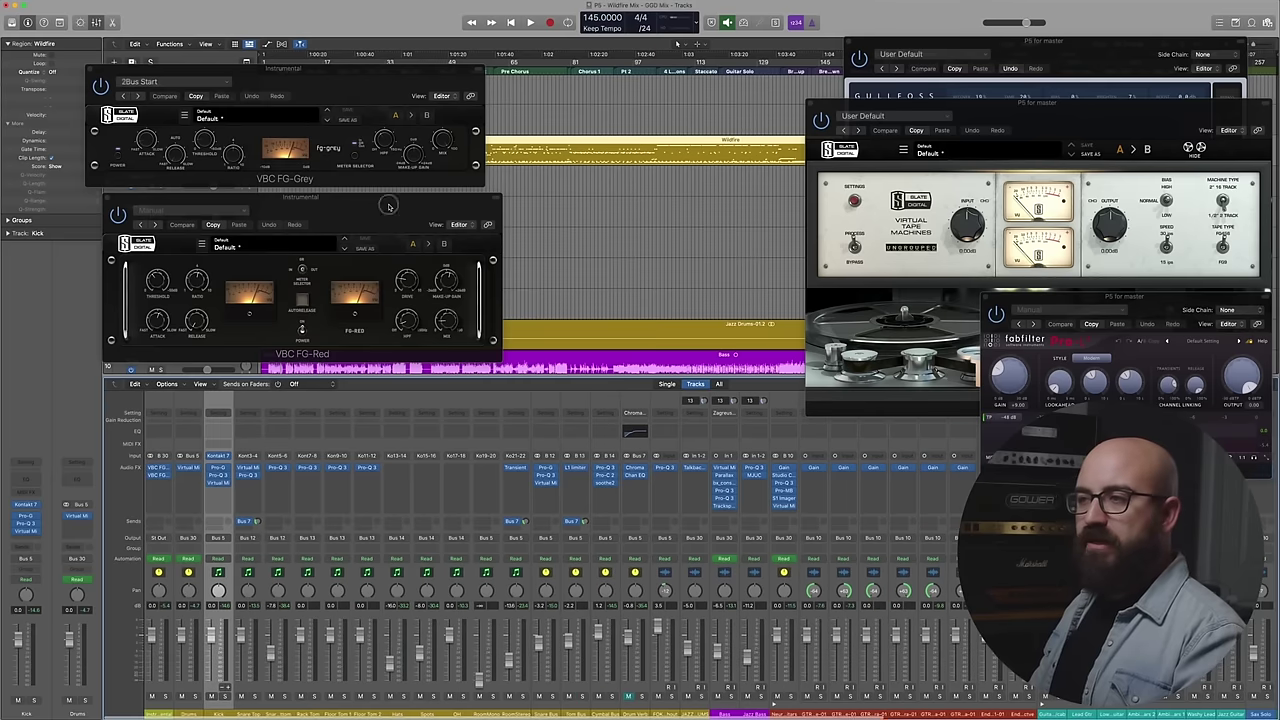
- Line up the VBC FG-Red compressor window directly beneath the VBC FG-Grey window
left_click_drag(392, 205, 367, 203)
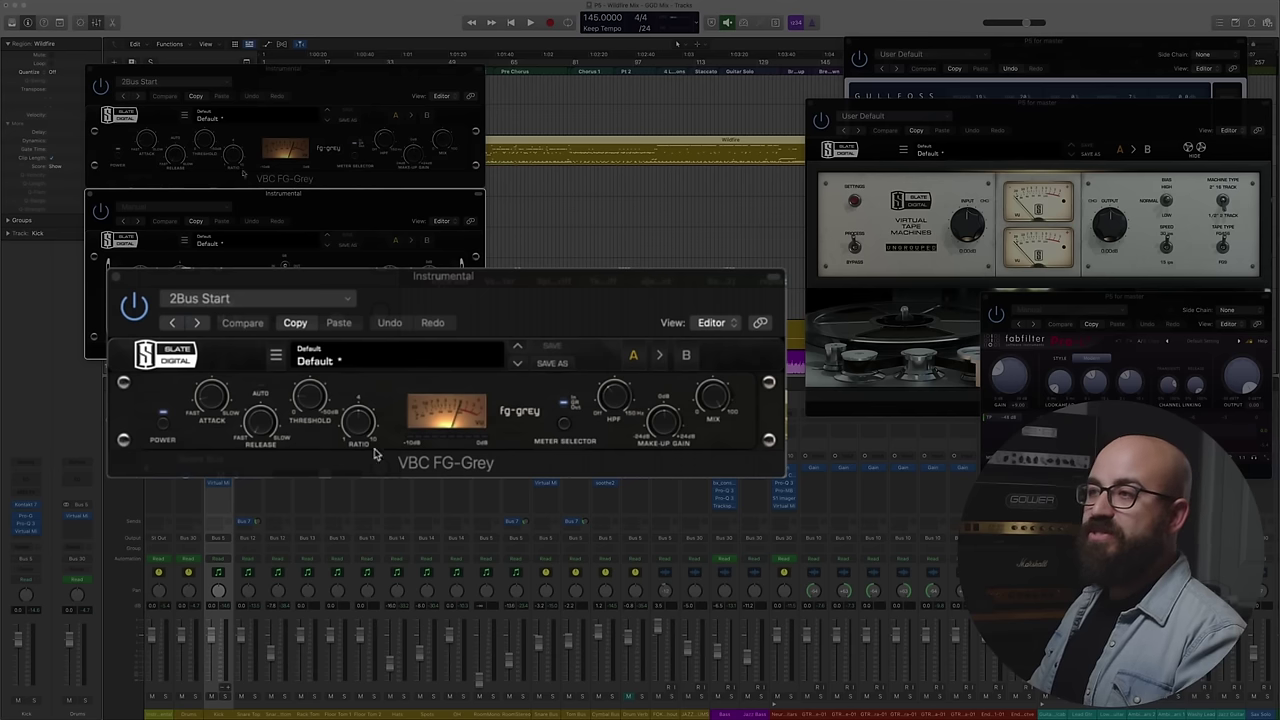
- Examine the attack, release, threshold, ratio and high-pass filter settings of the VBC FG-Grey on the Instrumental bus
left_click(211, 403)
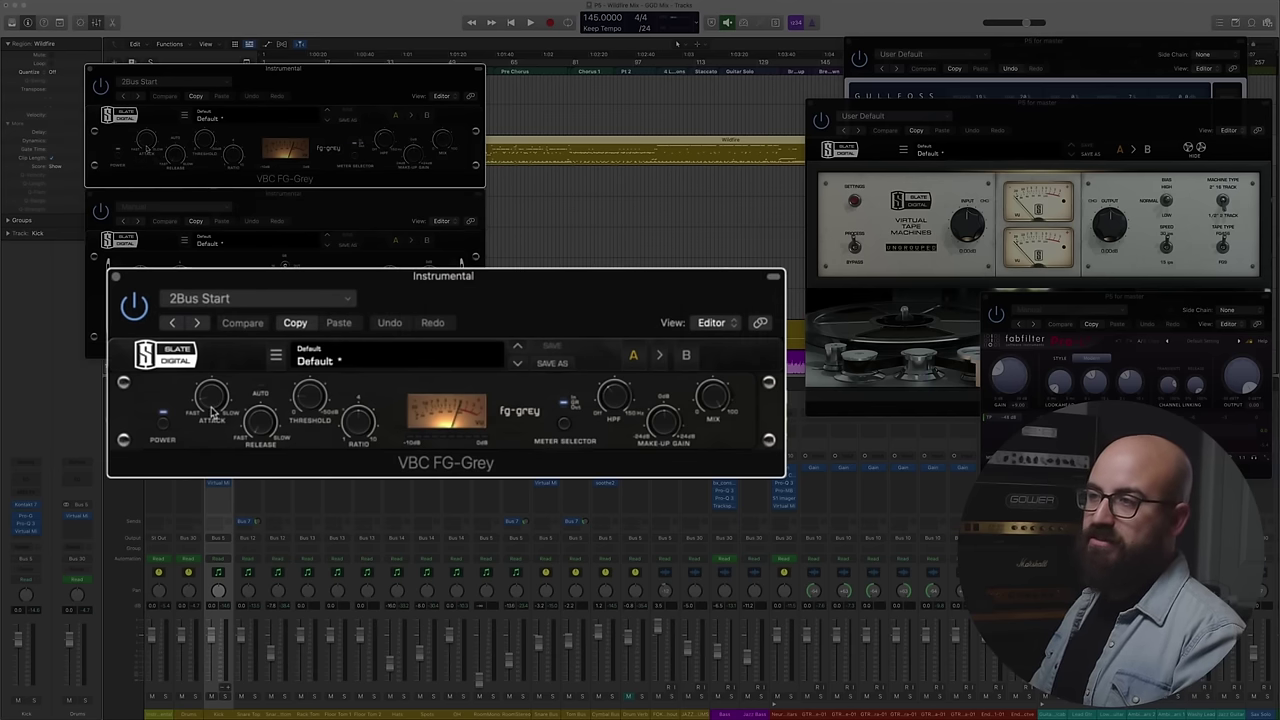
left_click(260, 428)
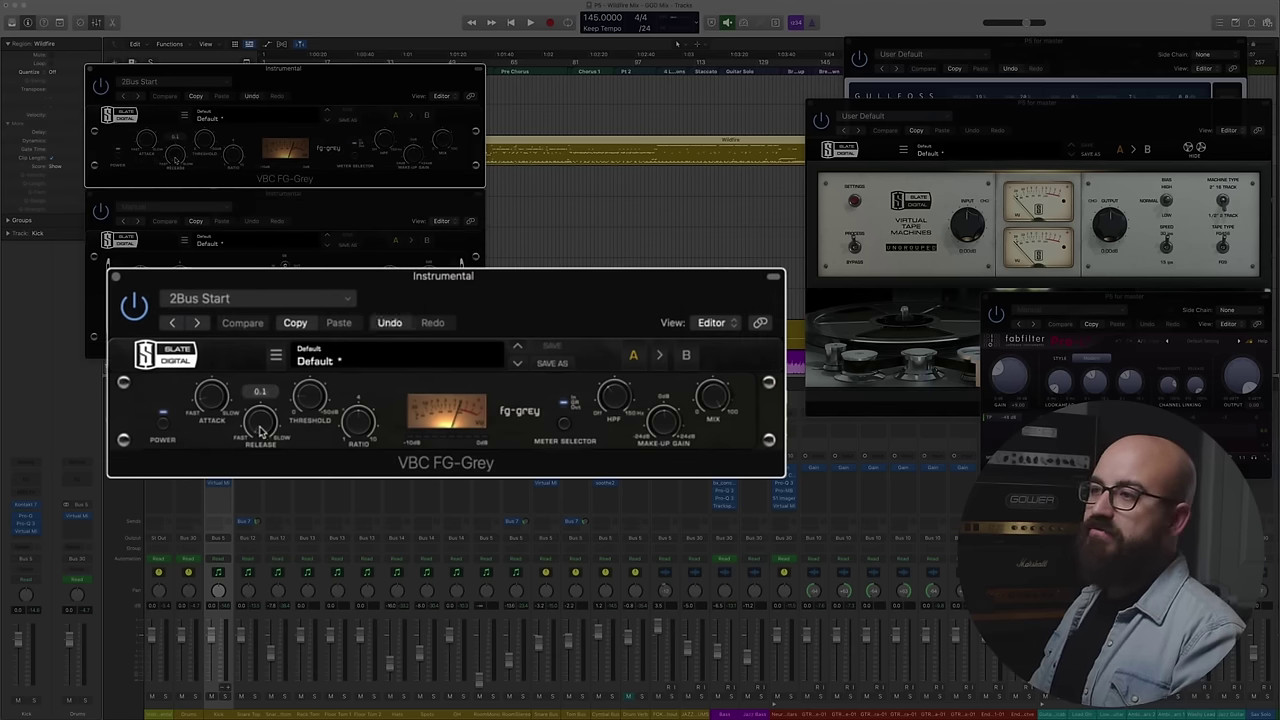
mouse_move(260, 430)
left_mouse_down()
mouse_move(263, 462)
mouse_move(260, 430)
left_mouse_up()
left_click(208, 398)
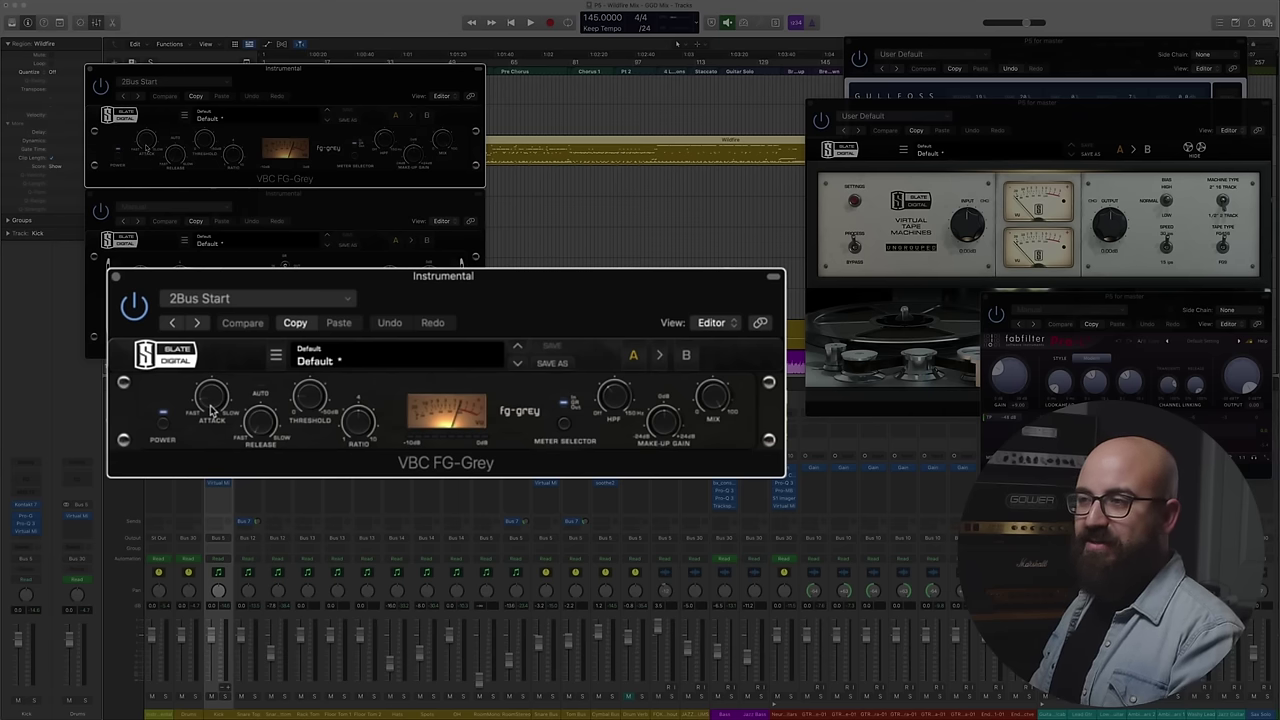
left_click_drag(266, 420, 255, 428)
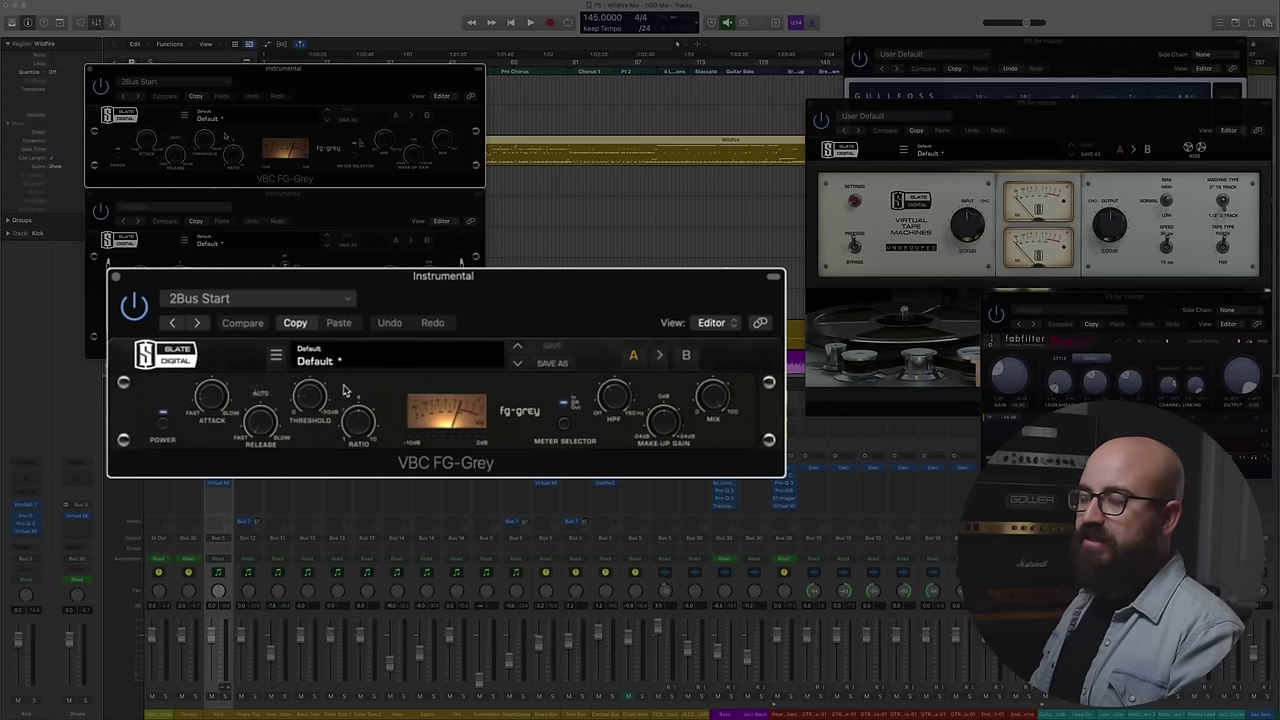
left_click_drag(322, 402, 347, 431)
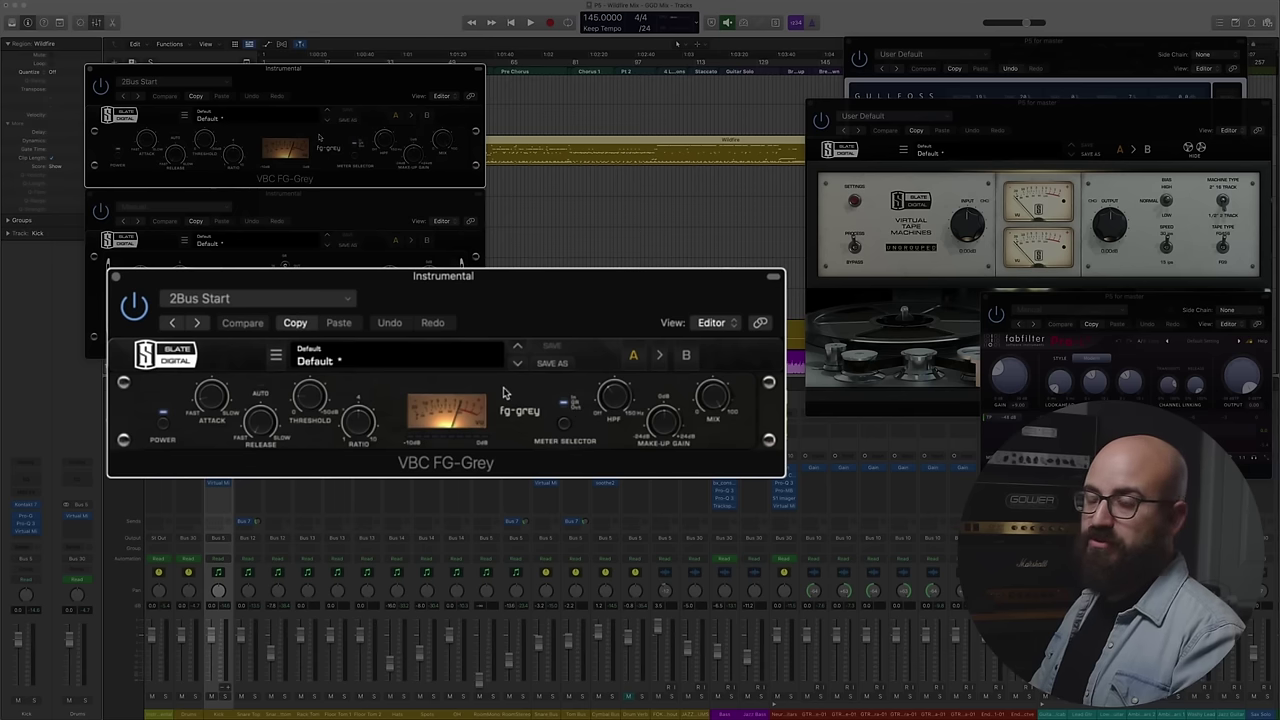
left_click_drag(612, 405, 609, 398)
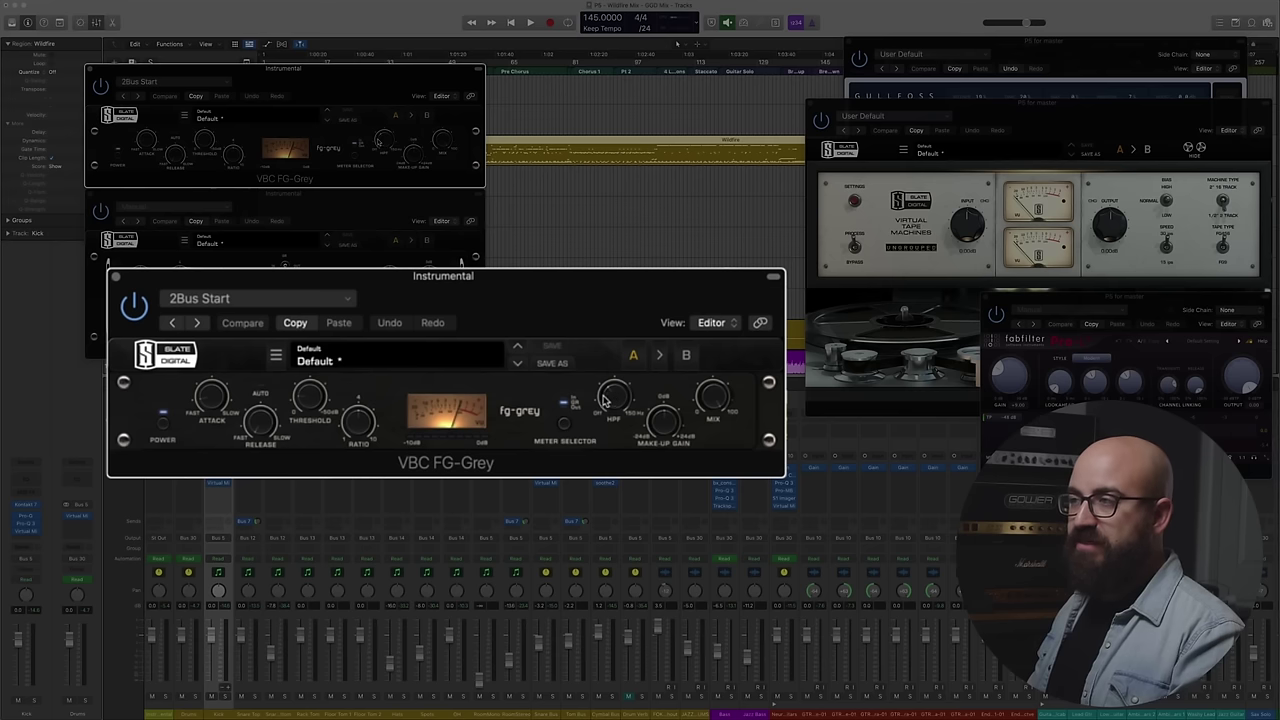
left_click_drag(620, 388, 604, 400)
left_click(604, 400)
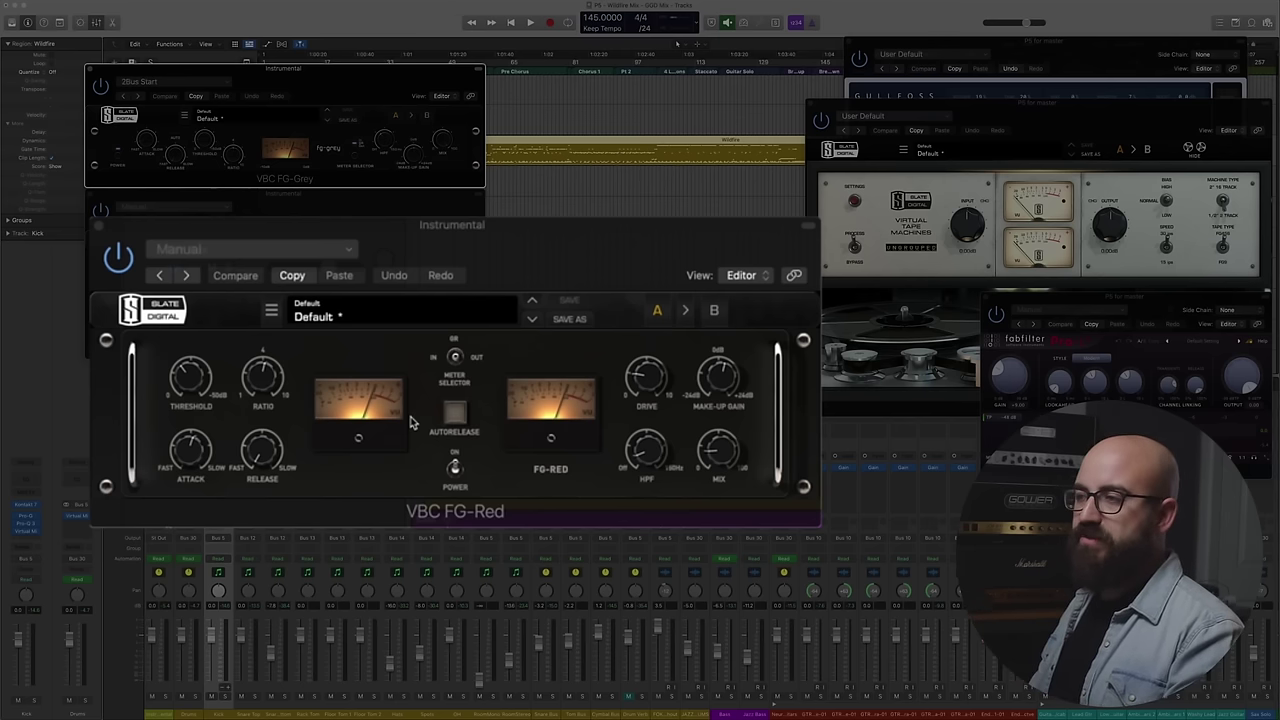
- Check the VBC FG-Red's mix setting and play a passage of the song through both compressors to watch their meters
left_click_drag(716, 447, 712, 455)
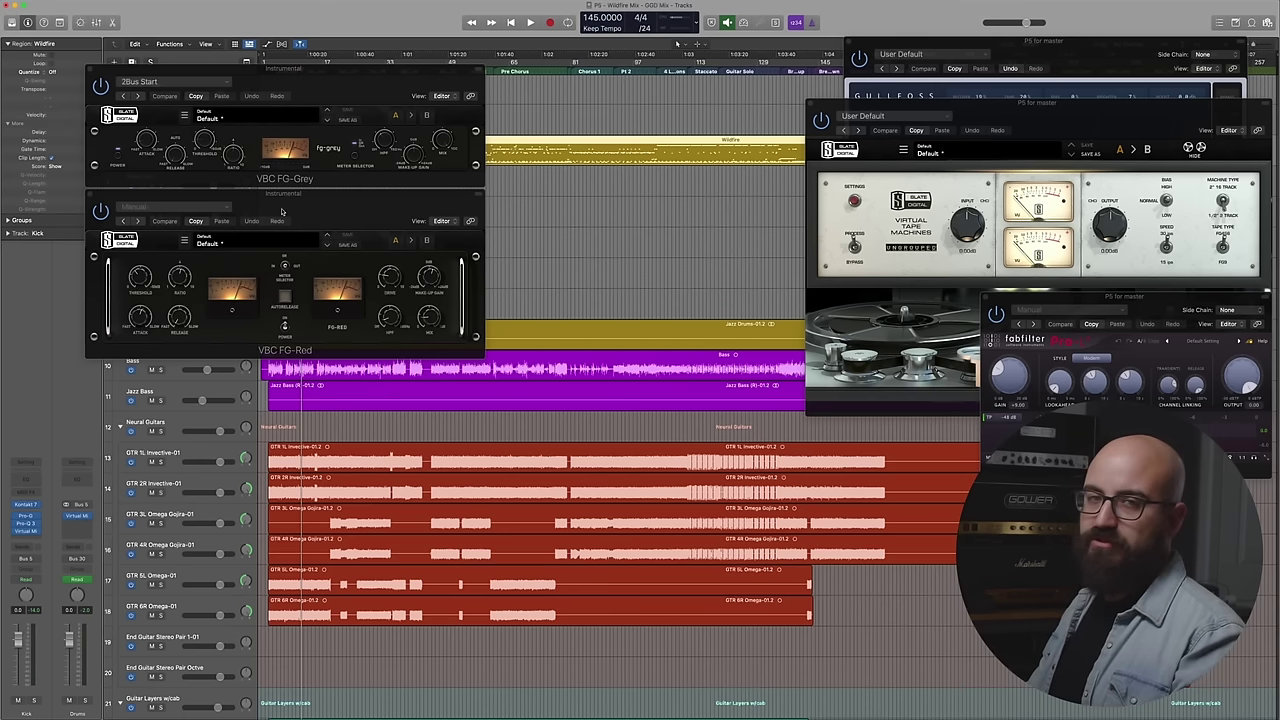
key("space")
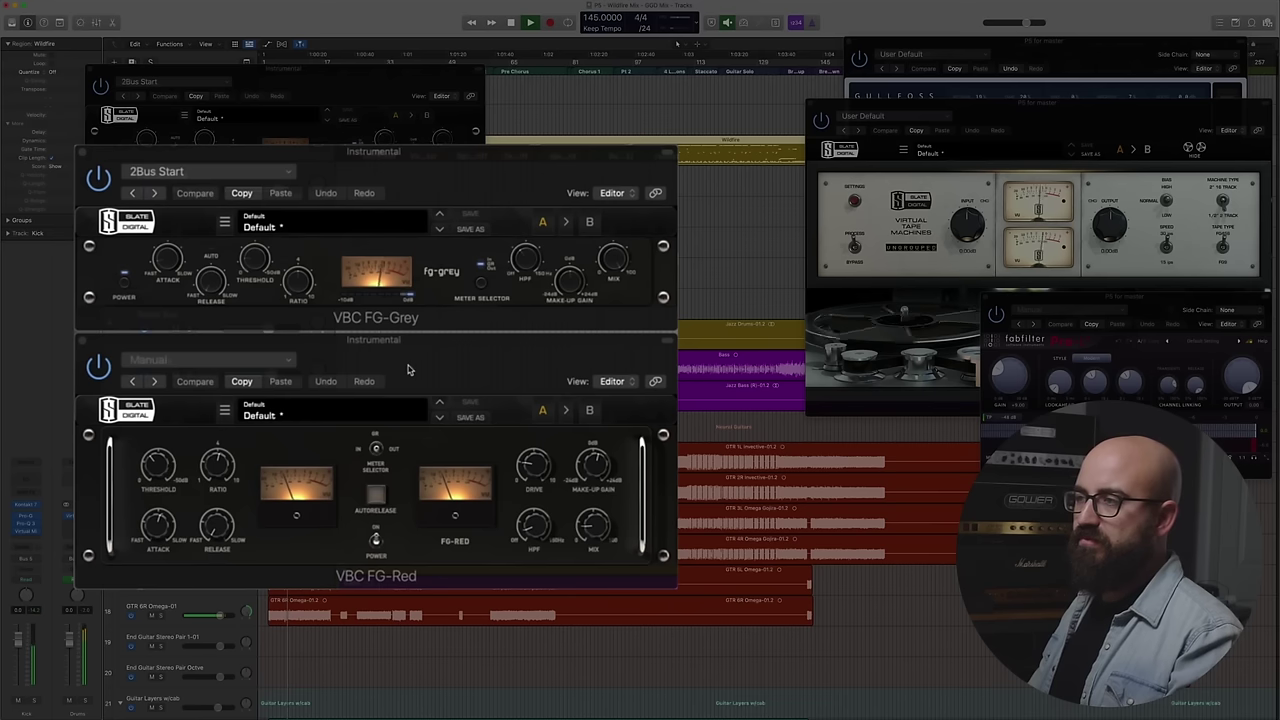
key("space")
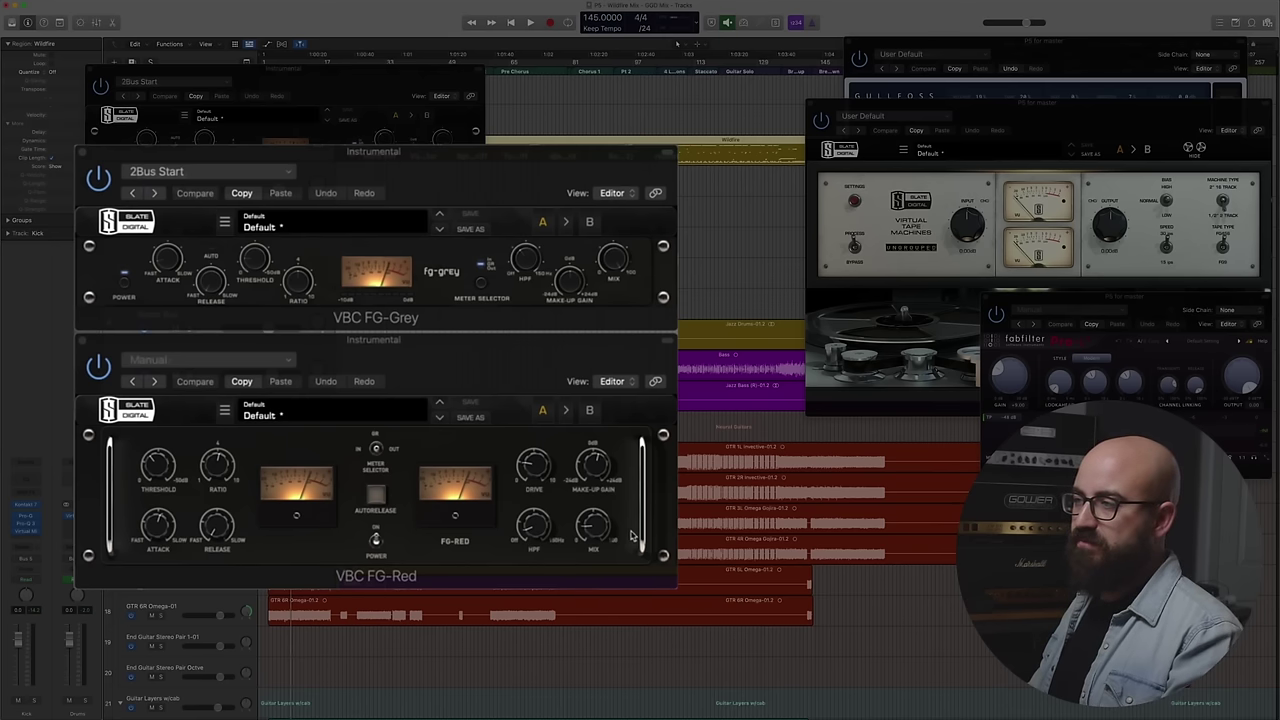
- Audition the VBC FG-Red with its mix turned up during playback, comparing power on and off, and bring the mix back down
key("space")
left_click_drag(593, 525, 604, 401)
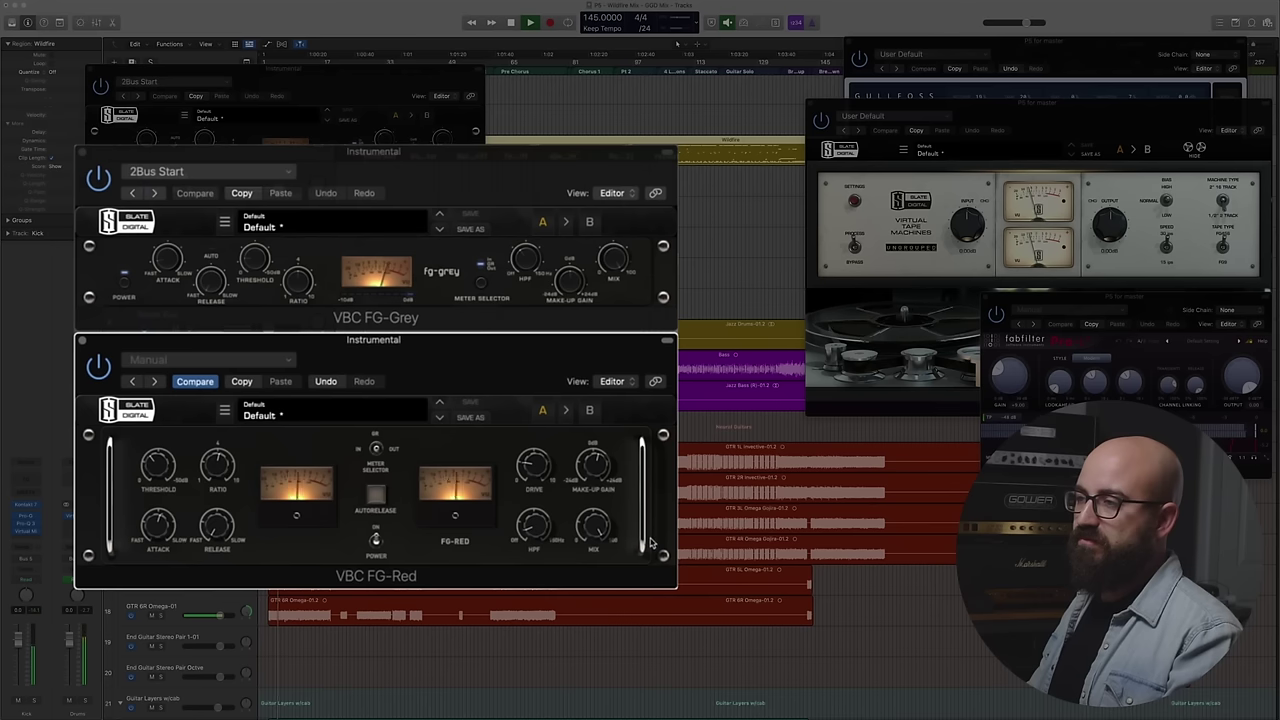
left_click(373, 540)
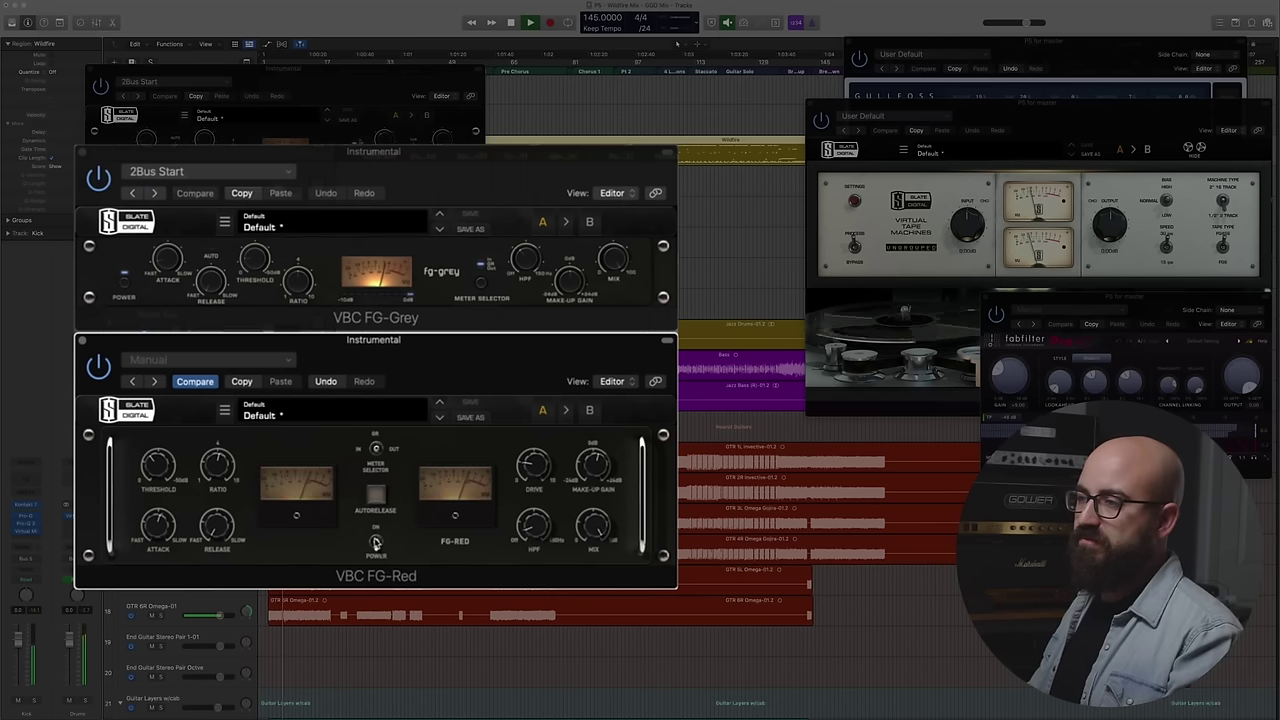
left_click(375, 543)
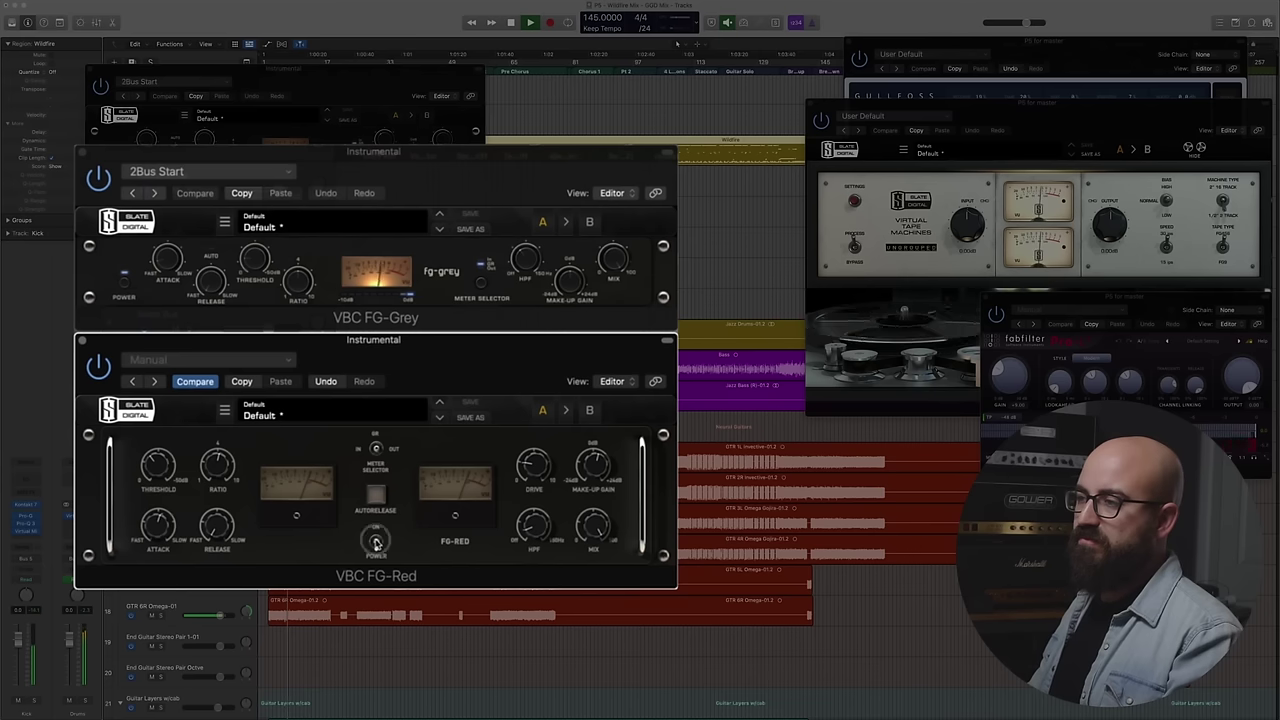
mouse_move(592, 527)
left_click_drag(592, 527, 592, 546)
- Compare the song with the VBC FG-Red powered off and on, leave it on and stop playback
left_click(375, 542)
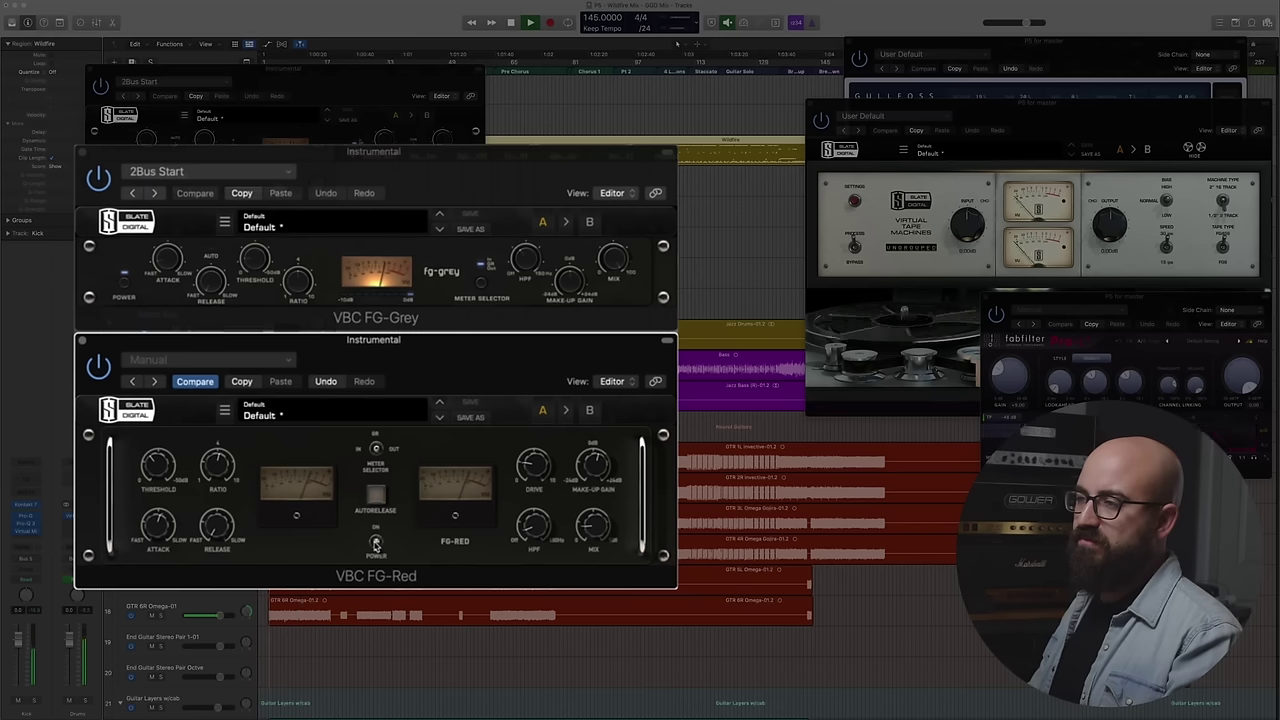
left_click(375, 542)
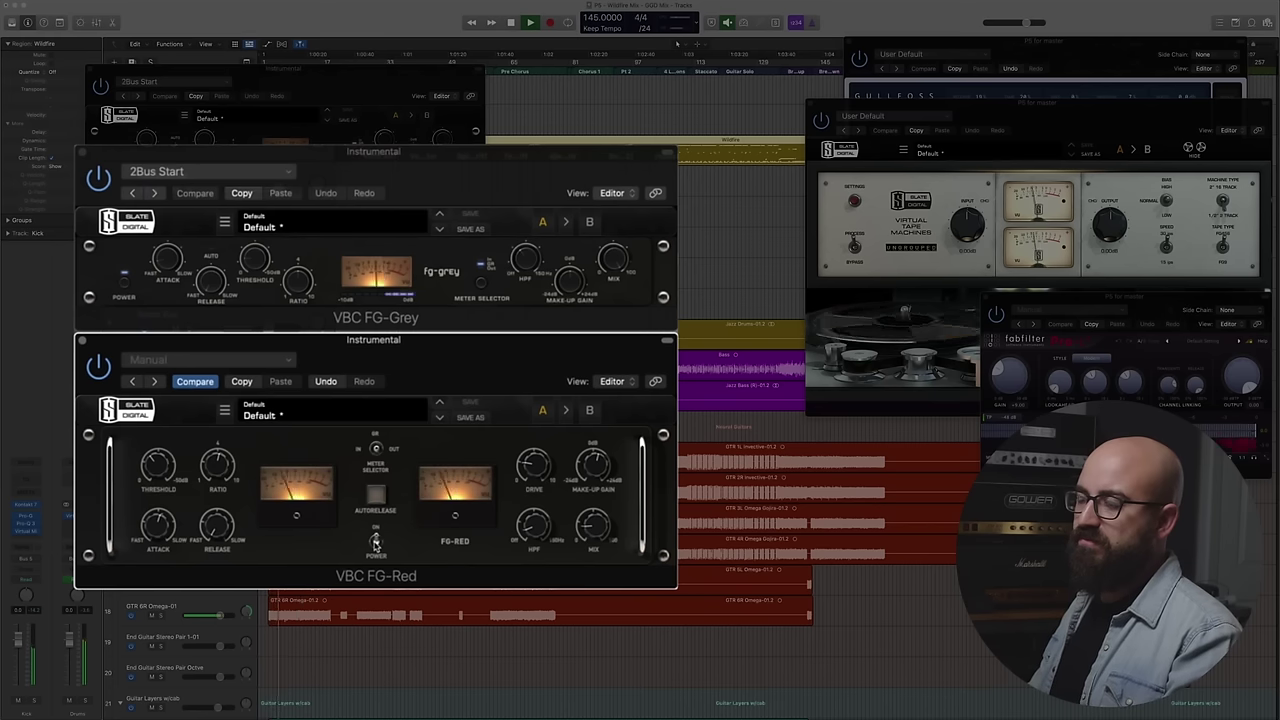
left_click(375, 542)
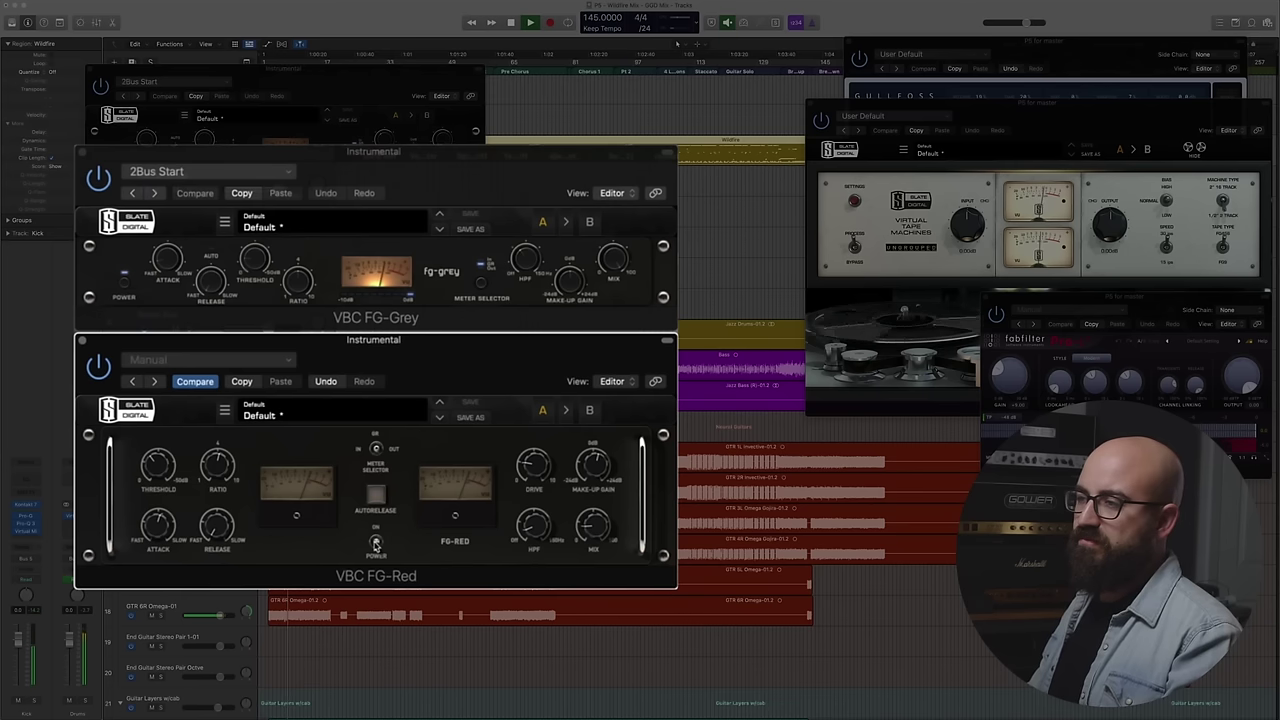
left_click(375, 542)
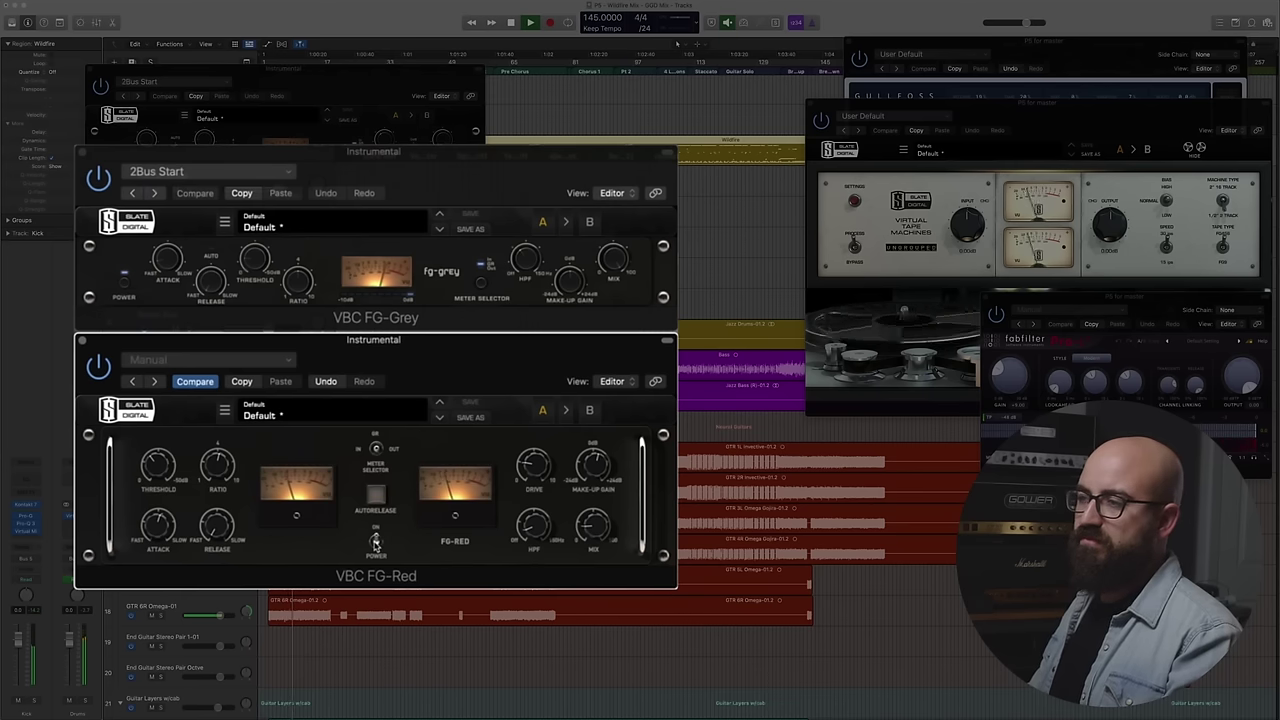
key("space")
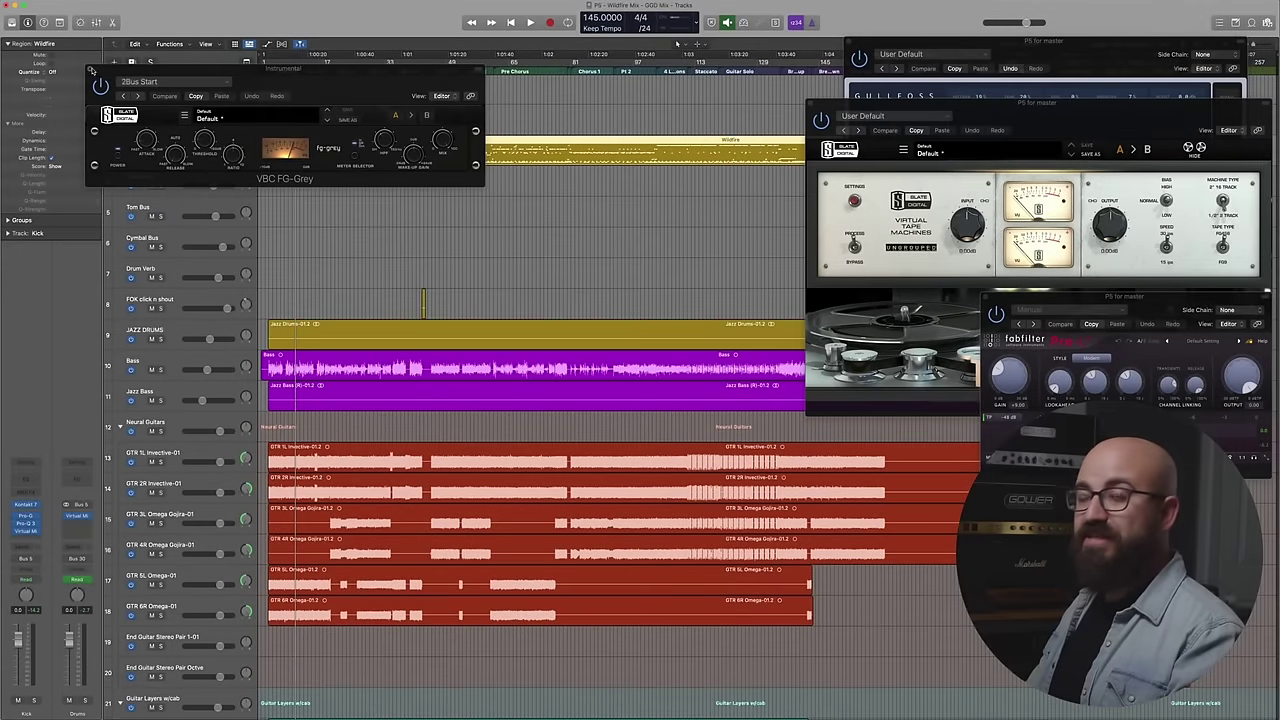
- Close the VBC FG-Grey window and spread out the Gullfoss, Virtual Tape Machines and Pro-L 2 windows so they are all visible
left_click(95, 73)
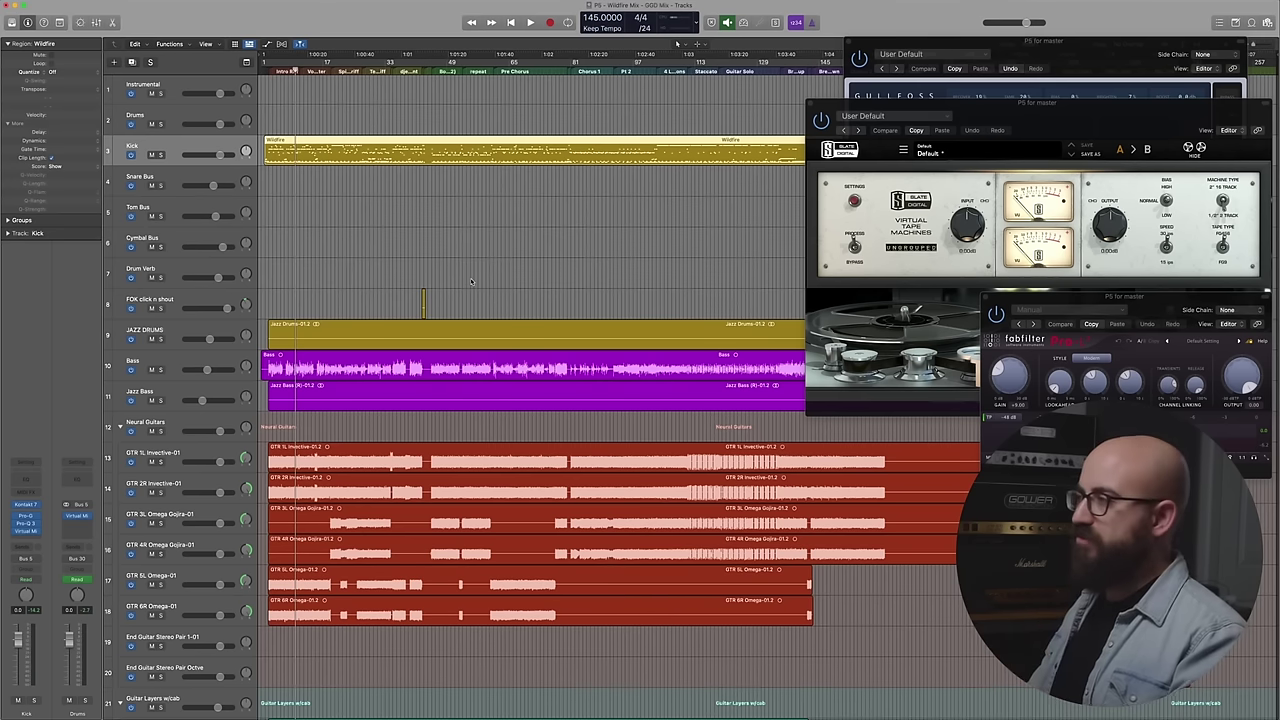
left_click(938, 85)
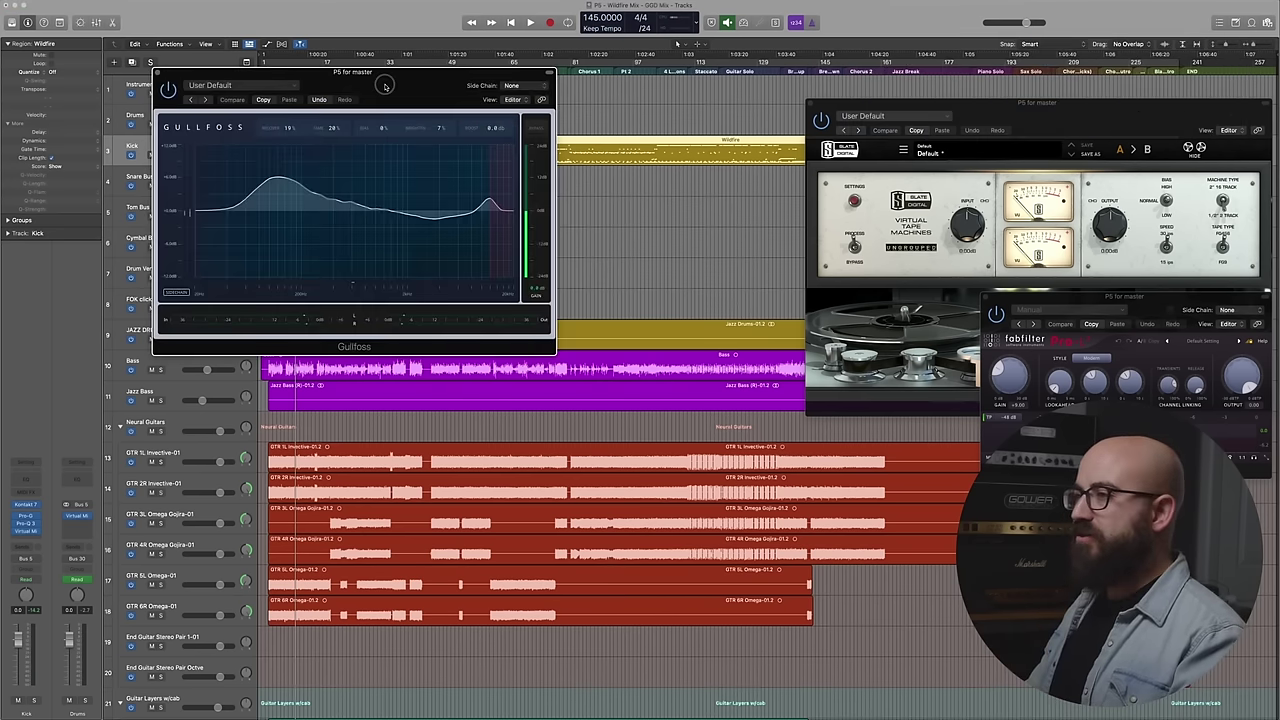
left_click_drag(940, 103, 686, 71)
left_click_drag(1159, 305, 621, 415)
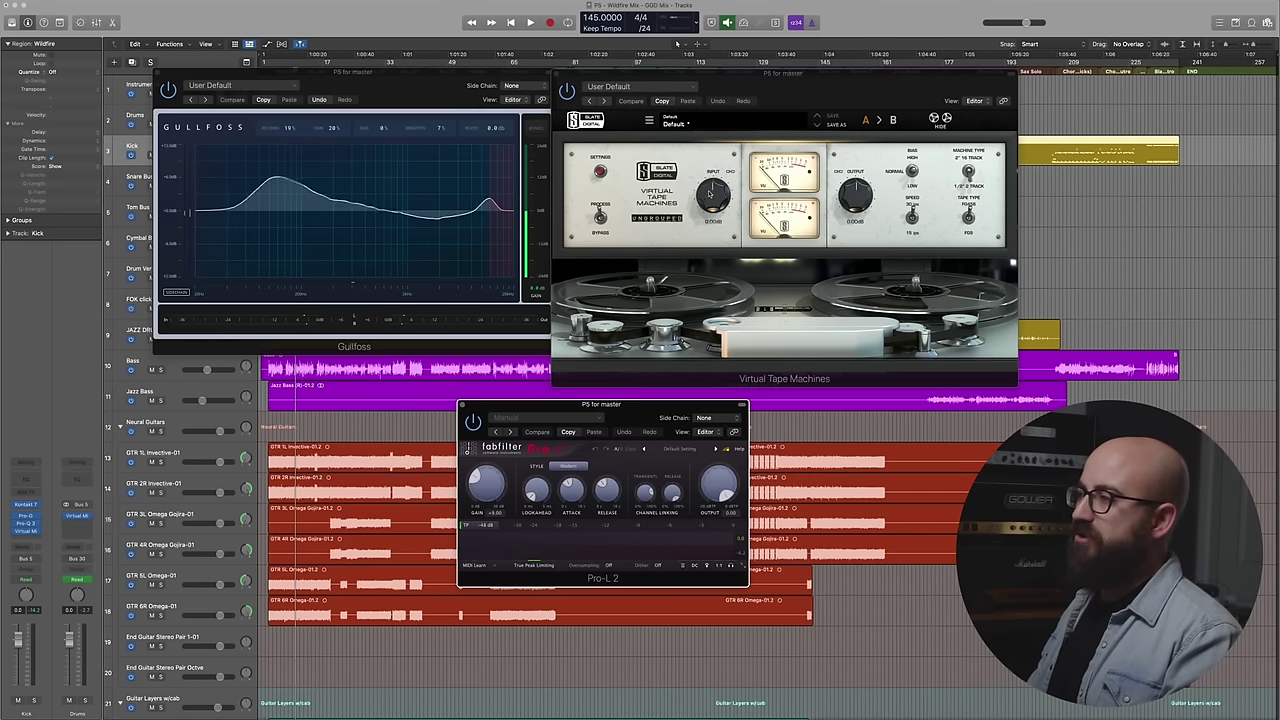
left_click(911, 170)
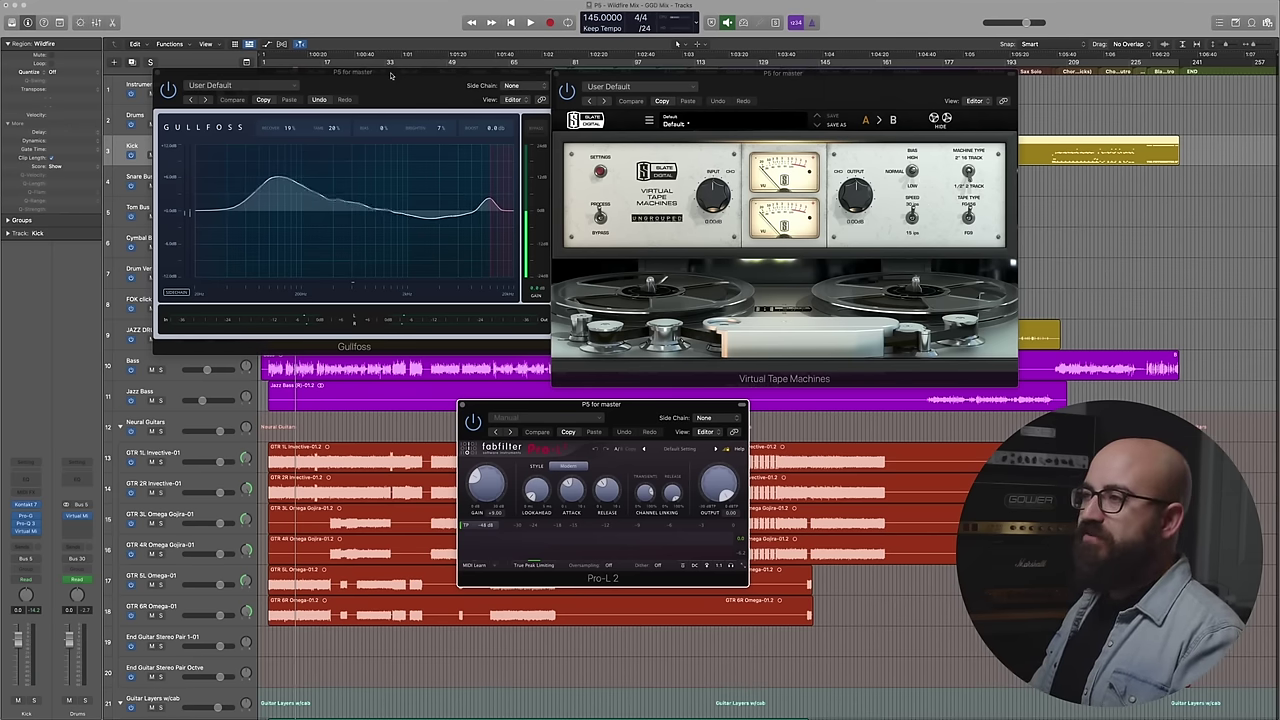
- Move the Gullfoss window clear of Virtual Tape Machines and set Gullfoss's Recover to 20%
left_click_drag(404, 77, 381, 78)
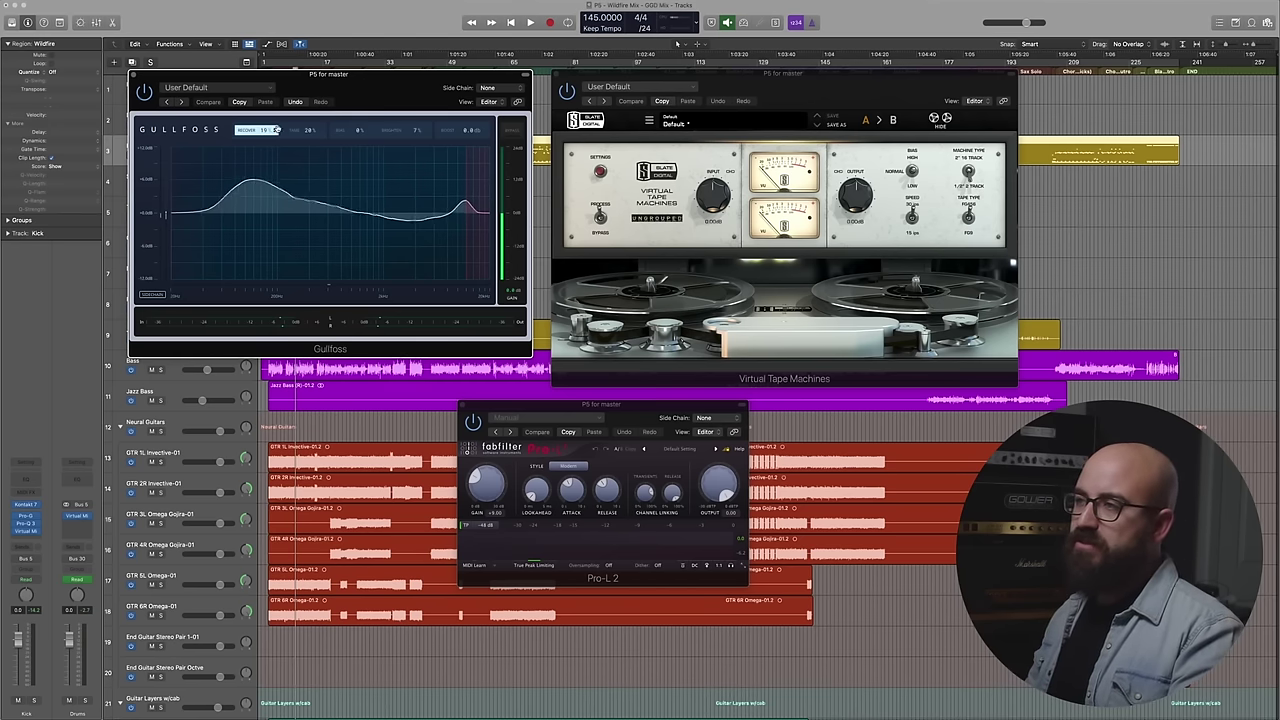
left_click_drag(258, 130, 258, 126)
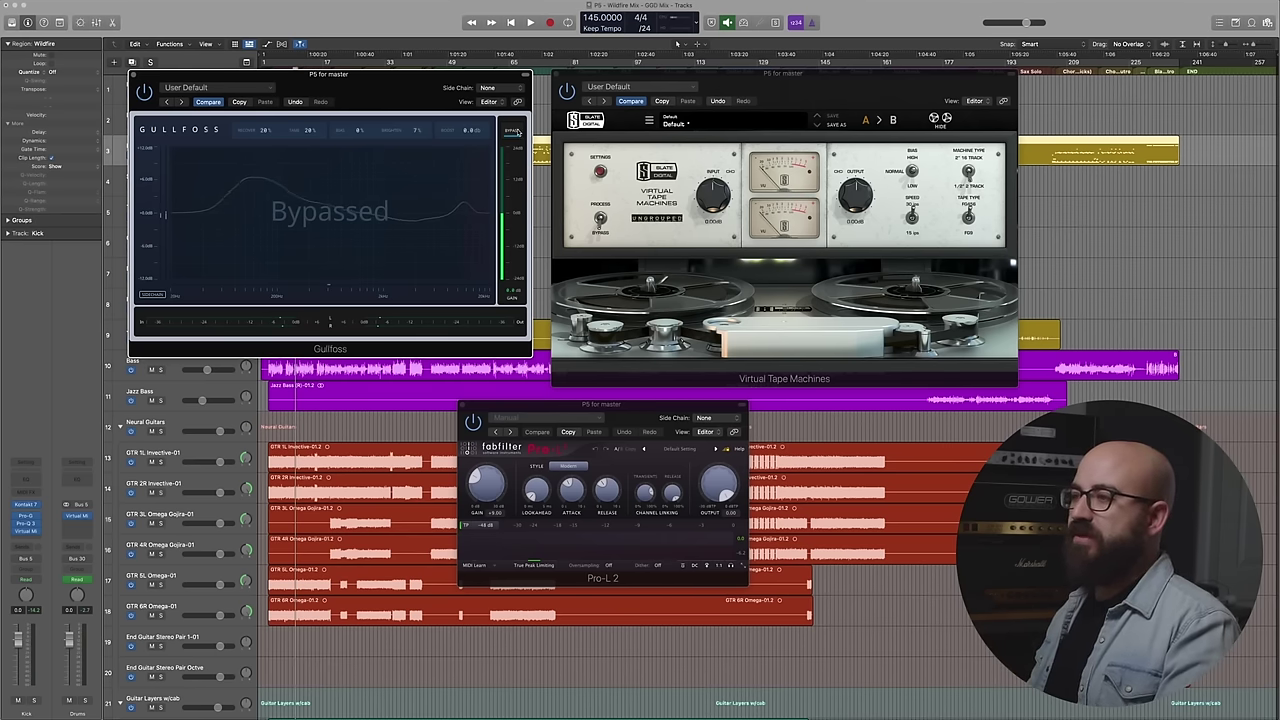
- Play the song with the mixer shown and compare Gullfoss bypassed and active, leaving it active
key("x")
key("space")
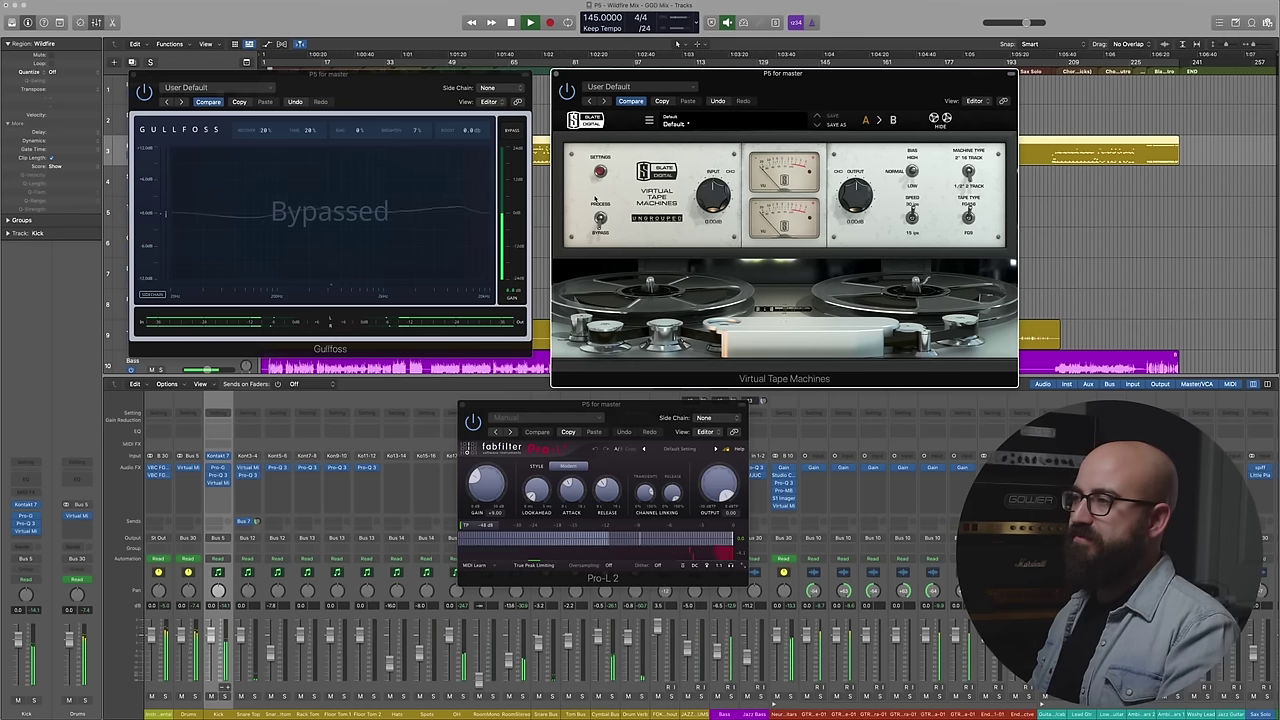
left_click(514, 131)
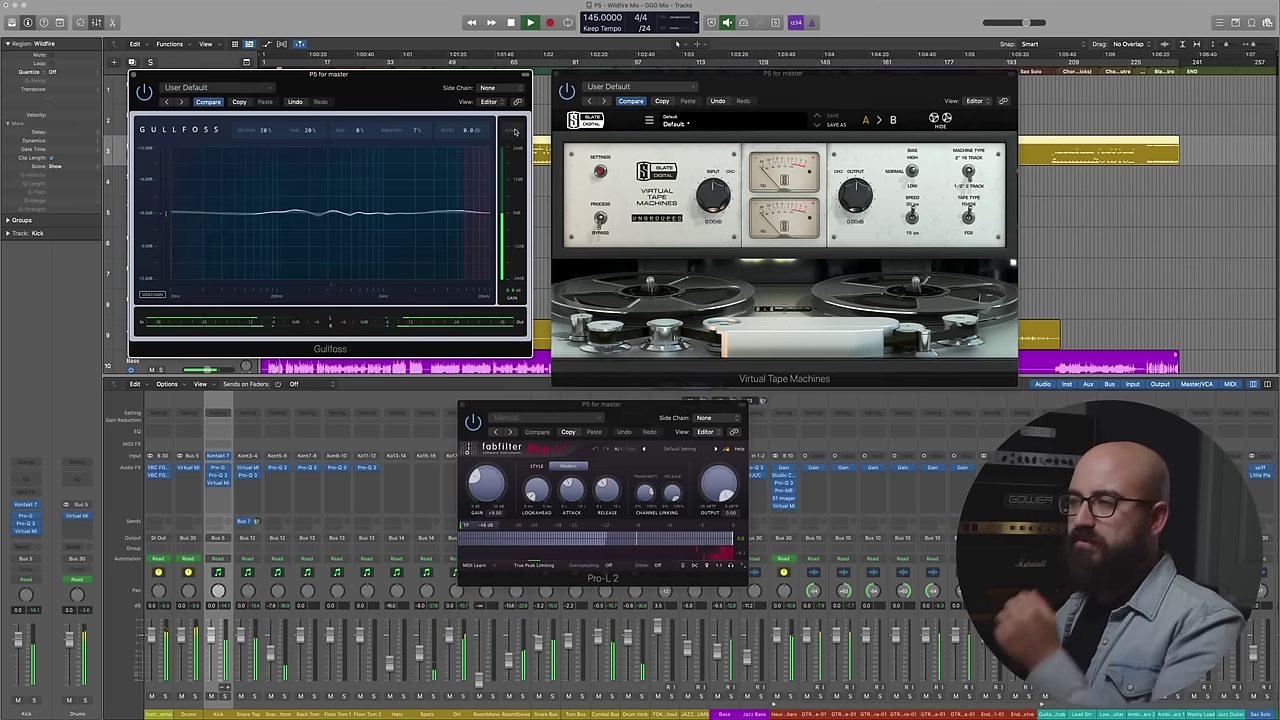
left_click(514, 131)
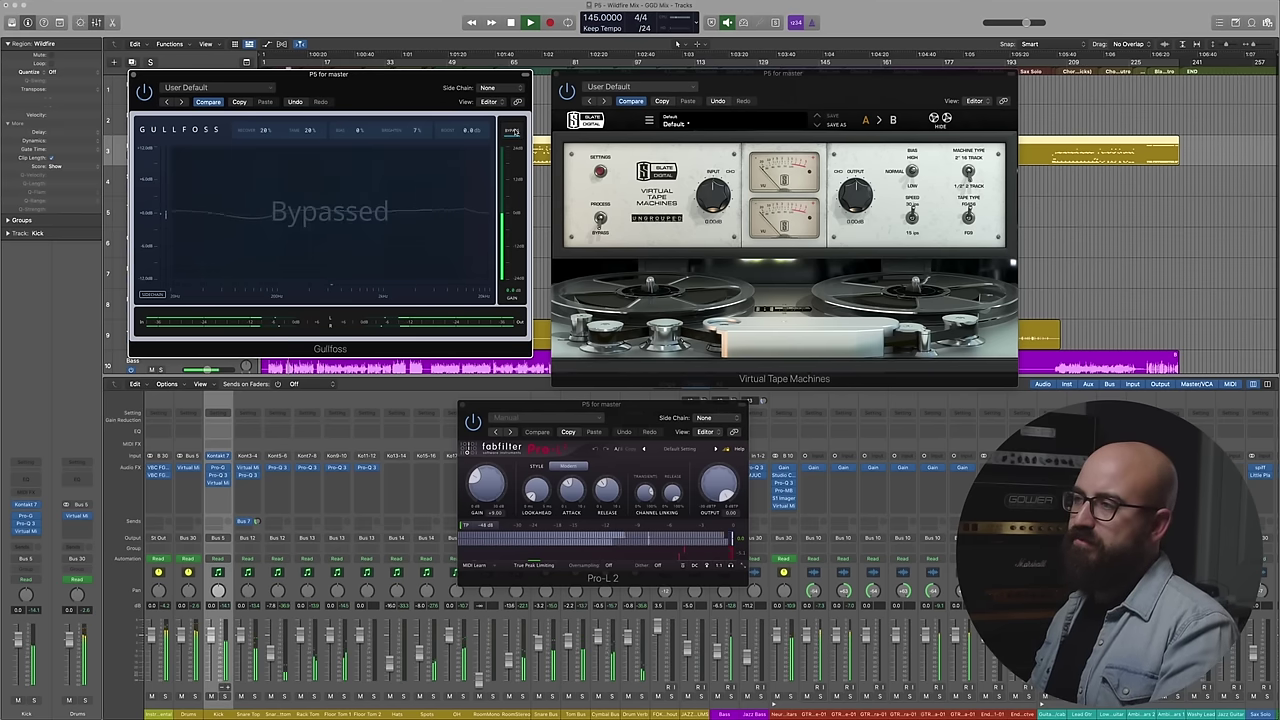
left_click(514, 131)
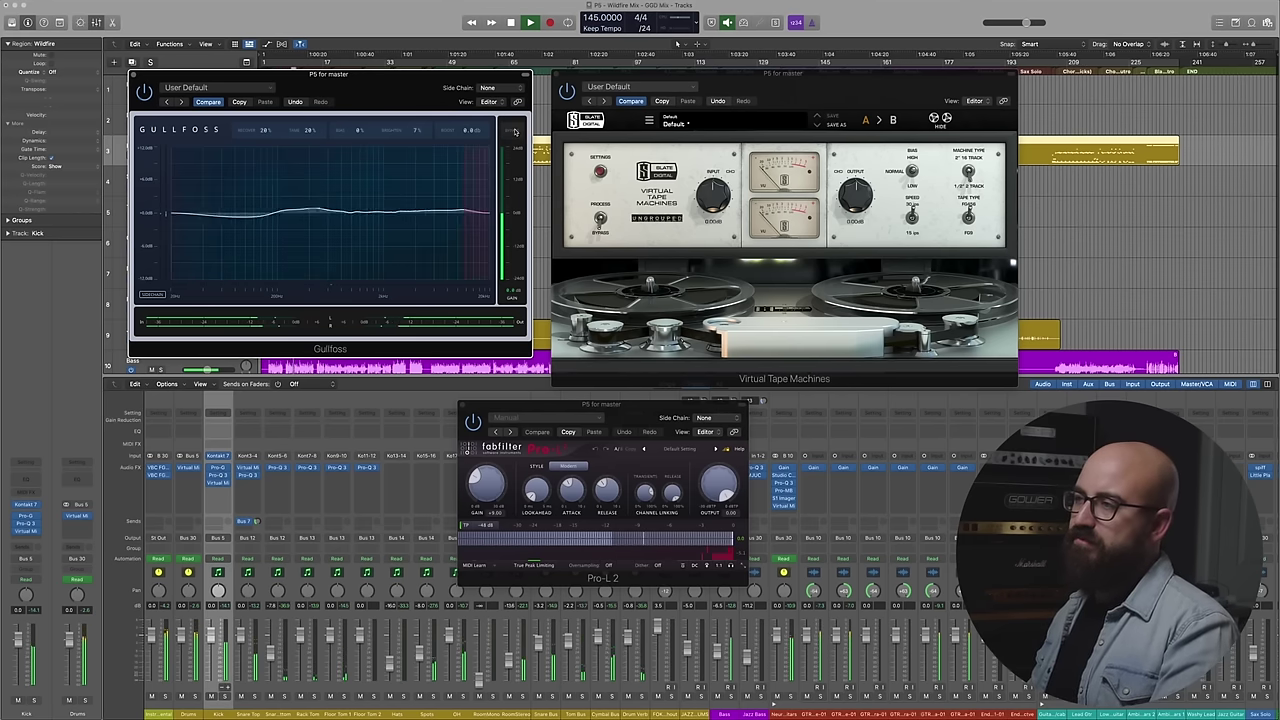
left_click(514, 131)
left_click(515, 131)
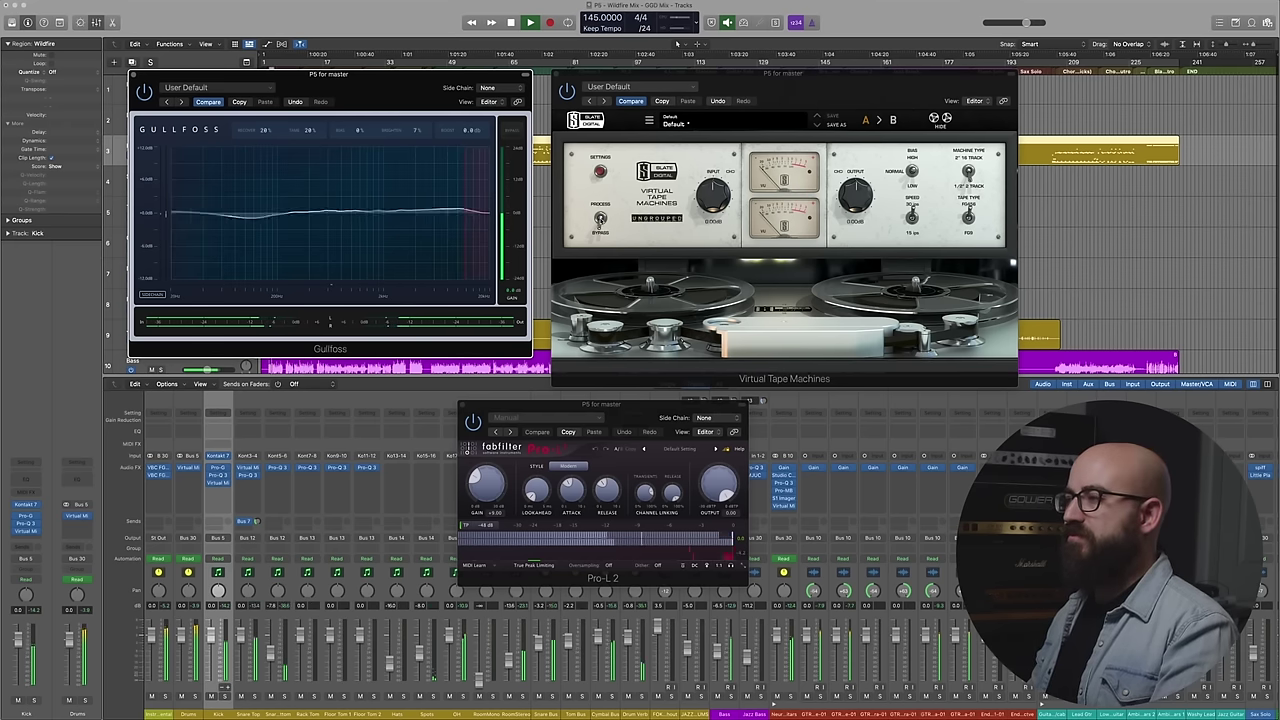
- Compare Virtual Tape Machines in Process and Bypass during playback, leave it on Process and stop the song
left_click(600, 218)
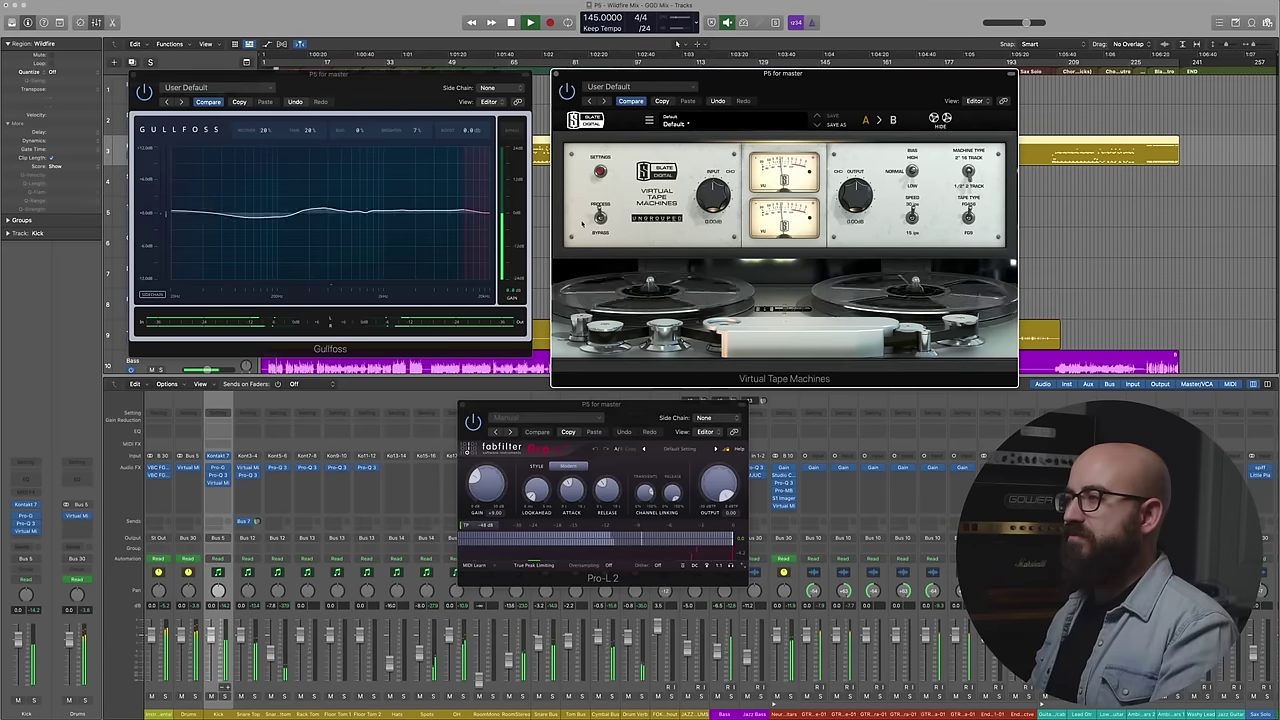
left_click(599, 218)
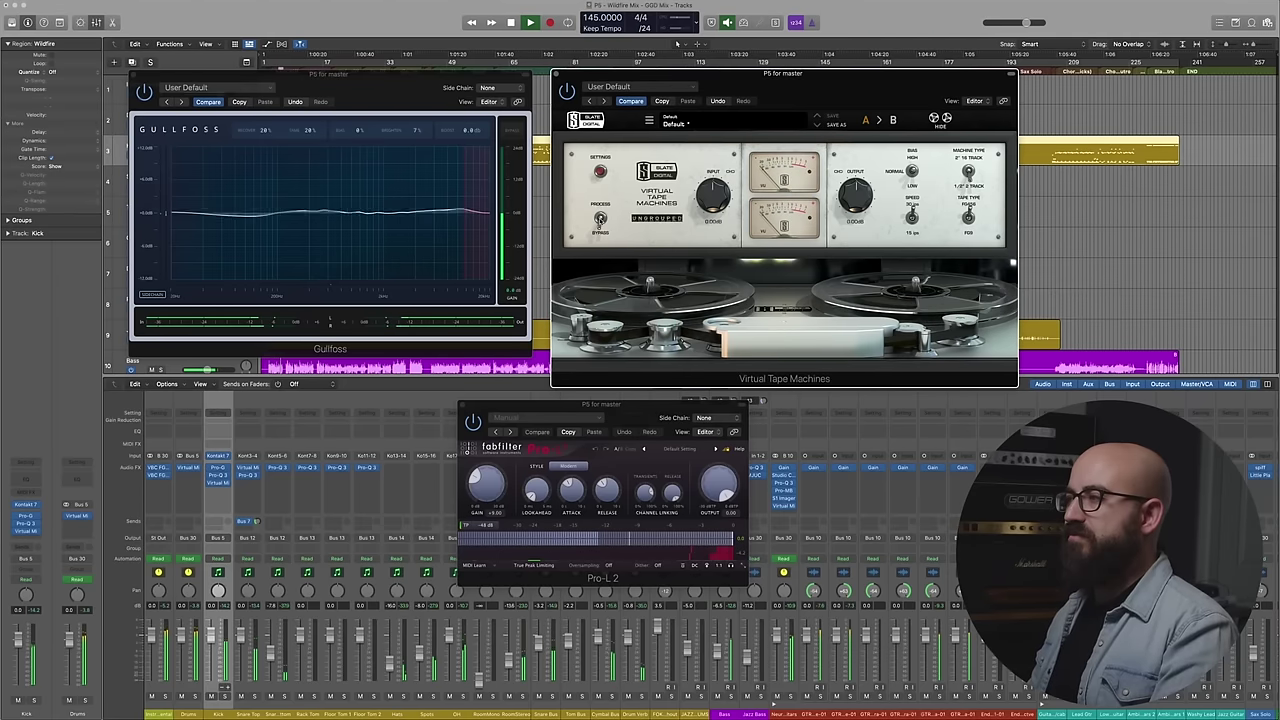
left_click(600, 218)
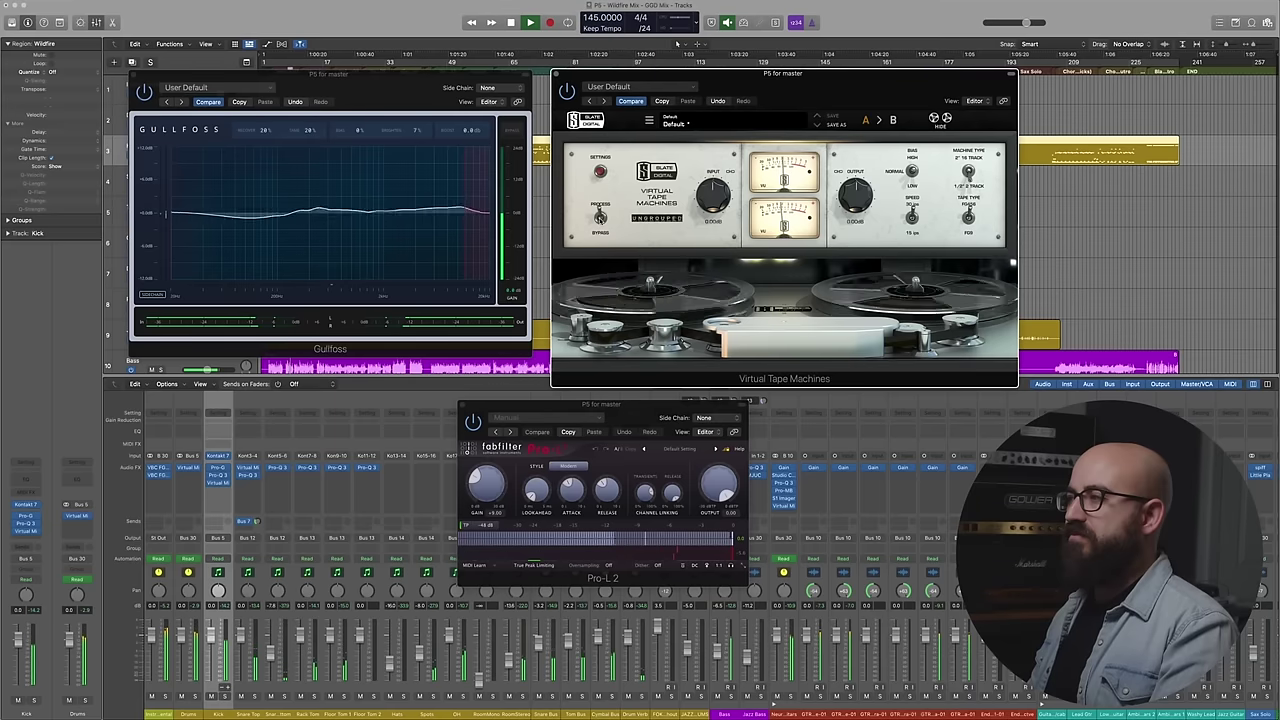
left_click(600, 218)
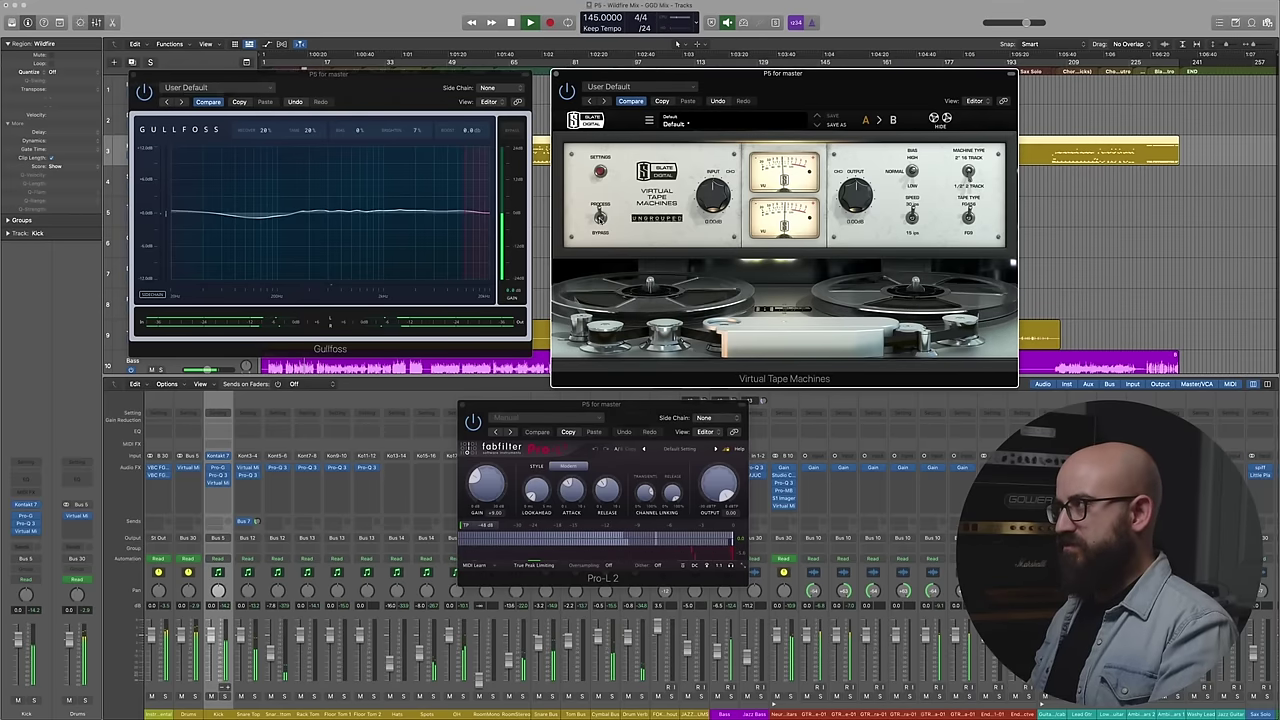
key("space")
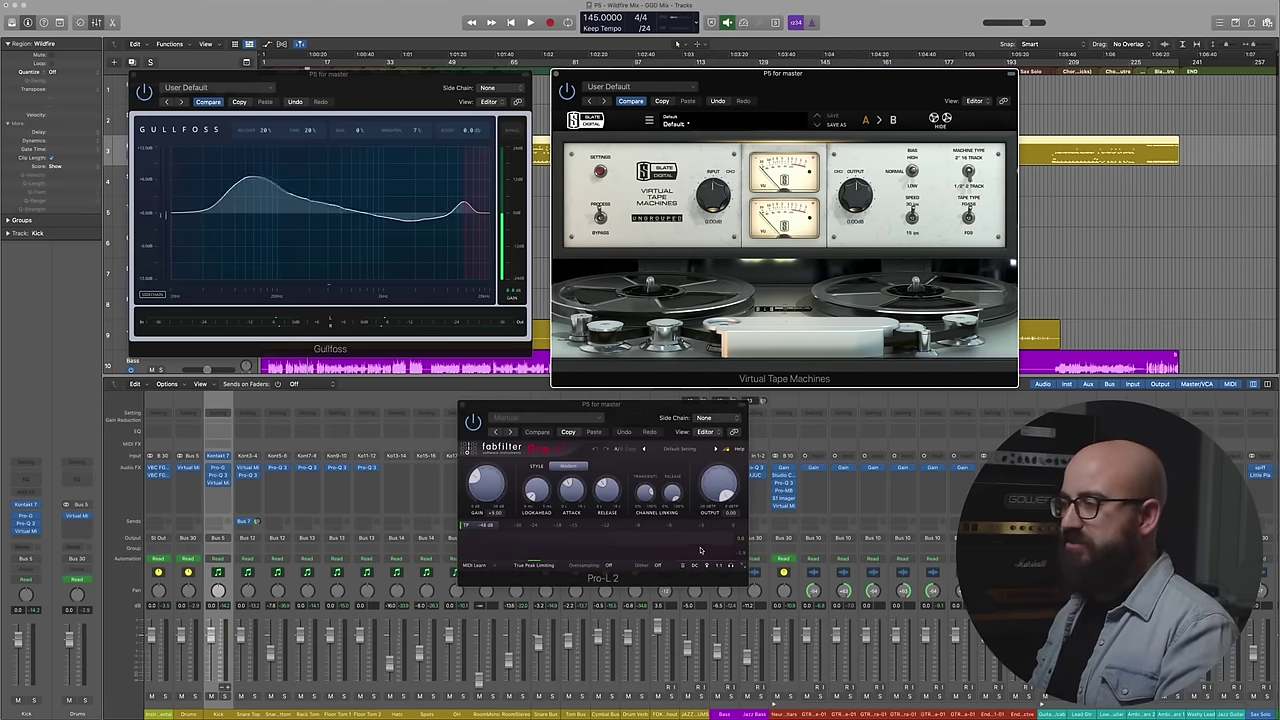
- Hide the open plug-in windows, solo the Drums bus and audition it with a short playback
mouse_move(665, 545)
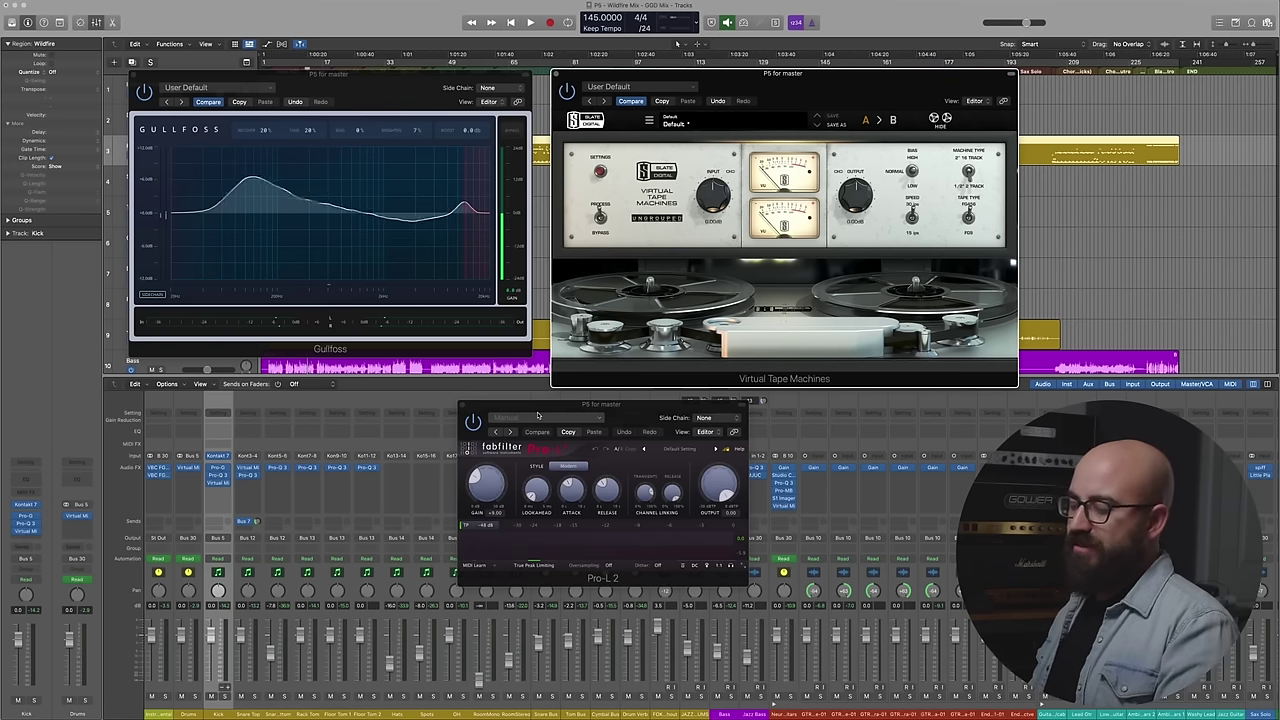
key("v")
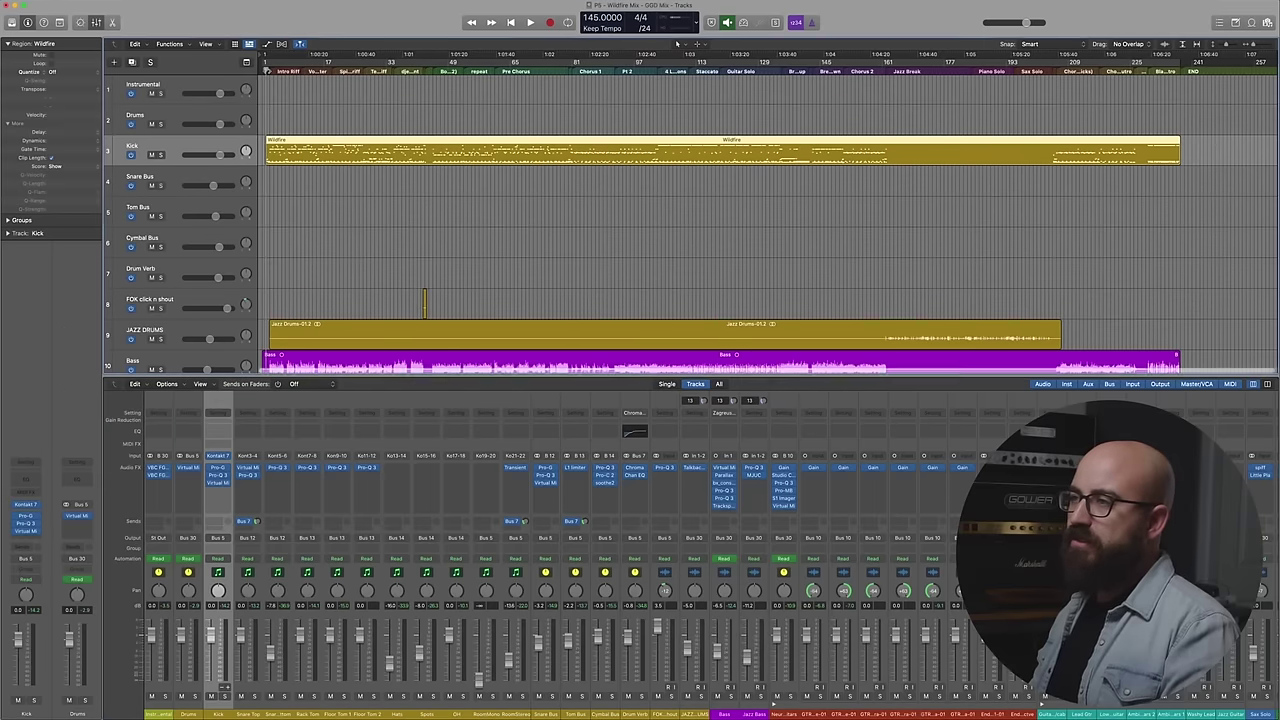
left_click(195, 697)
key("space")
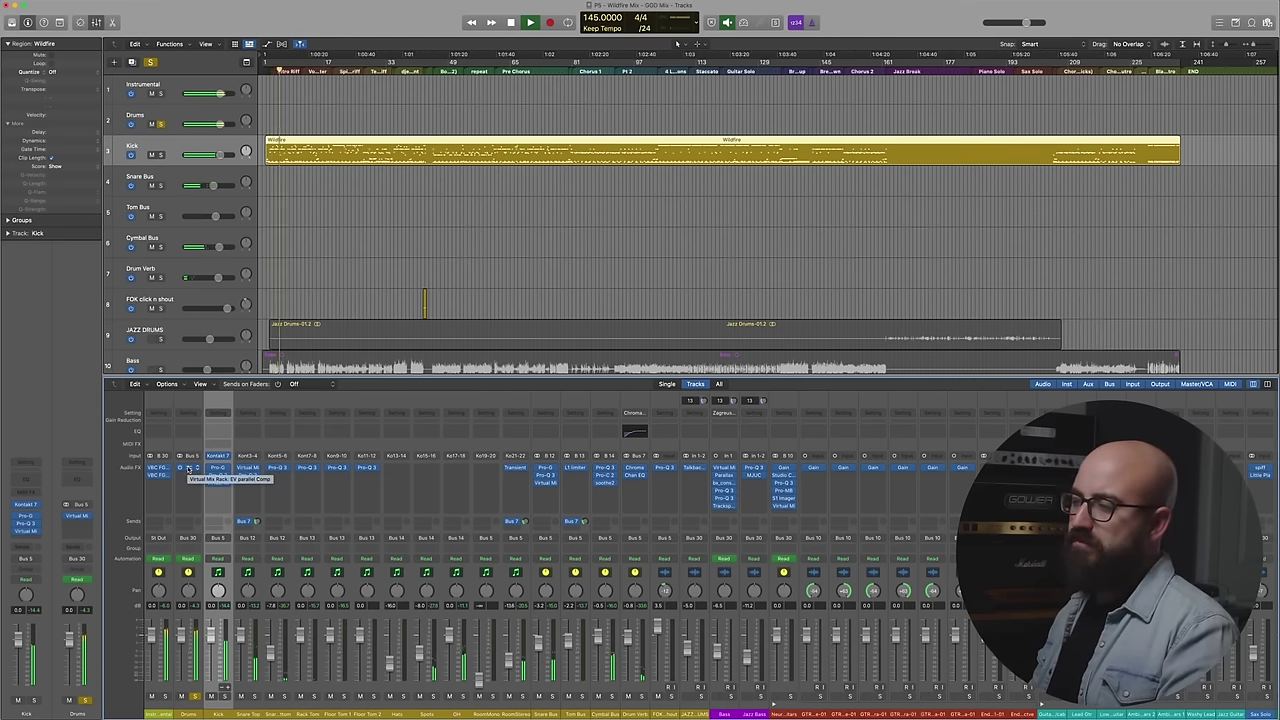
key("space")
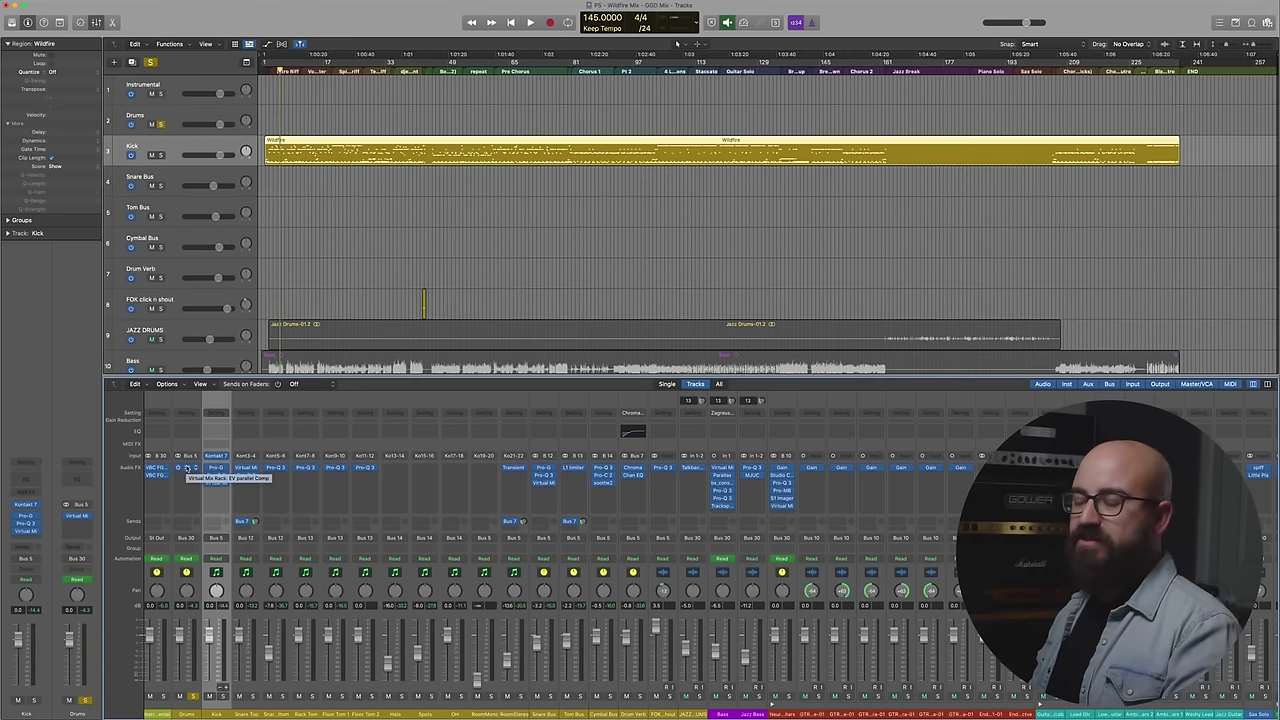
- Open the Drums bus's Virtual Mix Rack, compare it bypassed and active during playback, and close it left active
left_click(187, 468)
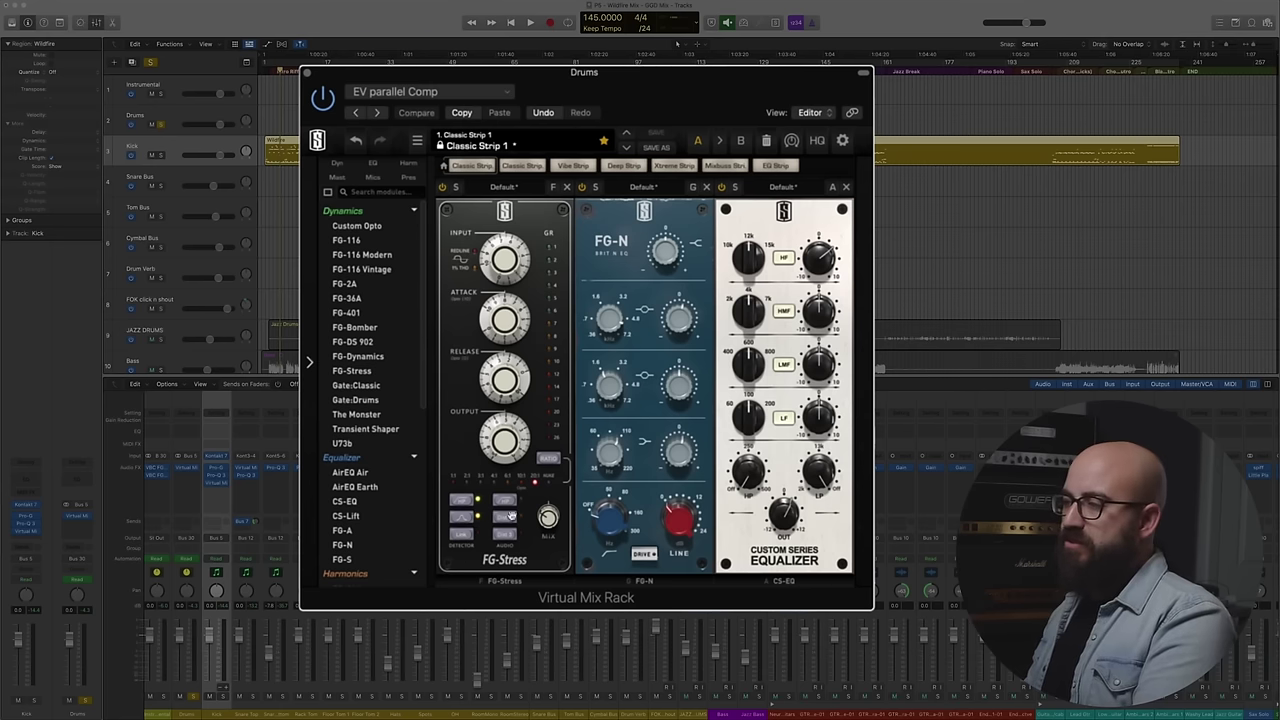
mouse_move(548, 516)
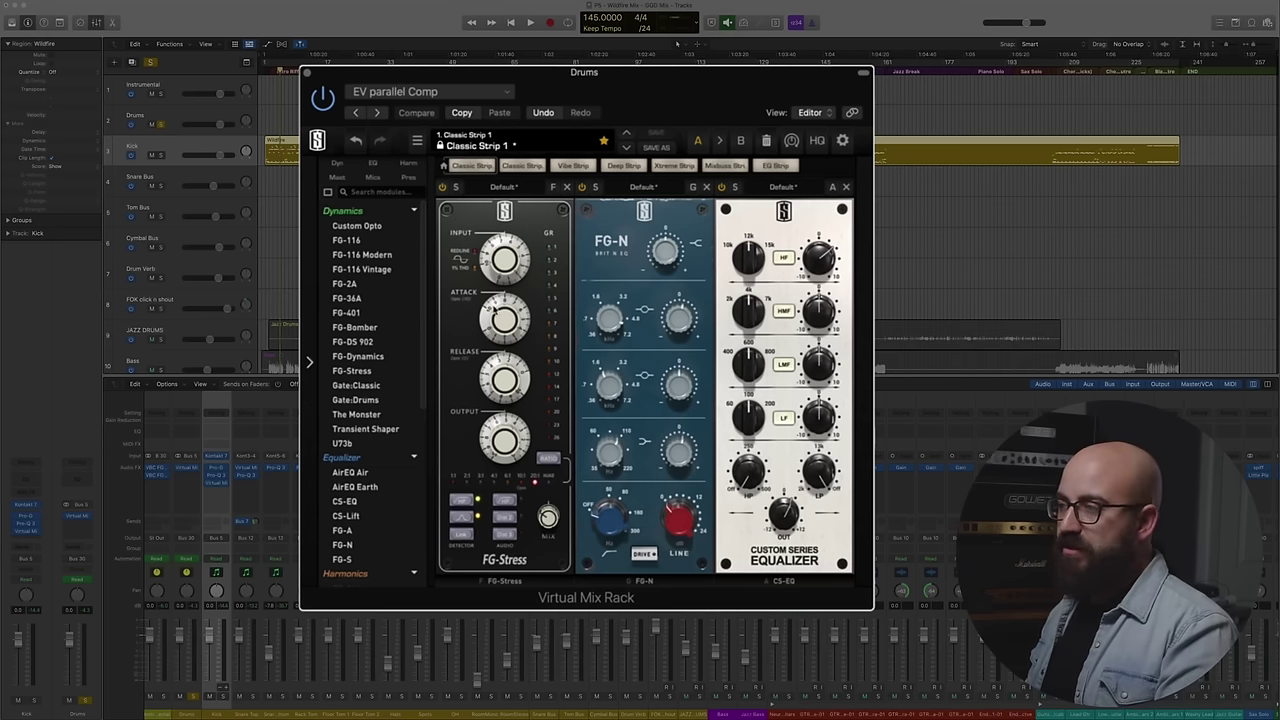
mouse_move(508, 300)
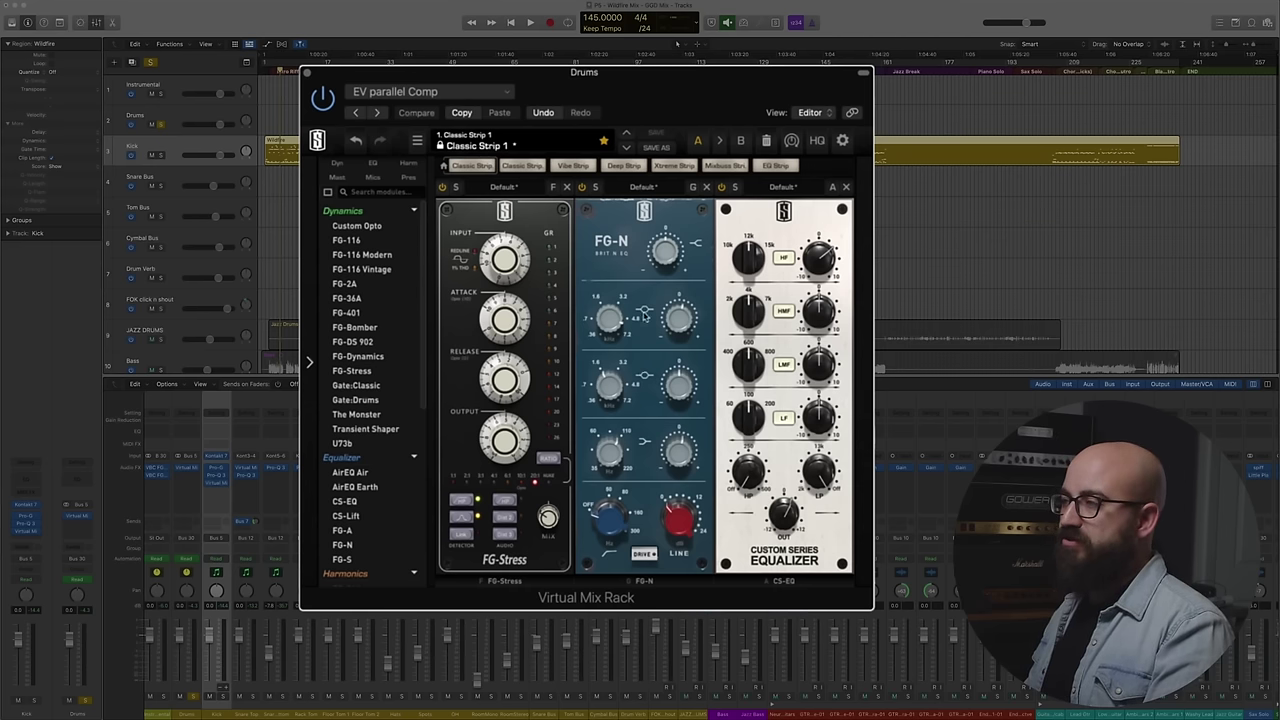
left_click_drag(679, 326, 678, 325)
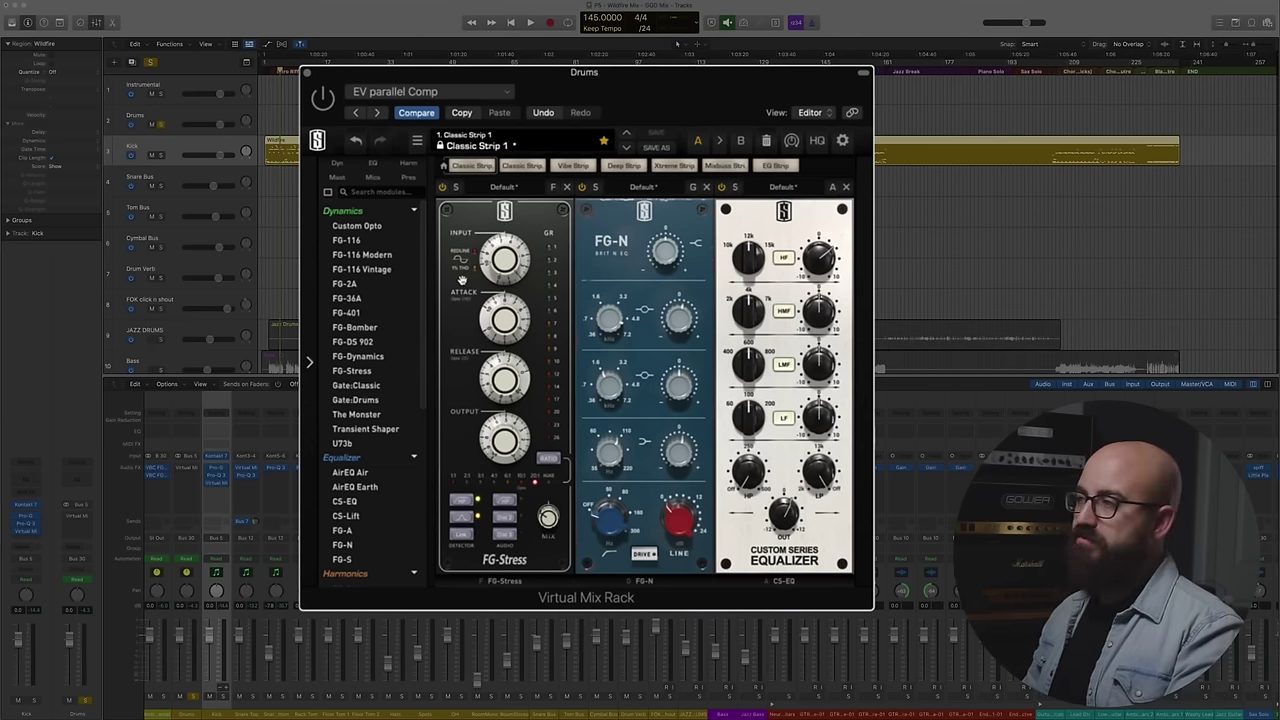
key("space")
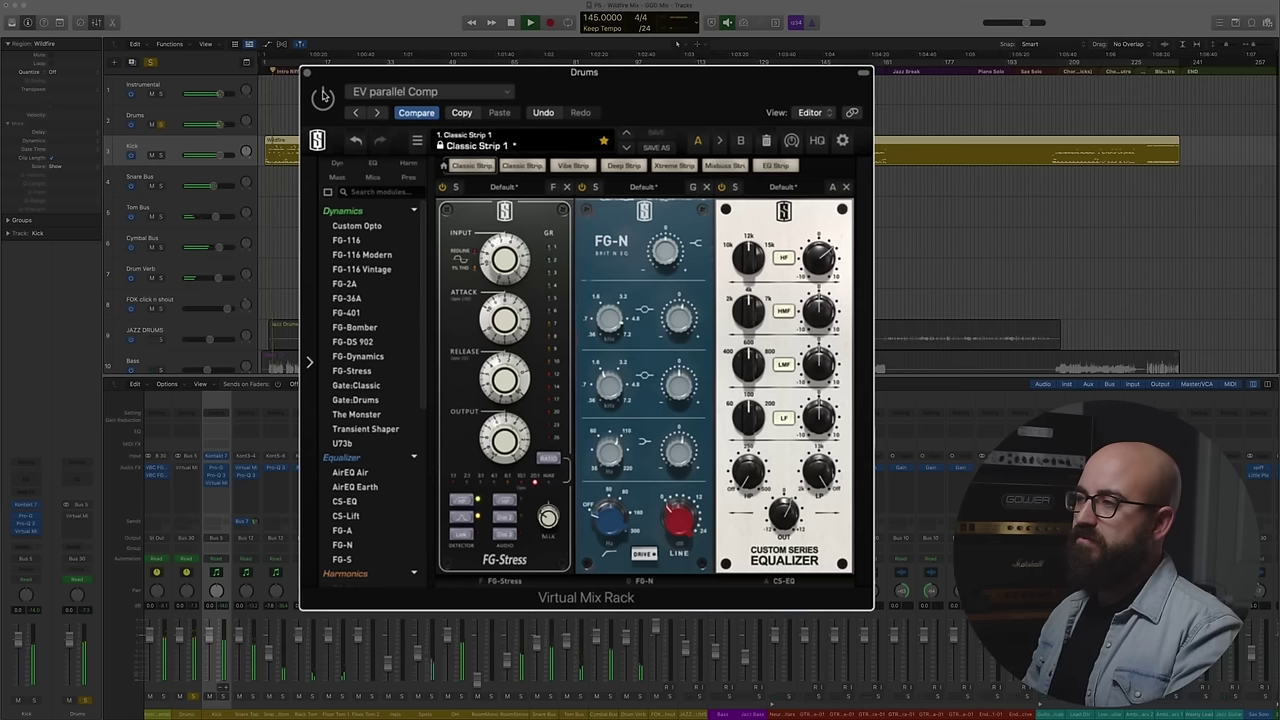
left_click(323, 95)
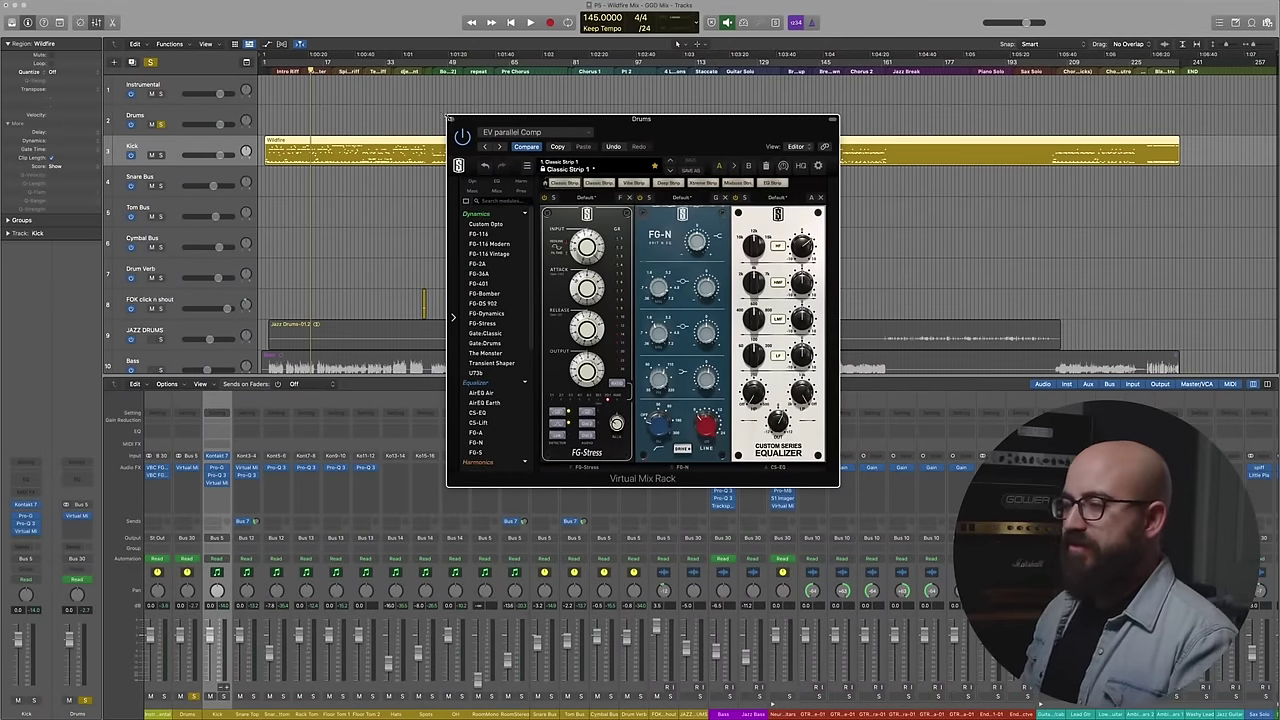
left_click(450, 119)
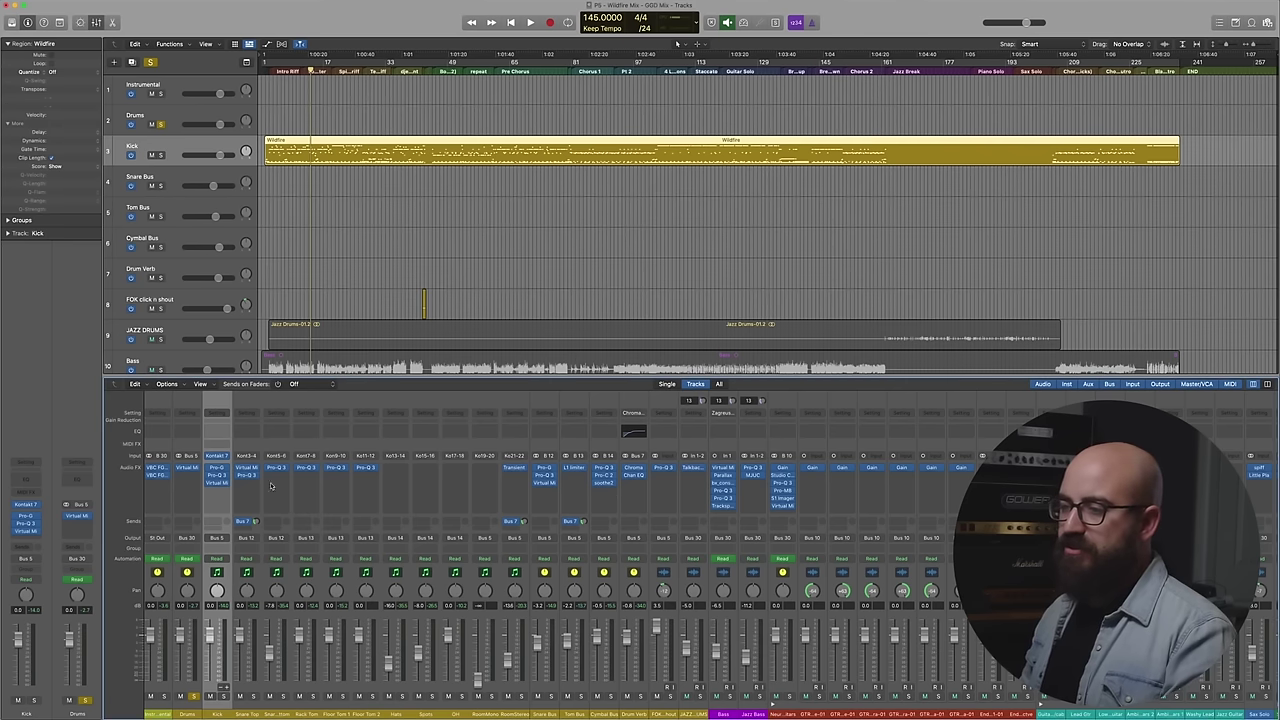
- Bypass Pro-G, Pro-Q 3 and Virtual Mix Rack on the Kick channel, and close the reopened Drums bus Virtual Mix Rack window
left_click(210, 470)
left_click(208, 477)
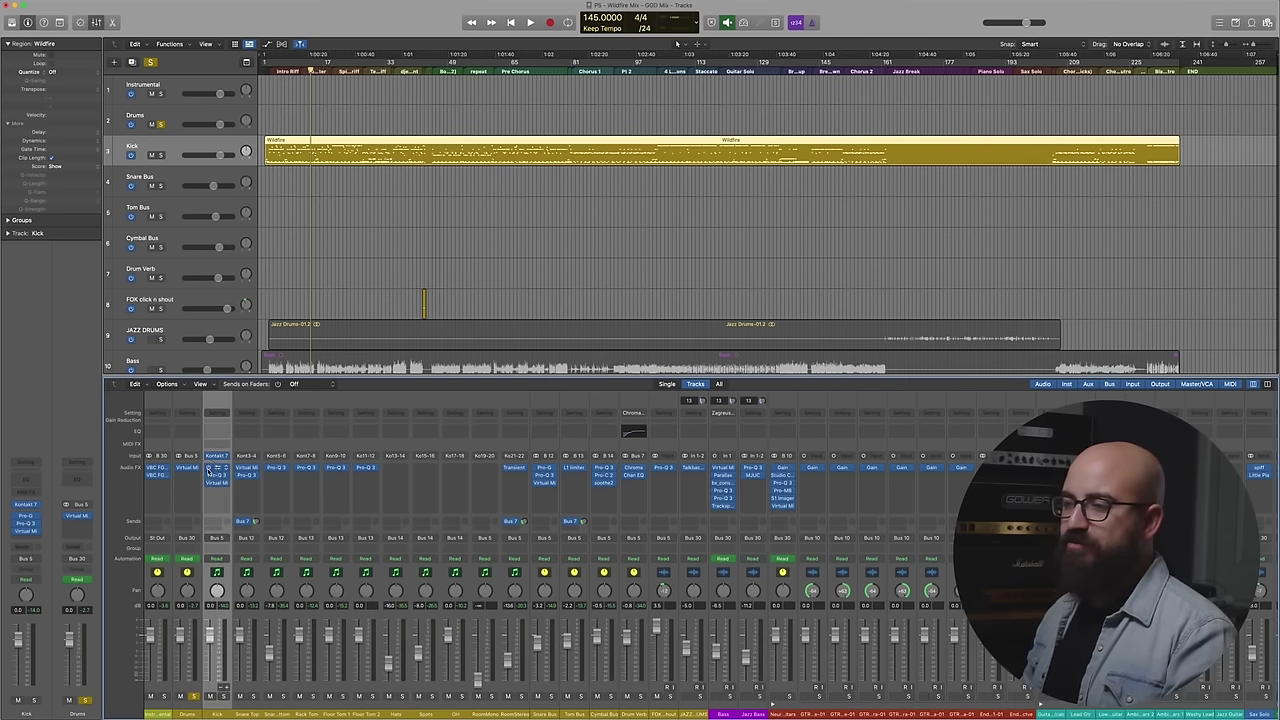
left_click(187, 469)
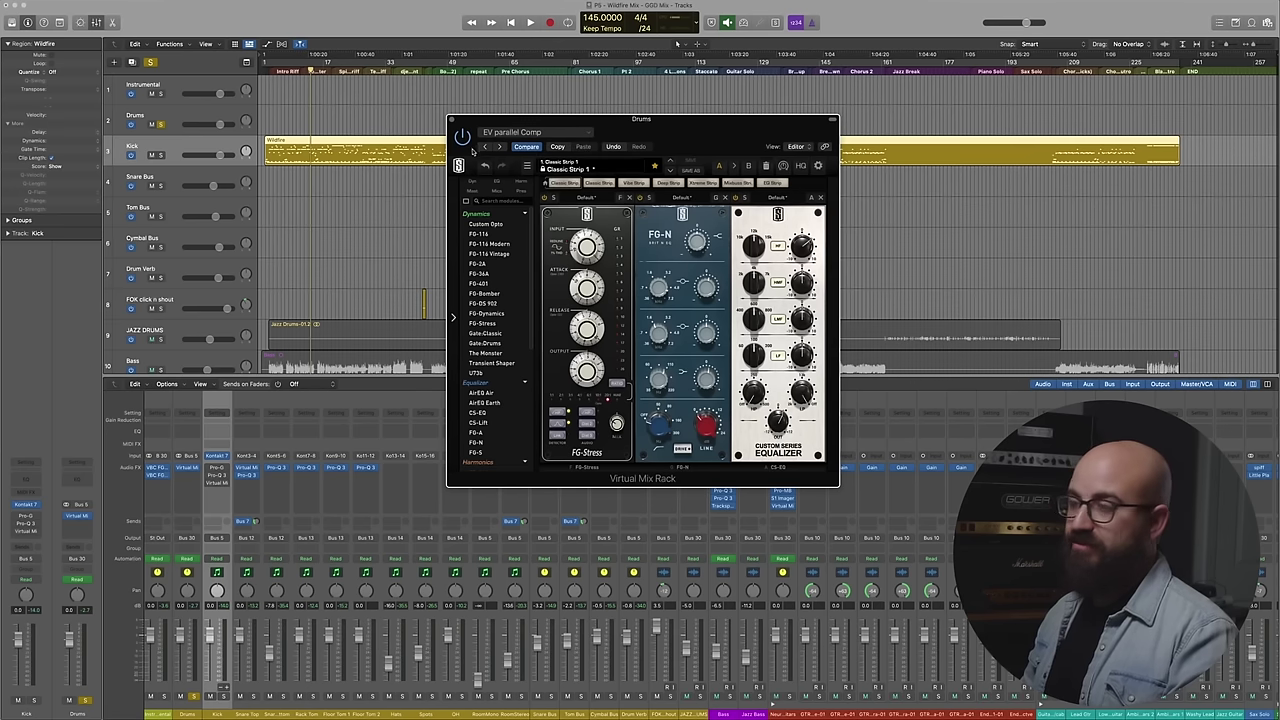
left_click(455, 124)
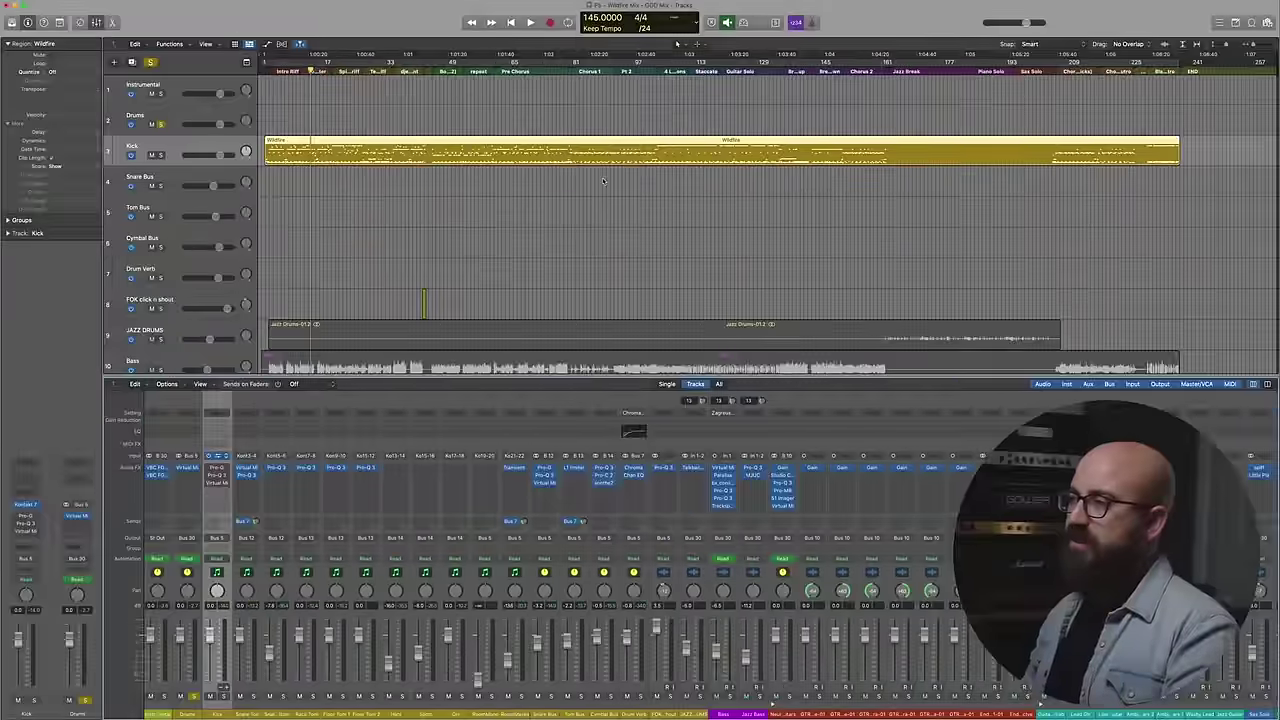
- Open the Kick channel's Kontakt 7 window, move it clear of the tracks, and solo only the Kick channel
key("v")
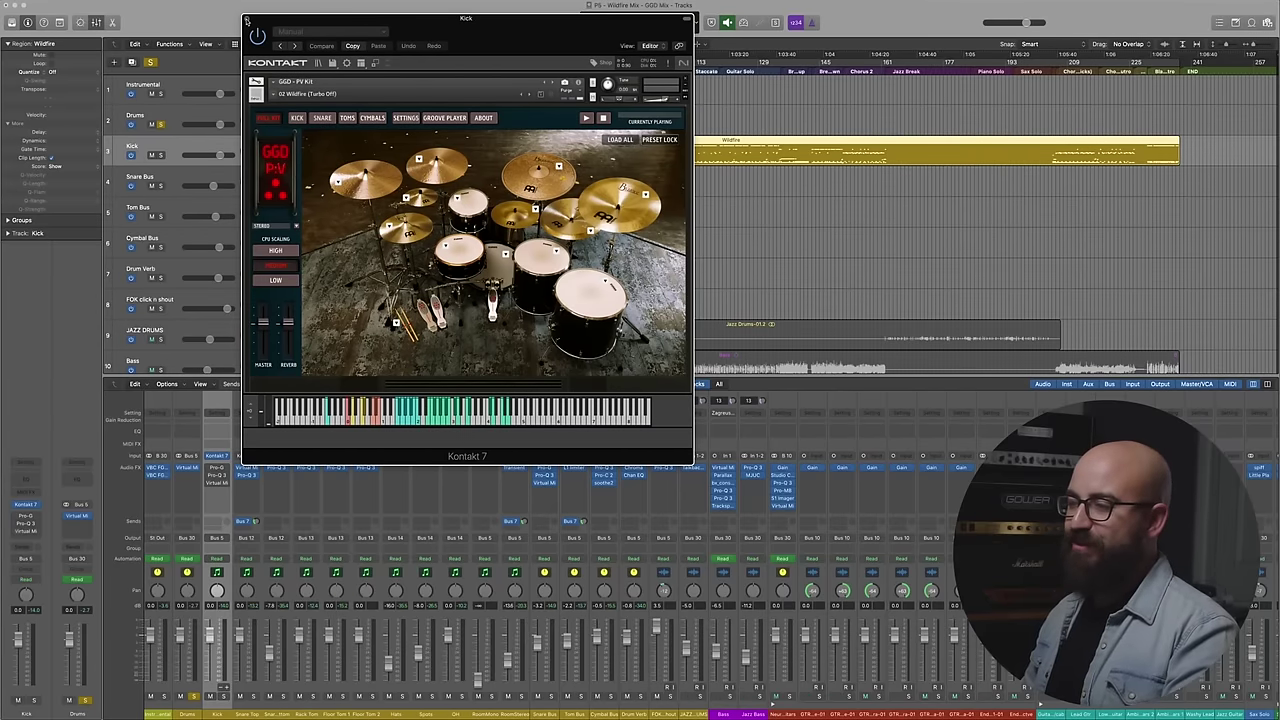
left_click(222, 697)
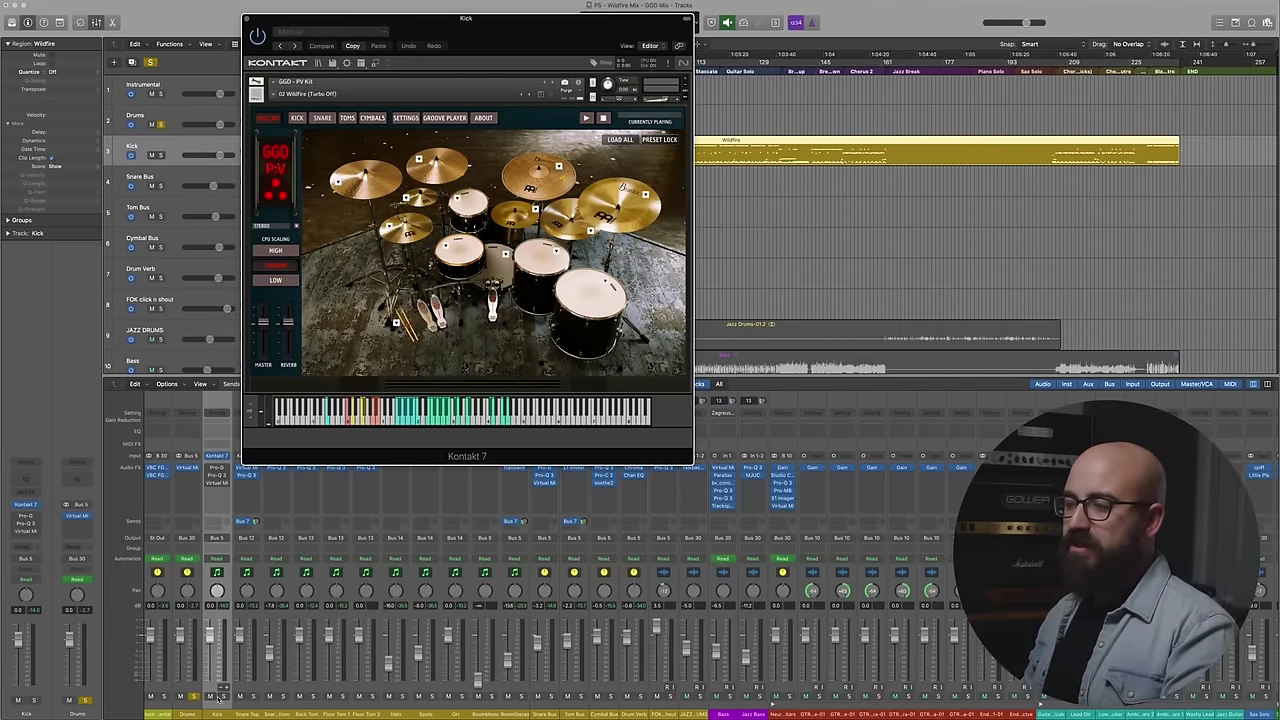
left_click_drag(430, 18, 676, 142)
- Open the Wildfire MIDI region in the Piano Roll and audition individual kick notes on C0 to examine their velocities
double_click(403, 155)
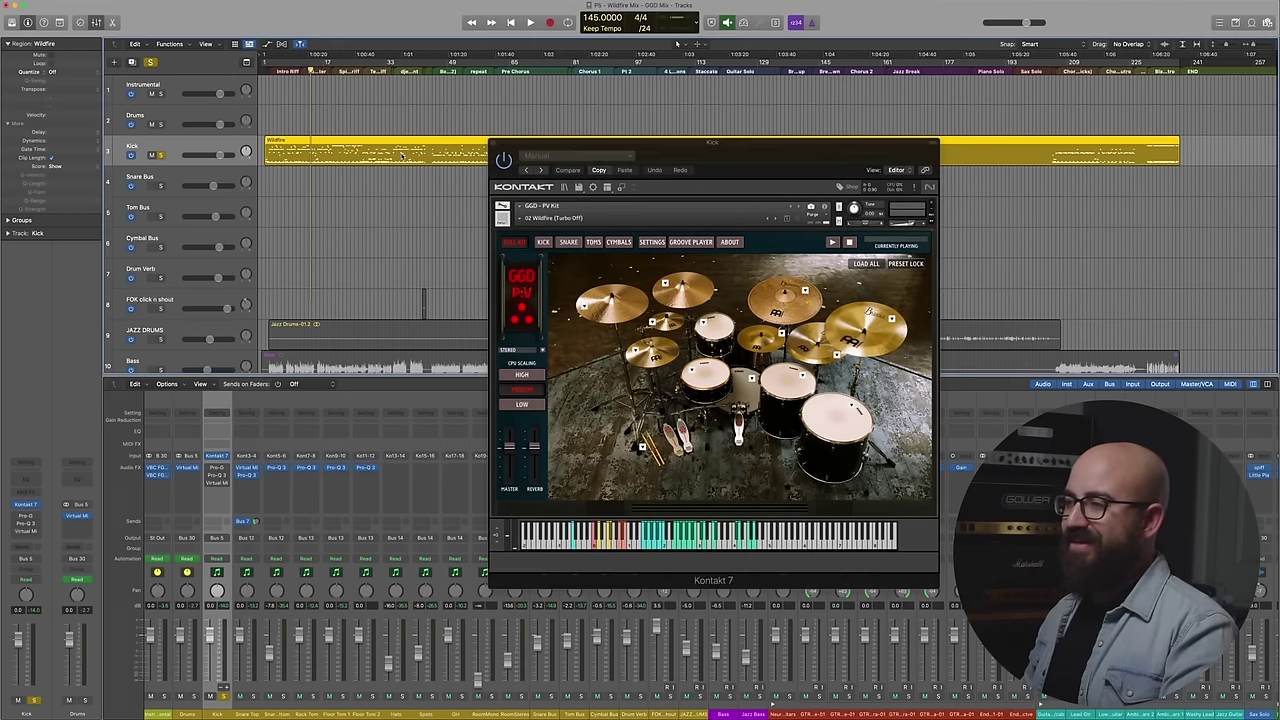
key("super+Right")
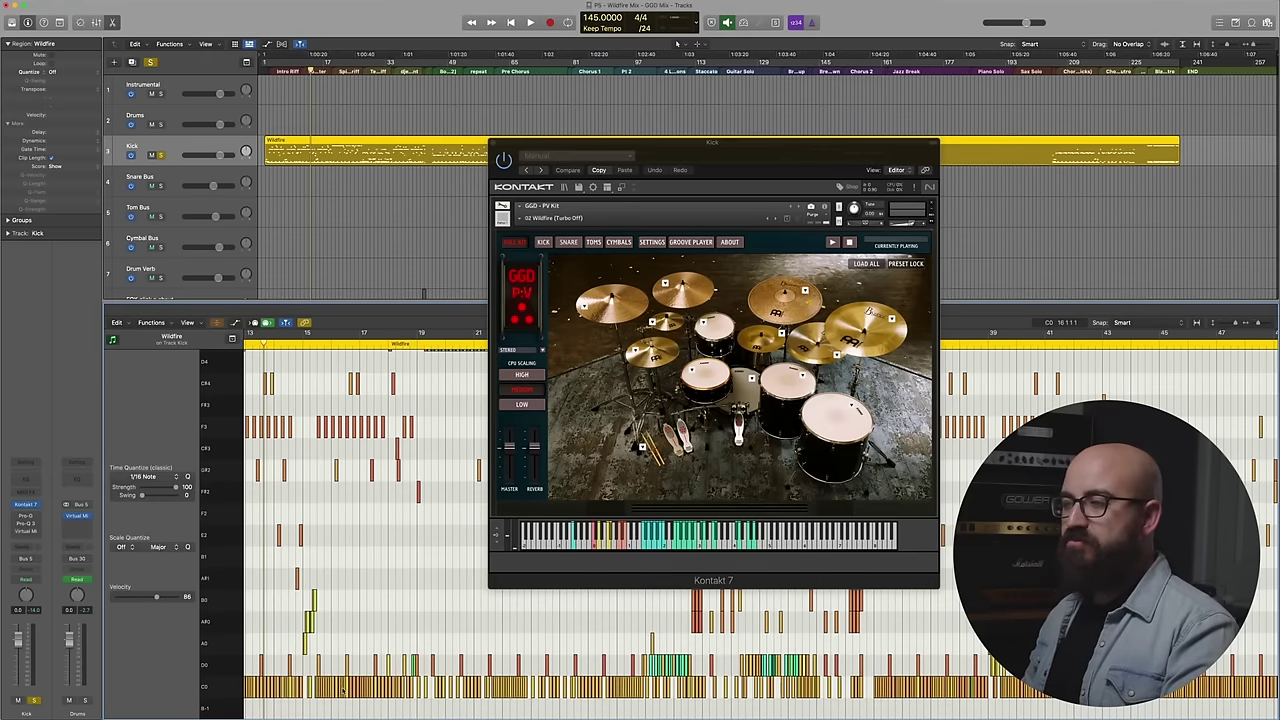
key("super+Right")
key("super+Right")
key("super+Right")
key("super+Right")
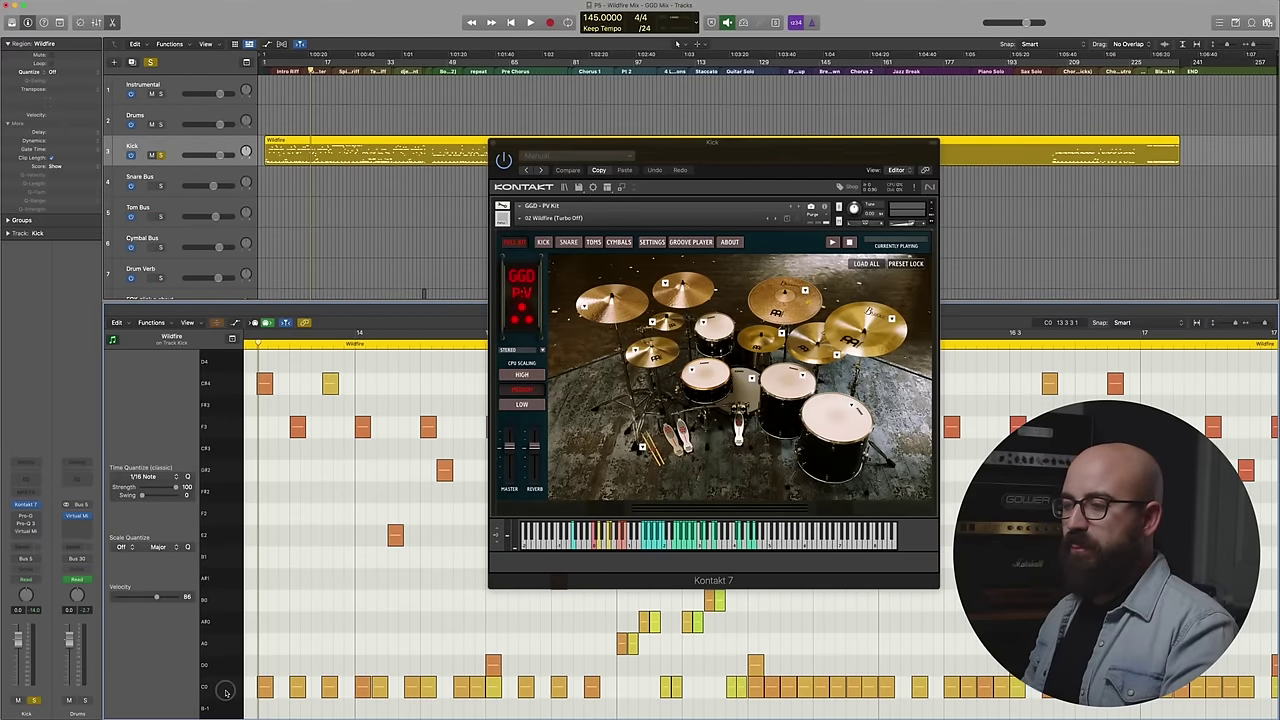
key("super+Up")
left_click(298, 535)
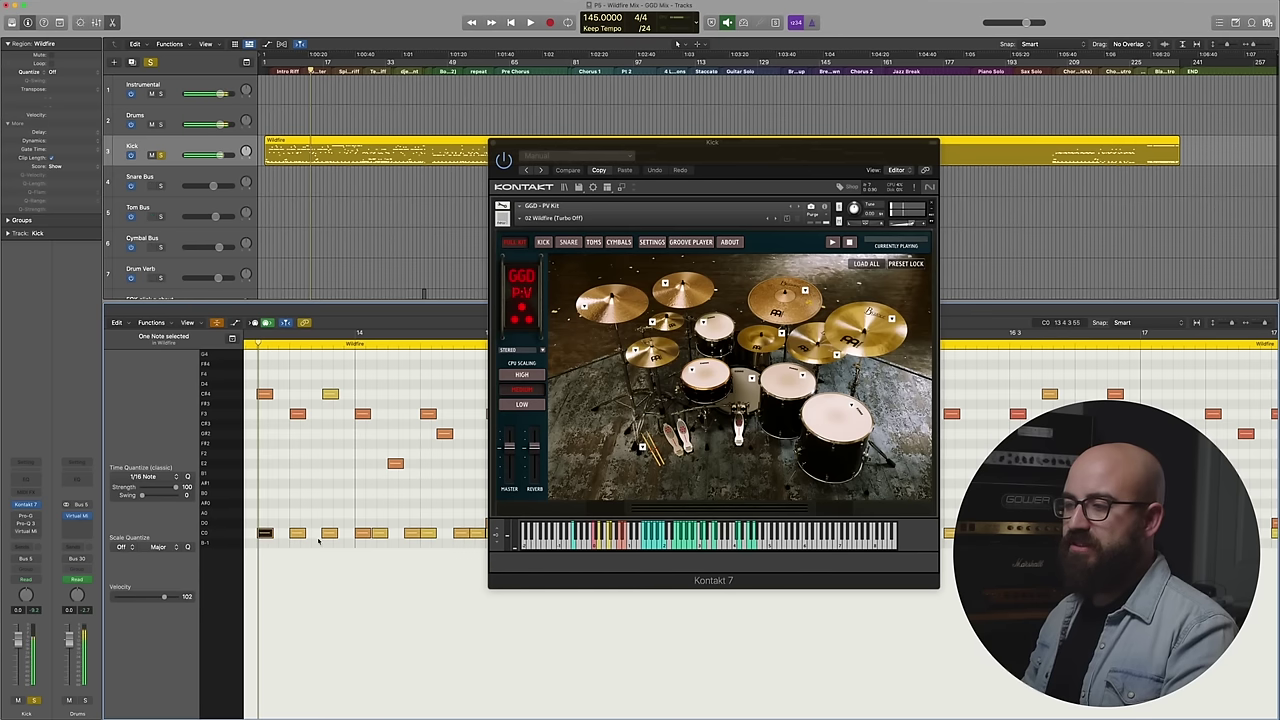
left_click(329, 533)
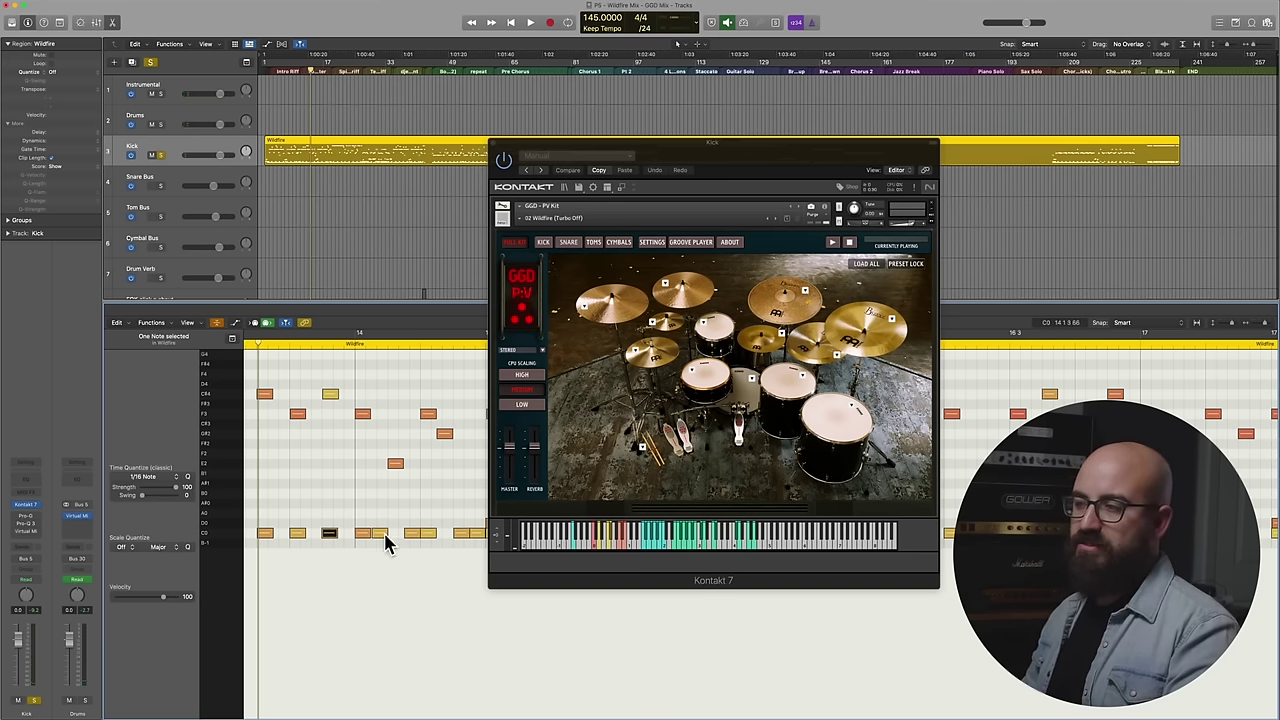
key("super+Left")
key("super+Left")
key("super+Left")
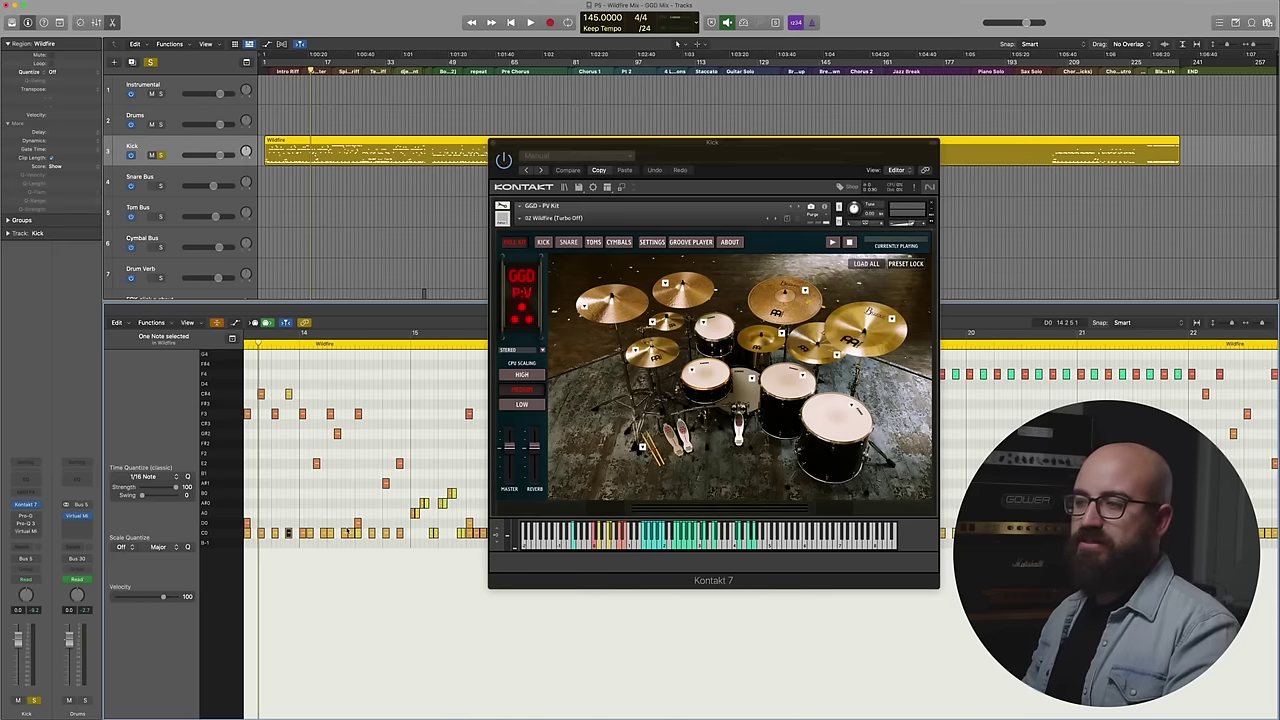
scroll(371, 236, "up", 1)
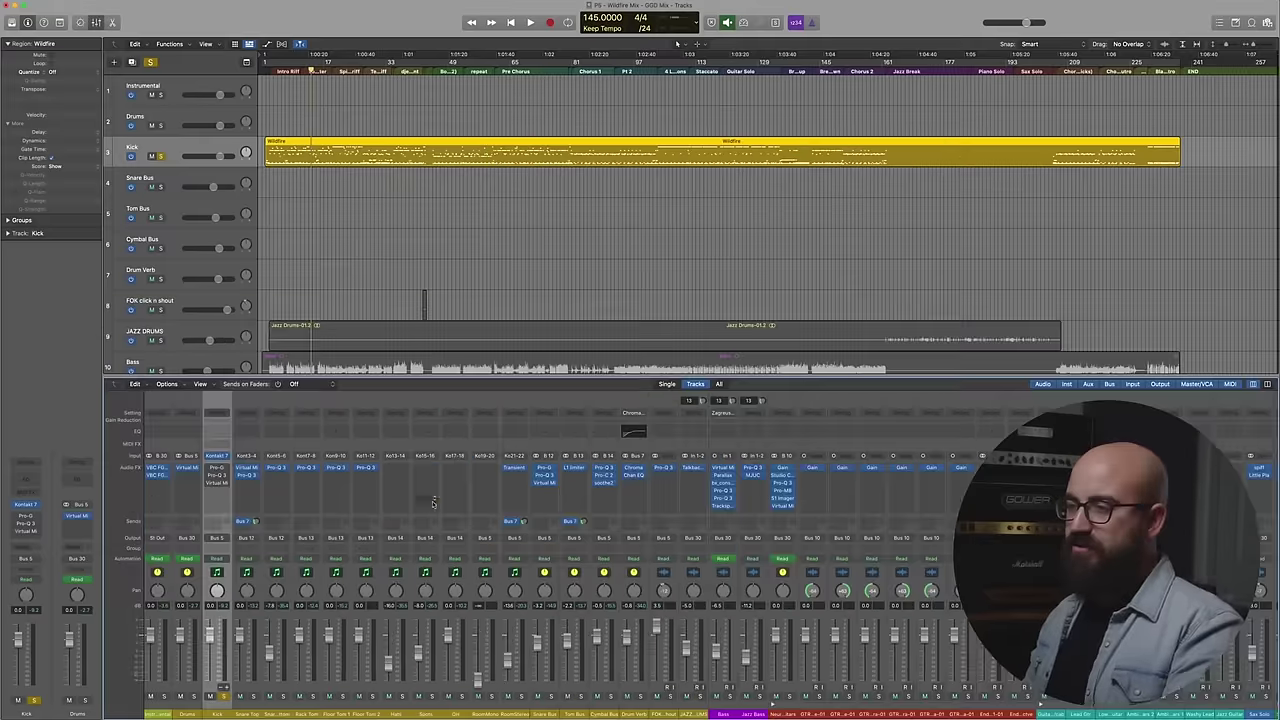
- Audition the soloed Kick from the intro riff, reactivate its Pro-G gate and open the gate's window
key("space")
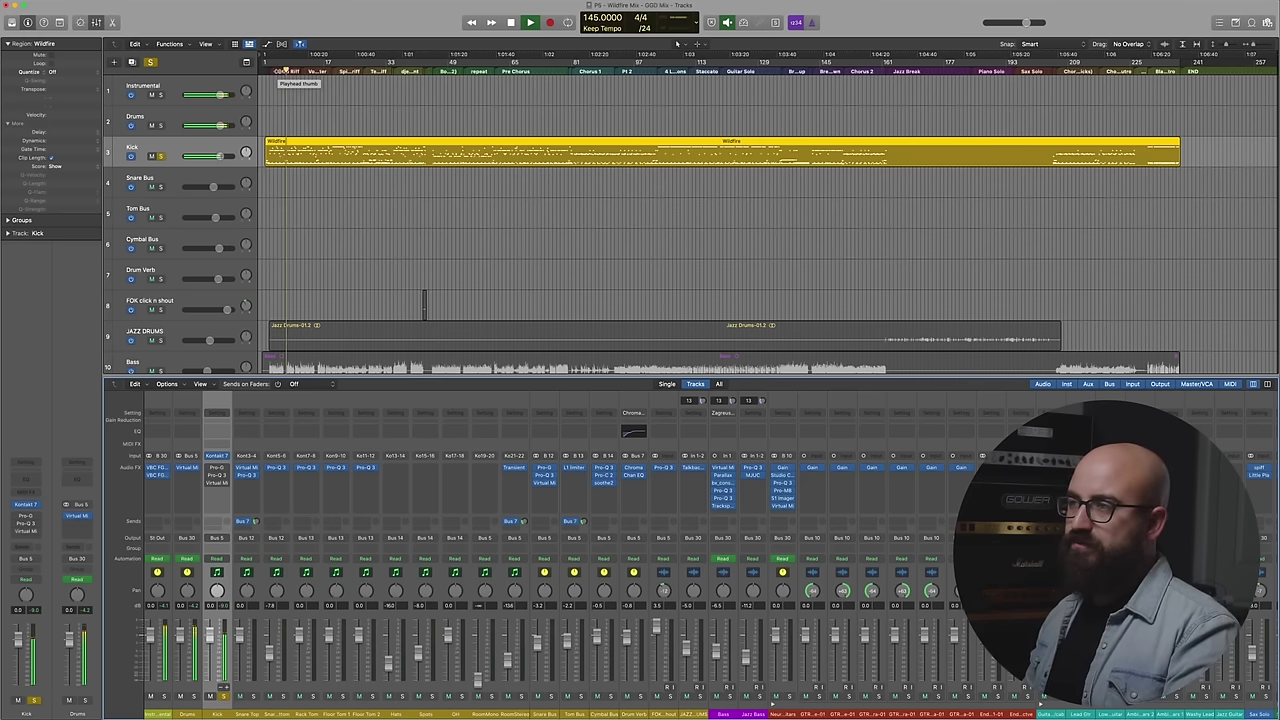
key("space")
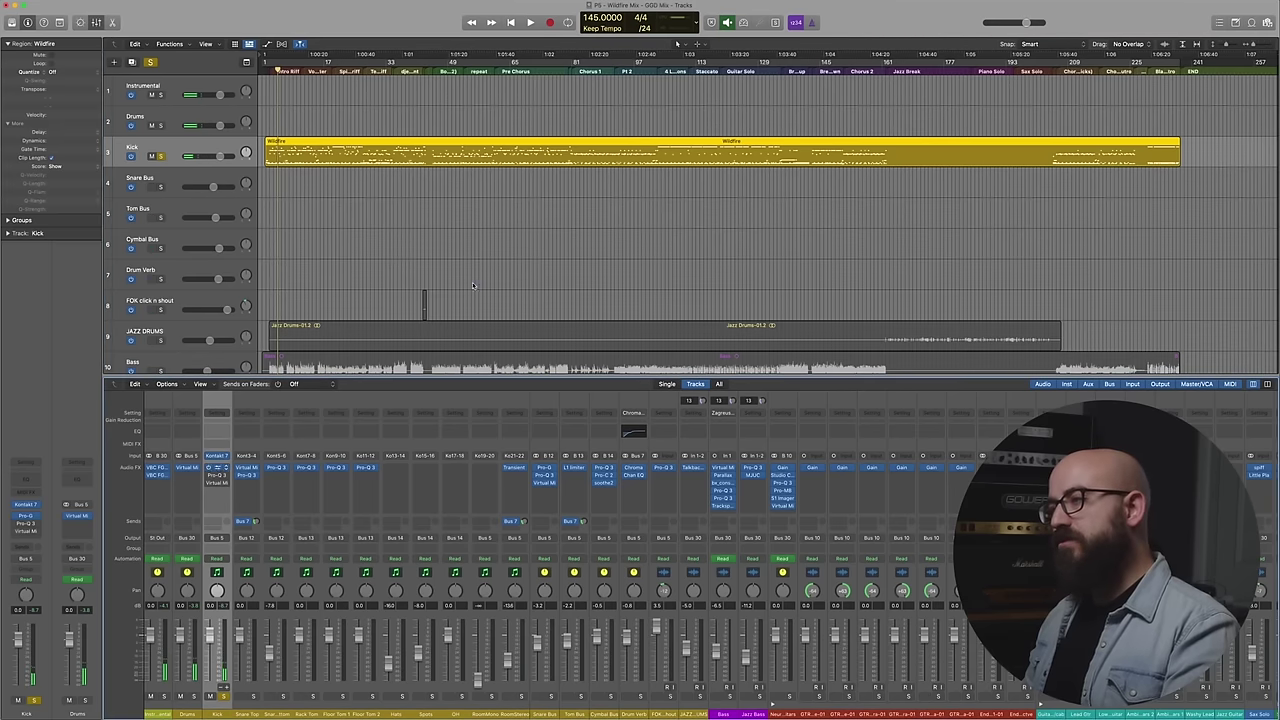
left_click(218, 474)
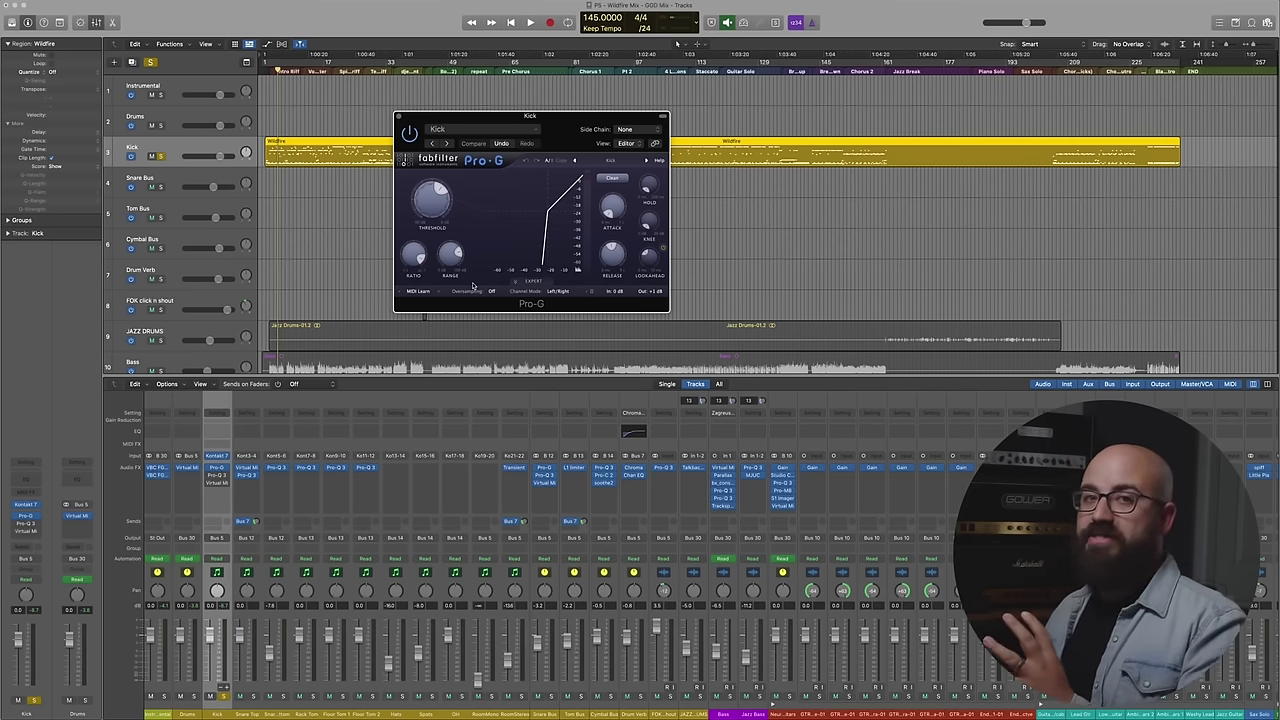
- Examine the kick gate's threshold, attack, release, hold, range and ratio settings with playback, and close the Pro-G window
mouse_move(433, 213)
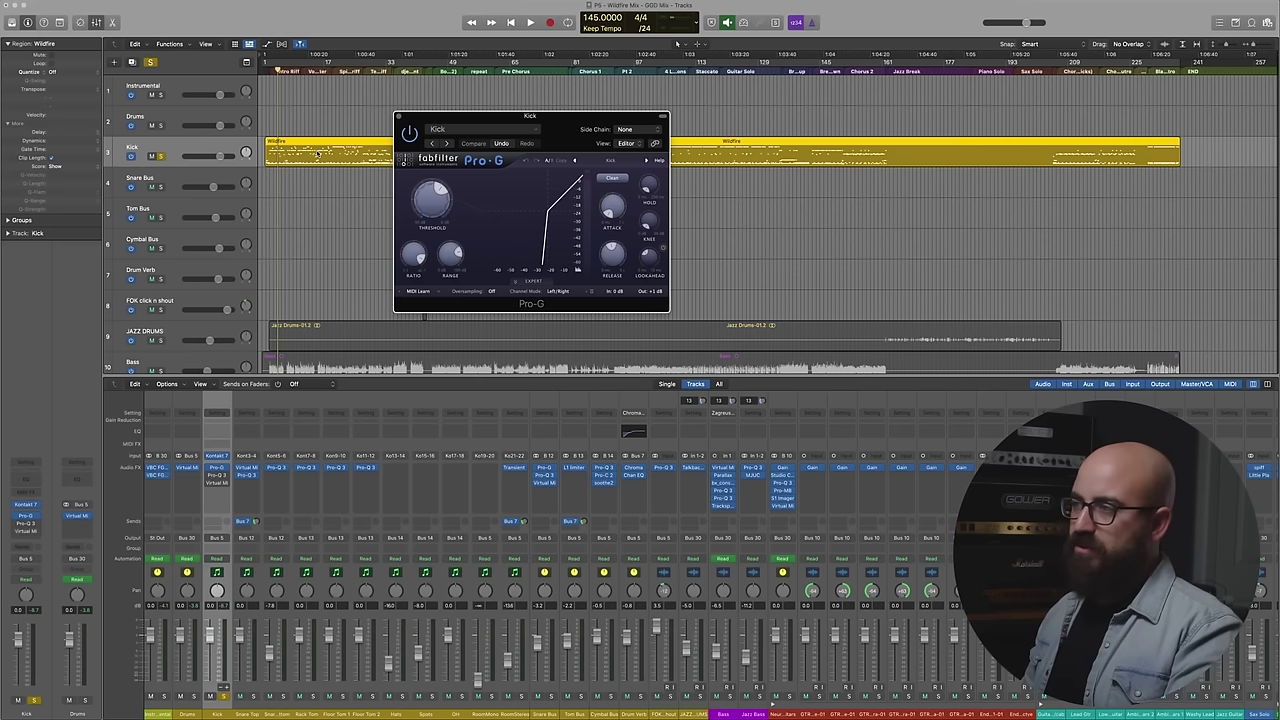
key("space")
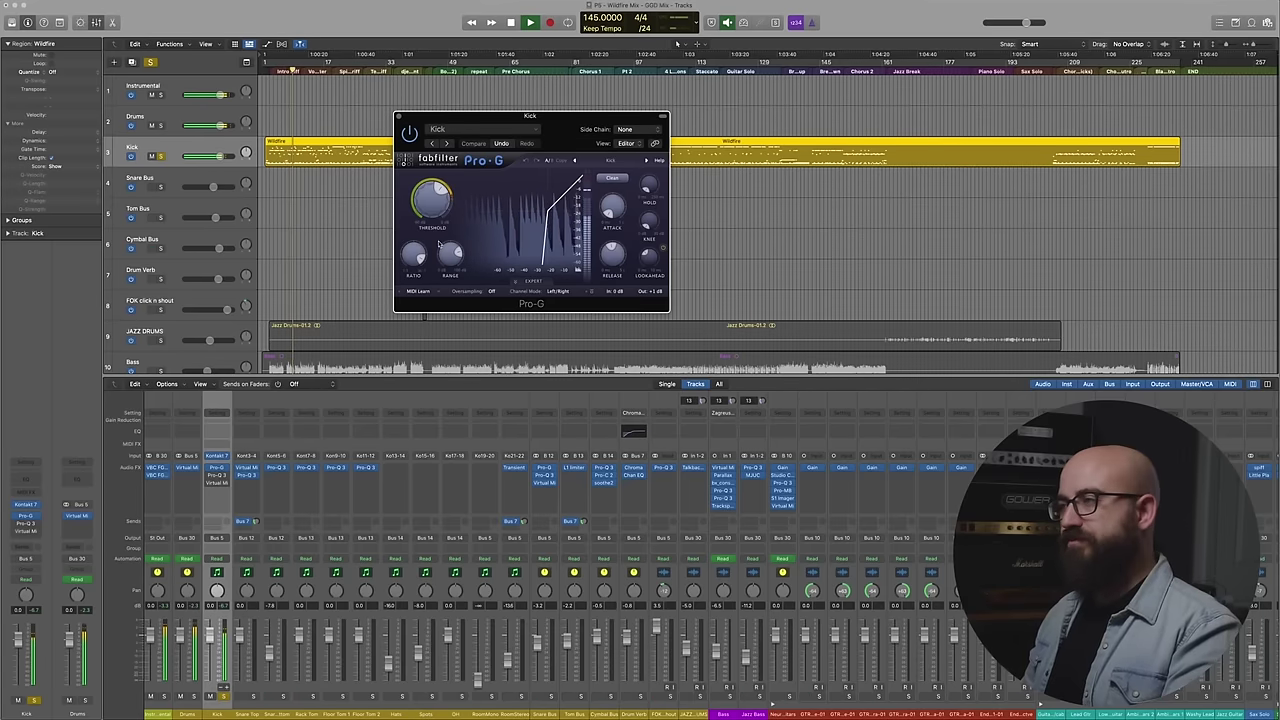
mouse_move(612, 251)
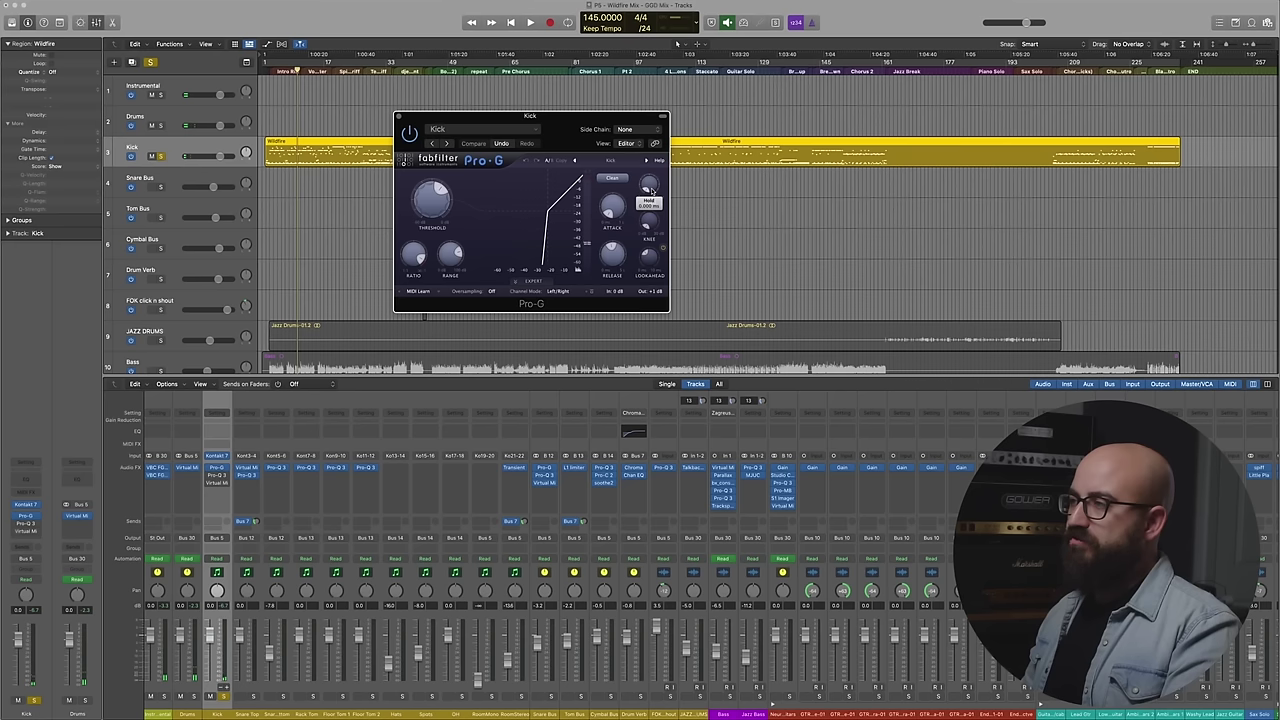
mouse_move(610, 213)
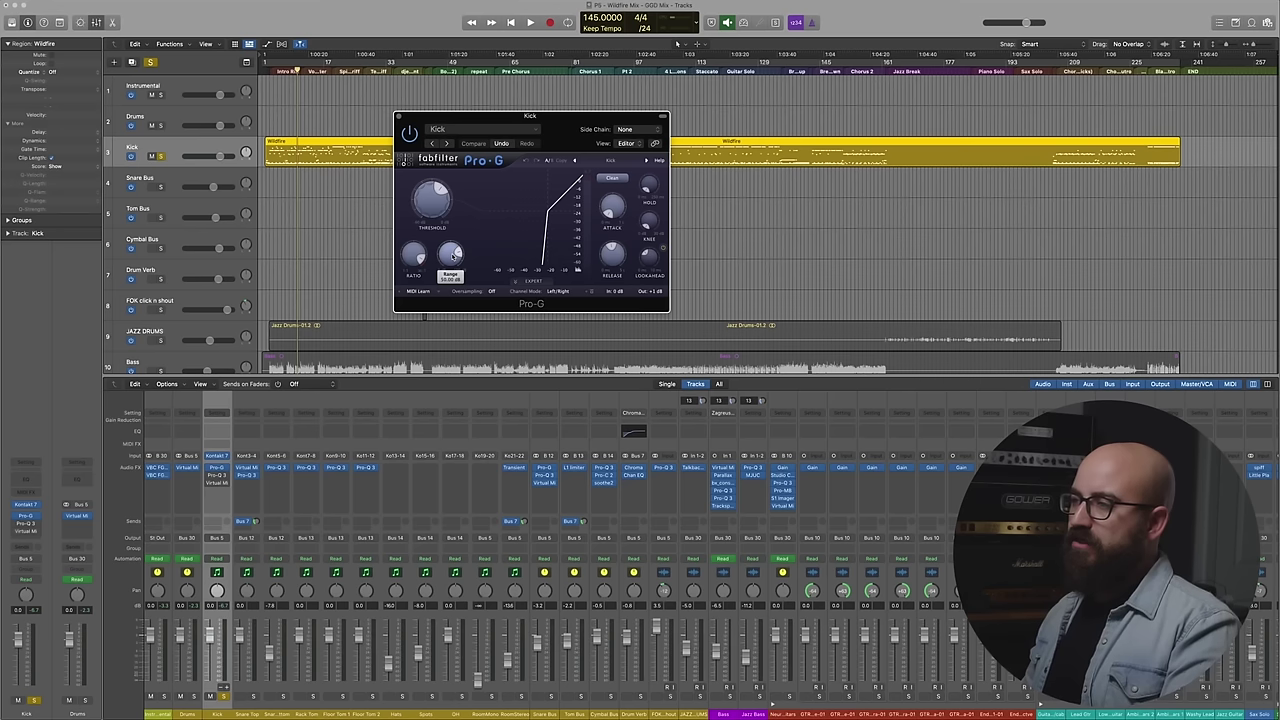
mouse_move(417, 258)
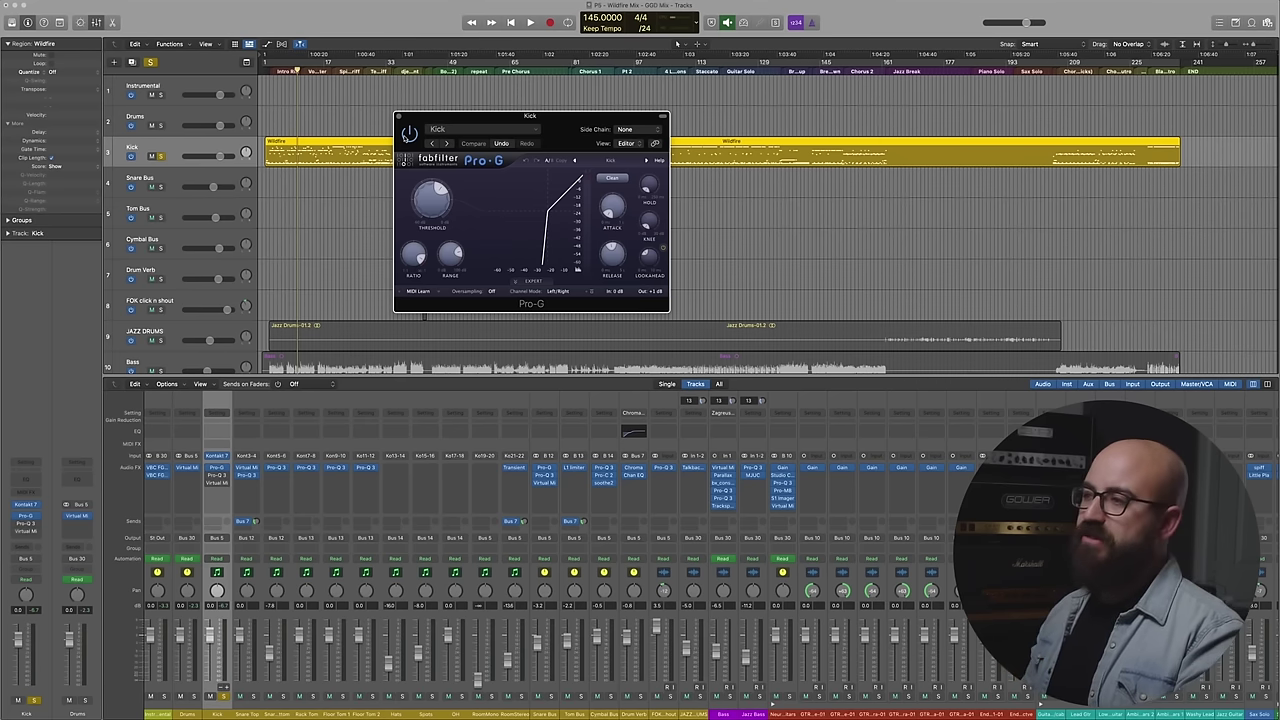
left_click(397, 117)
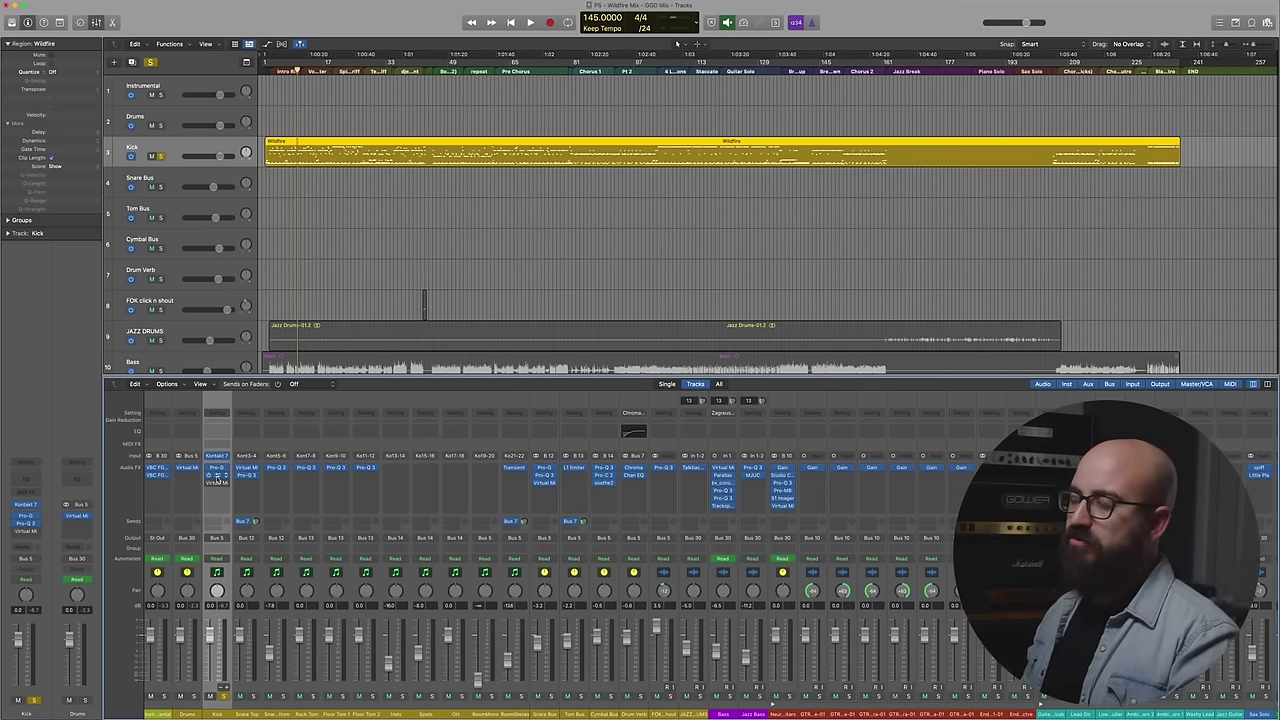
- Open the Kick channel's Pro-Q 3, switch to its flat A/B state and play the soloed kick
left_click(216, 474)
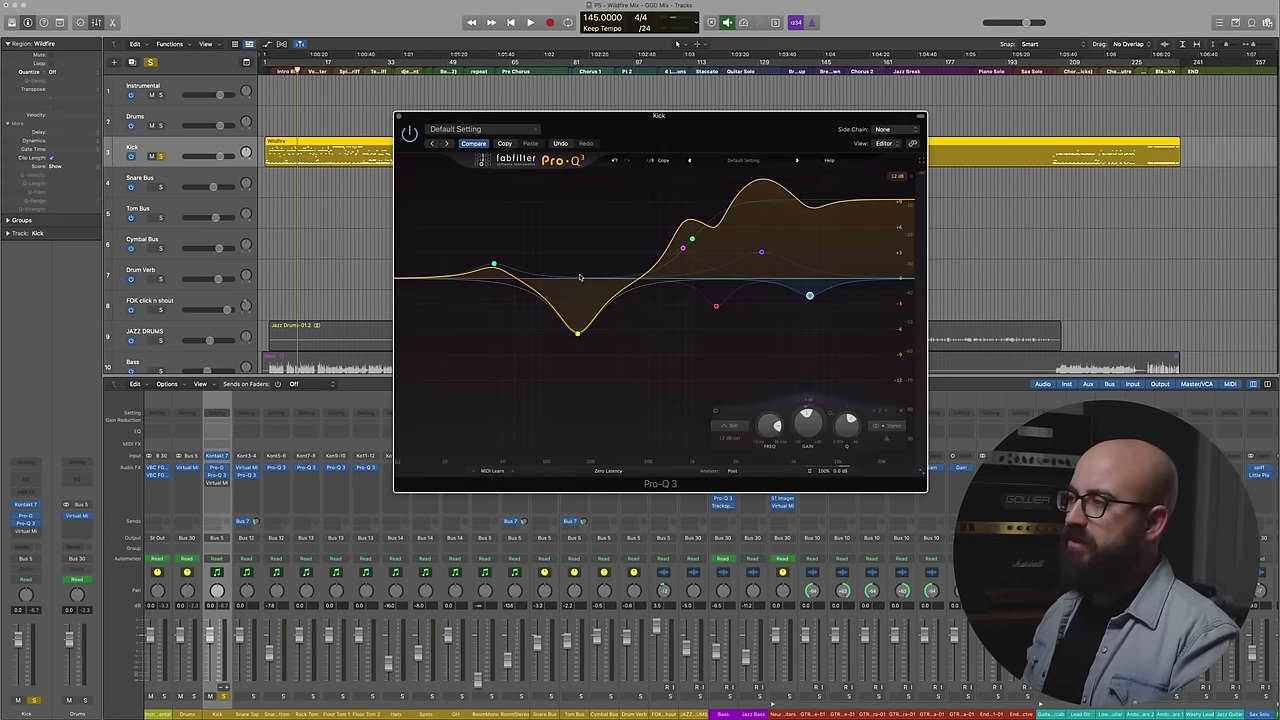
left_click(649, 161)
left_click_drag(692, 137, 600, 155)
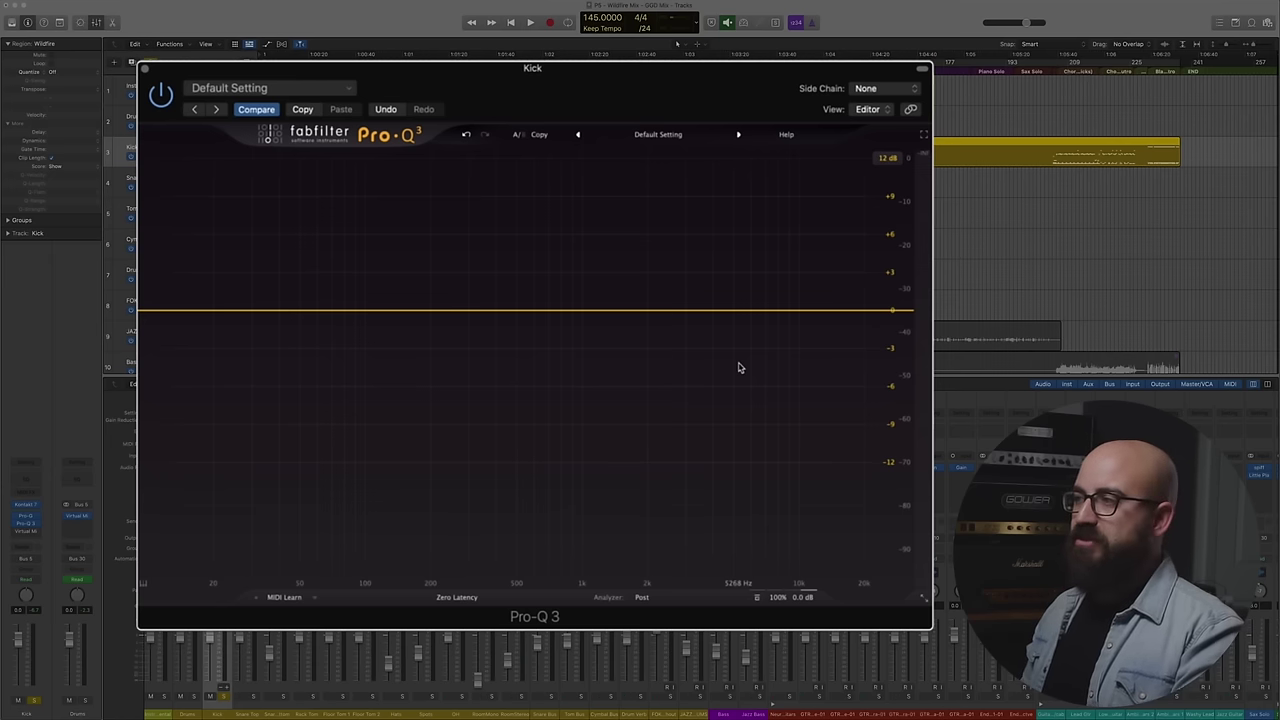
key("space")
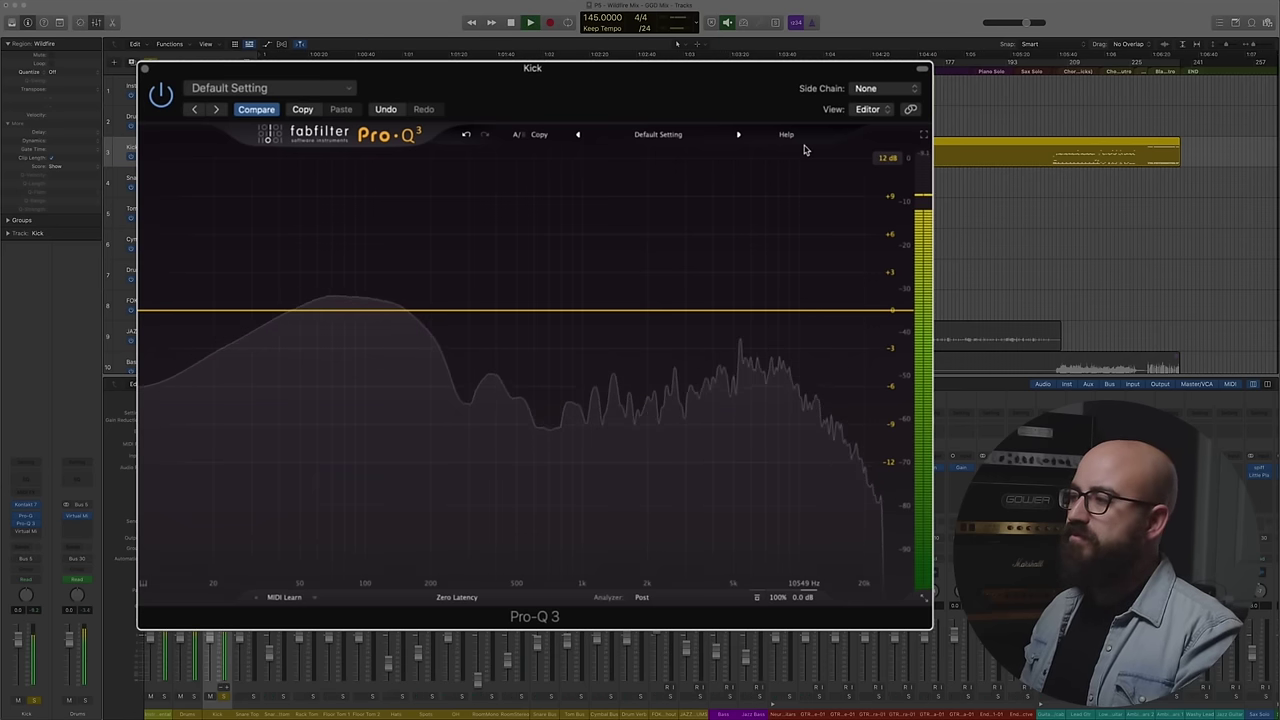
- Cut the kick with a bell band at about 173 Hz, -9.59 dB and Q 1.384, comparing it bypassed and active
key("space")
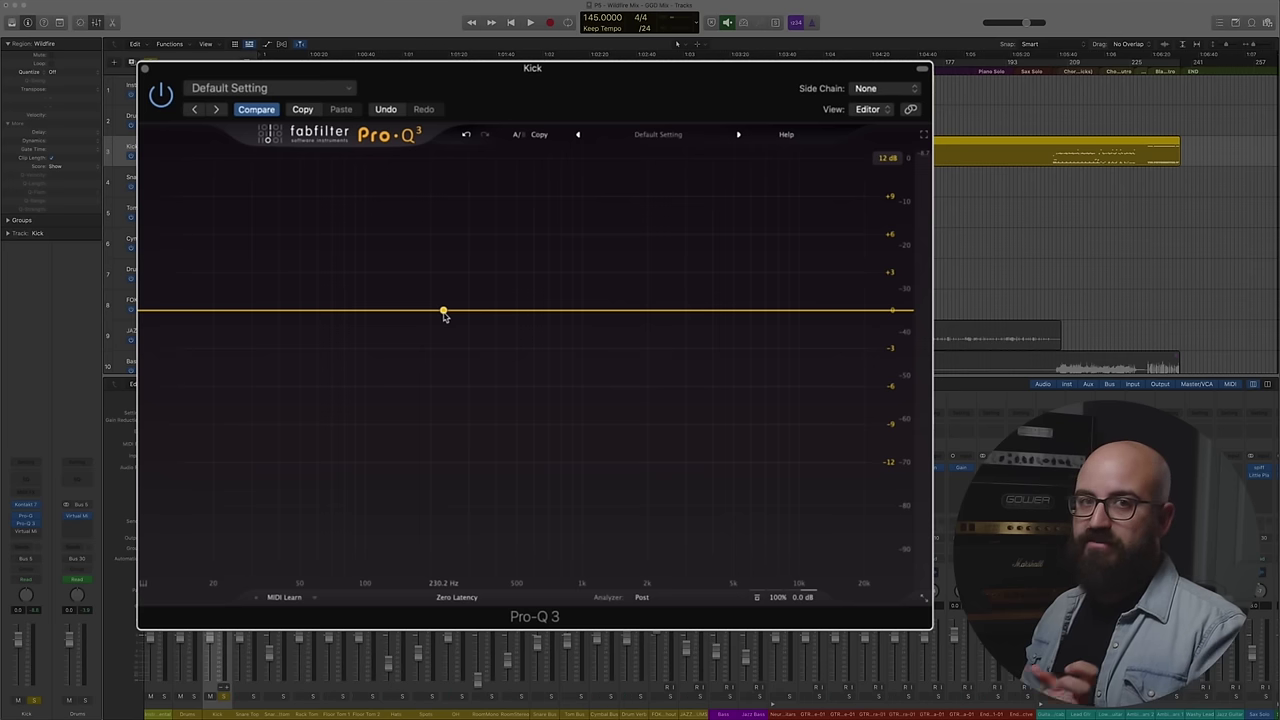
left_click_drag(444, 314, 428, 314)
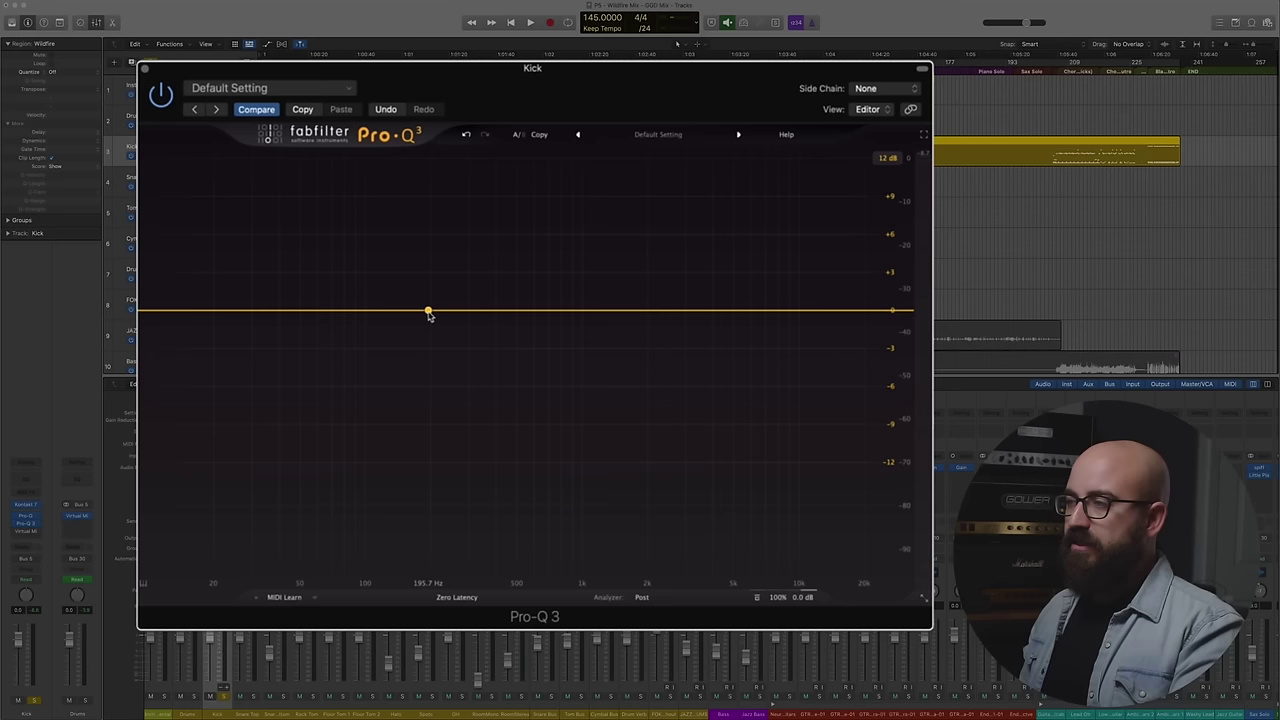
left_click_drag(429, 315, 417, 430)
key("space")
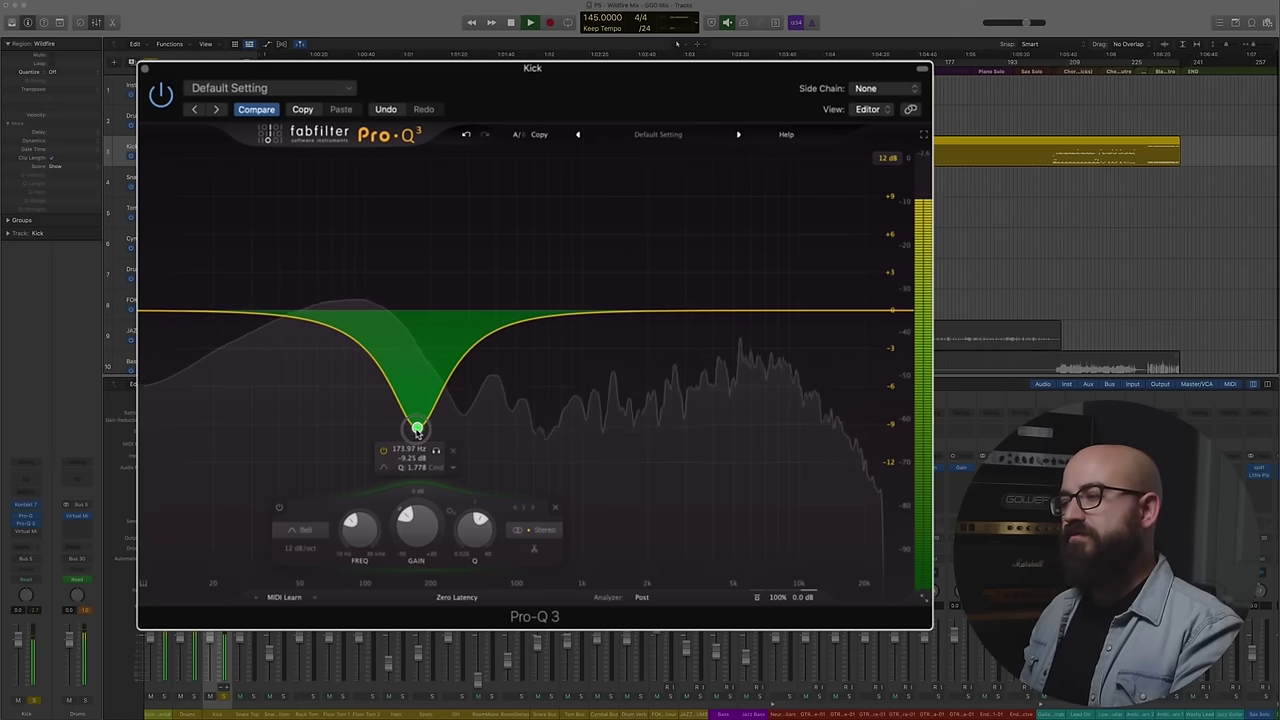
scroll(417, 430, "down", 3)
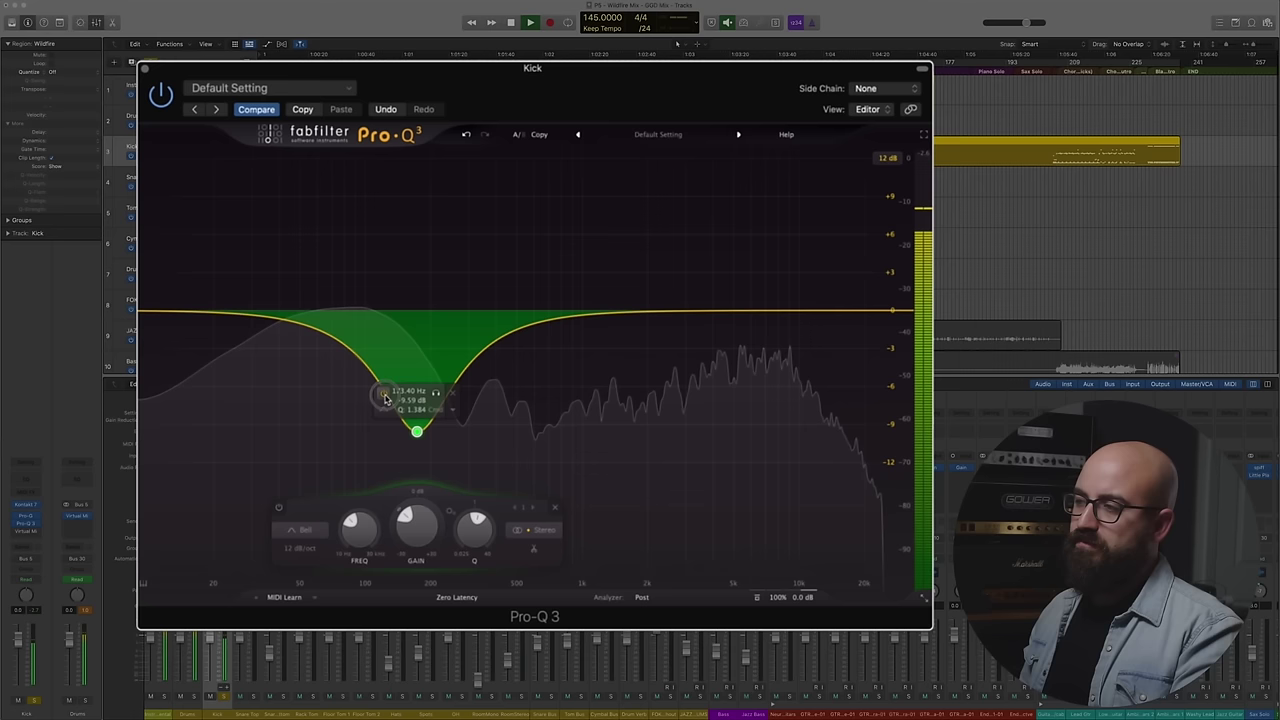
left_click(385, 397)
left_click(385, 397)
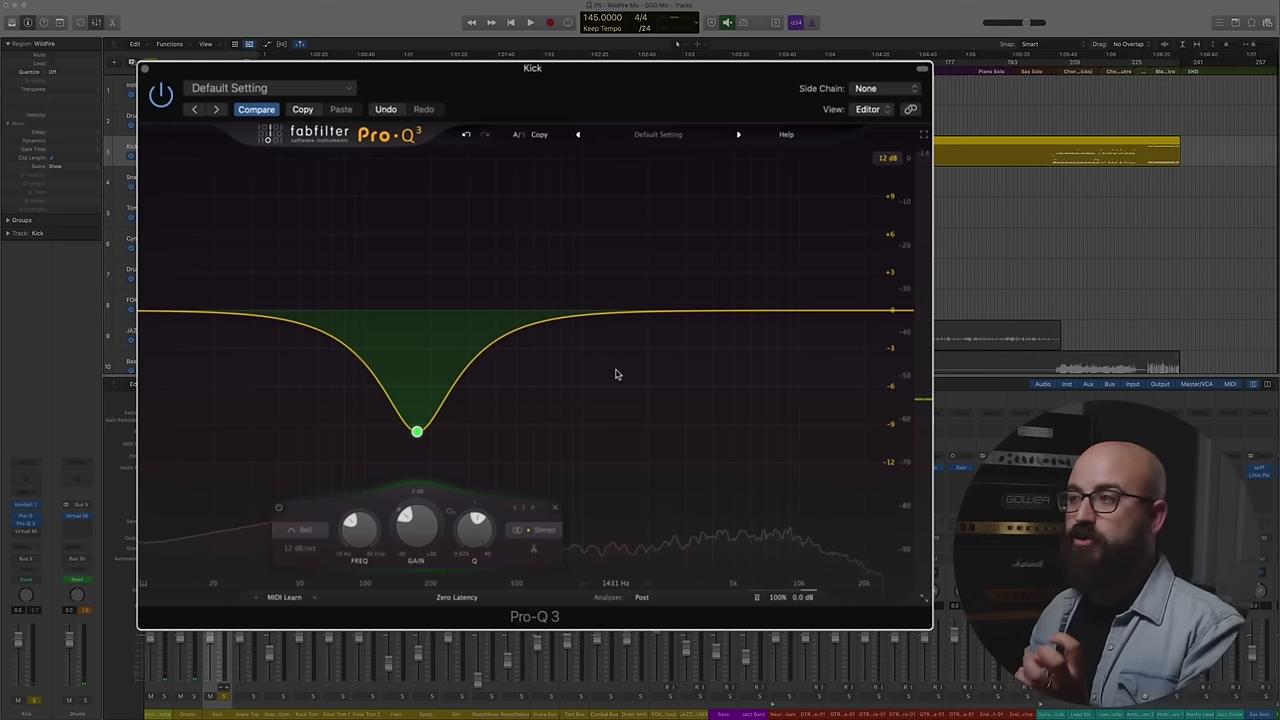
- Add a high shelf at about 1012 Hz boosted to +7.76 dB and audition it on the kick
mouse_move(410, 402)
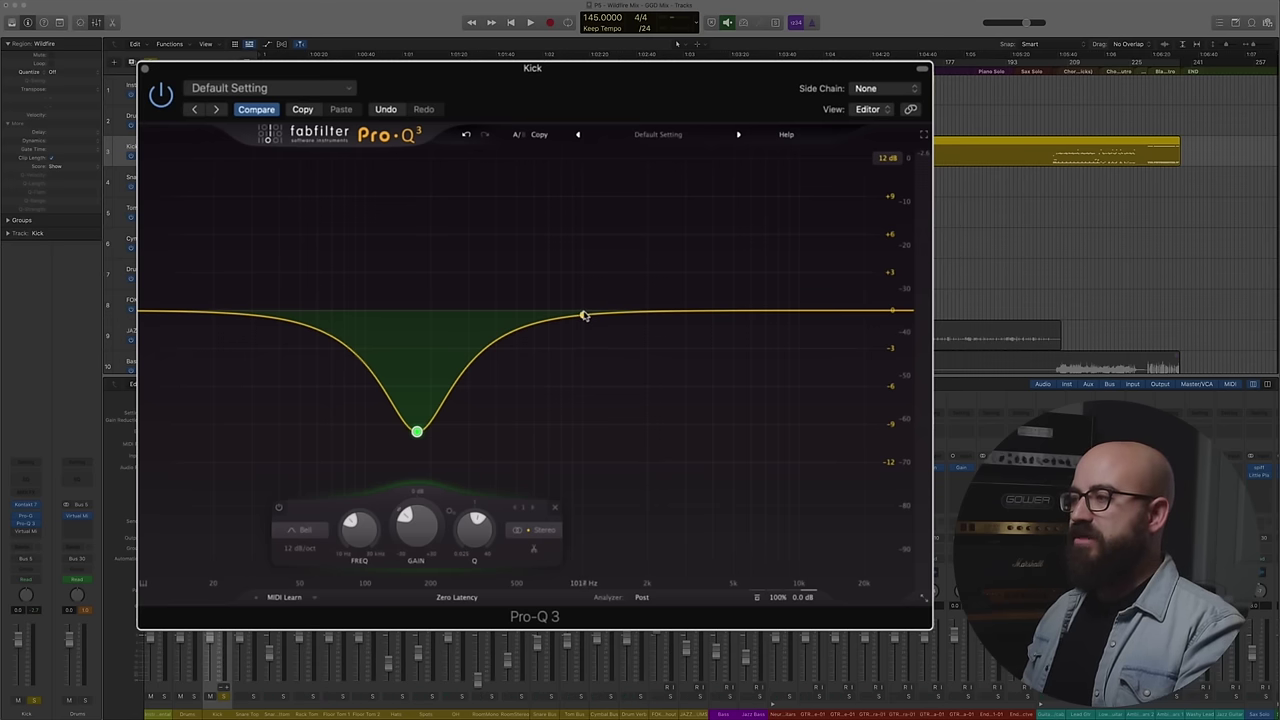
left_click(583, 315)
left_click(464, 530)
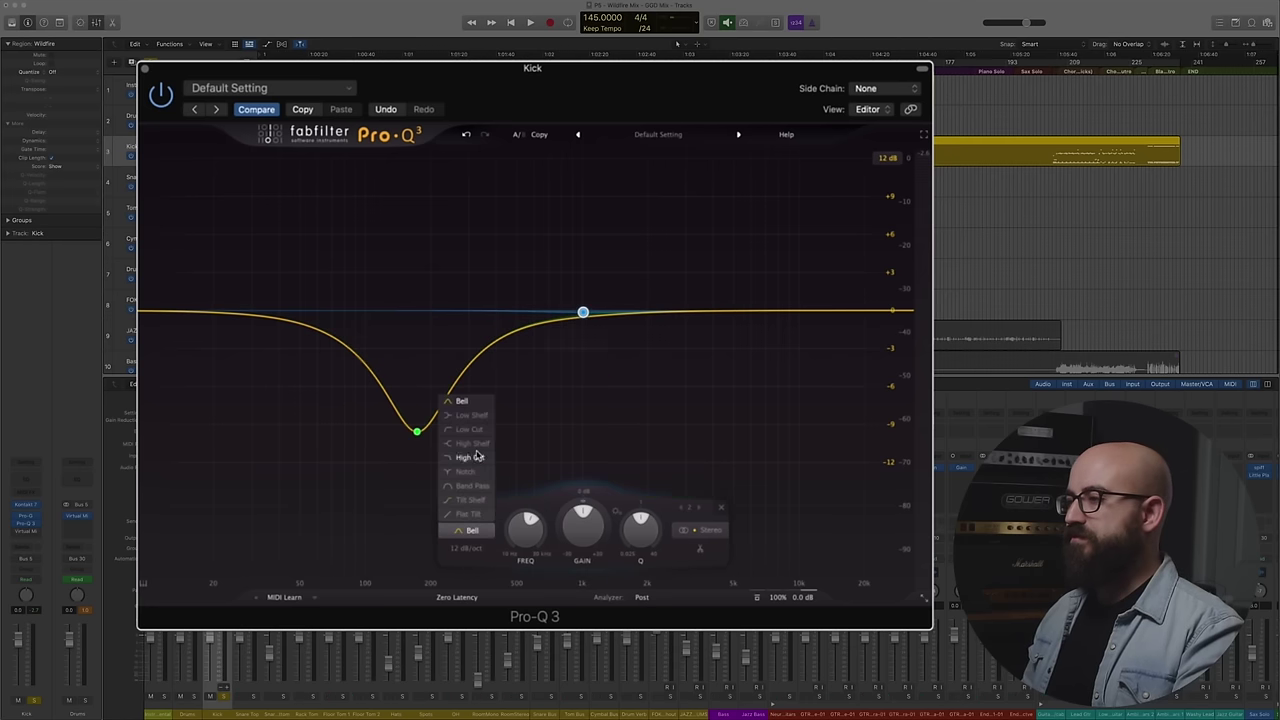
left_click(470, 443)
left_click_drag(577, 535, 575, 528)
key("space")
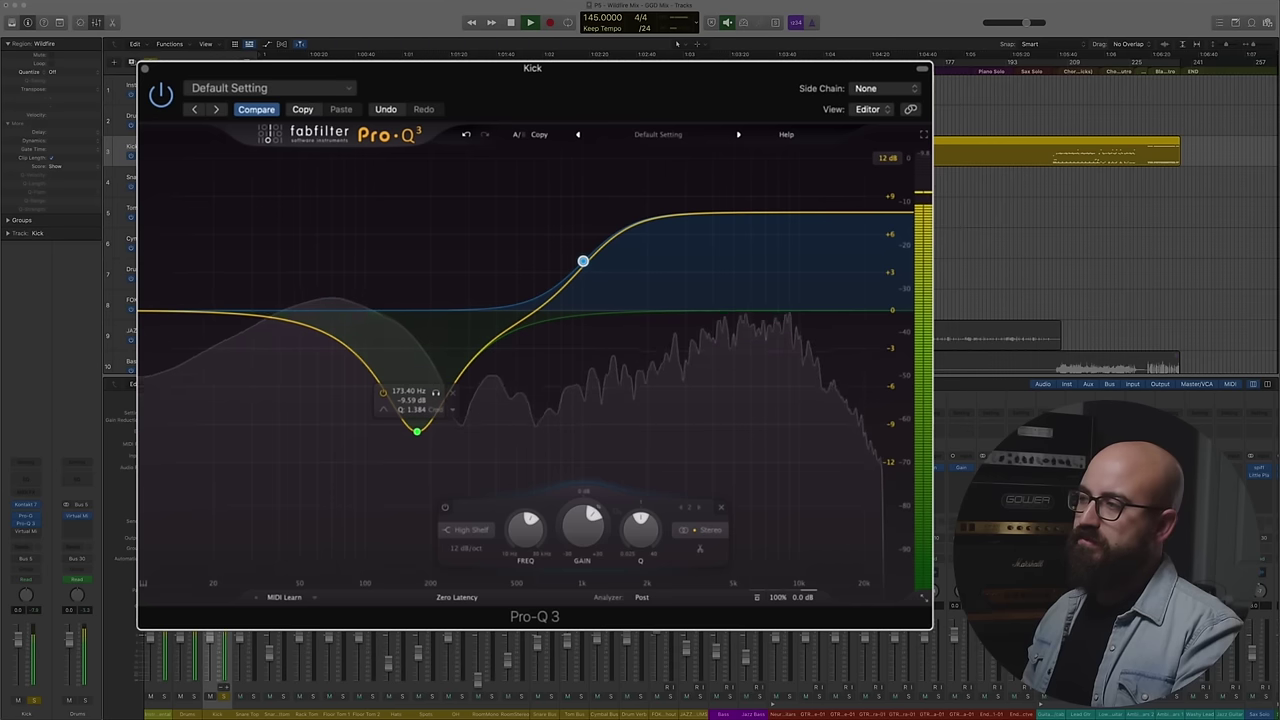
key("space")
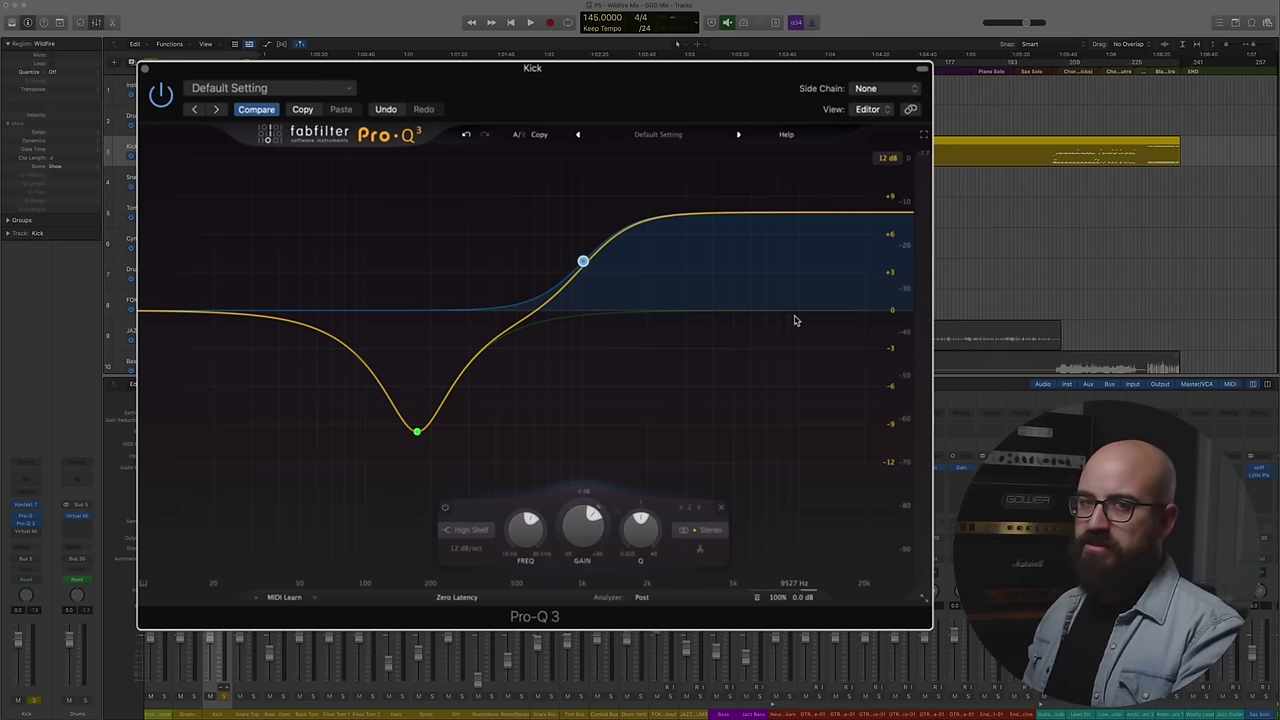
- Sweep a bell boosted about 9 dB around 6.2 kHz, and turn it into a -6.62 dB cut at about 7 kHz
key("space")
left_click_drag(778, 300, 754, 197)
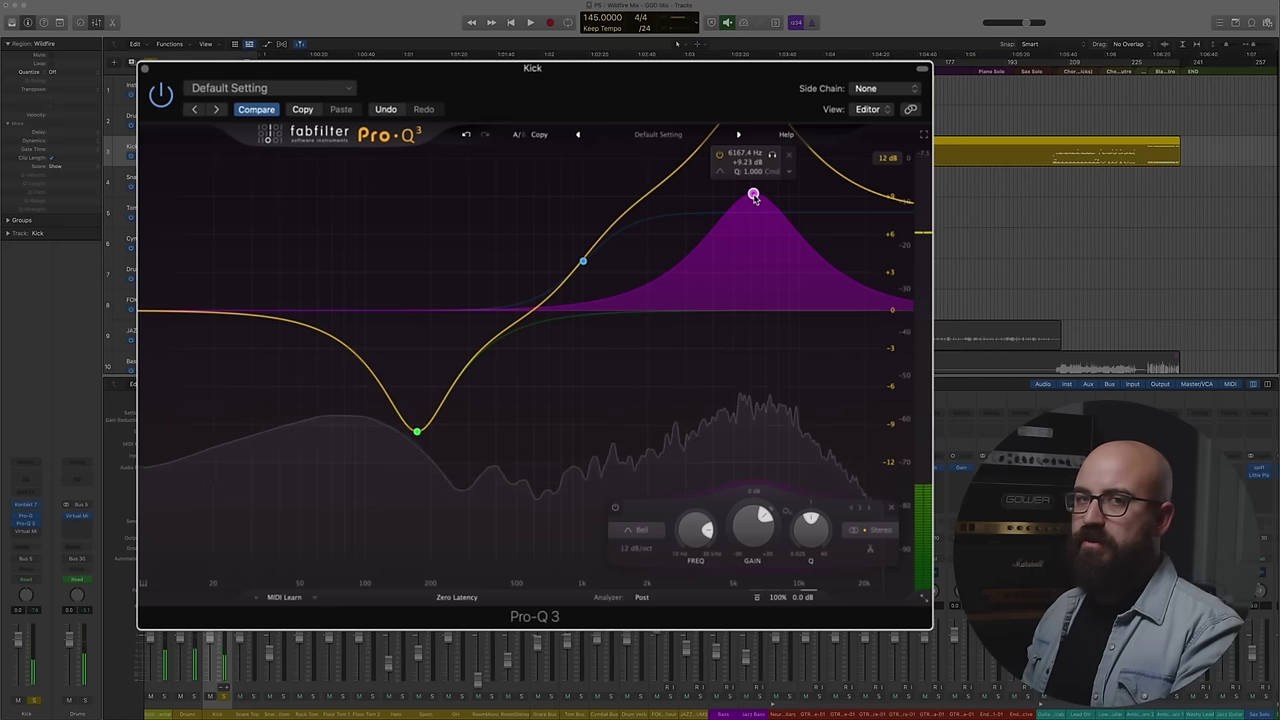
key("space")
left_click_drag(754, 197, 765, 395)
- Add a wide bell boost of +4.87 dB at about 3 kHz with a Q of 0.767 while the kick plays
left_click_drag(651, 311, 681, 283)
left_click_drag(686, 257, 686, 249)
scroll(684, 254, "down", 3)
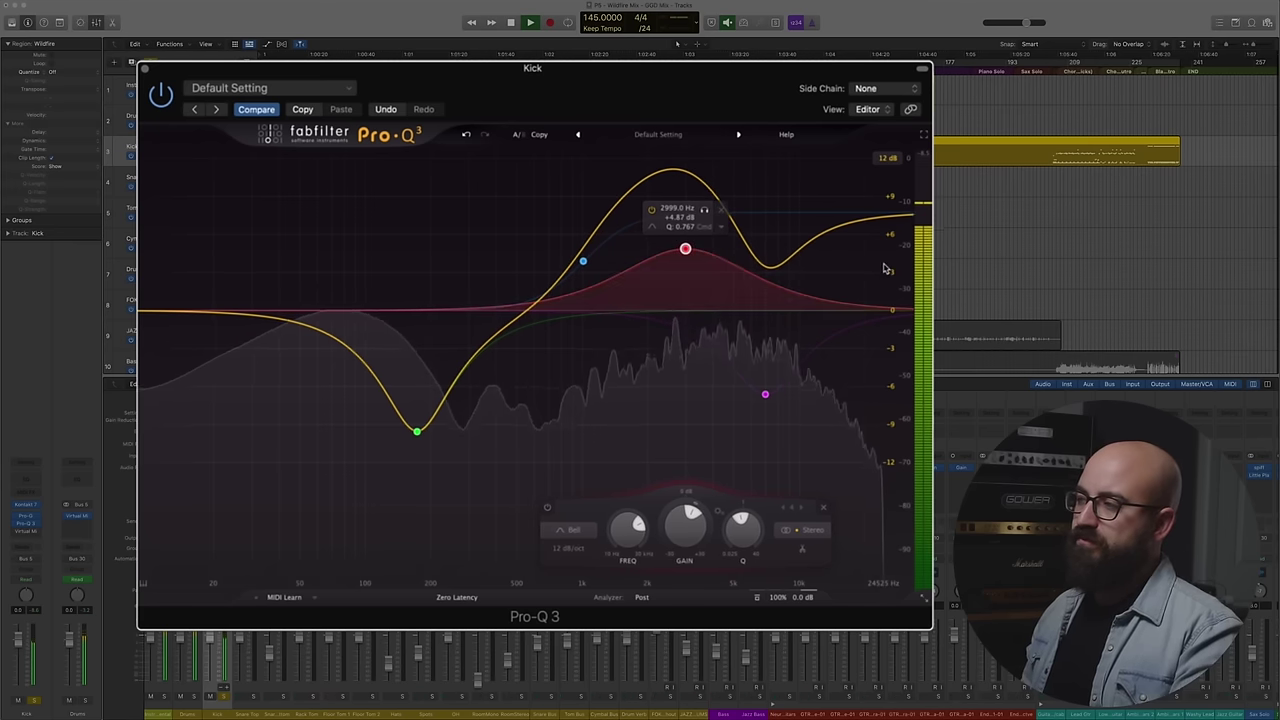
key("space")
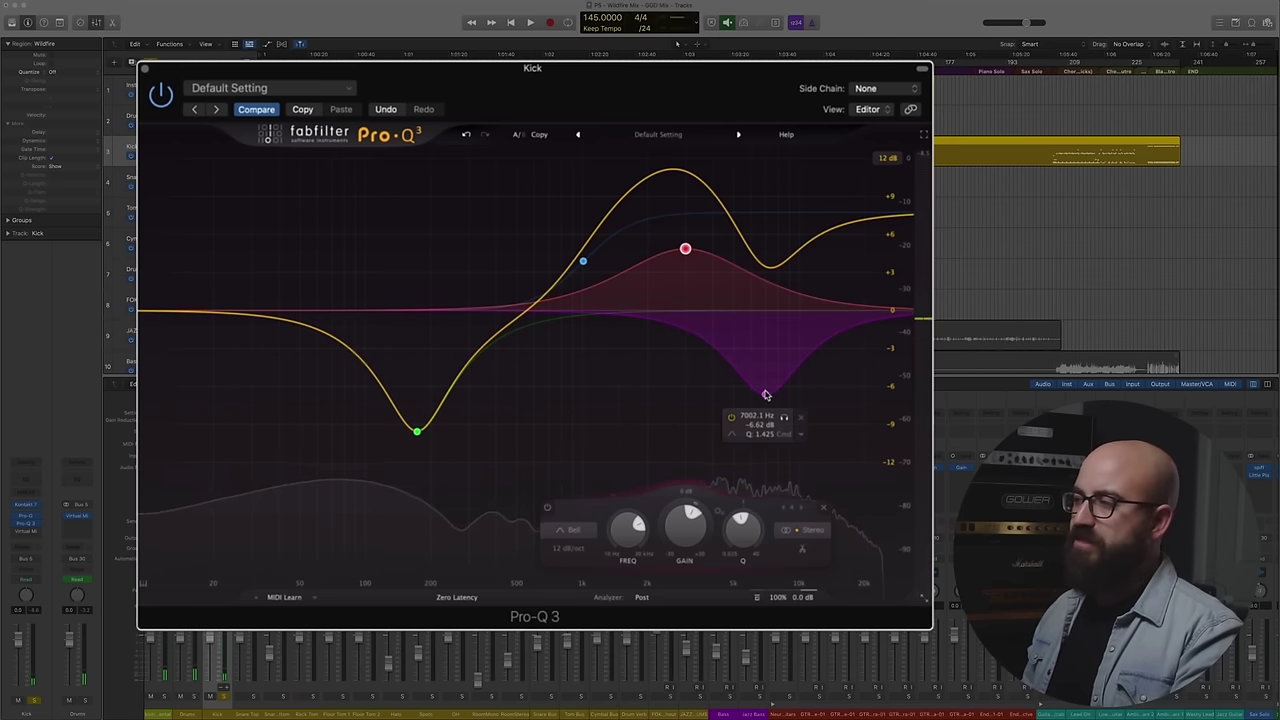
- Narrow the 7 kHz cut to a Q of 1.752
scroll(765, 393, "up", 3)
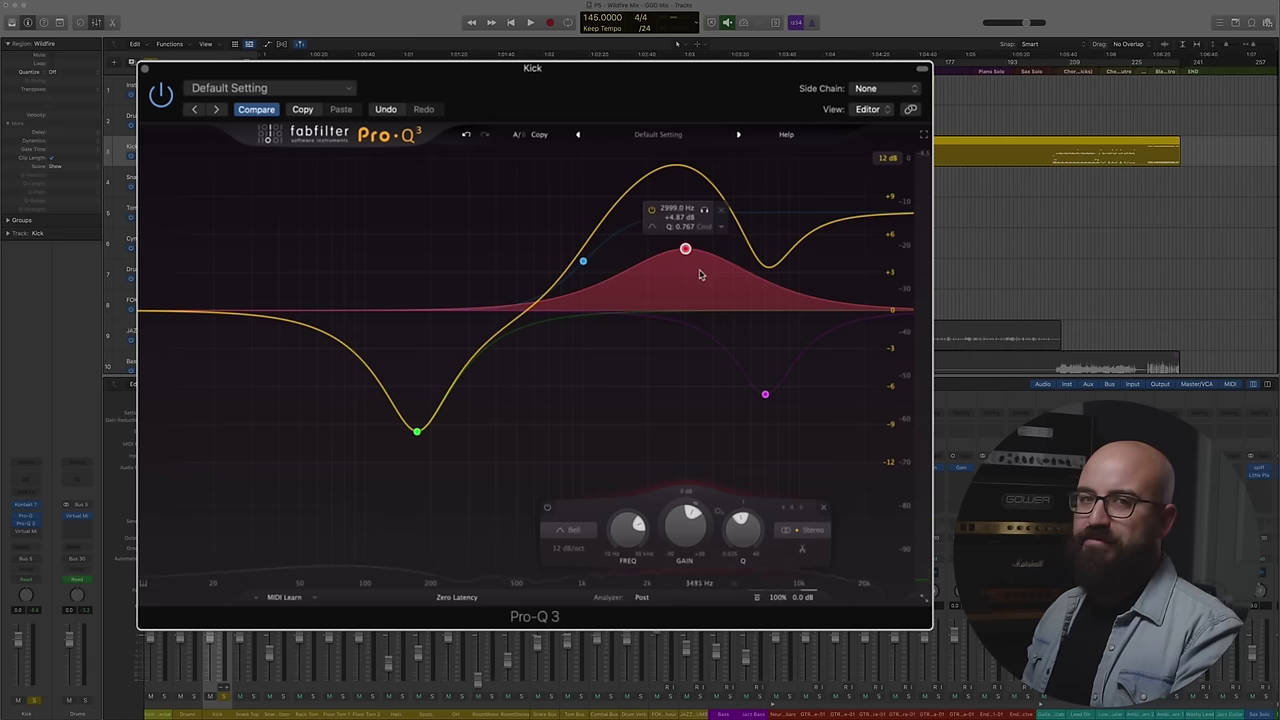
scroll(686, 251, "down", 1)
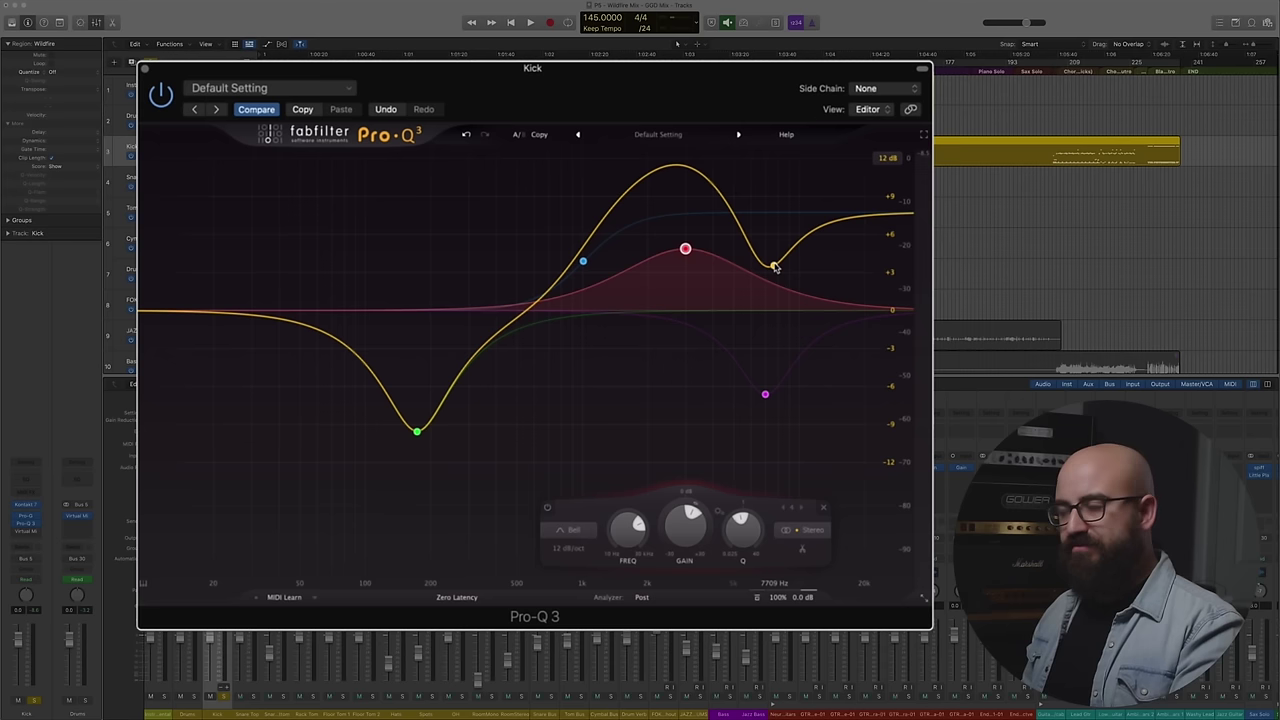
mouse_move(586, 262)
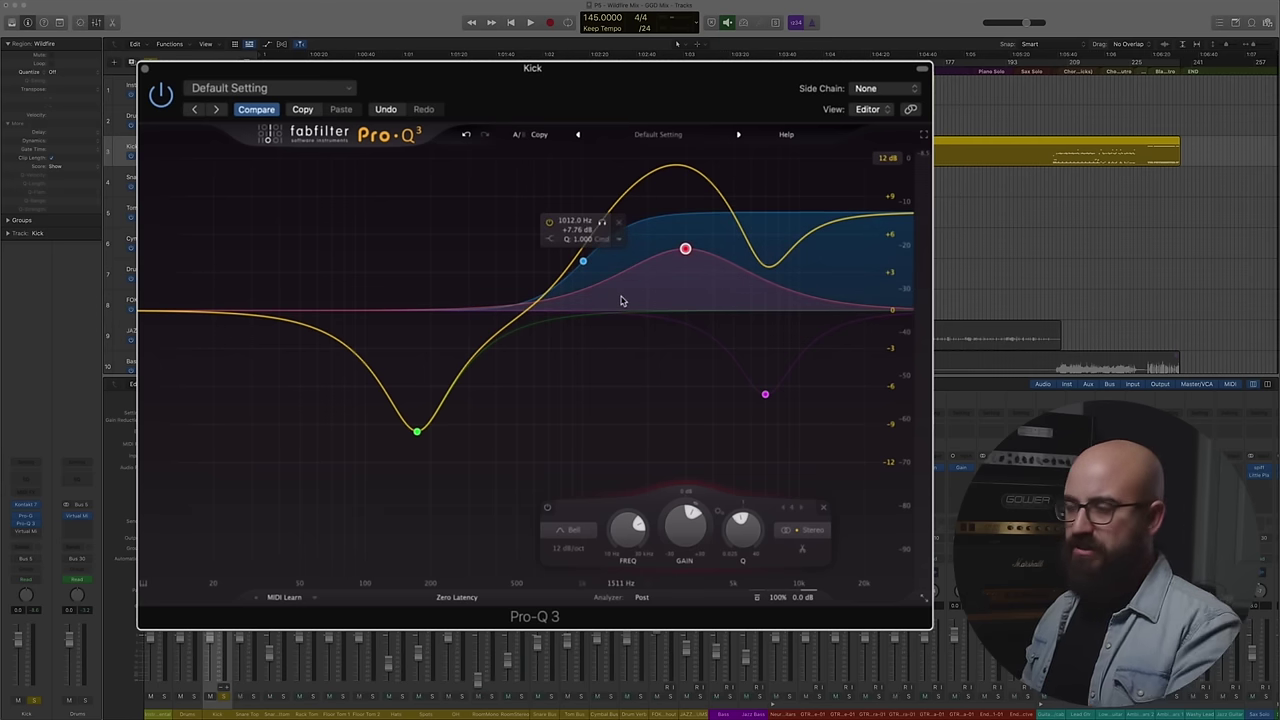
- Sweep a new bell boosted to about +9.65 dB around 1.5 kHz during playback, and widen the 1 kHz high shelf to Q 0.681
key("space")
left_click_drag(591, 308, 645, 212)
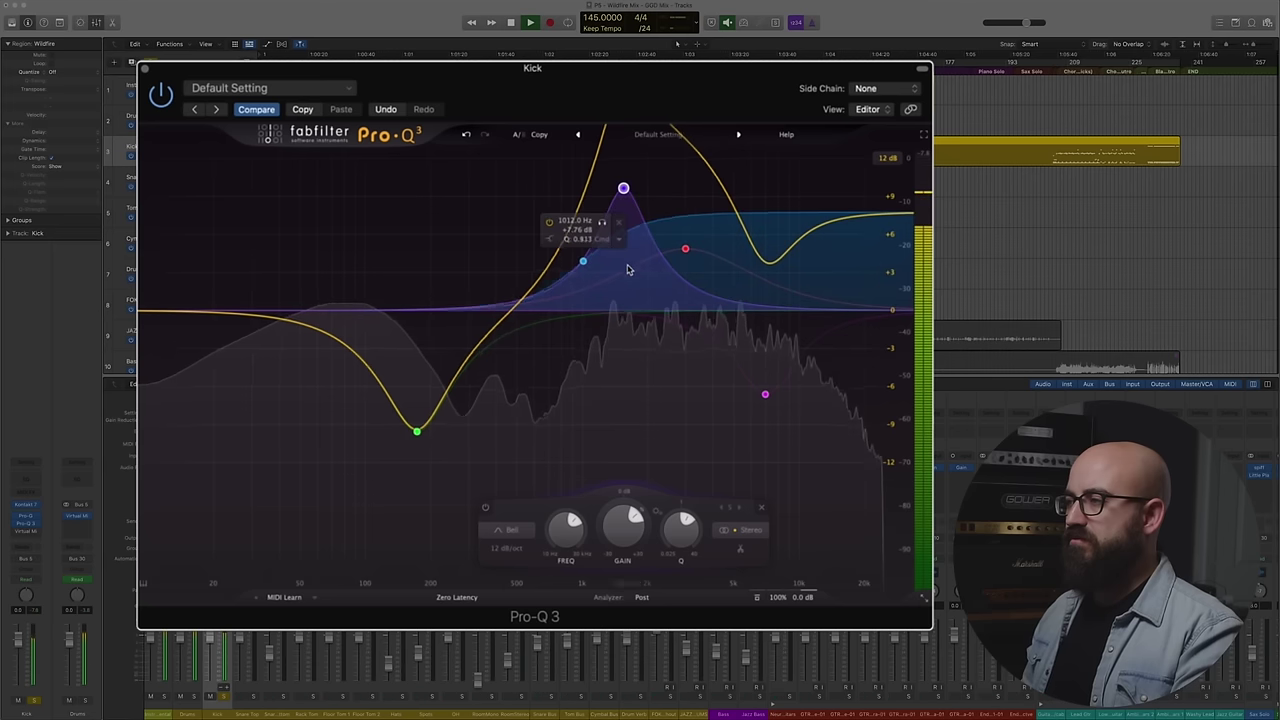
scroll(625, 272, "down", 2)
scroll(622, 215, "up", 10)
left_click_drag(638, 210, 641, 212)
scroll(641, 212, "down", 12)
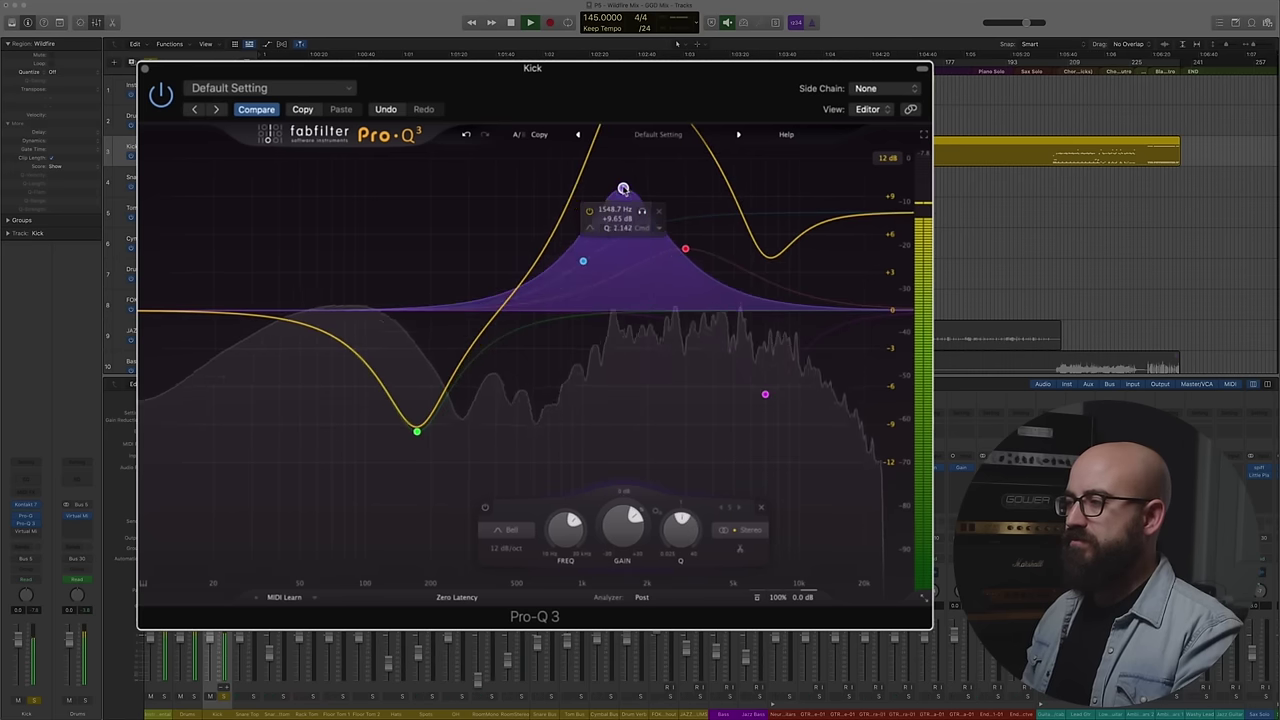
scroll(630, 233, "up", 2)
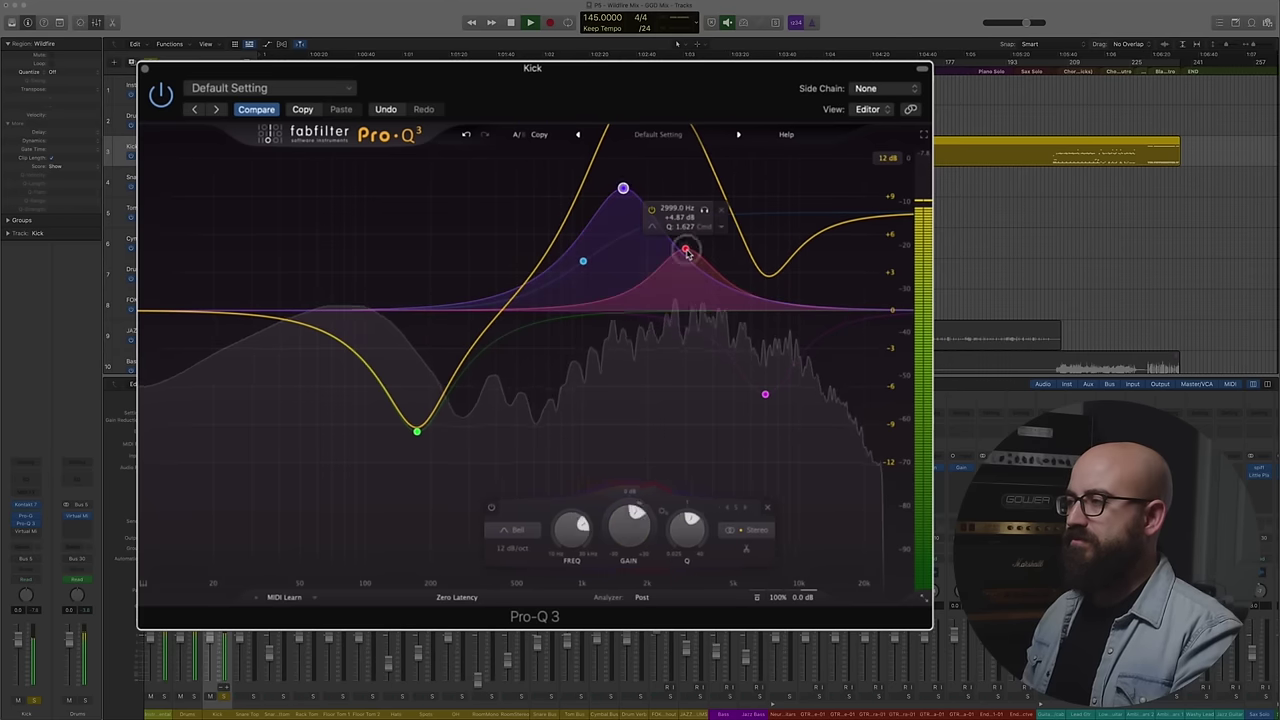
- Turn the boosted 1.5 kHz bell into a cut of about 4.6 dB near 1.4 kHz and stop playback
left_click_drag(623, 190, 616, 369)
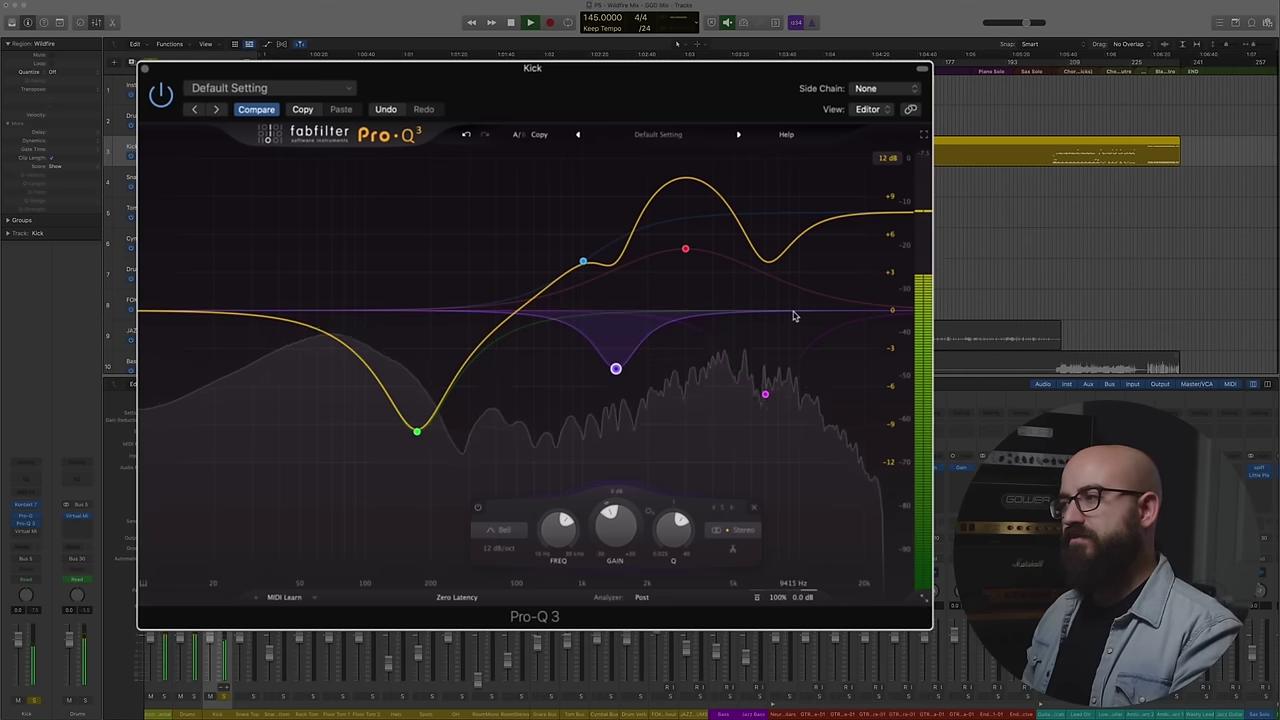
key("space")
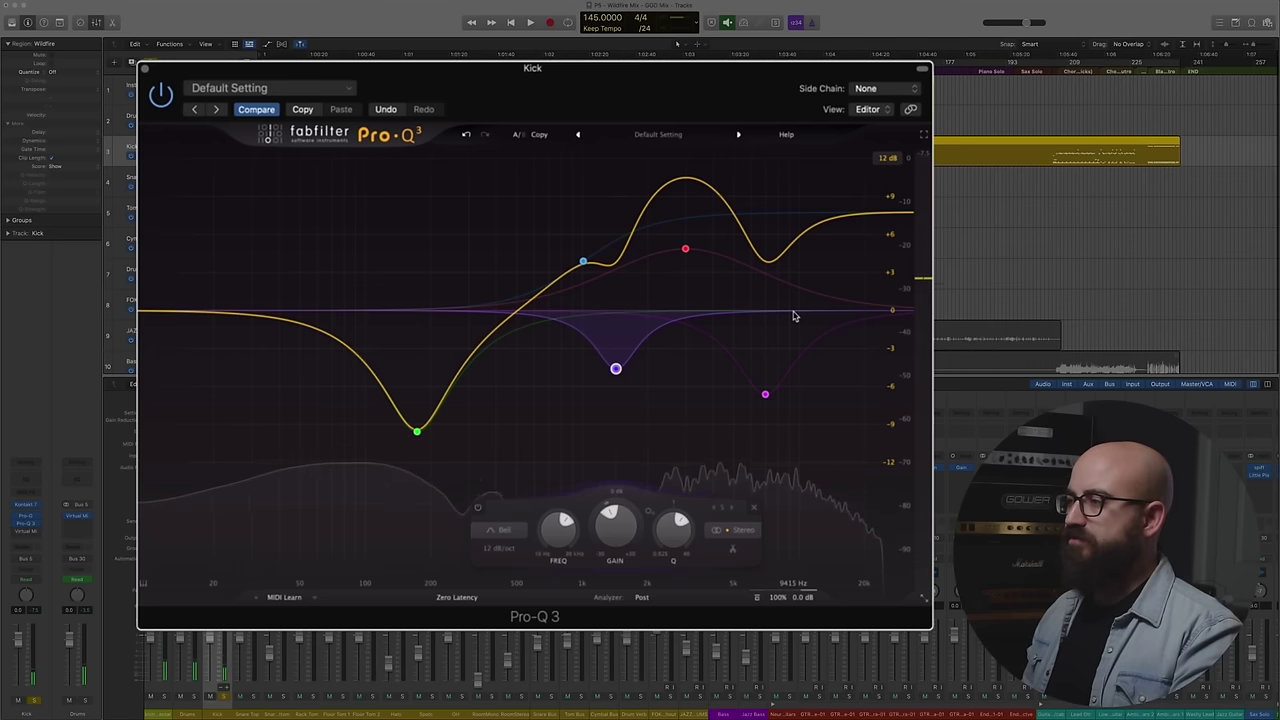
mouse_move(646, 237)
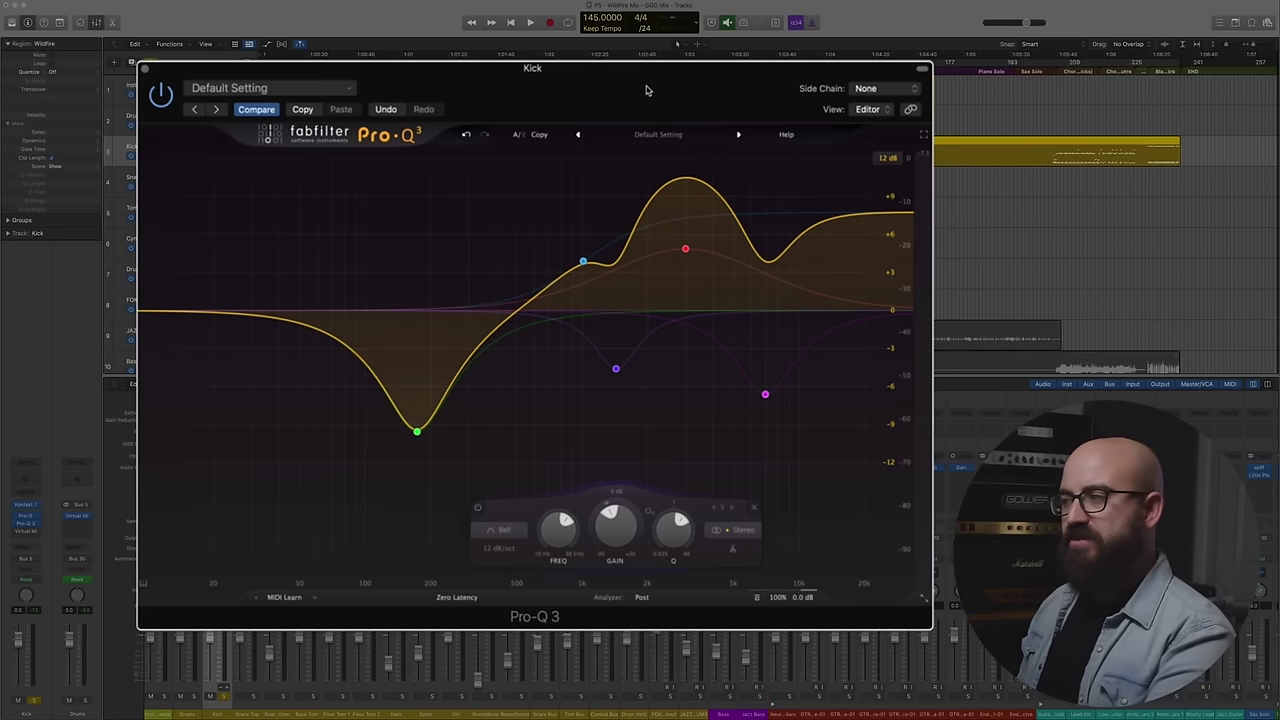
left_click(616, 369)
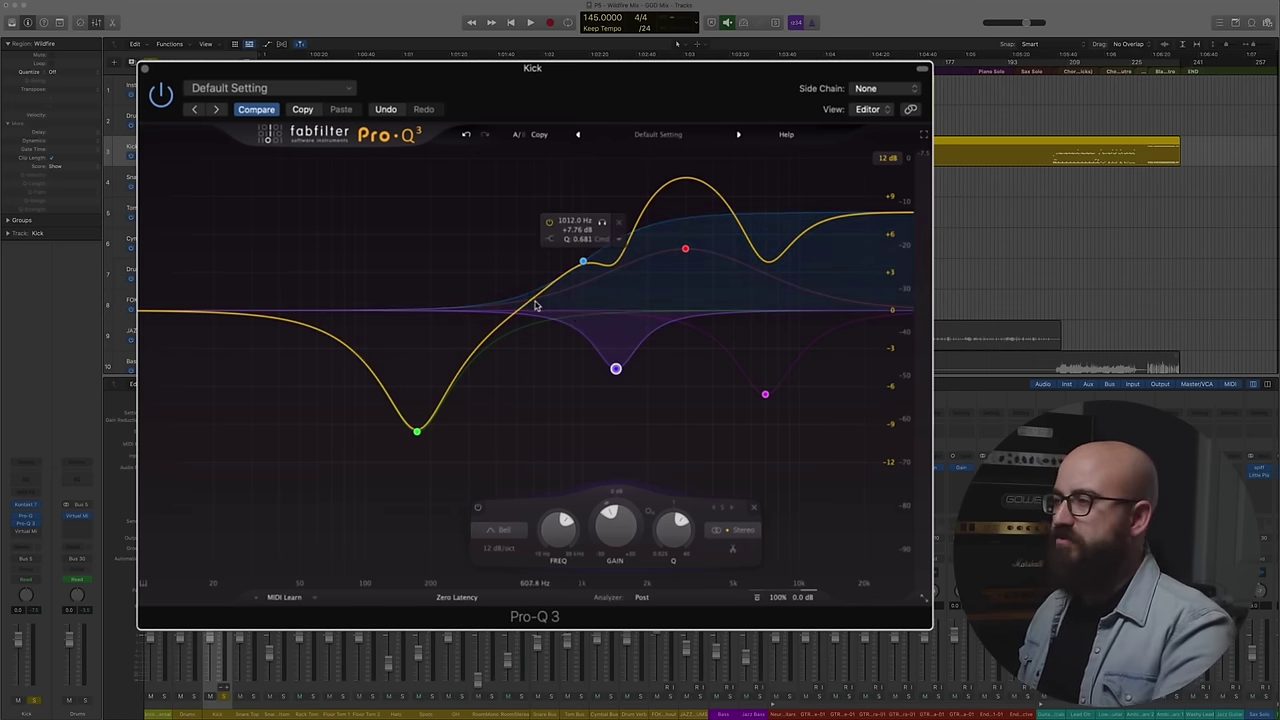
- Add a bell boost of about 5.66 dB at about 863 Hz and briefly solo the band to hear it
left_click_drag(560, 312, 568, 240)
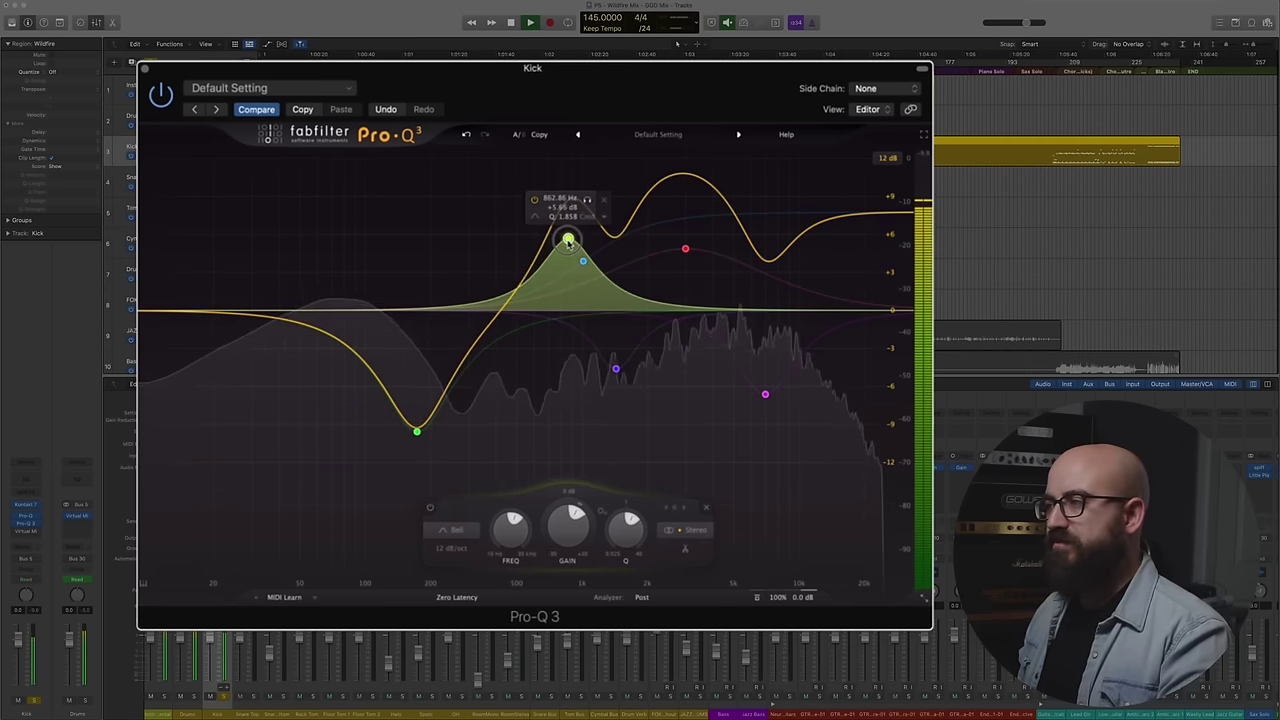
left_click(587, 200)
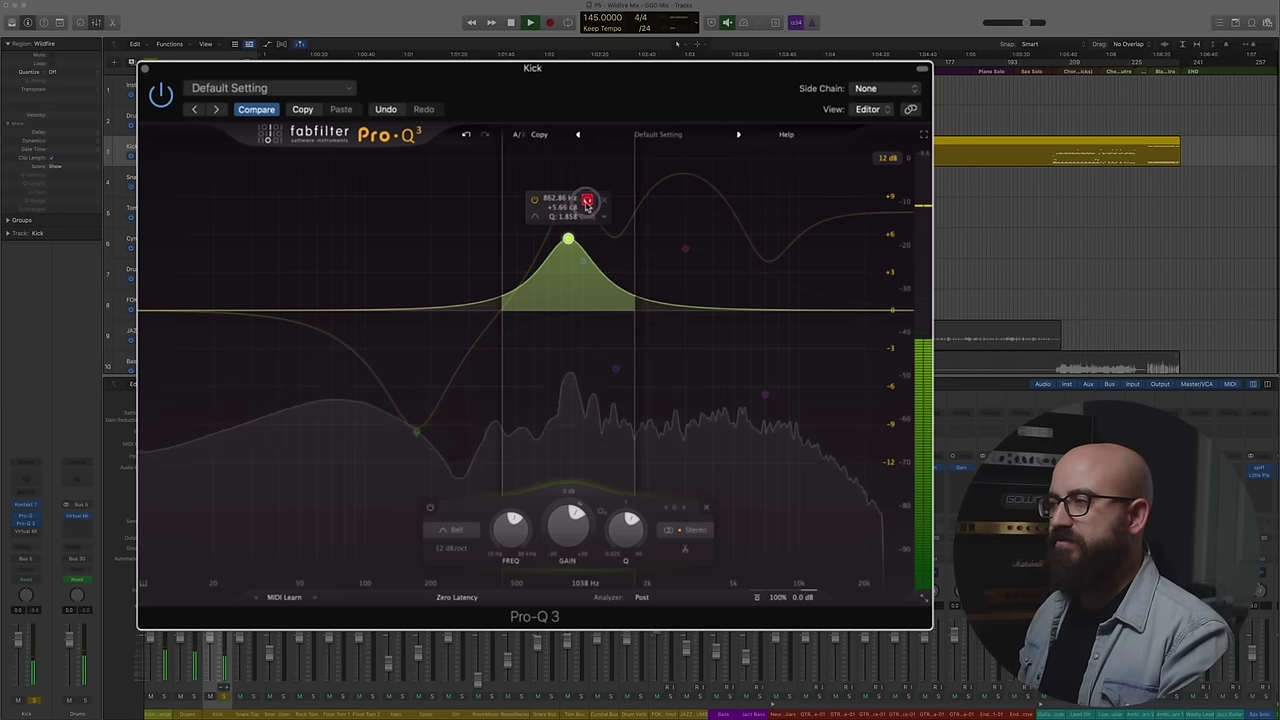
left_click(587, 200)
- Move the 863 Hz boost slightly lower in frequency and gain, and ease the 1.4 kHz cut to about 3.5 dB
left_click_drag(617, 369, 615, 361)
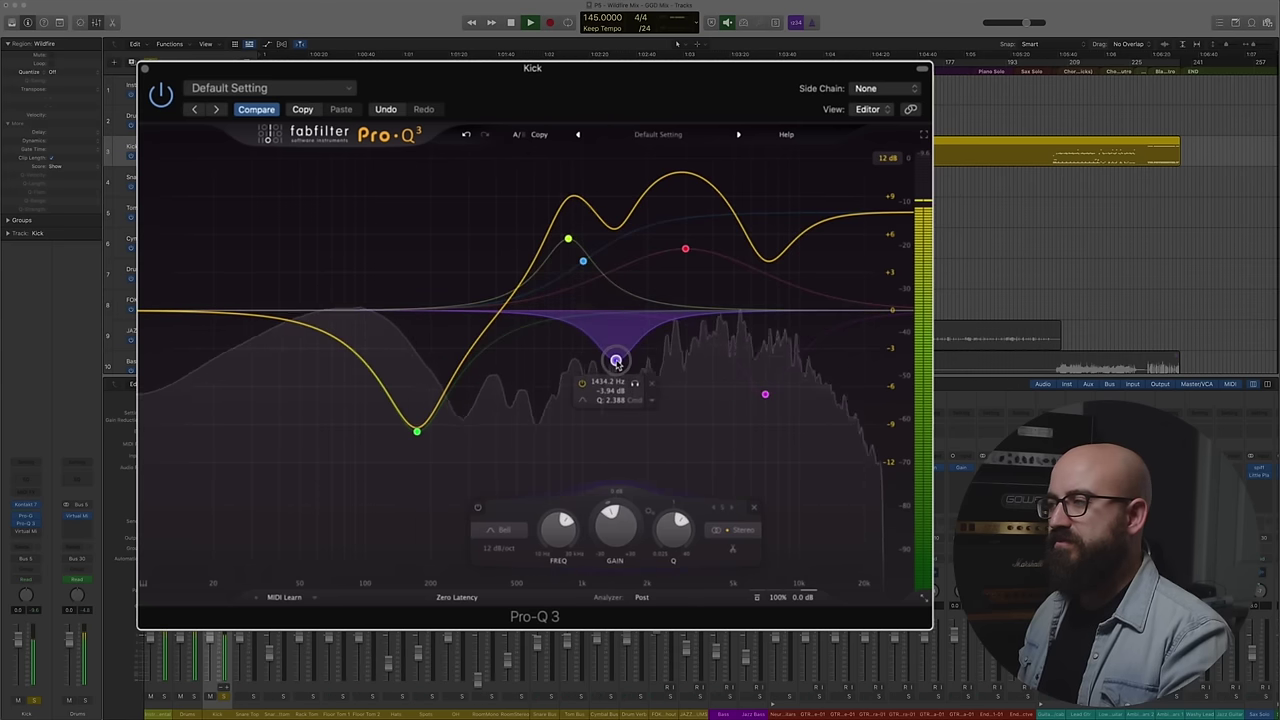
left_click_drag(568, 239, 563, 243)
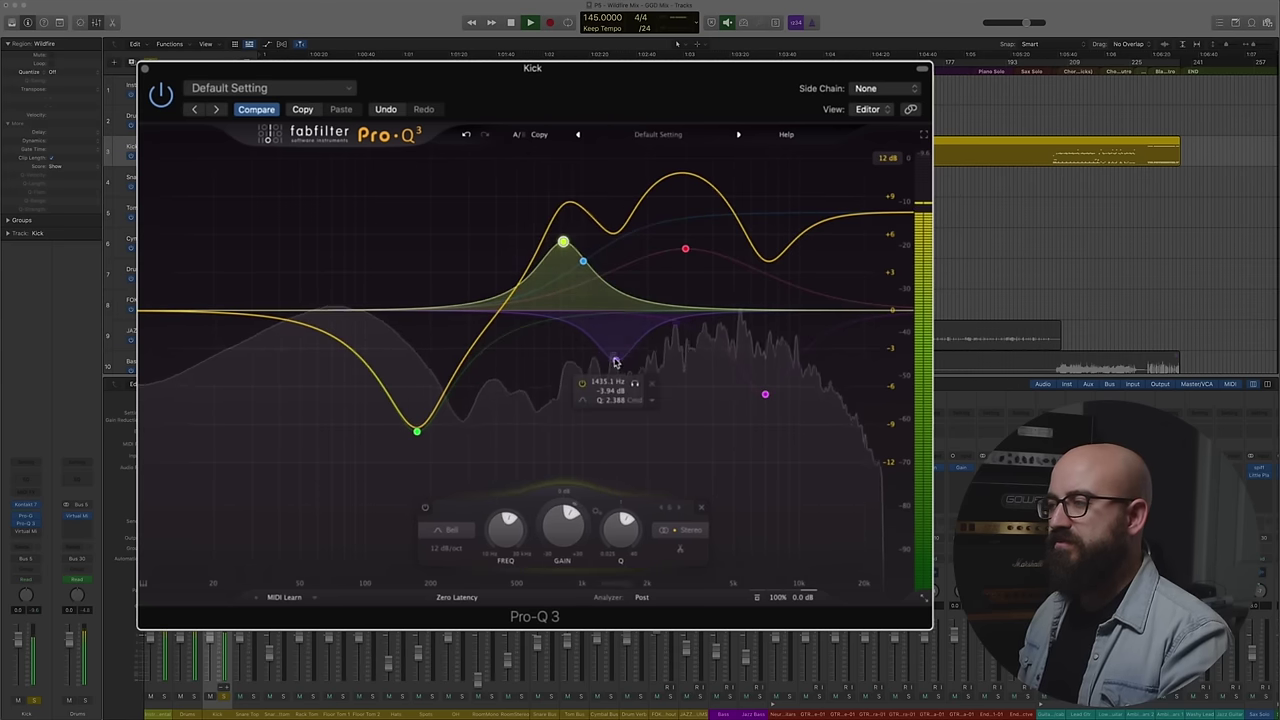
left_click_drag(616, 360, 619, 355)
scroll(590, 270, "down", 3)
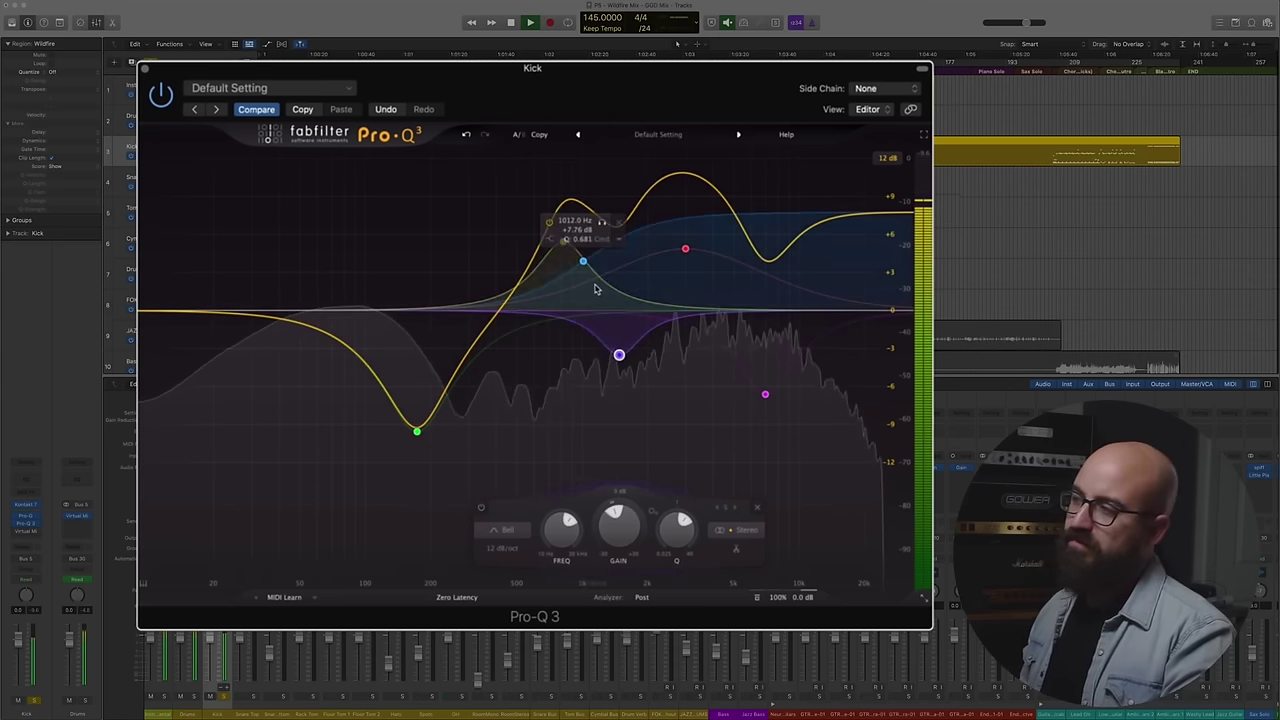
- Add a low bell boost of about 2 dB near 55 Hz and stop playback
left_click_drag(315, 313, 311, 278)
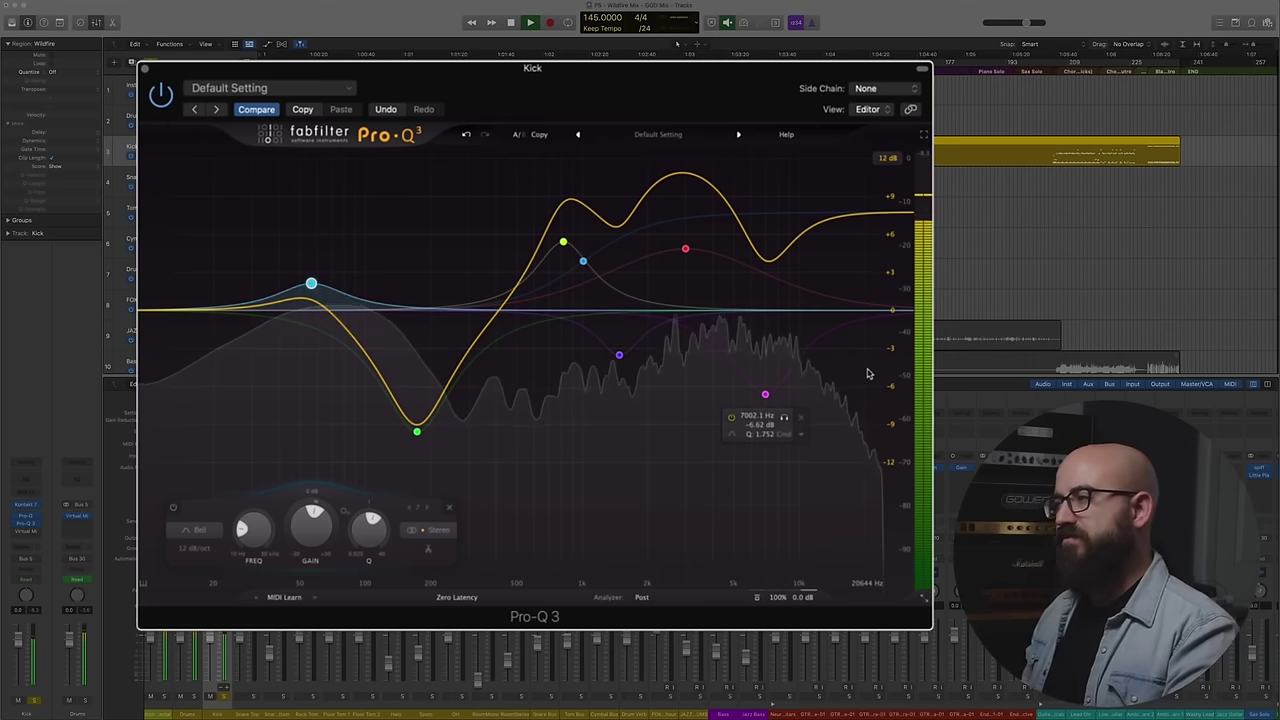
key("space")
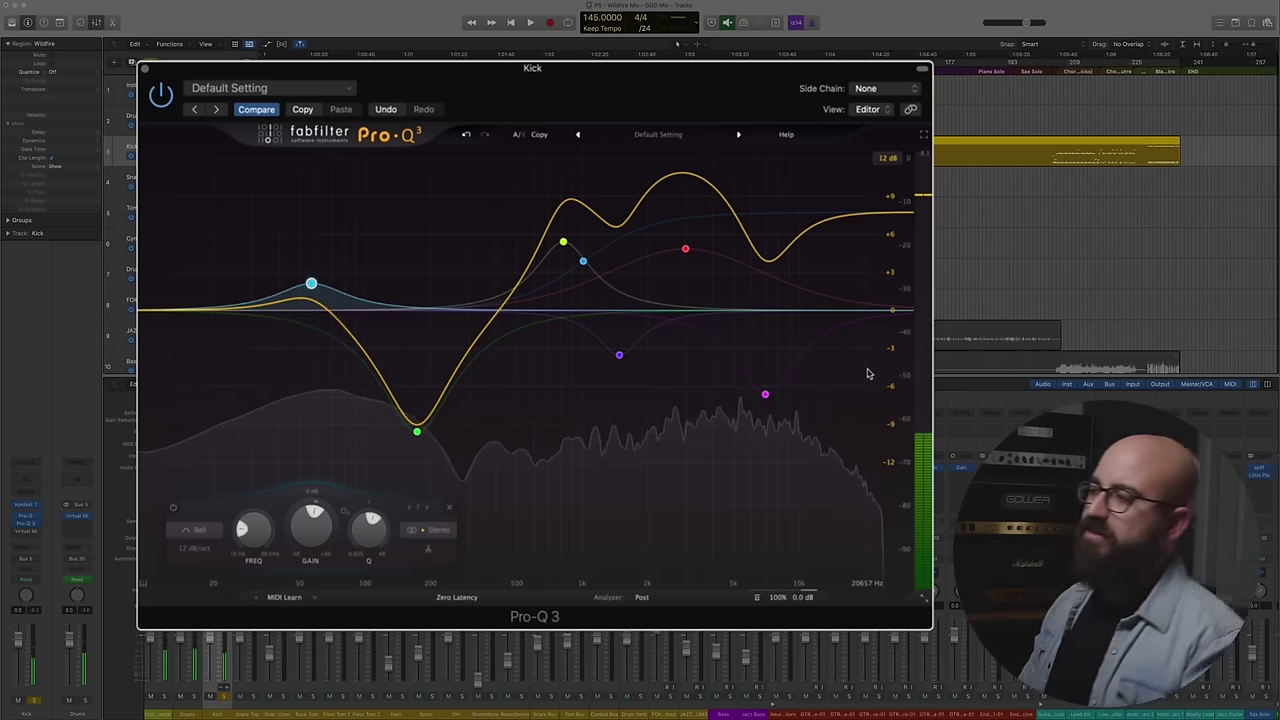
- Ease the 7 kHz cut to -5.95 dB at 6764 Hz, and deepen the 1.4 kHz cut slightly
mouse_move(772, 396)
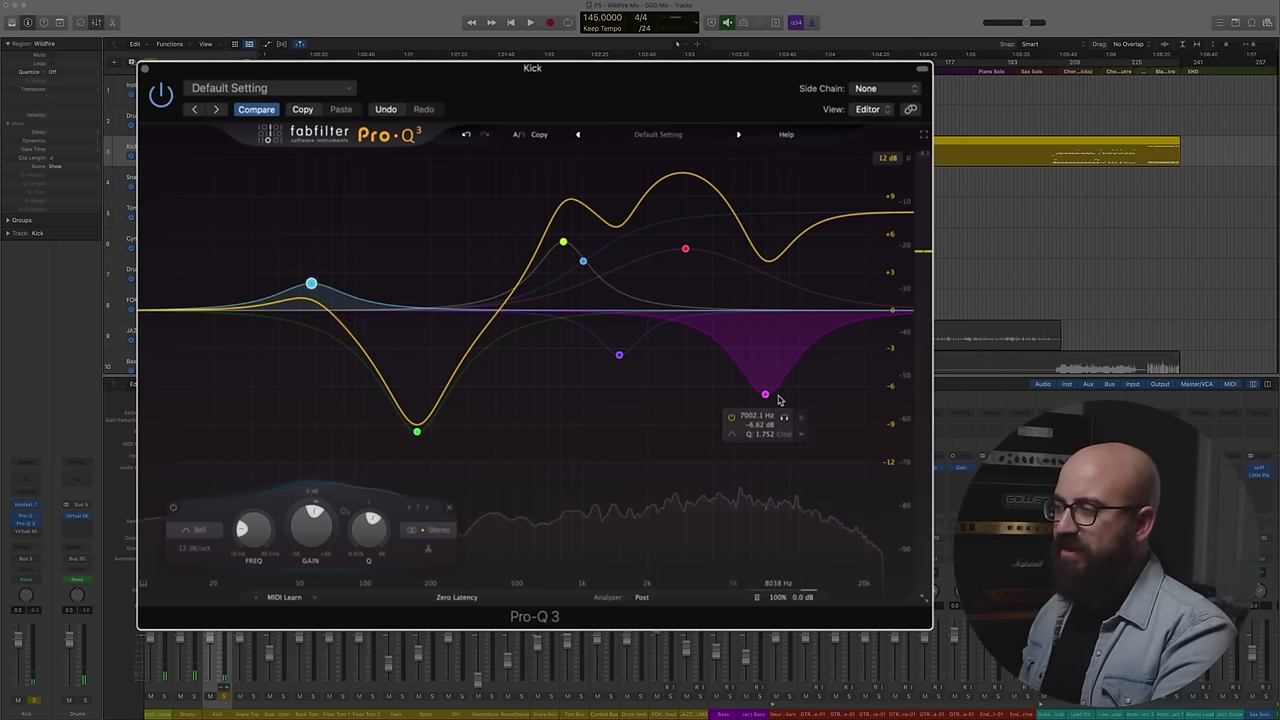
left_click_drag(764, 393, 762, 387)
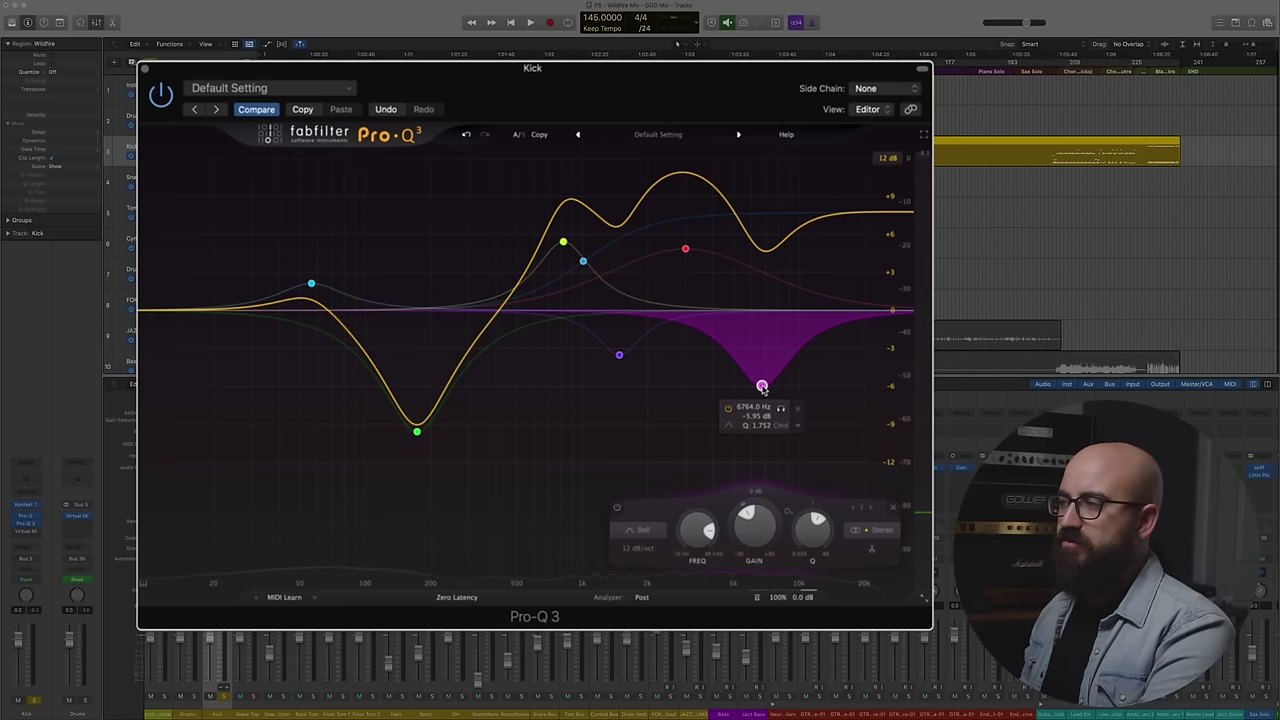
left_click(618, 355)
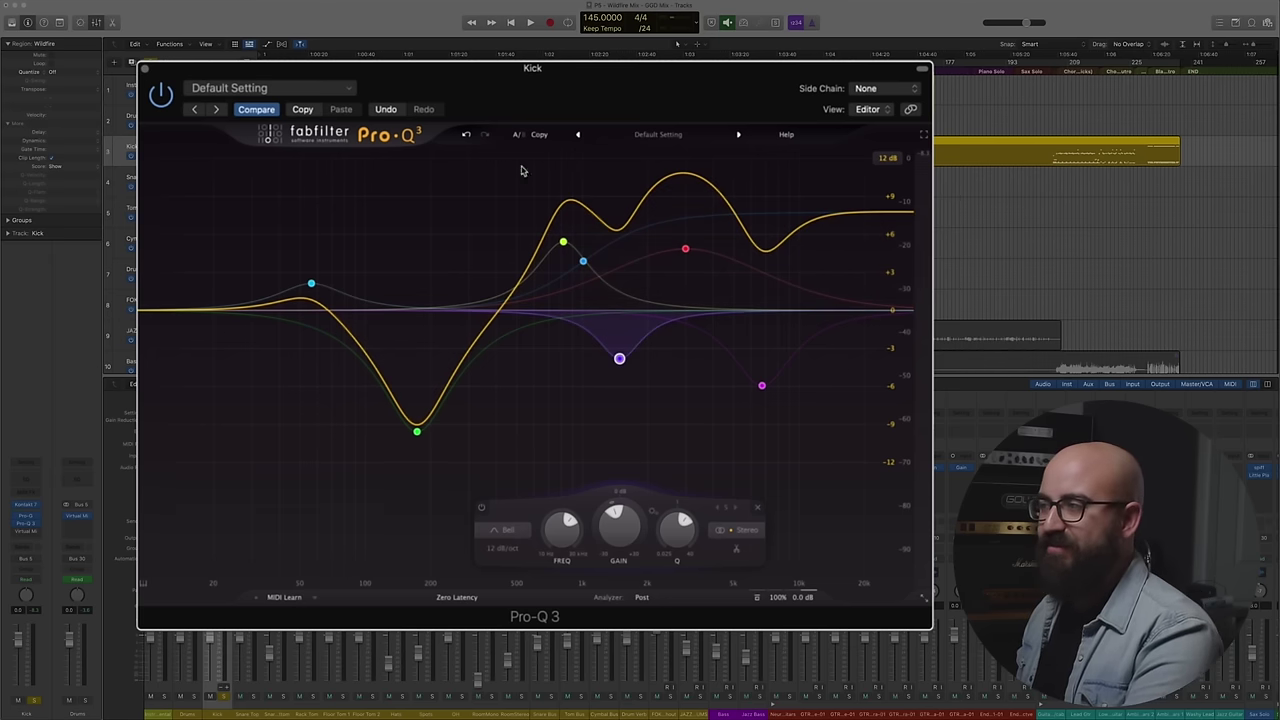
- Play the kick and compare its sound with the whole Pro-Q 3 curve bypassed and active
mouse_move(686, 228)
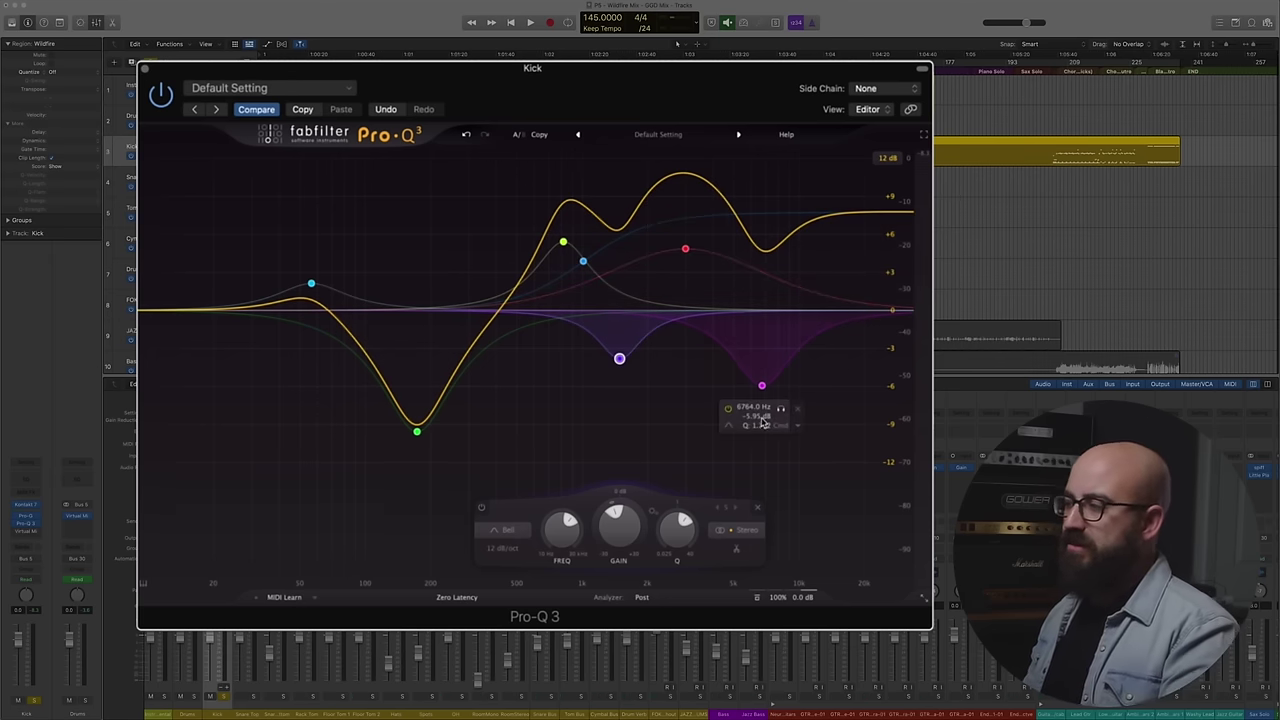
mouse_move(758, 601)
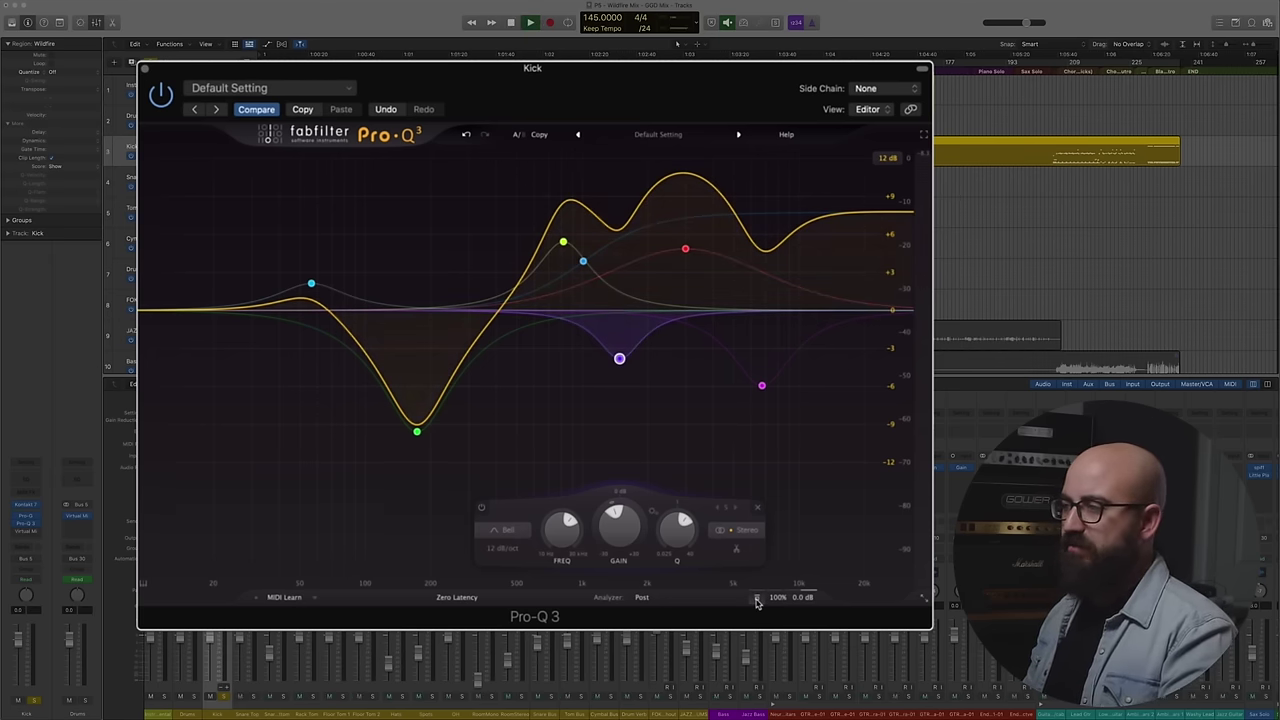
left_click(757, 599)
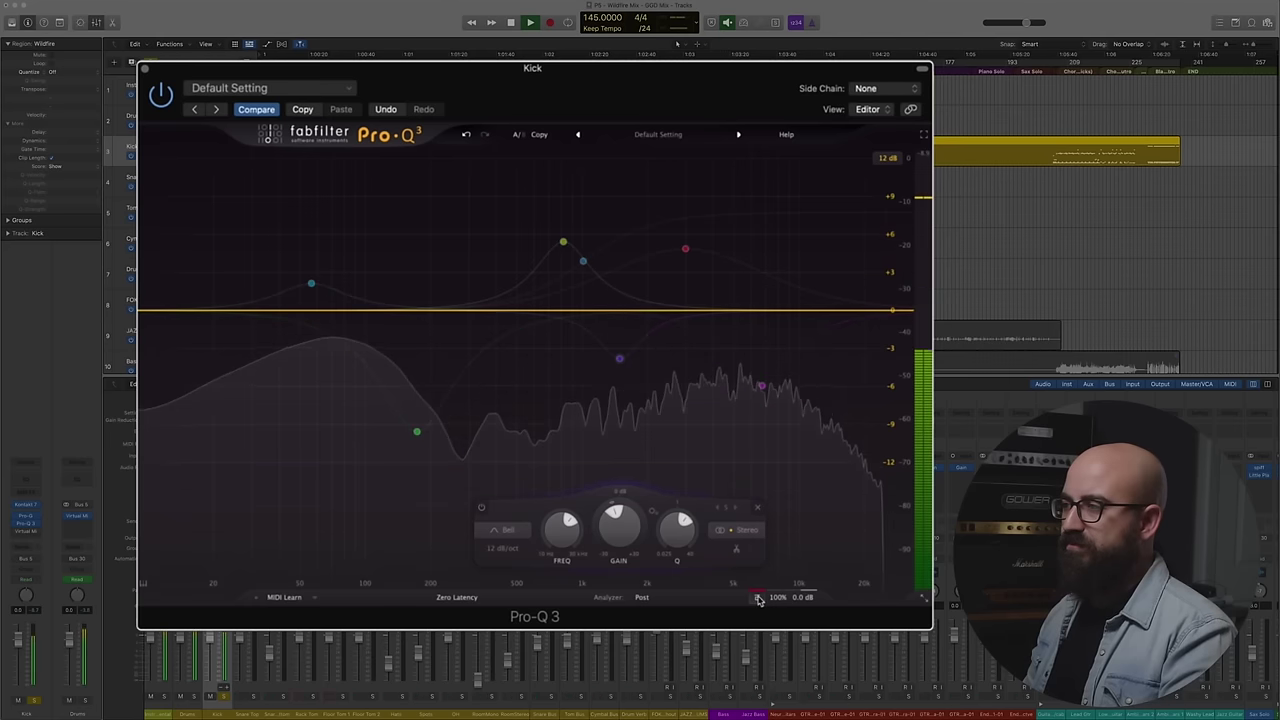
left_click(757, 599)
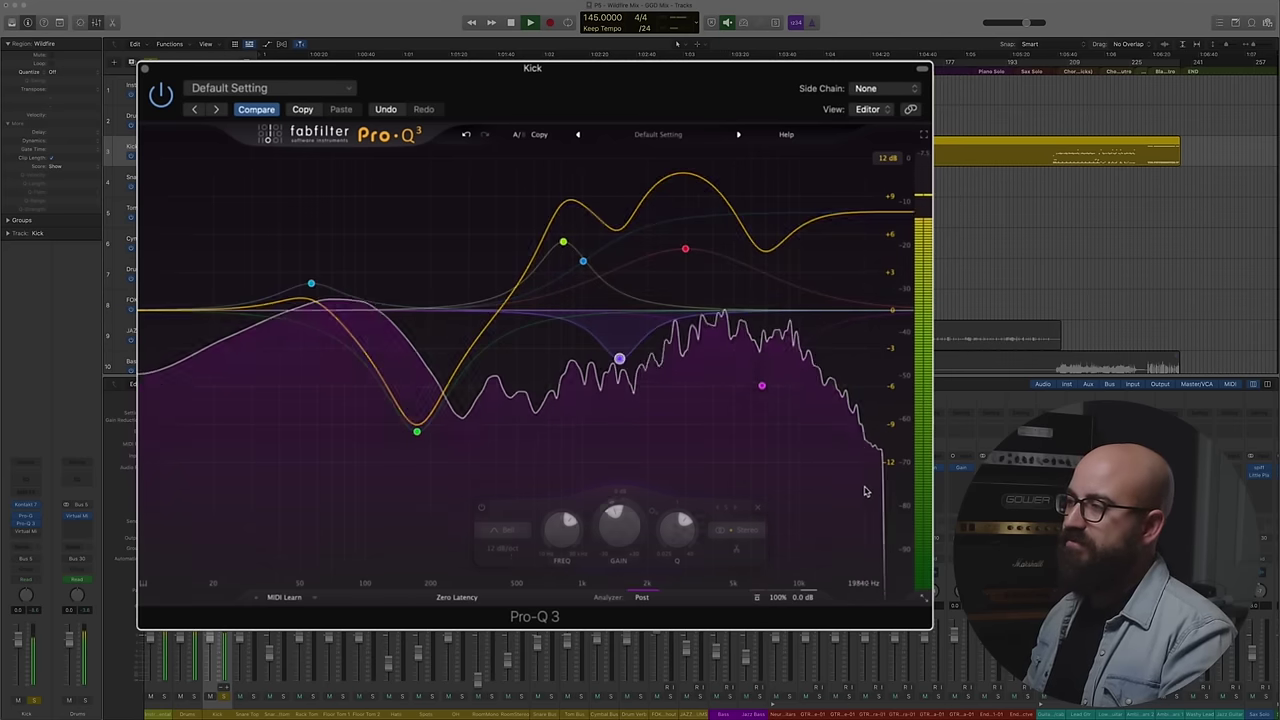
- Select the five EQ bands from the 820 Hz boost upward and toggle them off and on during playback to compare
left_click_drag(514, 183, 852, 452)
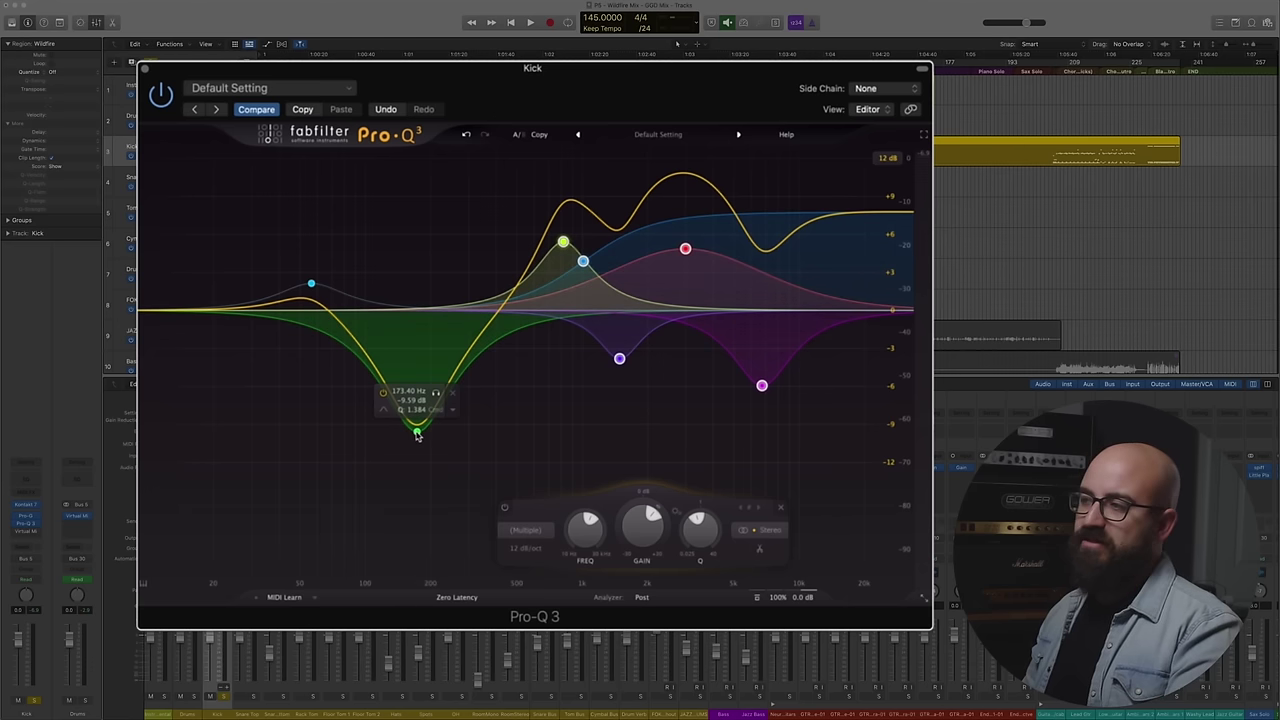
key("space")
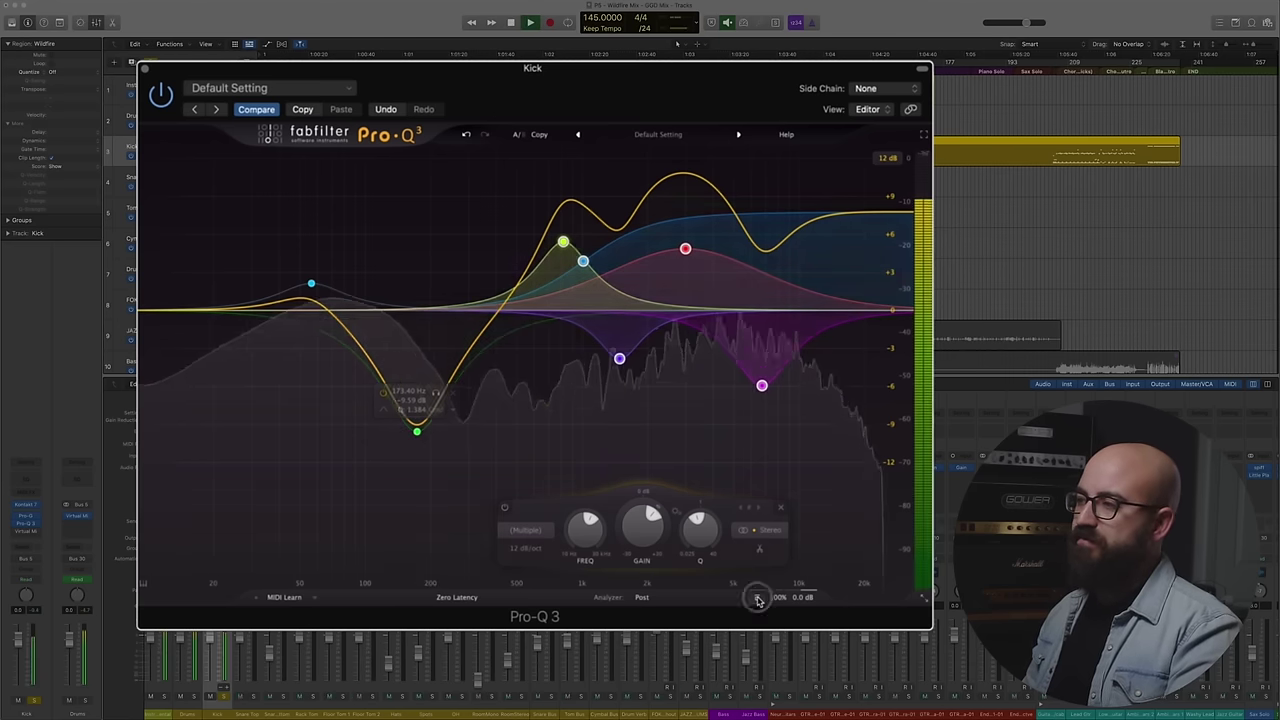
left_click(758, 597)
left_click(758, 597)
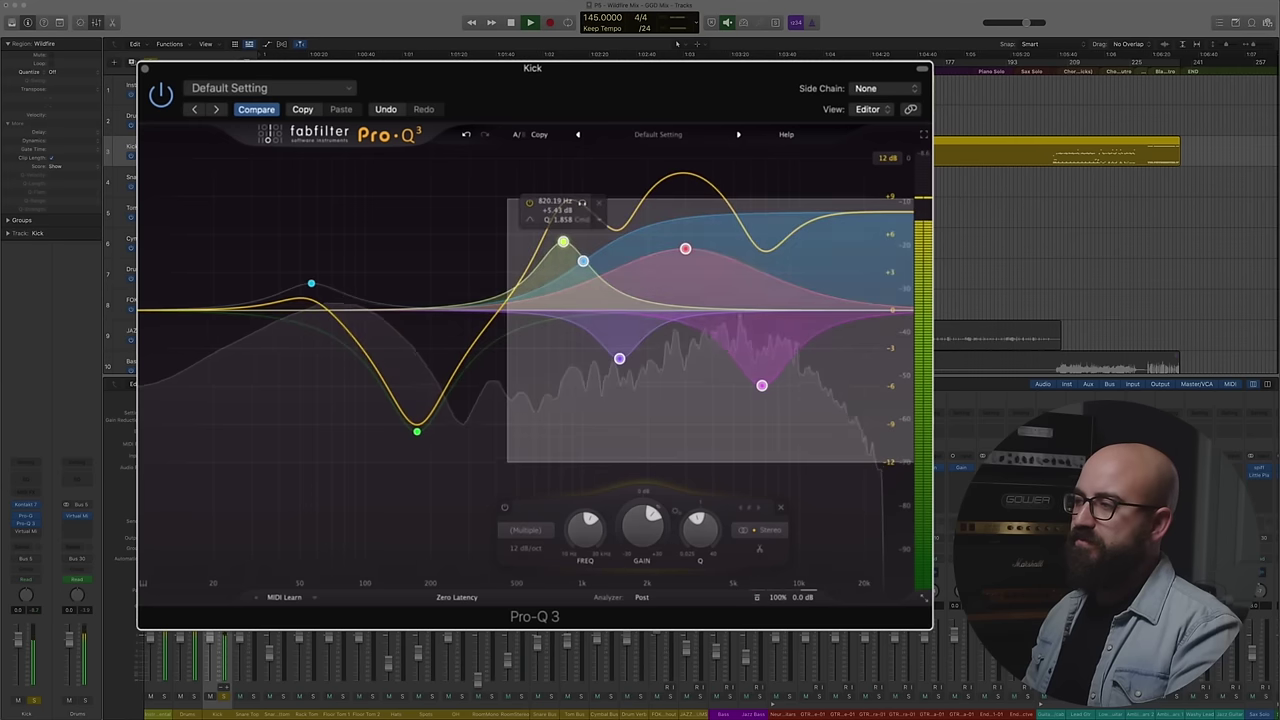
left_click(506, 510)
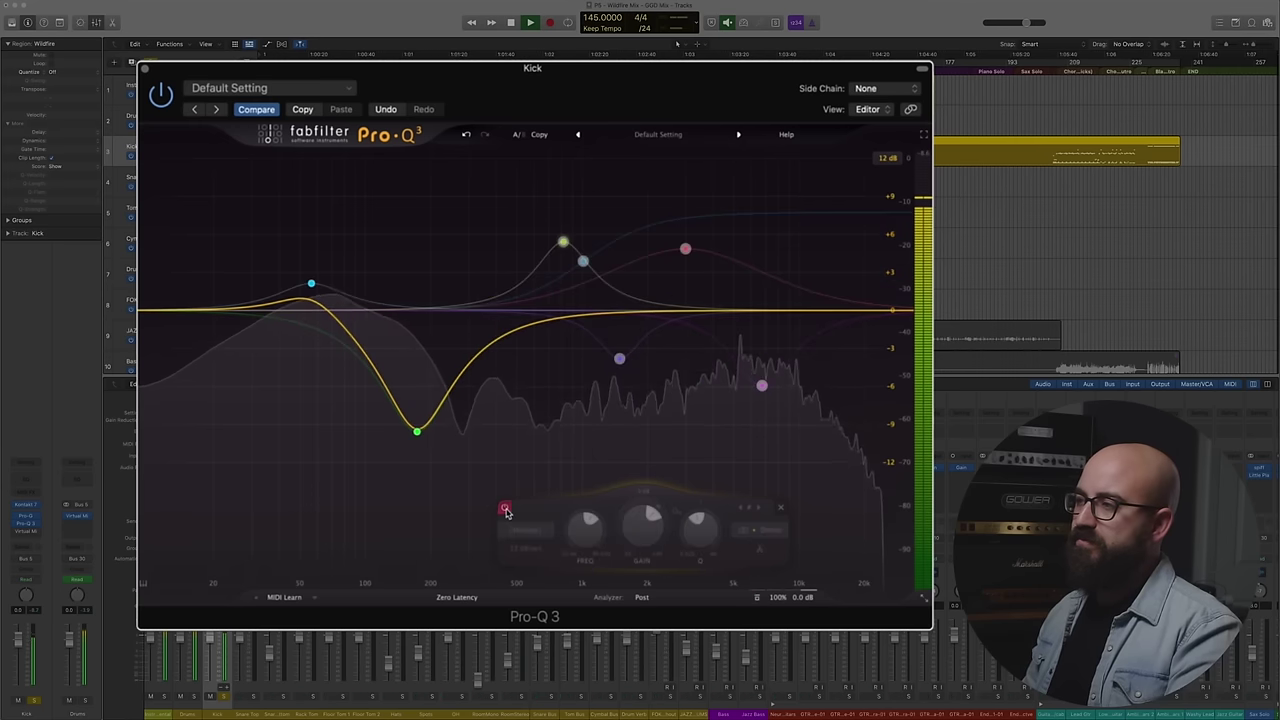
left_click(506, 510)
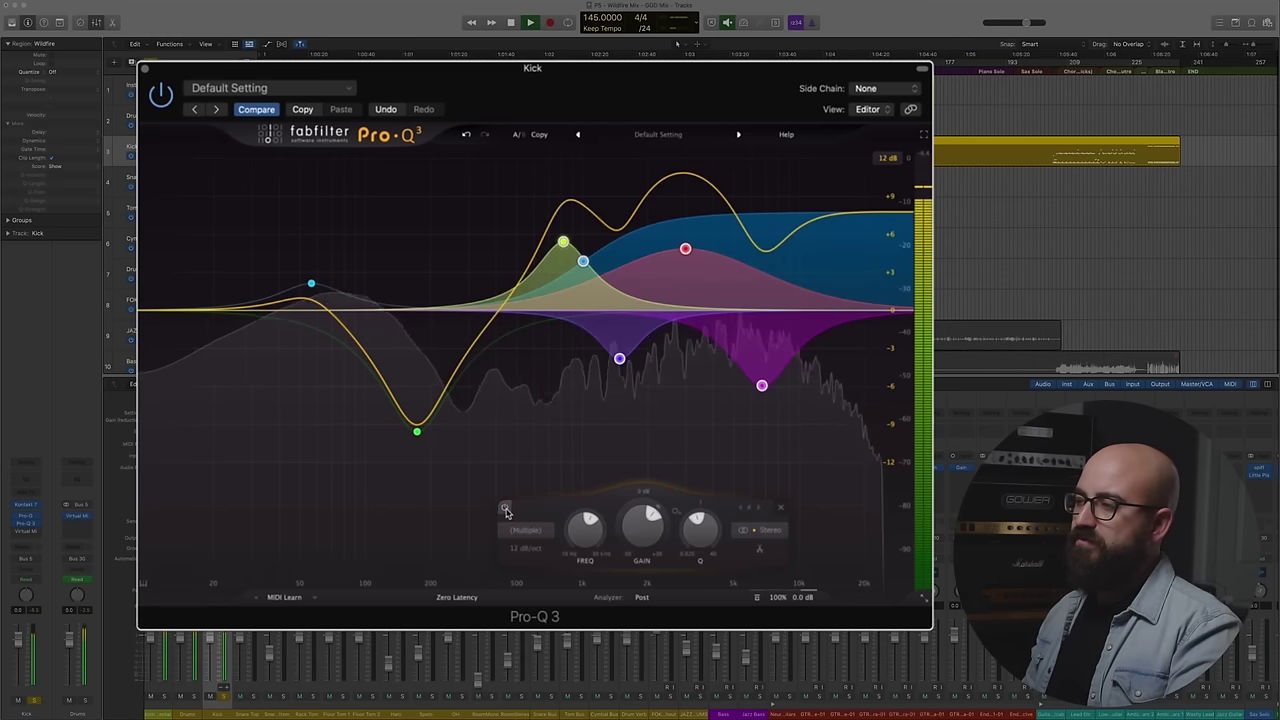
left_click(506, 510)
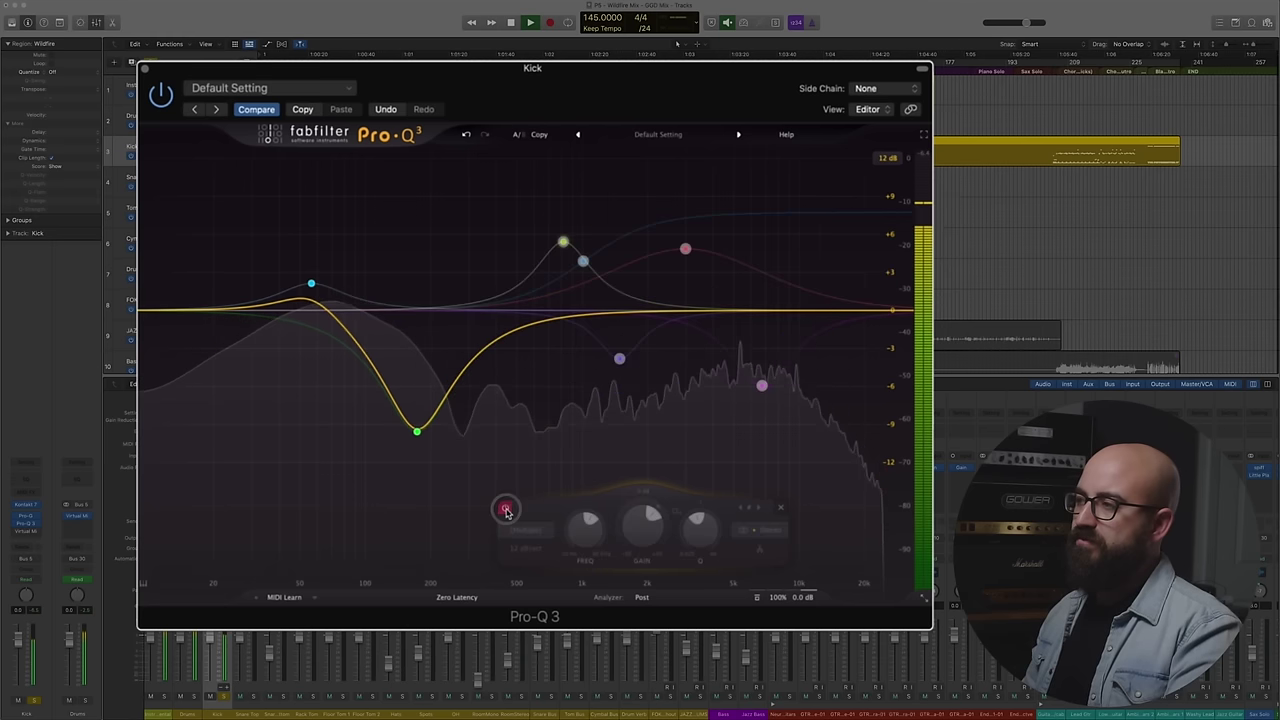
left_click(506, 510)
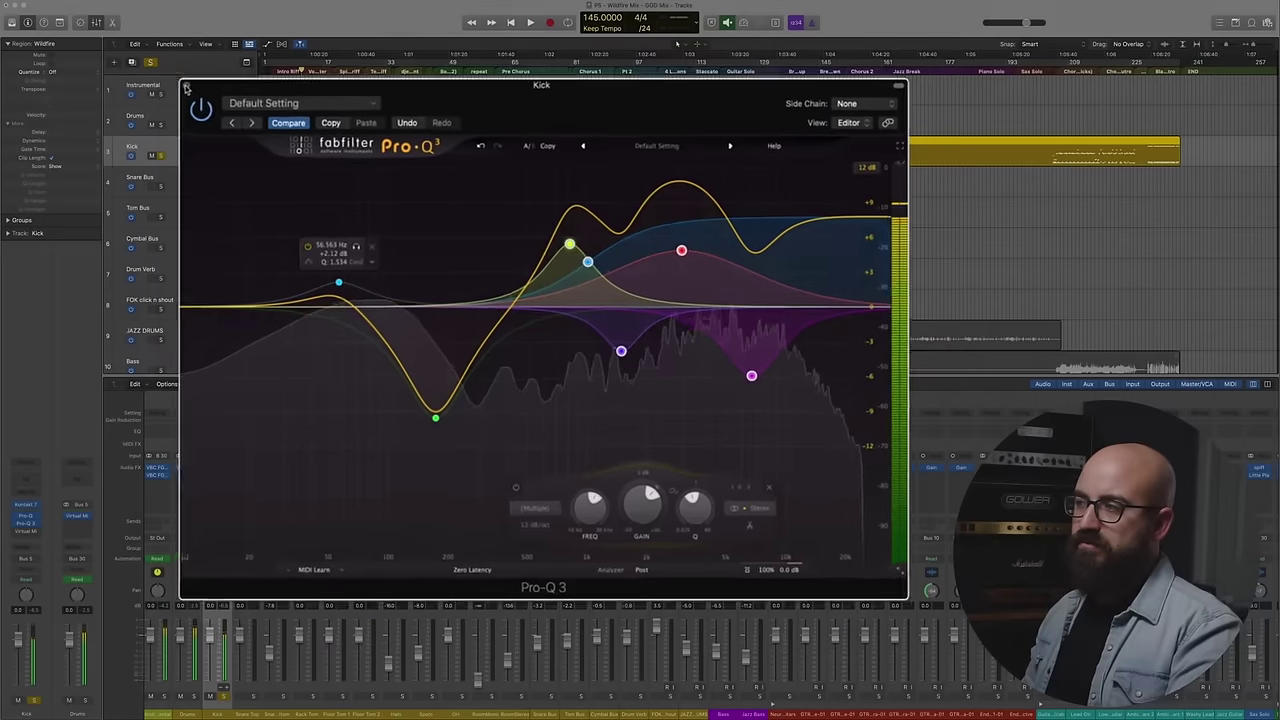
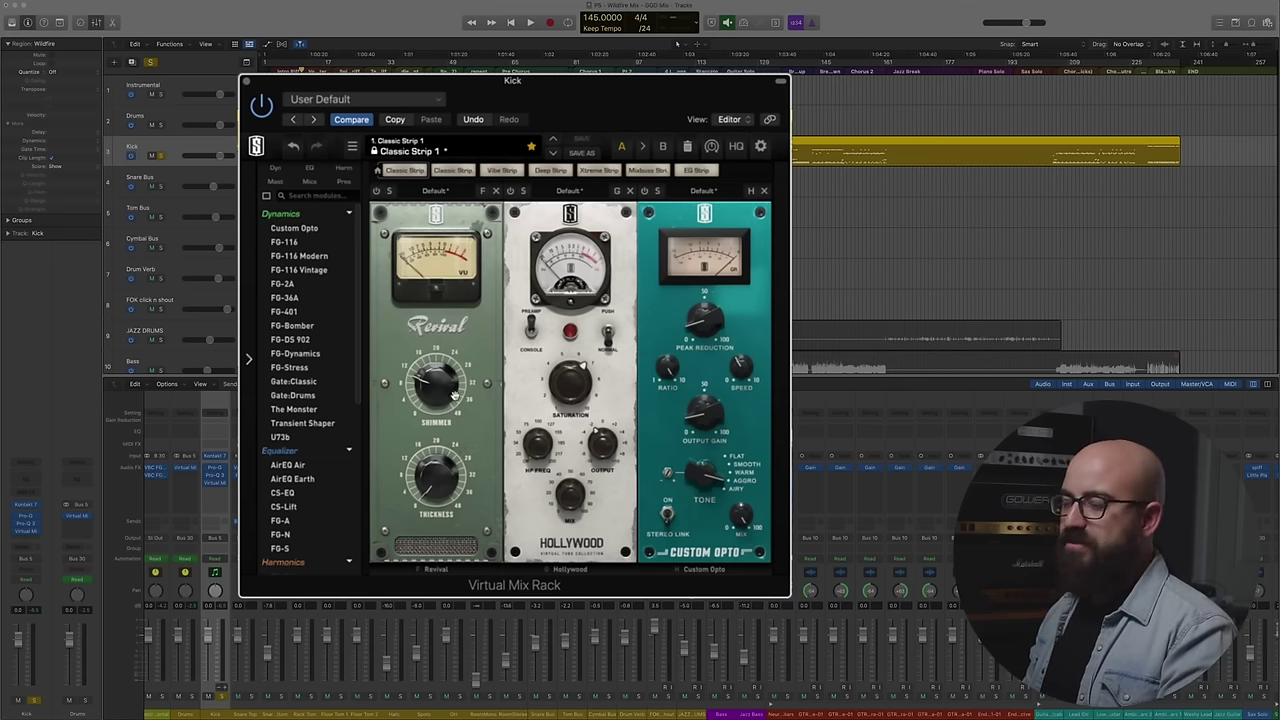
- Enable the Revival module on the kick and audition its Shimmer at 40 during playback before turning it back down
key("space")
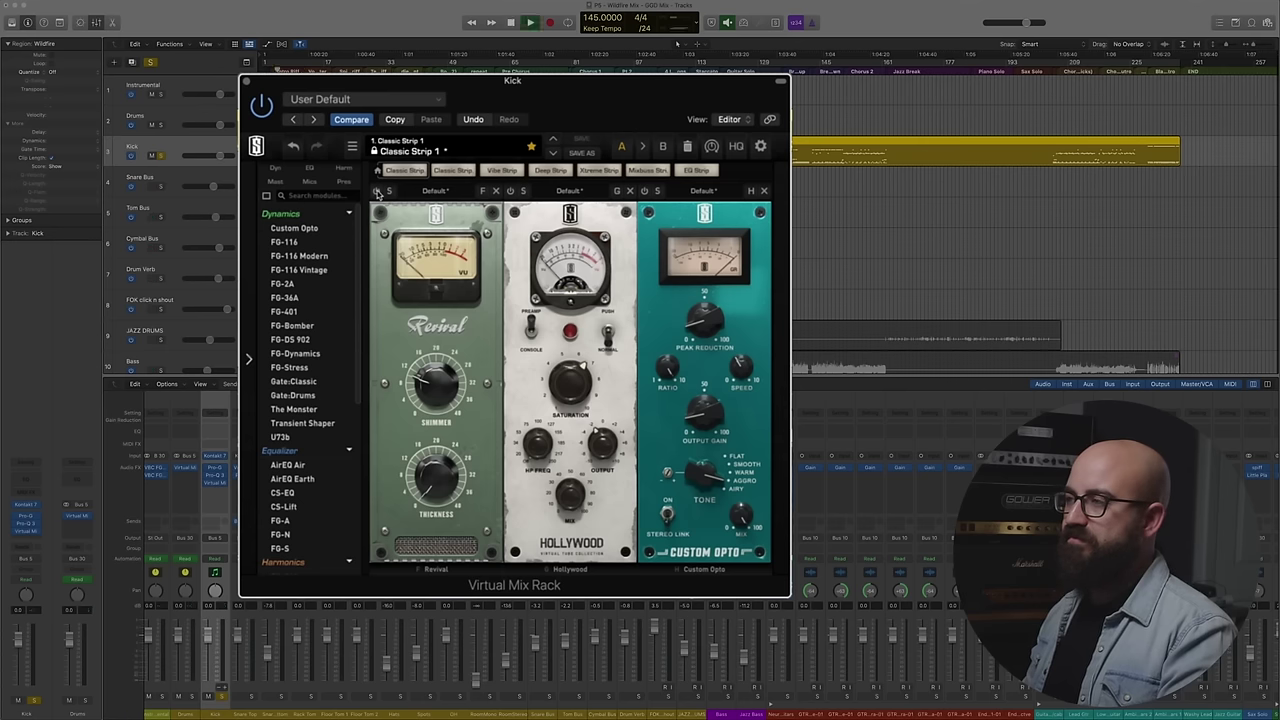
left_click(437, 390, "alt")
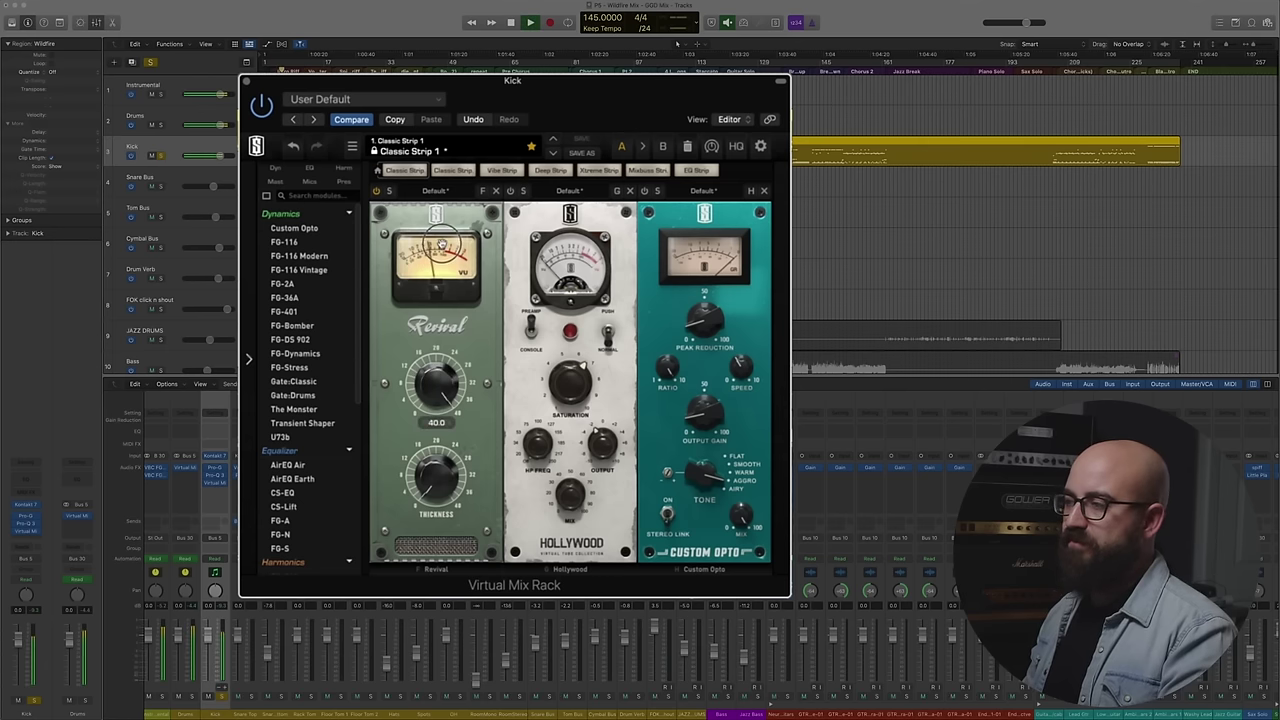
mouse_move(437, 390)
left_mouse_down()
mouse_move(437, 378)
mouse_move(435, 397)
left_mouse_up()
key("space")
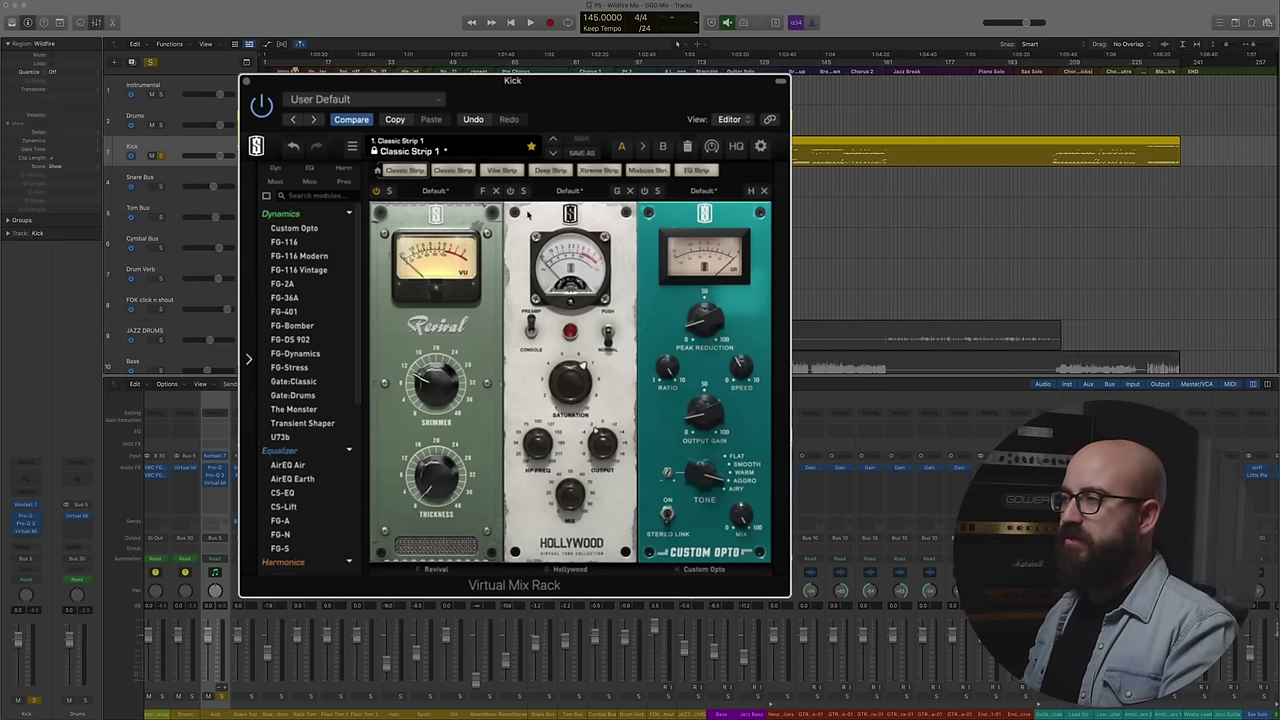
- Enable the Hollywood module and the Custom Opto module in turn while playing the kick
key("space")
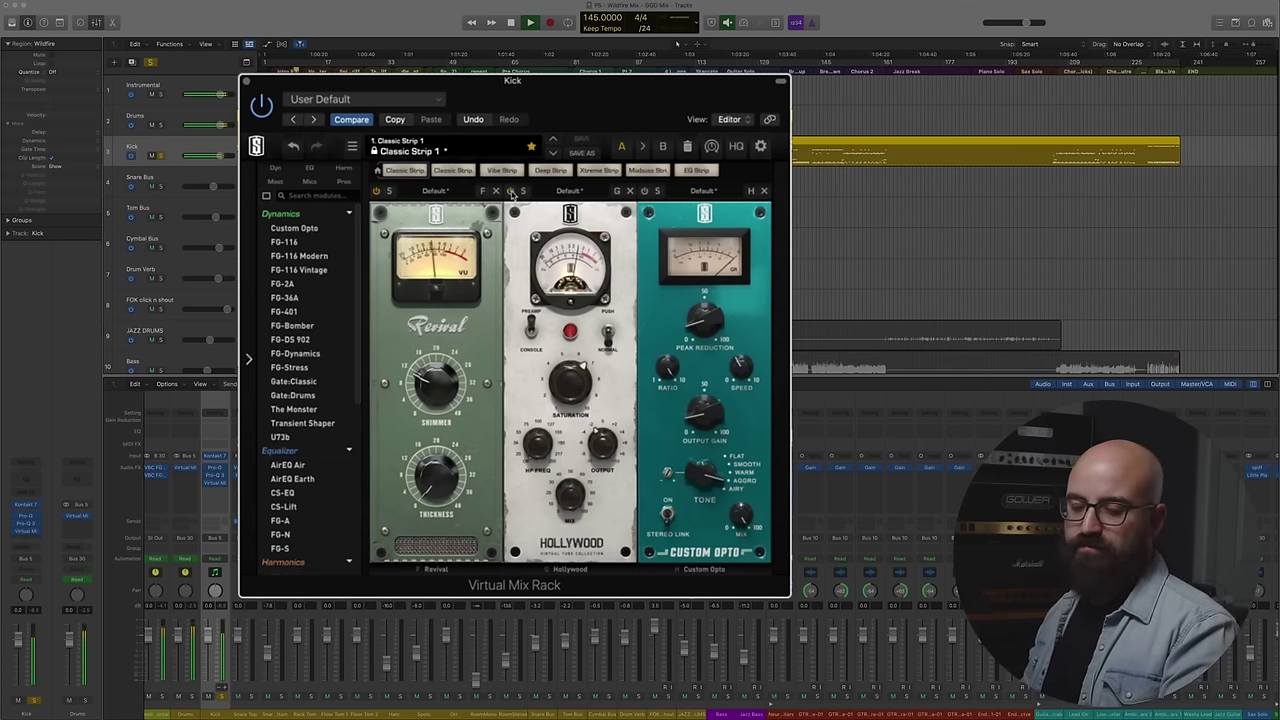
key("space")
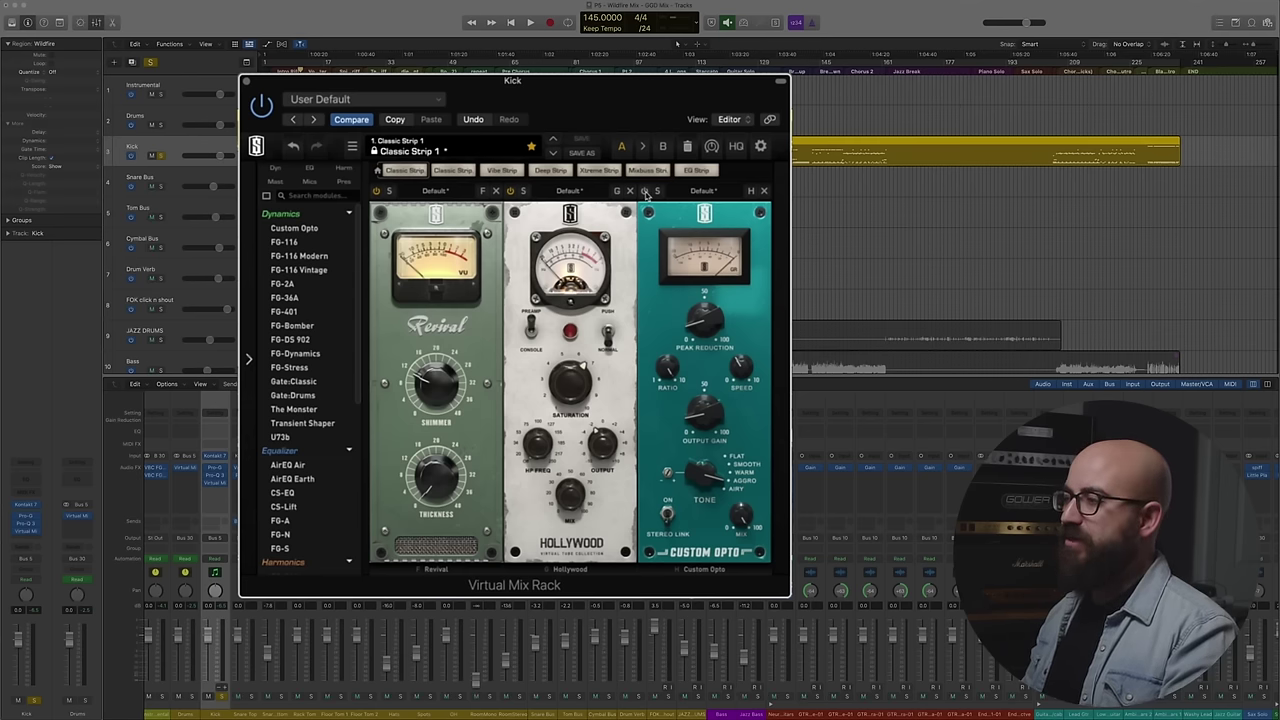
key("space")
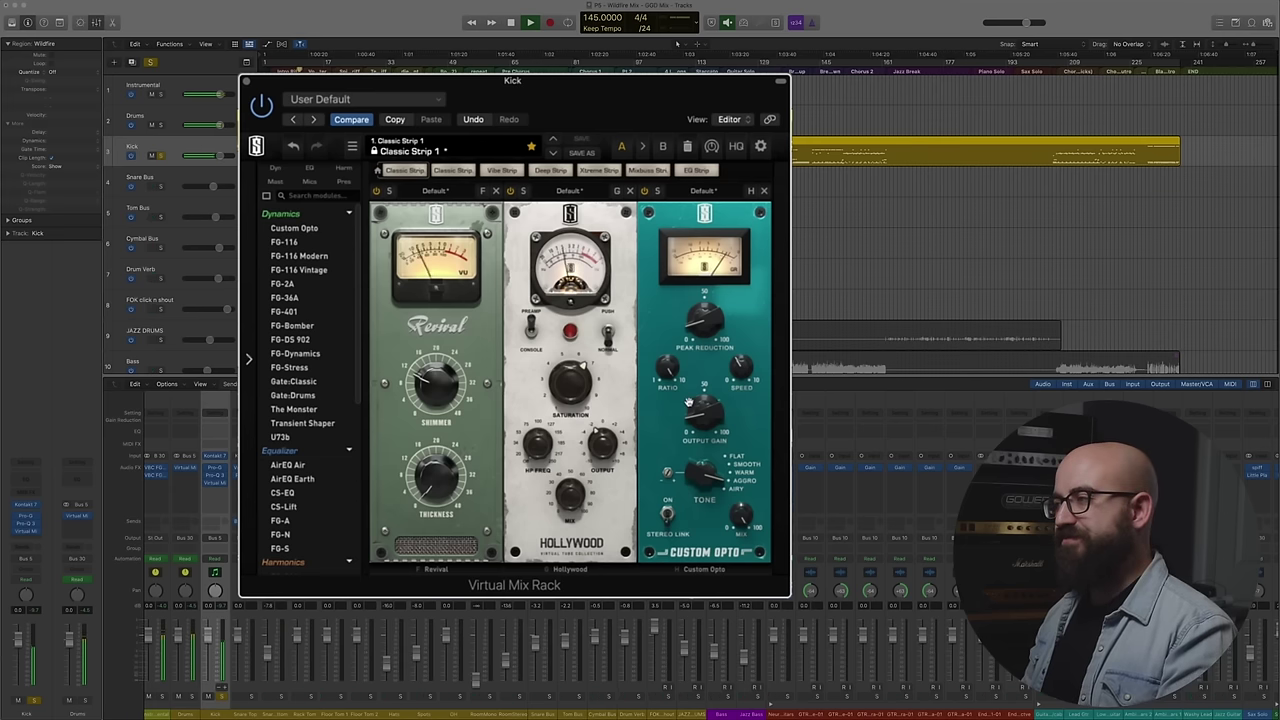
key("space")
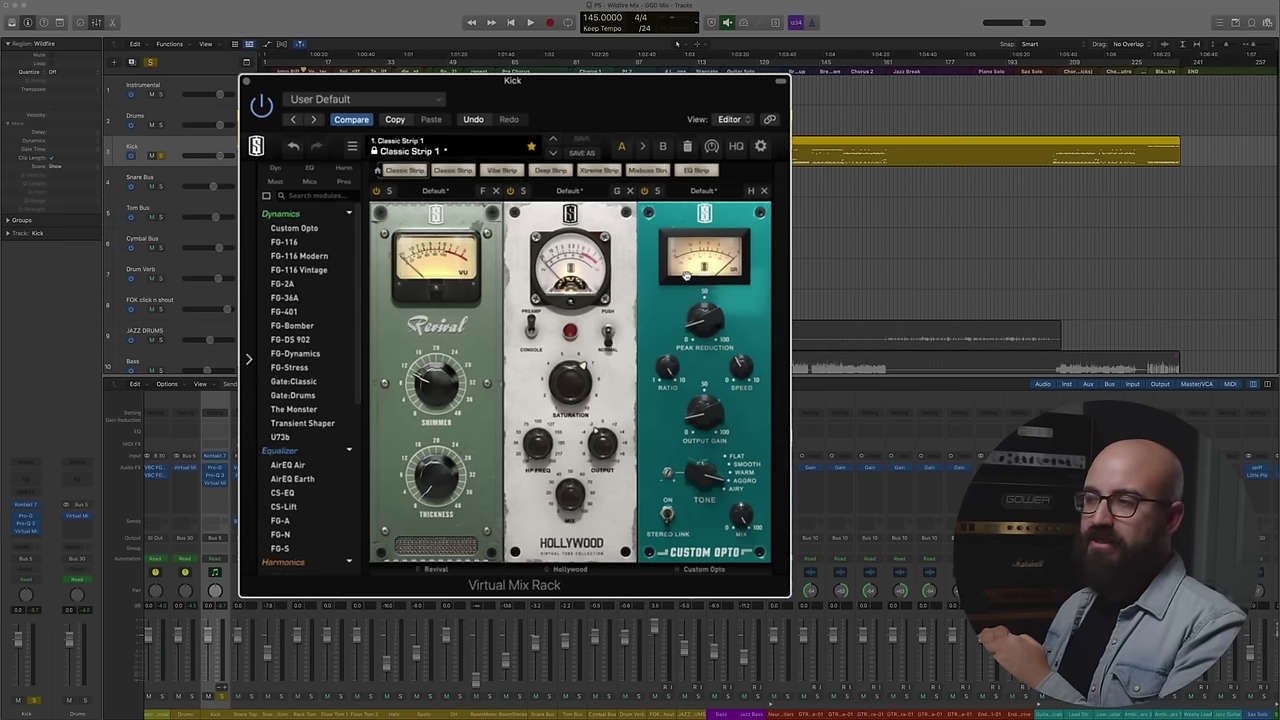
- Play the full mix, compare the kick with Pro-Q 3 and Virtual Mix Rack bypassed and active, and hide the plug-in windows
key("space")
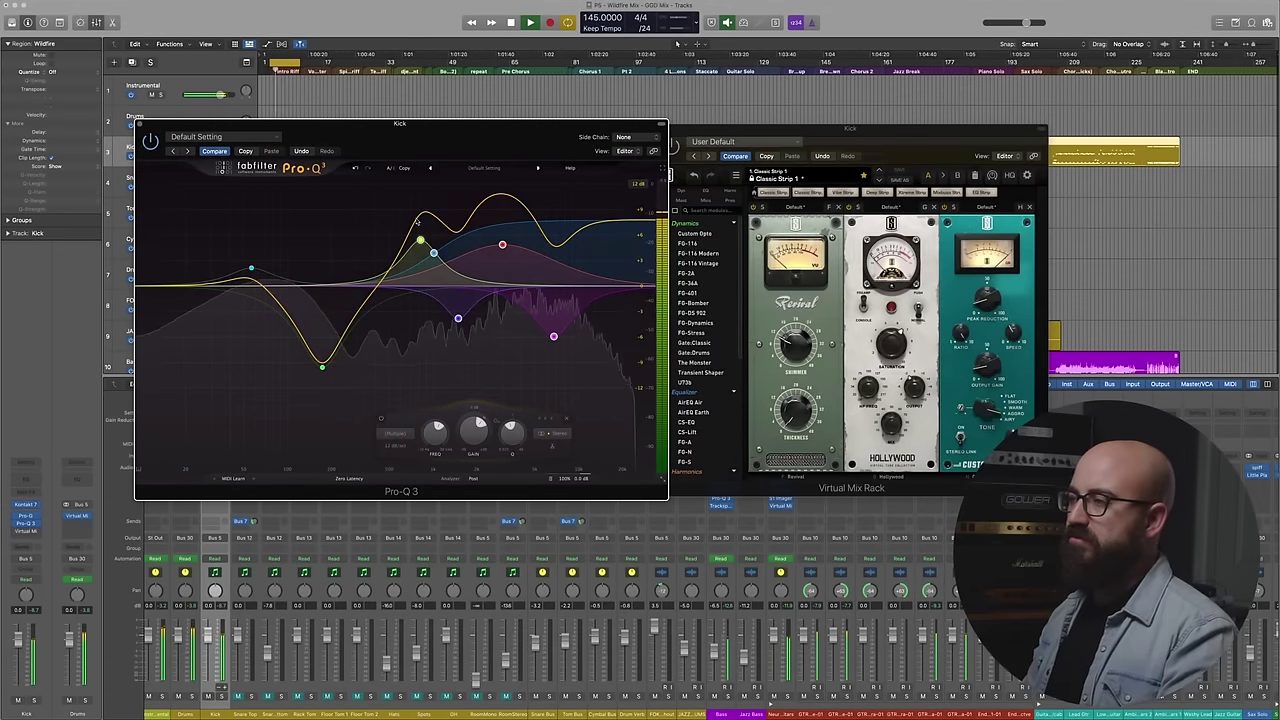
left_click(881, 139)
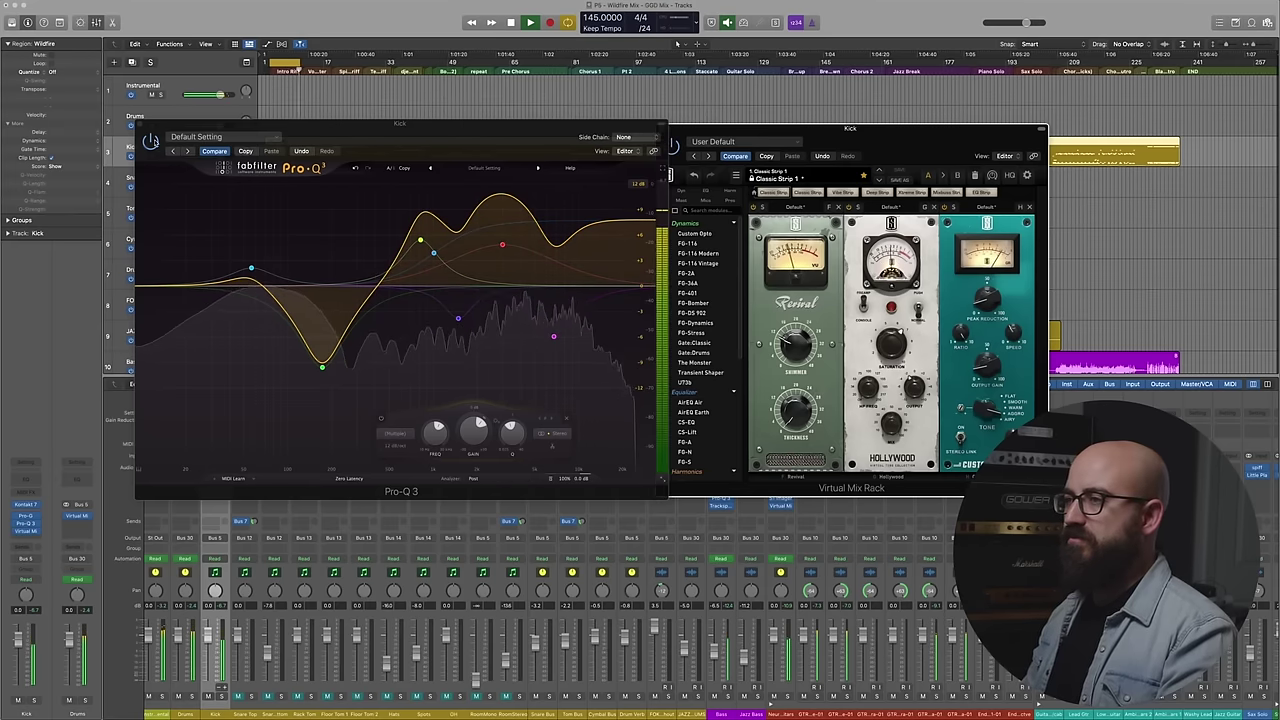
left_click(152, 140)
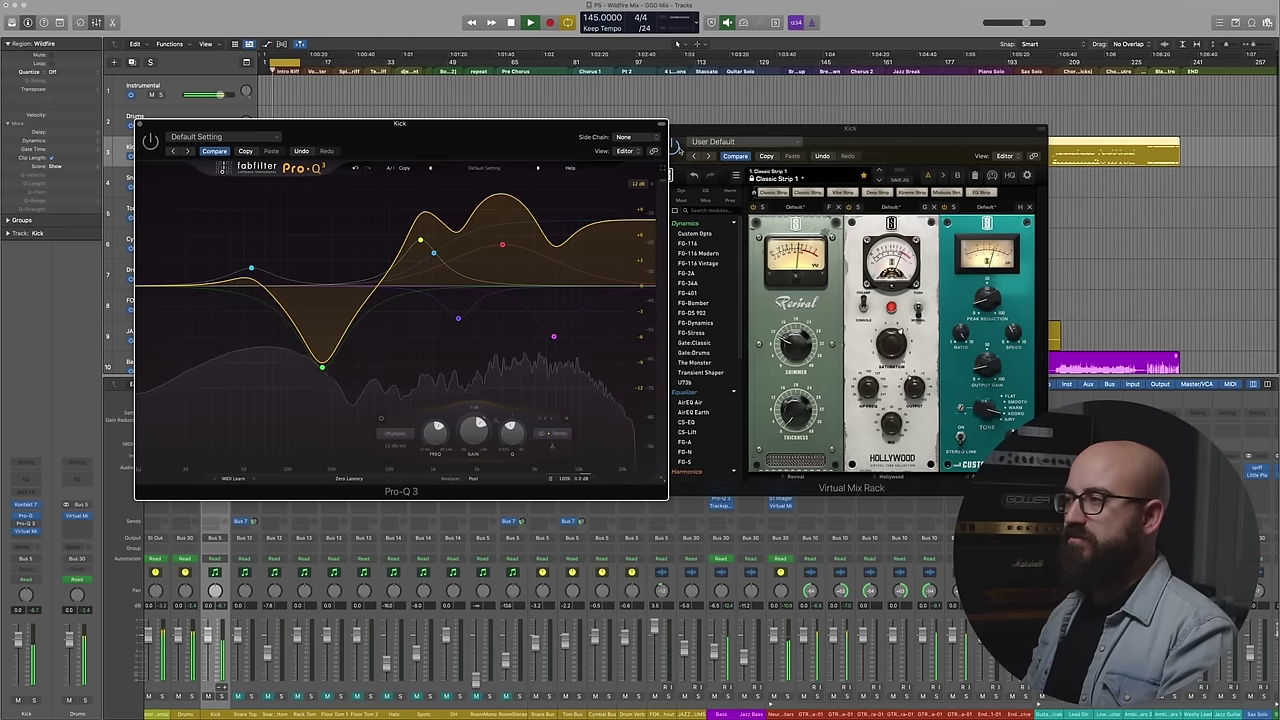
left_click(260, 152)
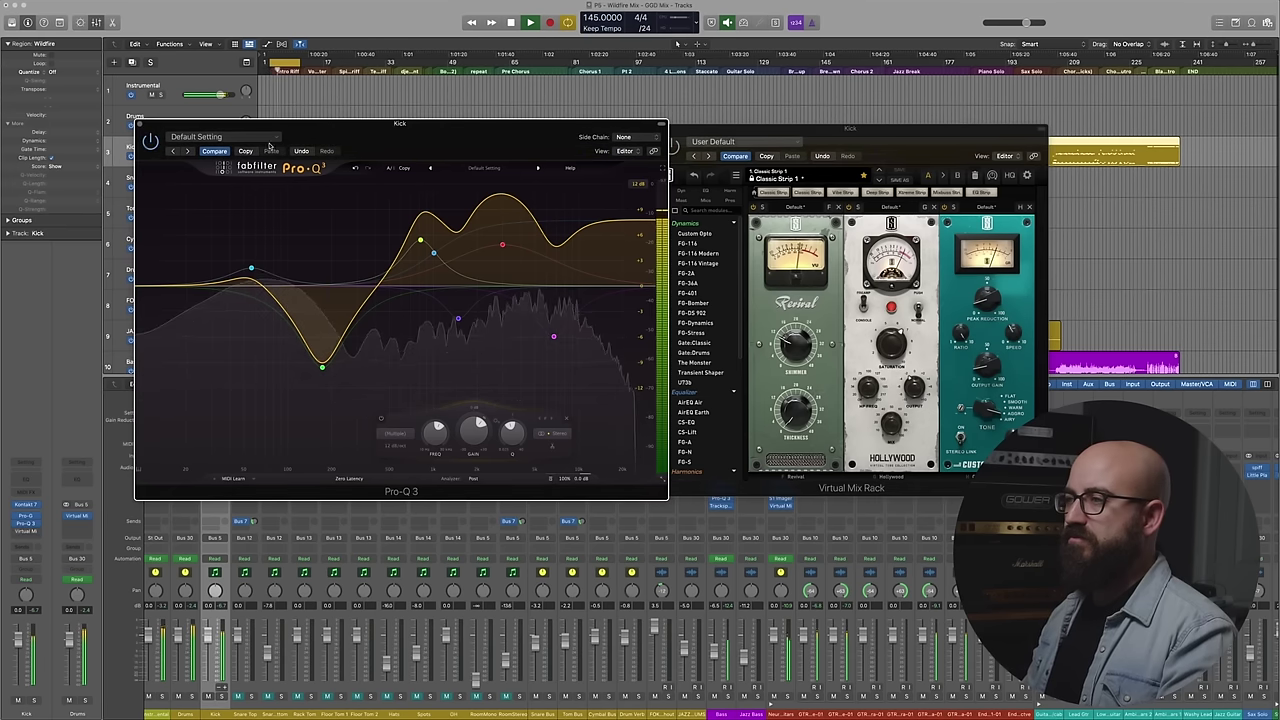
left_click(676, 146)
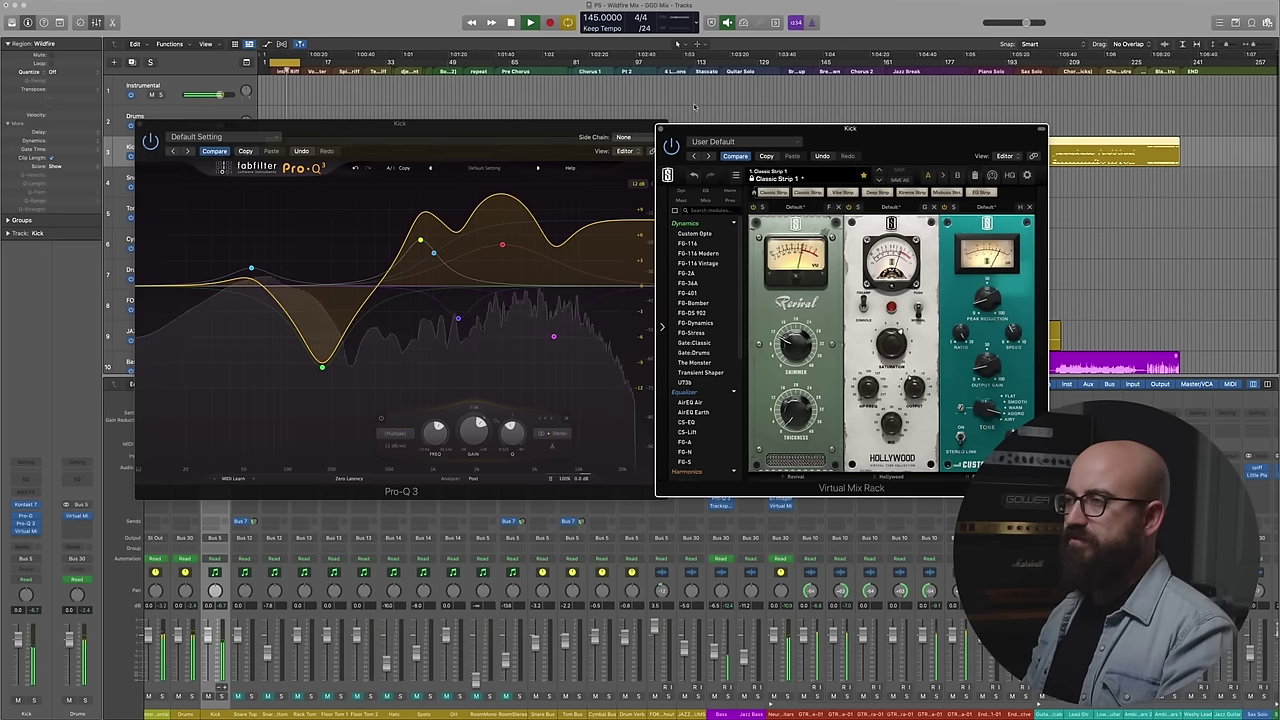
key("space")
key("v")
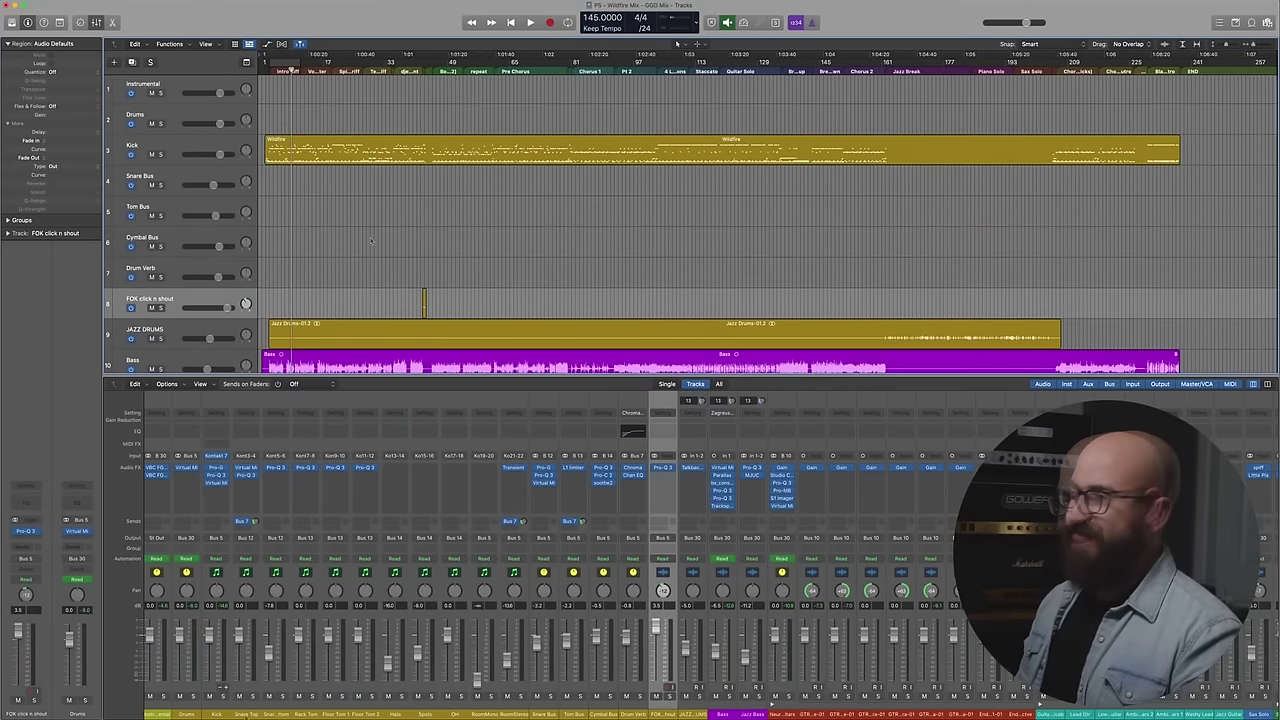
- Open the Virtual Mix Rack on the Snare Top channel for a brief check and close it
left_click(250, 547)
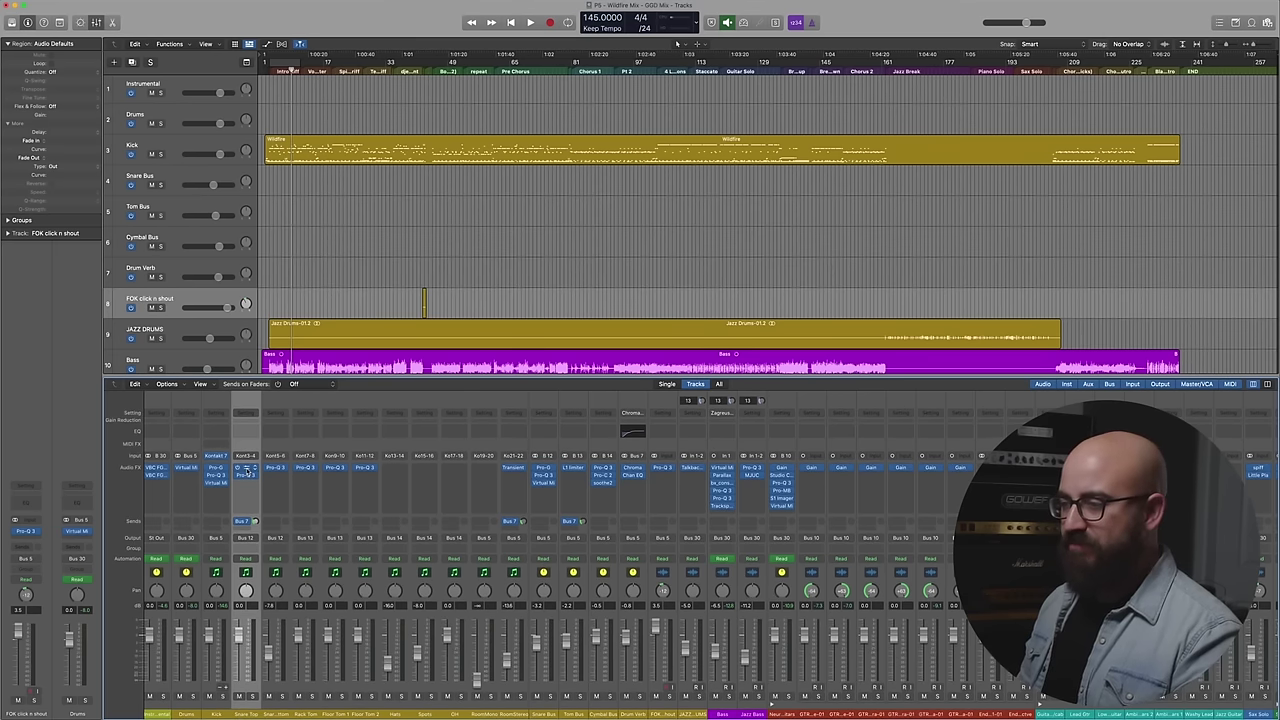
left_click(252, 468)
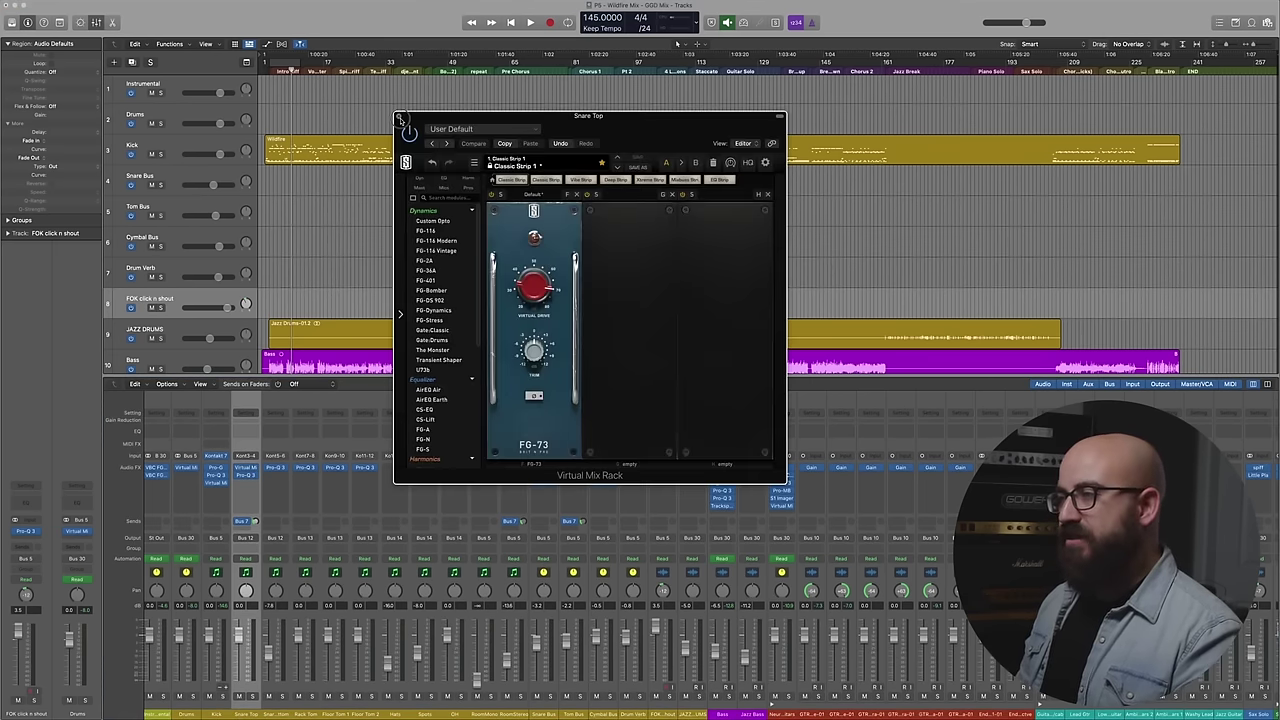
left_click(400, 116)
- Solo the Snare Top and Snare Bottom channels together with their inserts bypassed
left_click(276, 716, "shift")
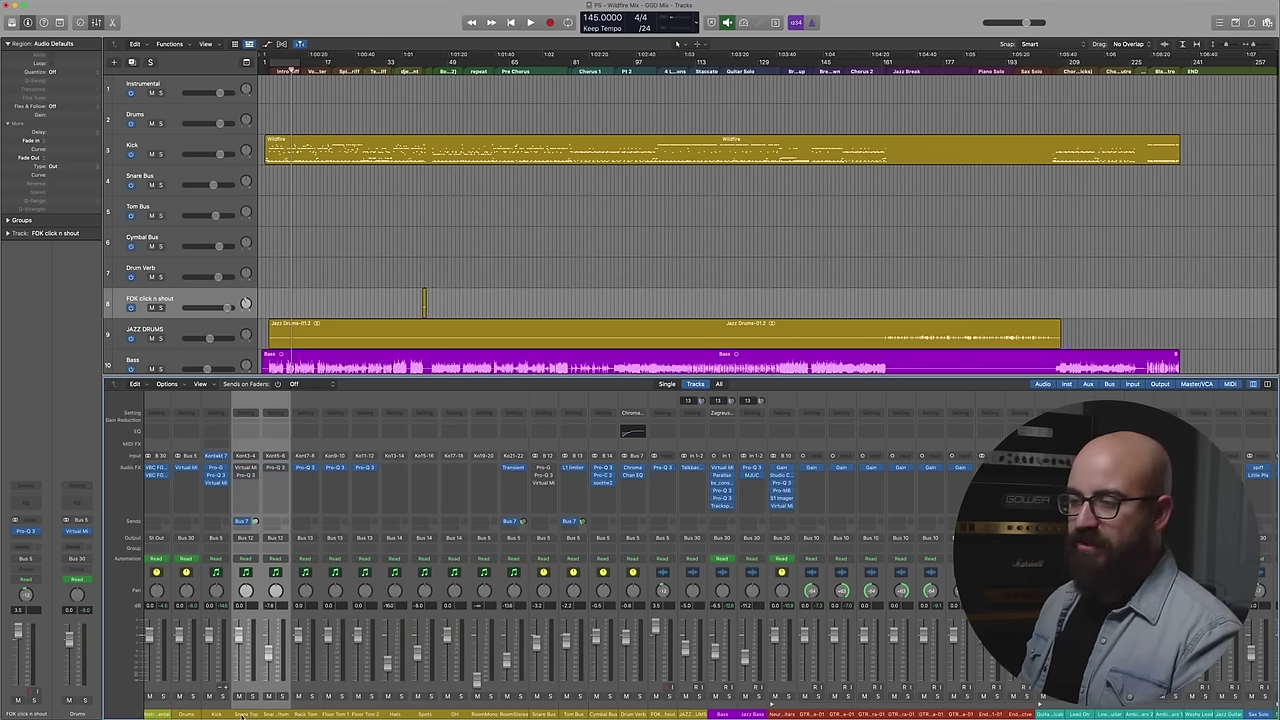
left_click(252, 696)
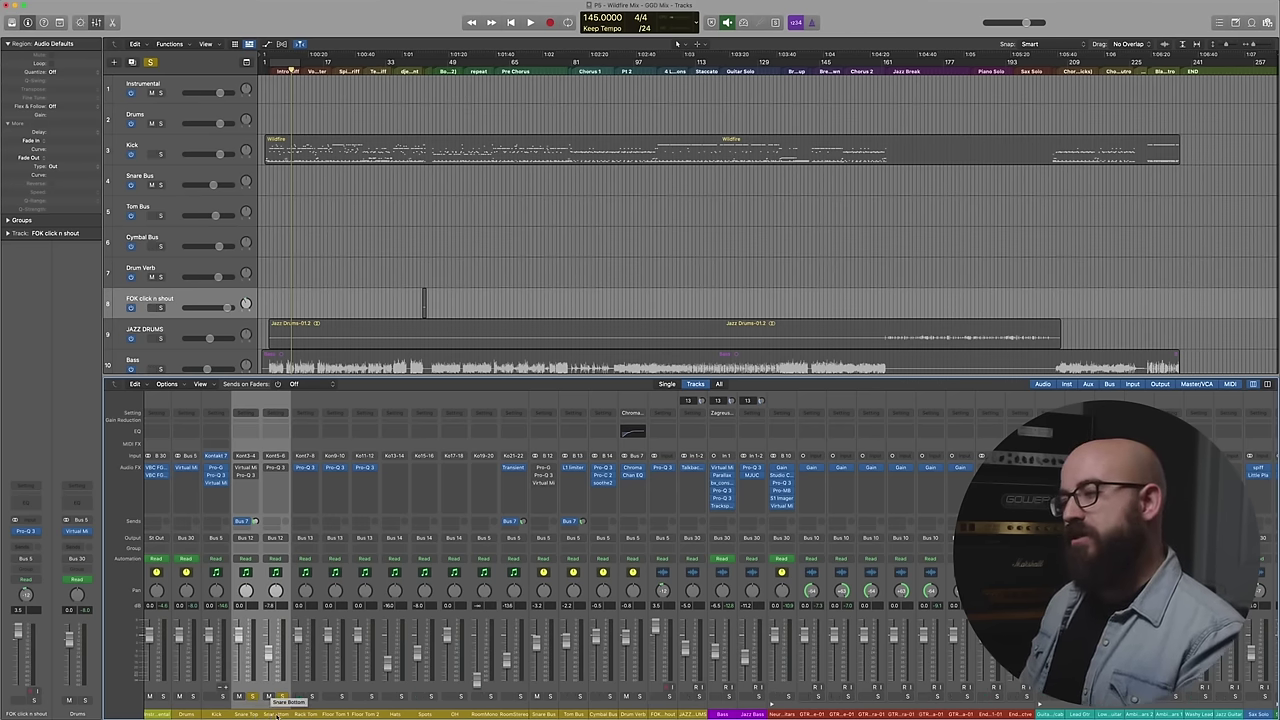
left_click(275, 715)
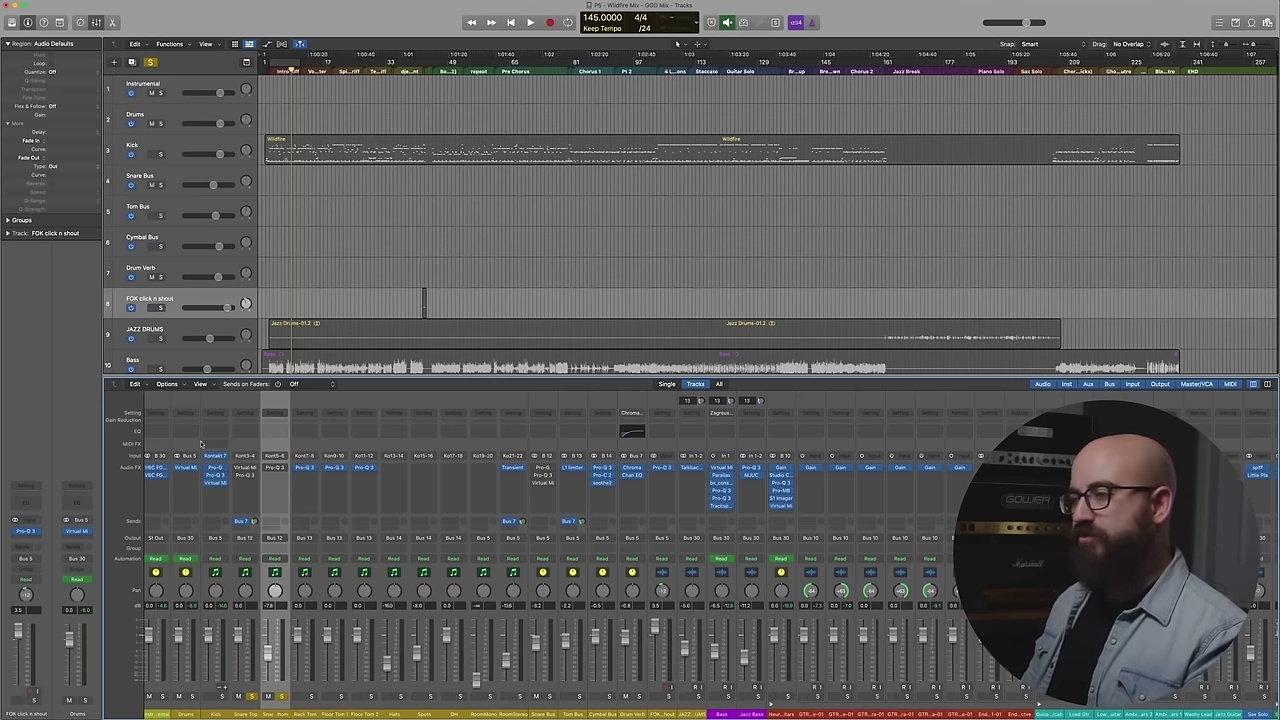
- Bypass the Snare Top's Bus 7 send and play the unprocessed snare channels
left_click(237, 521)
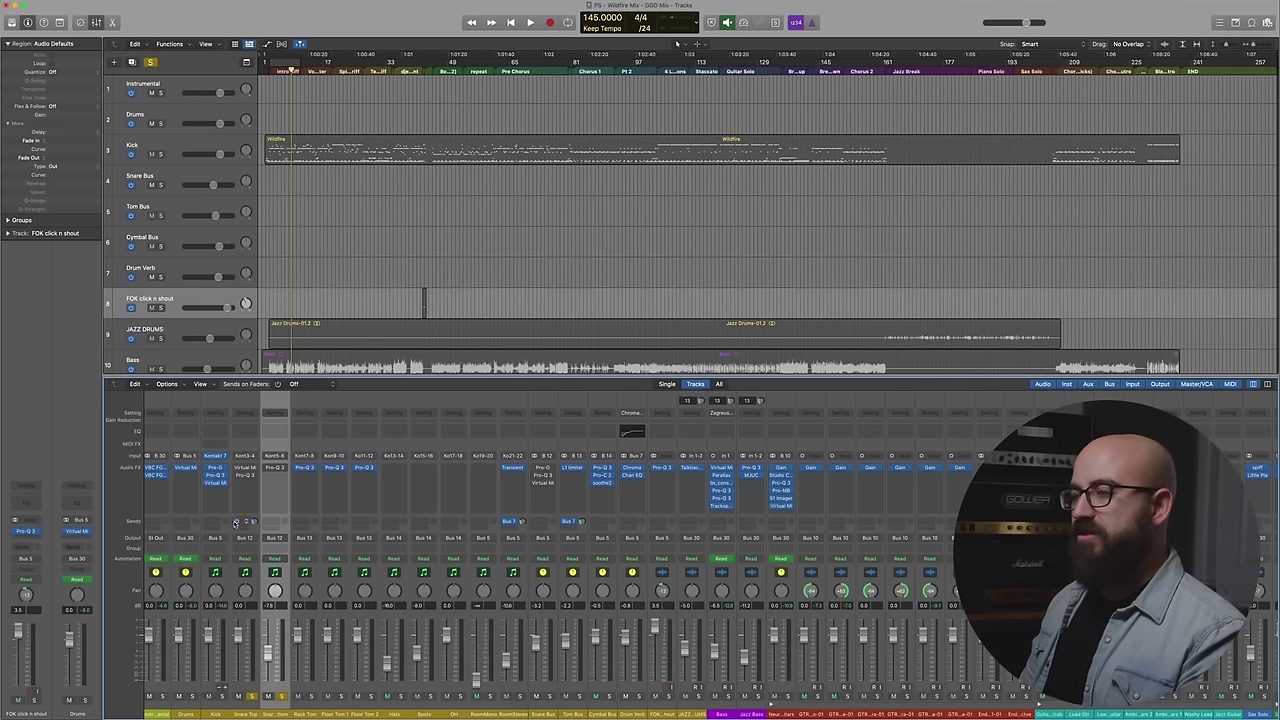
key("space")
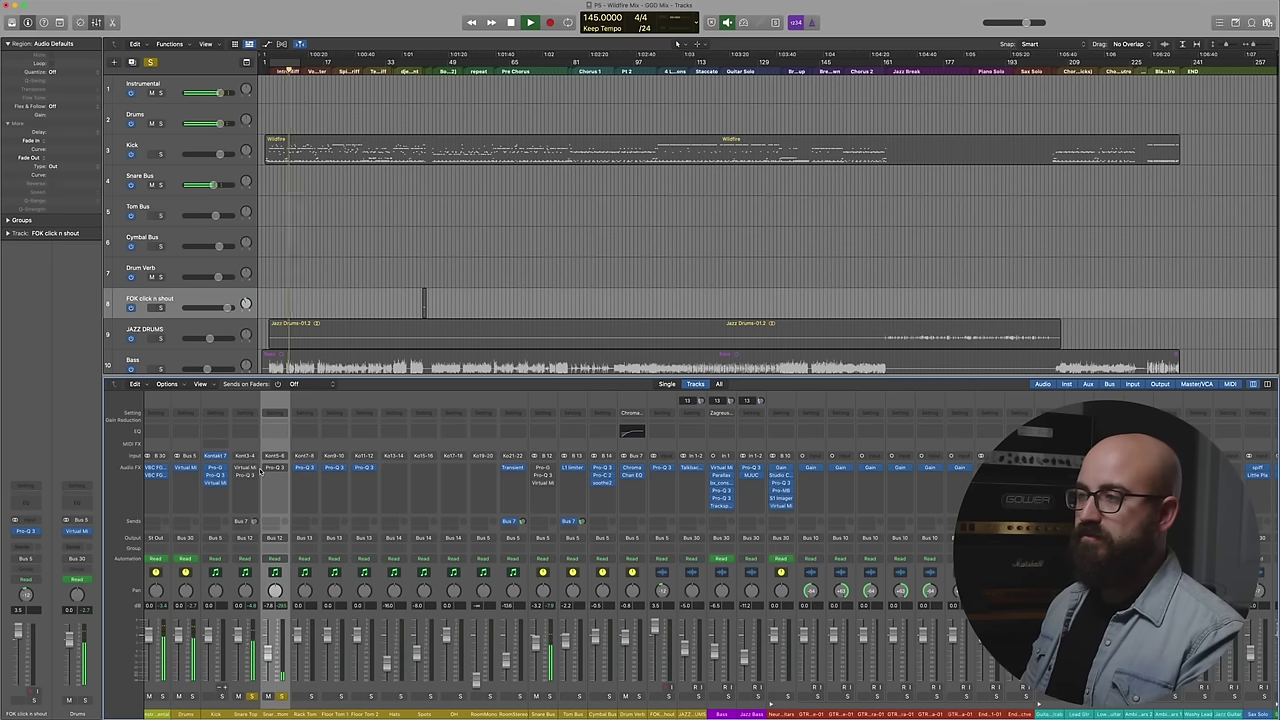
key("space")
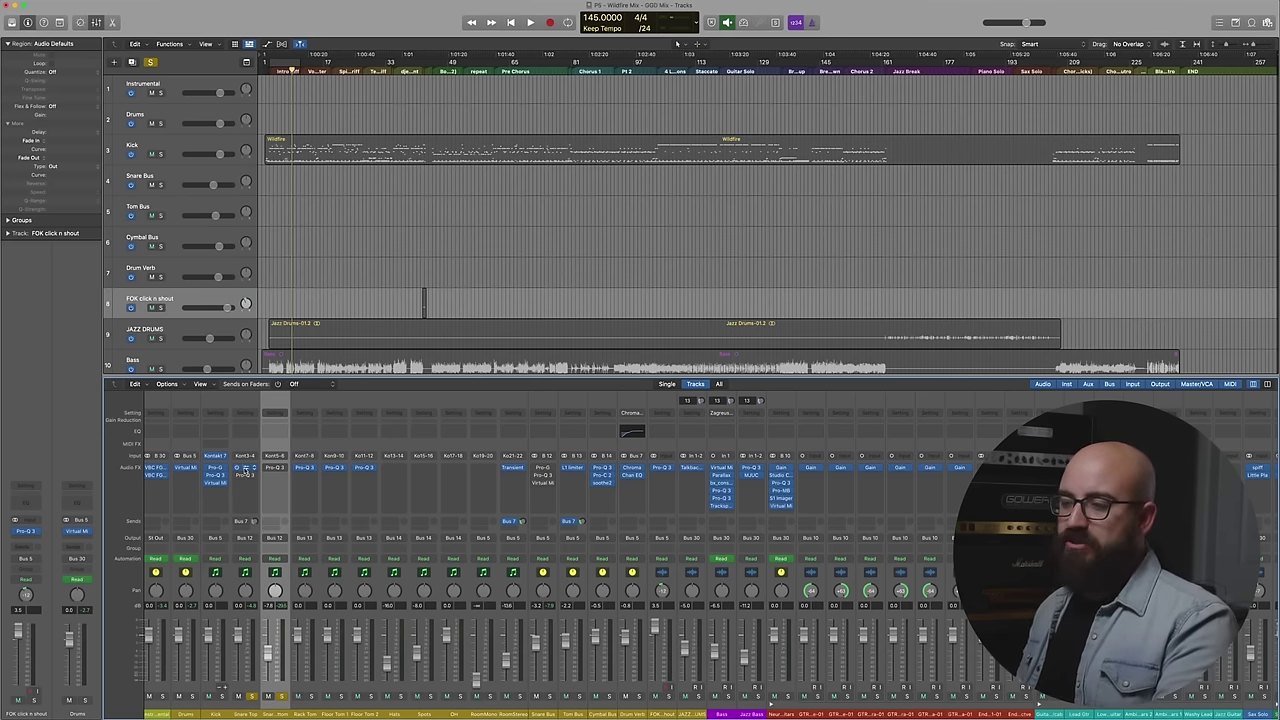
- Play the Snare Top through Virtual Mix Rack and compare the sound with its FG-73 module bypassed and active
left_click(244, 471)
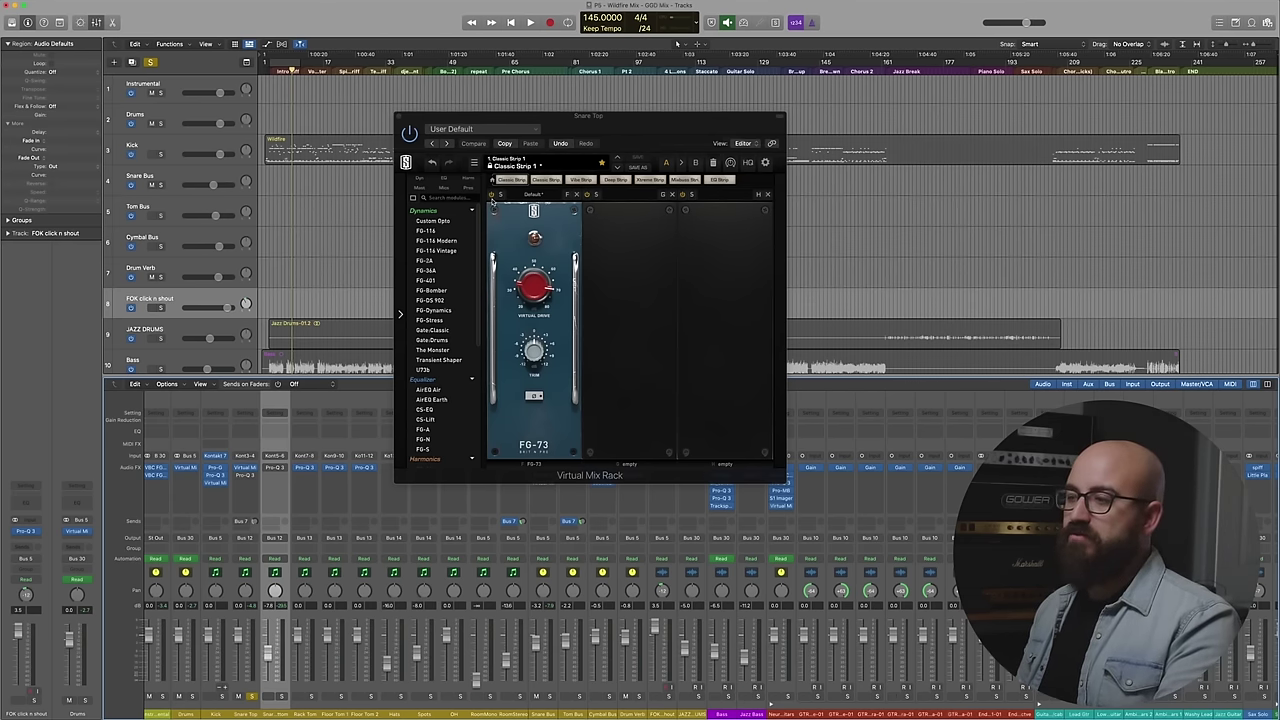
key("space")
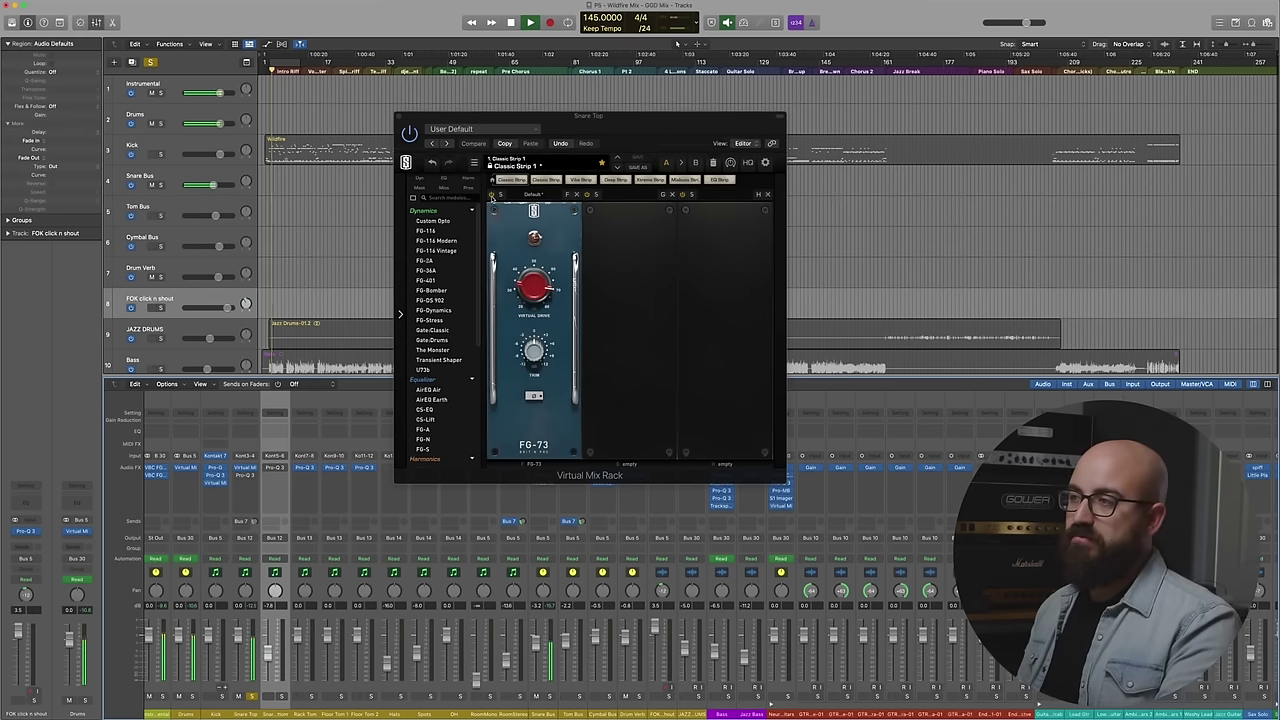
left_click(491, 196)
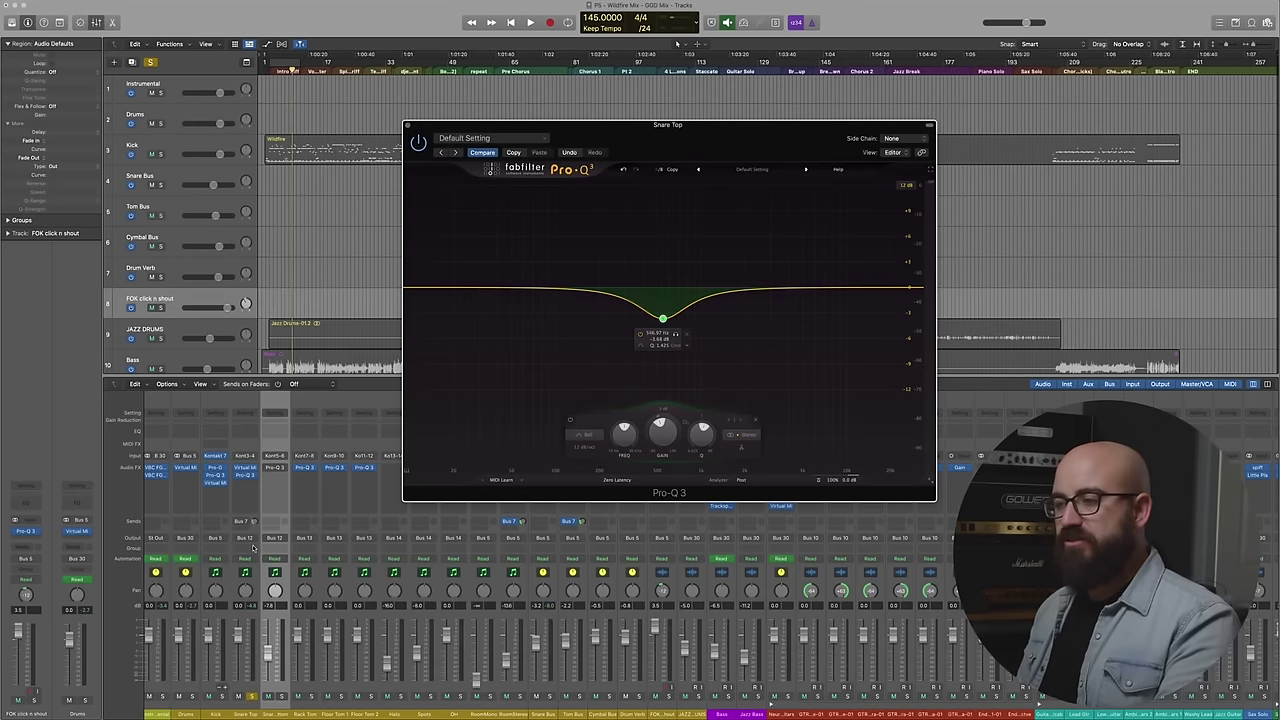
- Insert a stereo Transient Master on the Snare Bus with sustain at -100%, placing its window beside the Snare Top's Pro-Q 3
left_click_drag(579, 134, 746, 113)
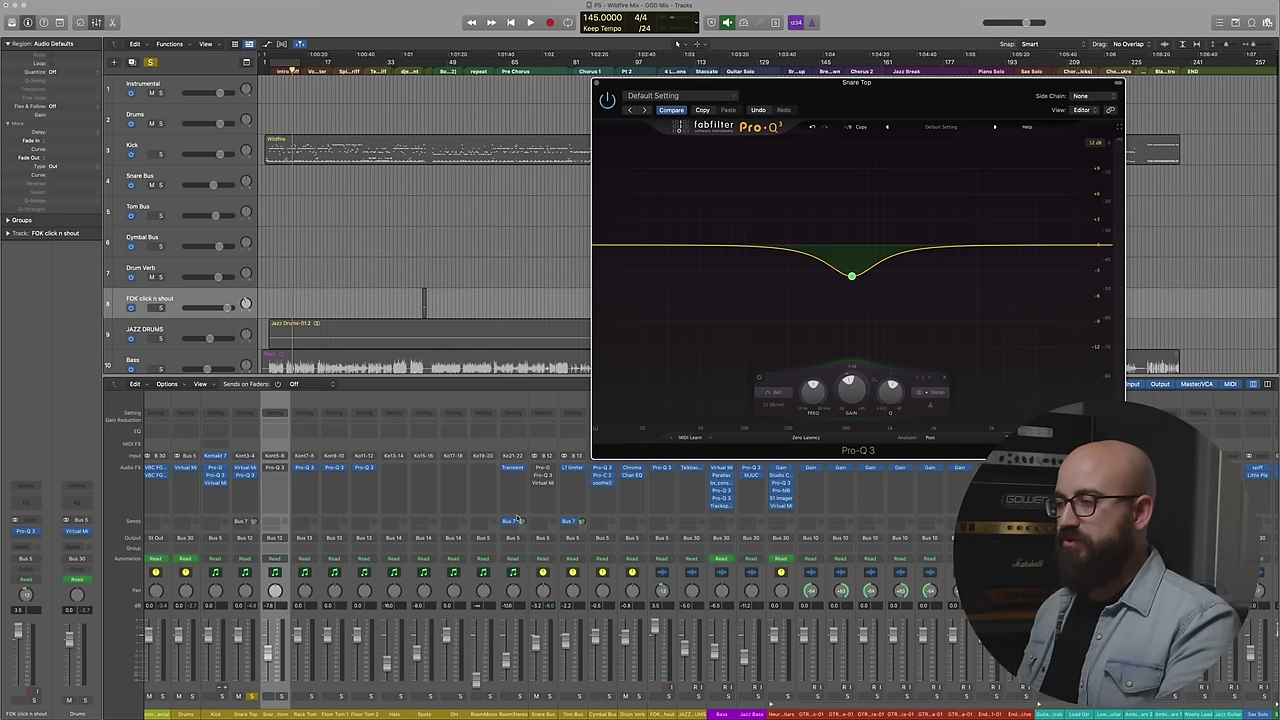
left_click(546, 503)
mouse_move(575, 541)
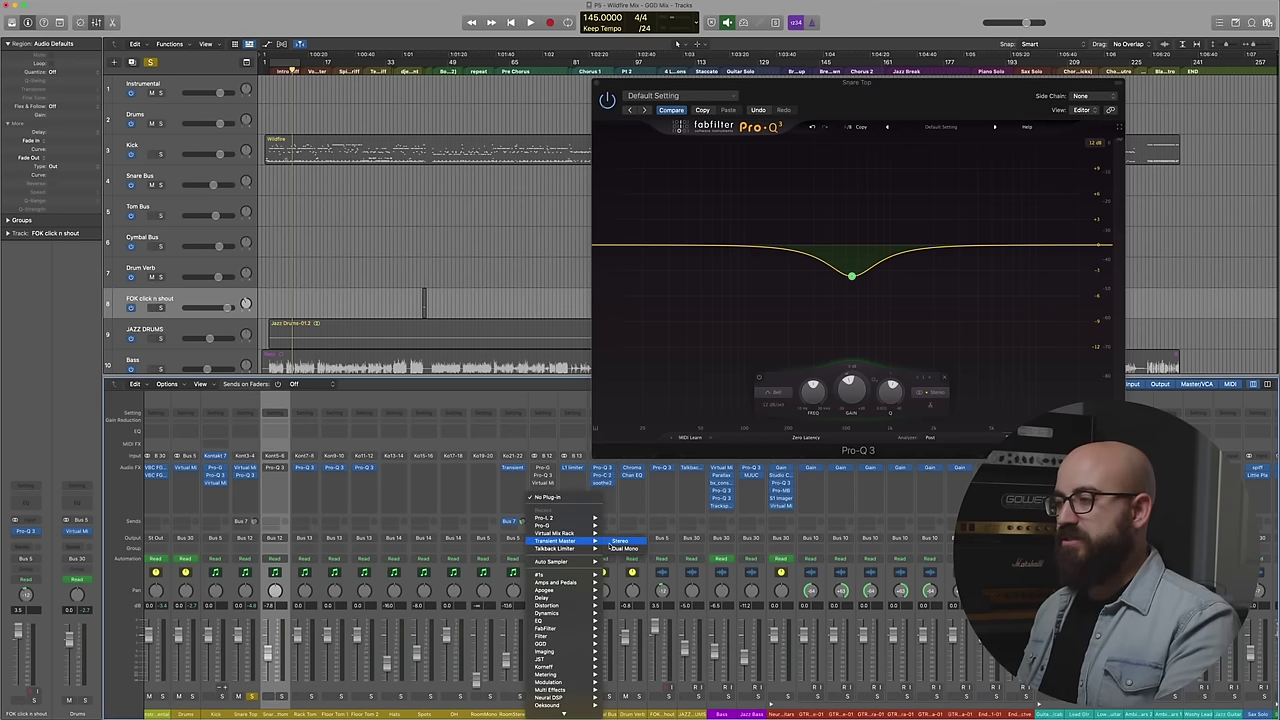
left_click(620, 541)
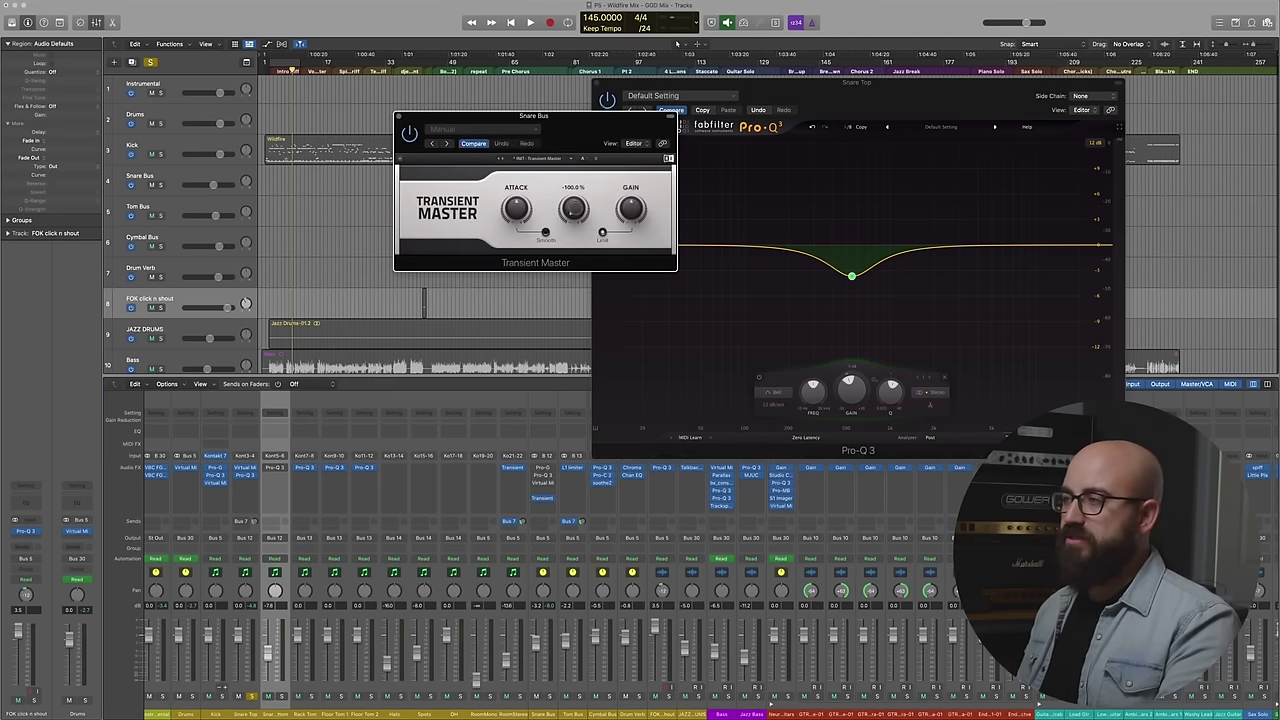
left_click_drag(569, 121, 490, 229)
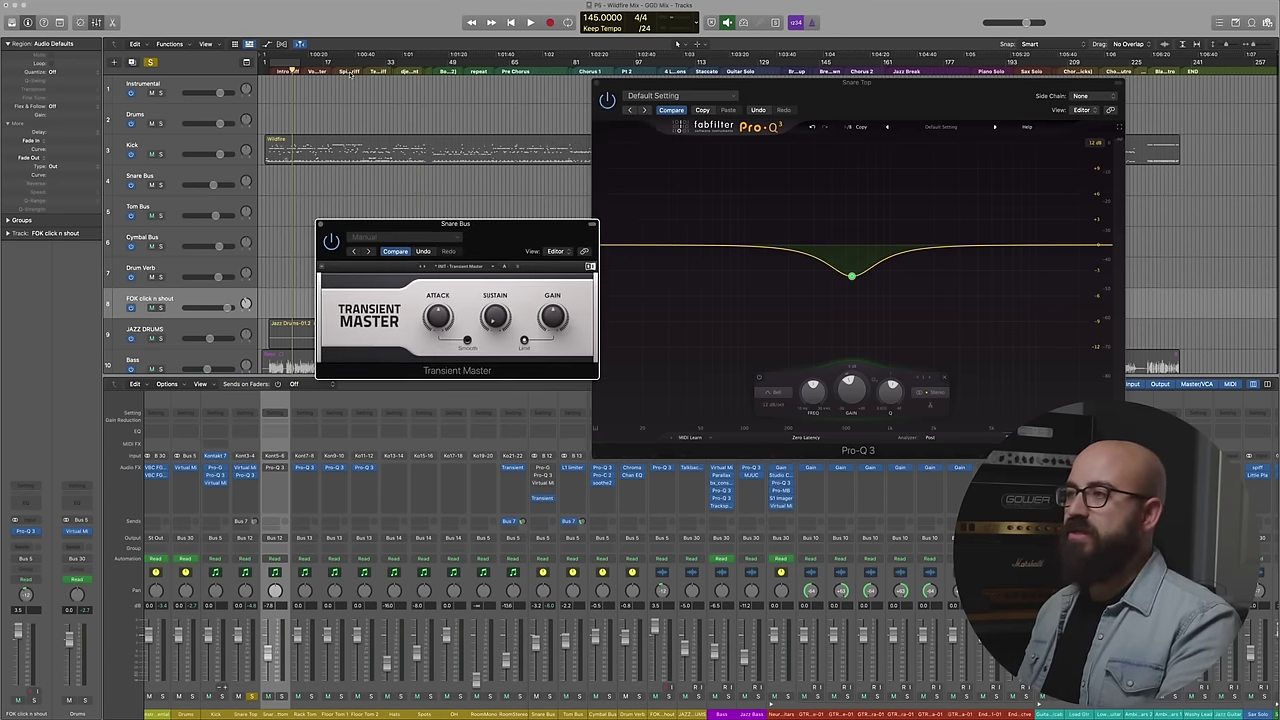
- Set a three-bar cycle range from bar 139 to bar 142 around the end of the Breakdown Setup section
key("super+Right")
key("super+Right")
key("super+Right")
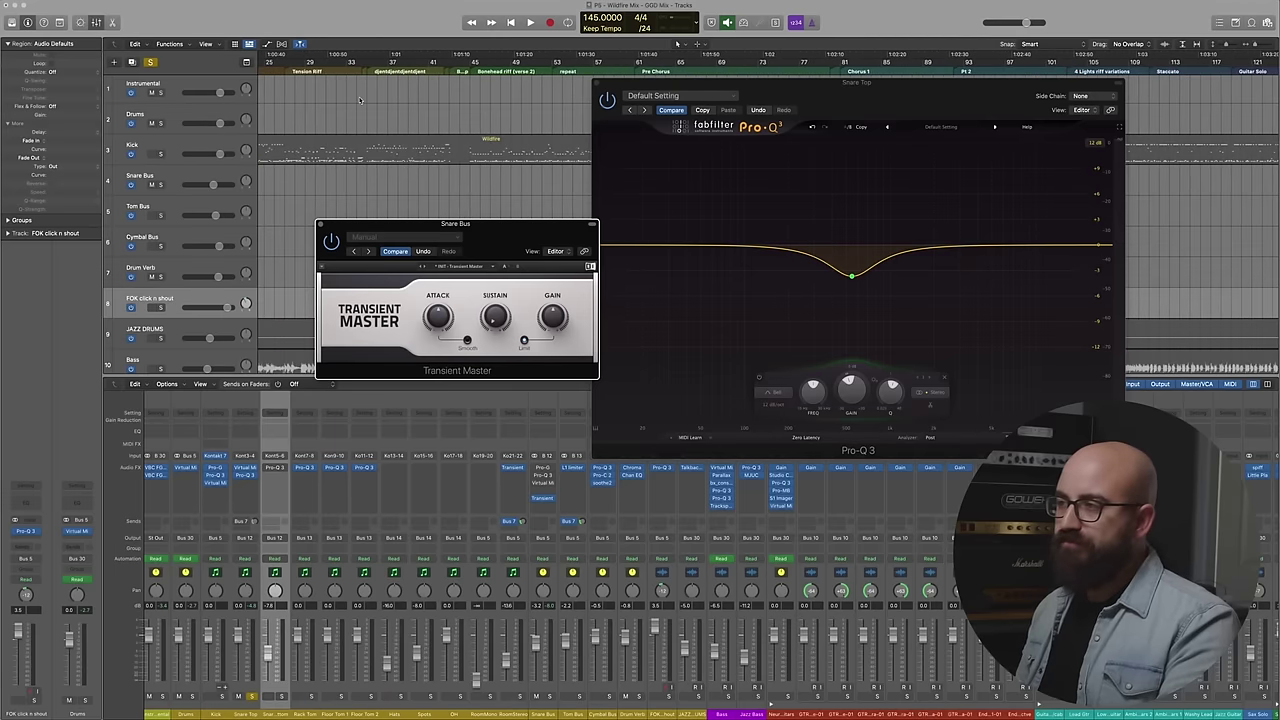
scroll(363, 102, "right", 10)
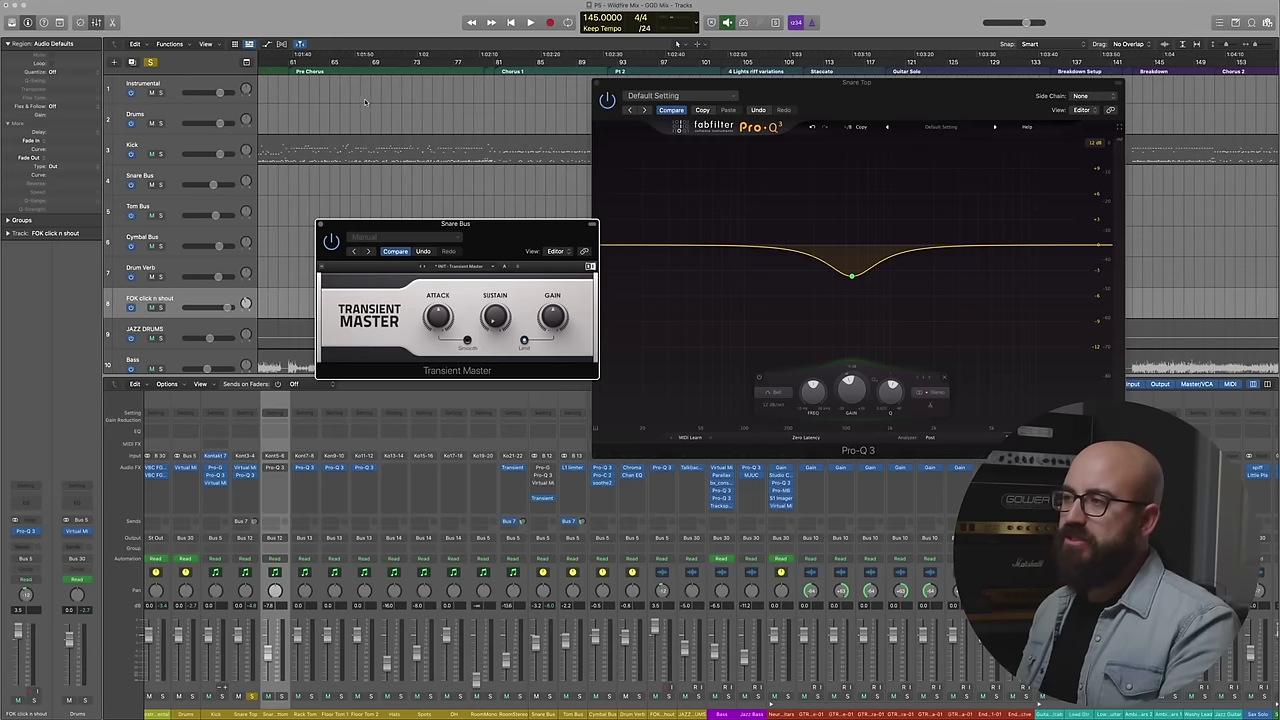
scroll(364, 104, "right", 5)
scroll(364, 104, "right", 6)
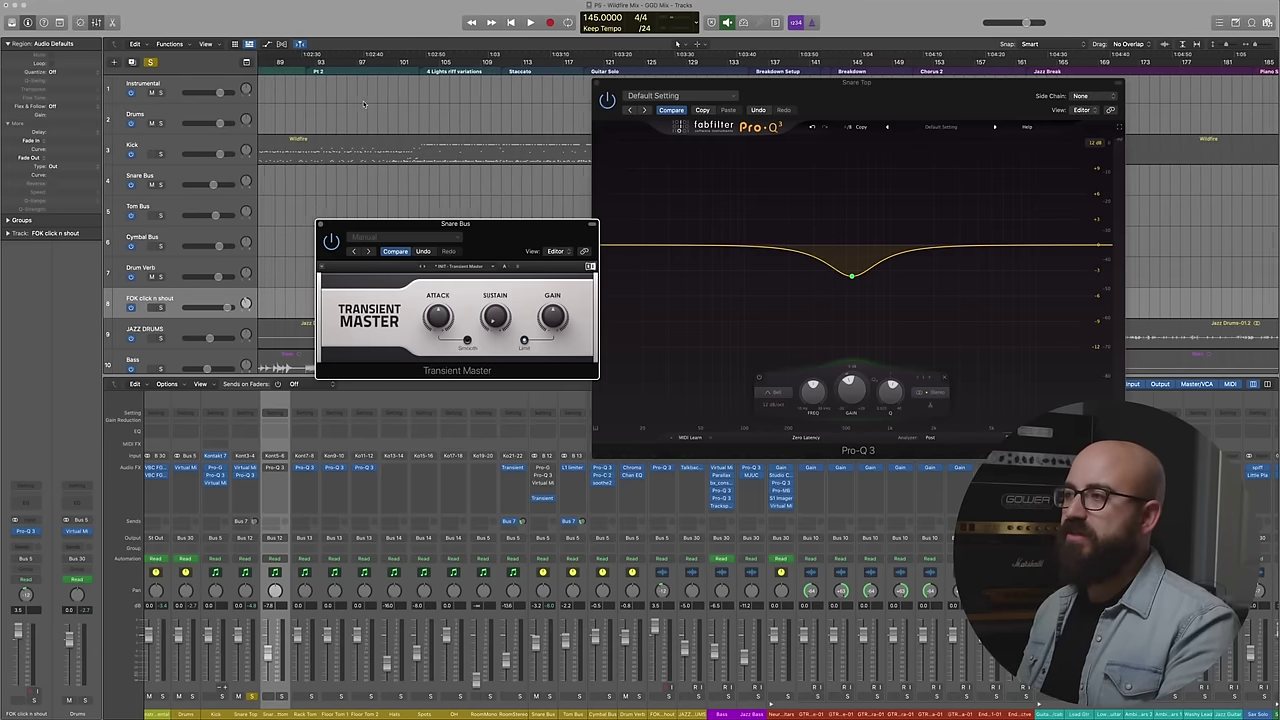
scroll(336, 70, "left", 3)
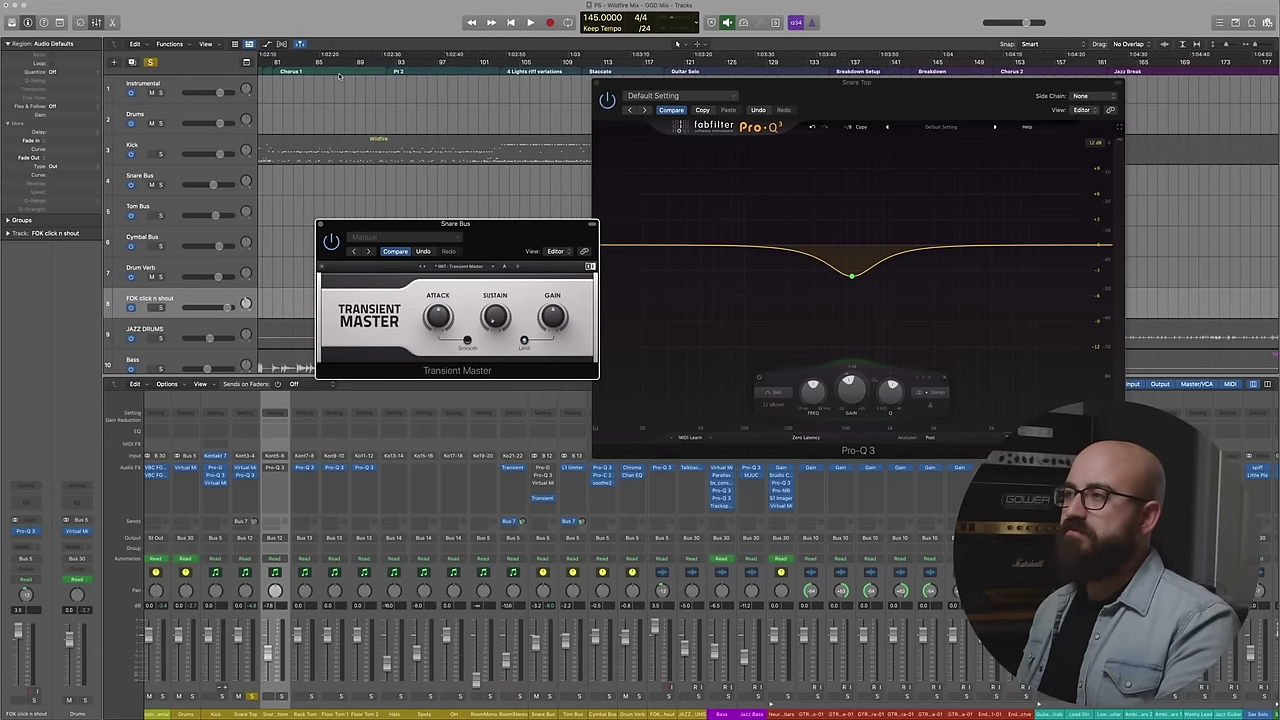
left_click(277, 63)
scroll(352, 123, "right", 15)
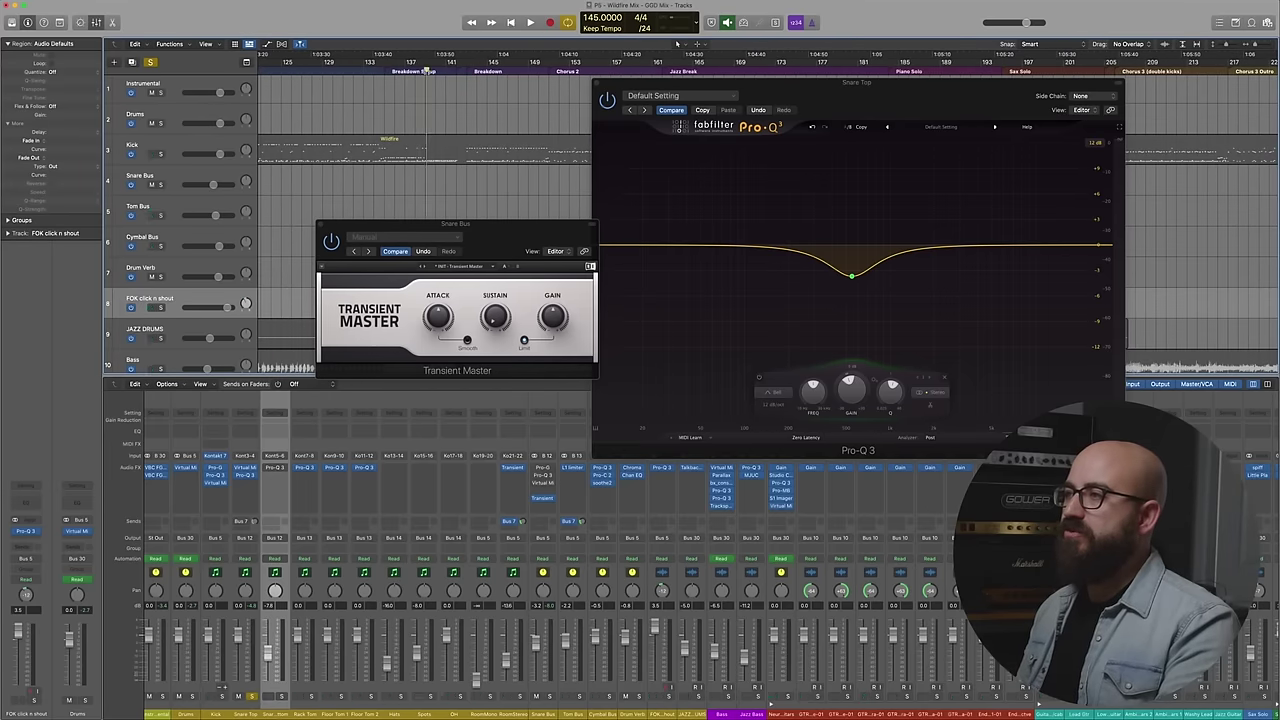
left_click_drag(428, 68, 455, 66)
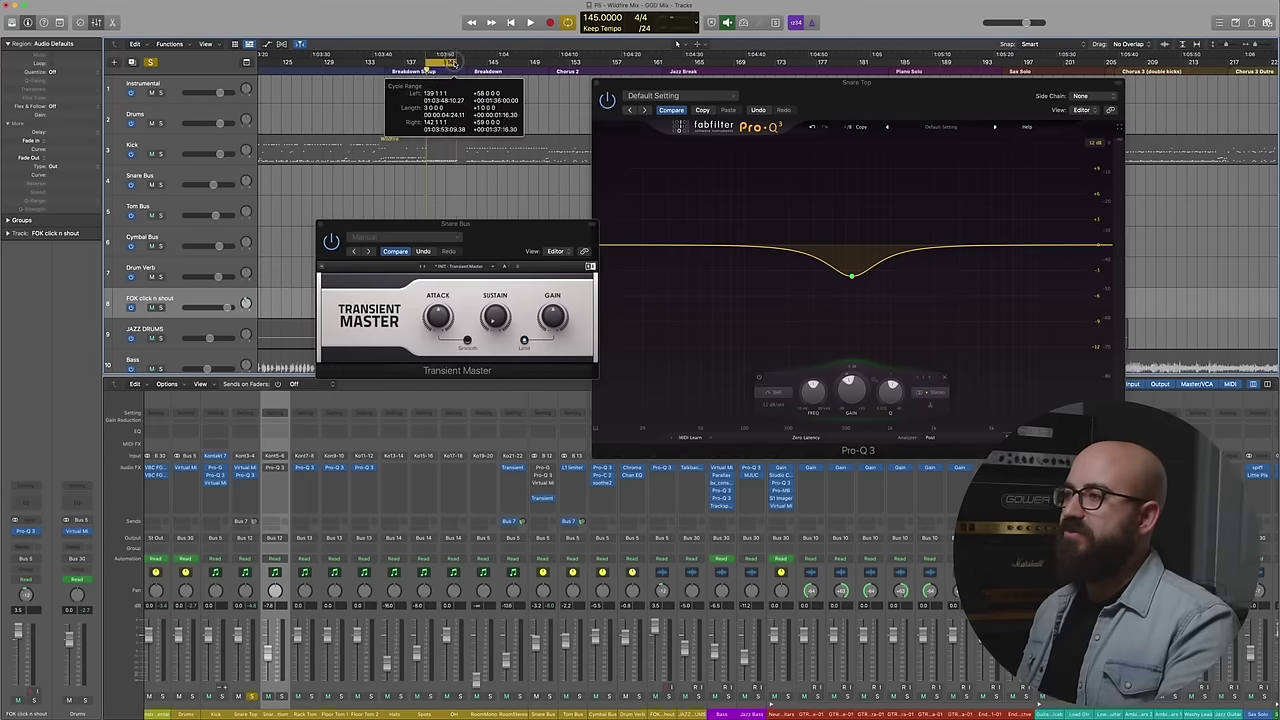
- Loop the snare, set Transient Master's sustain to -96%, and compare the Snare Top's midrange EQ cut bypassed and active
key("space")
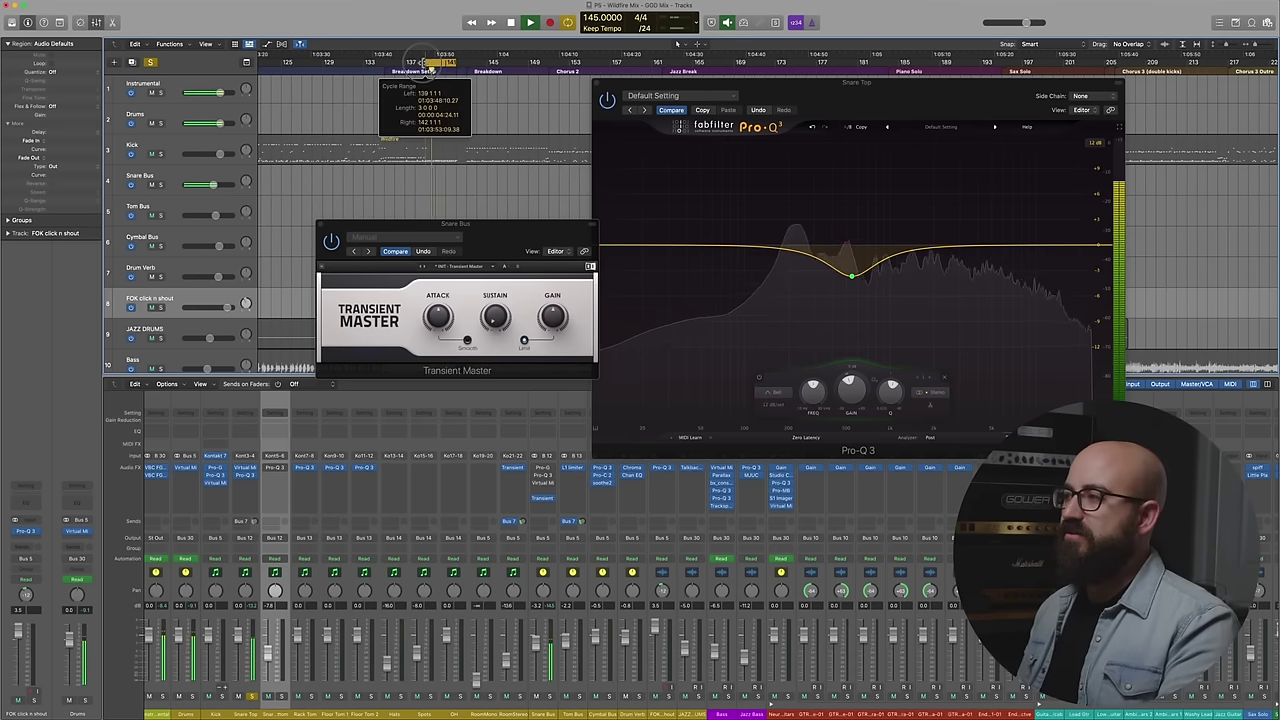
left_click(496, 317)
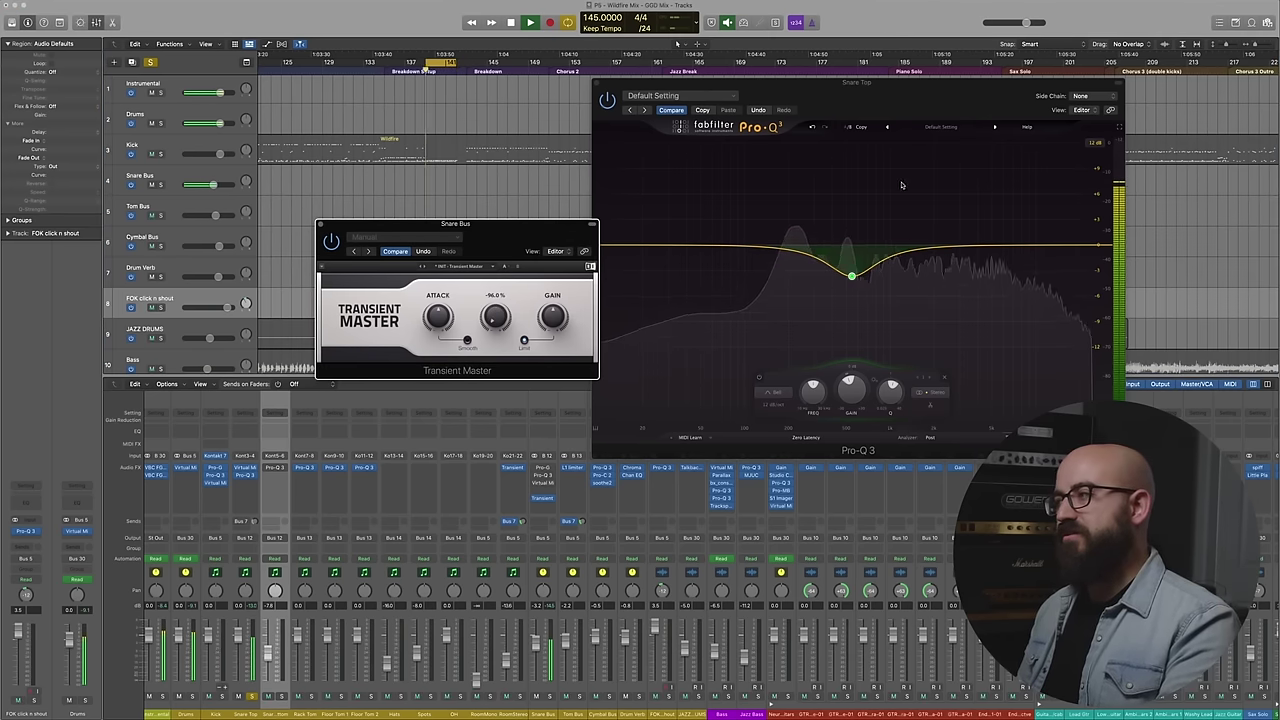
left_click(830, 296)
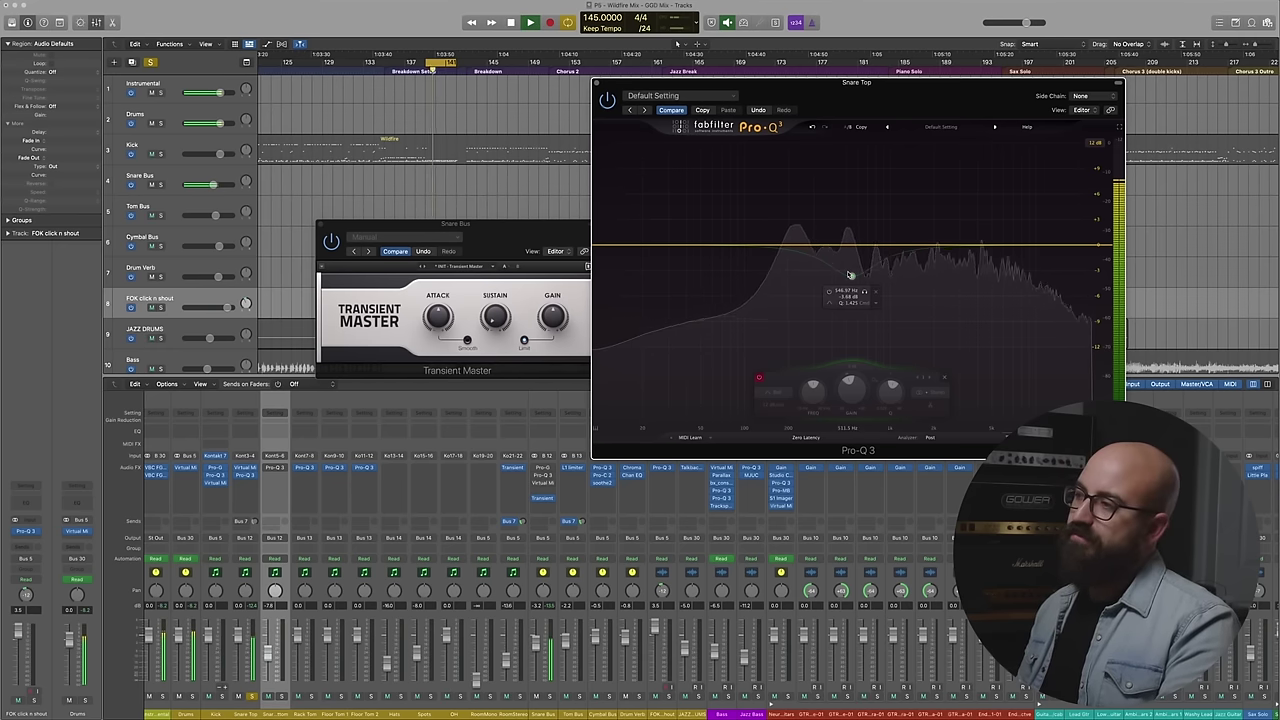
key("space")
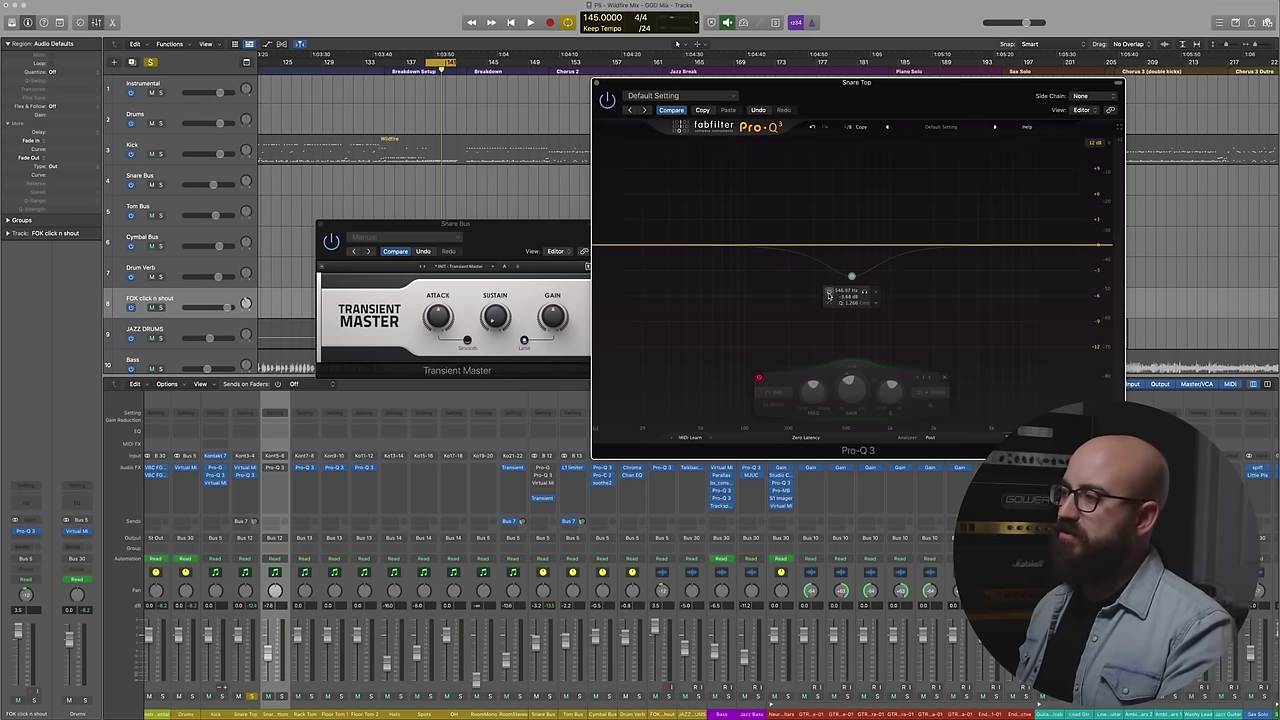
mouse_move(837, 267)
key("space")
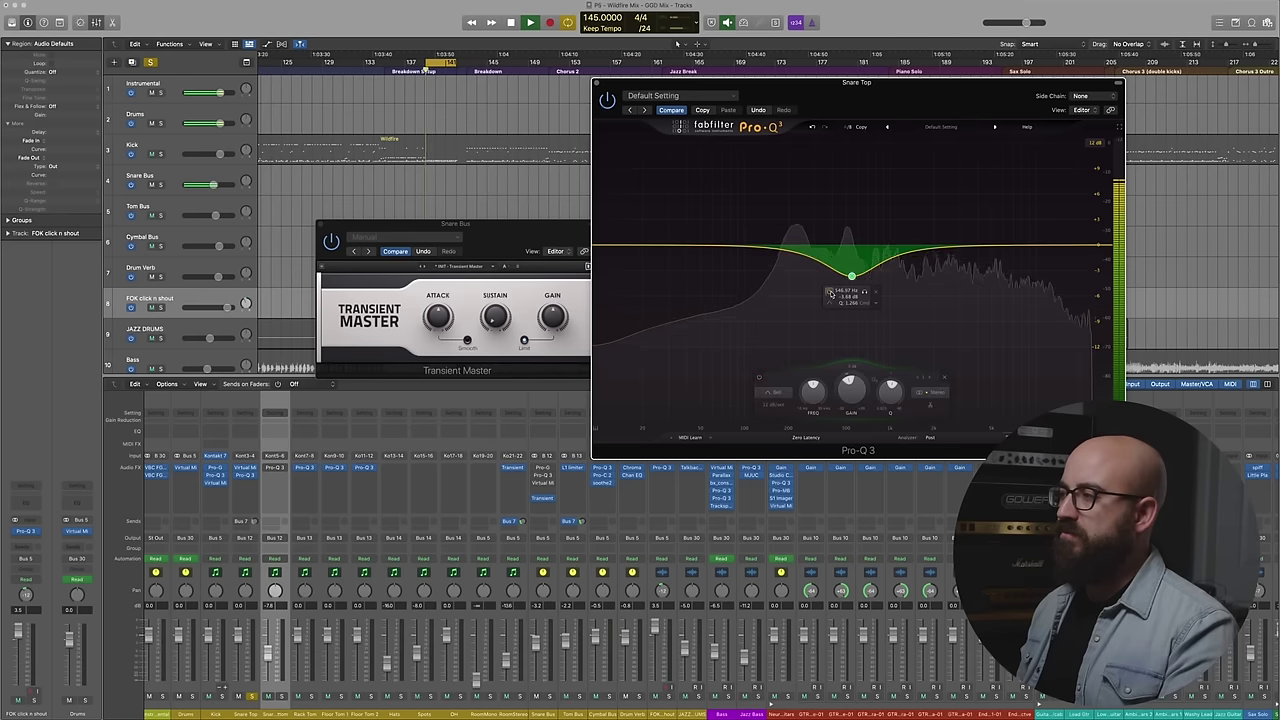
- Deepen the Snare Top's midrange cut to about -4.7 dB near 570 Hz and compare it bypassed and active
mouse_move(851, 275)
left_mouse_down()
mouse_move(850, 163)
mouse_move(850, 298)
mouse_move(854, 285)
left_mouse_up()
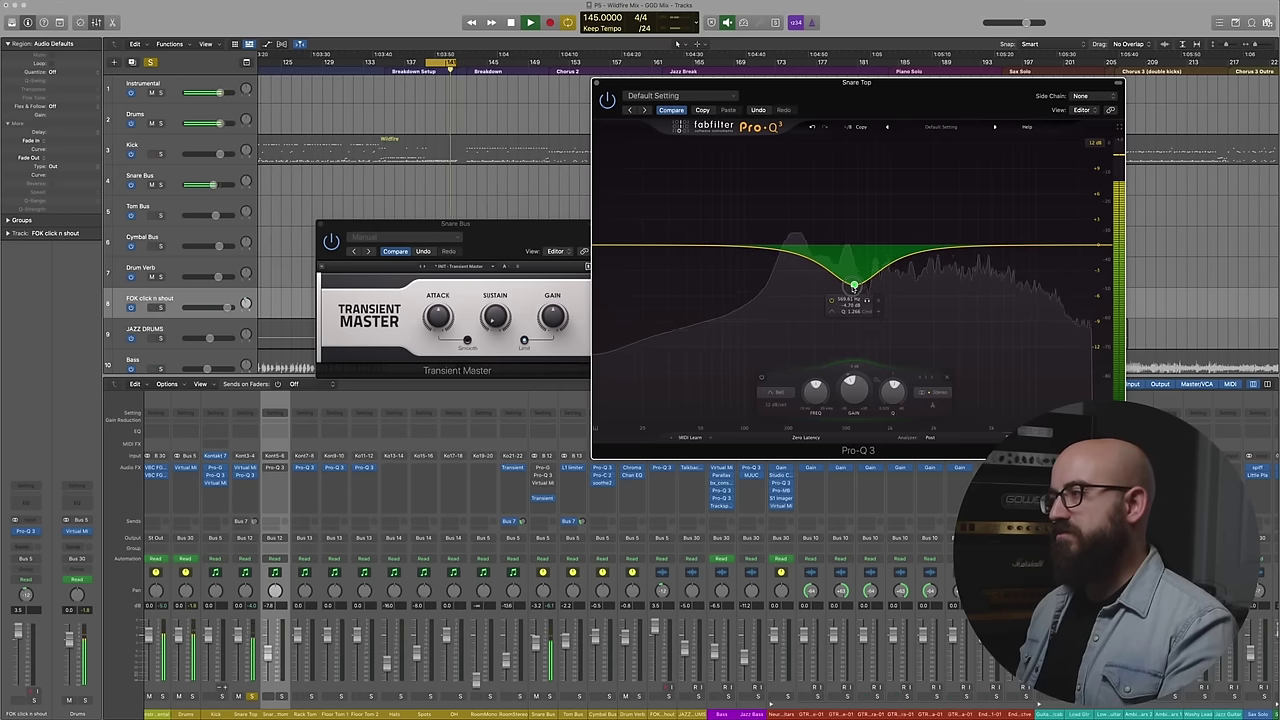
left_click(831, 300)
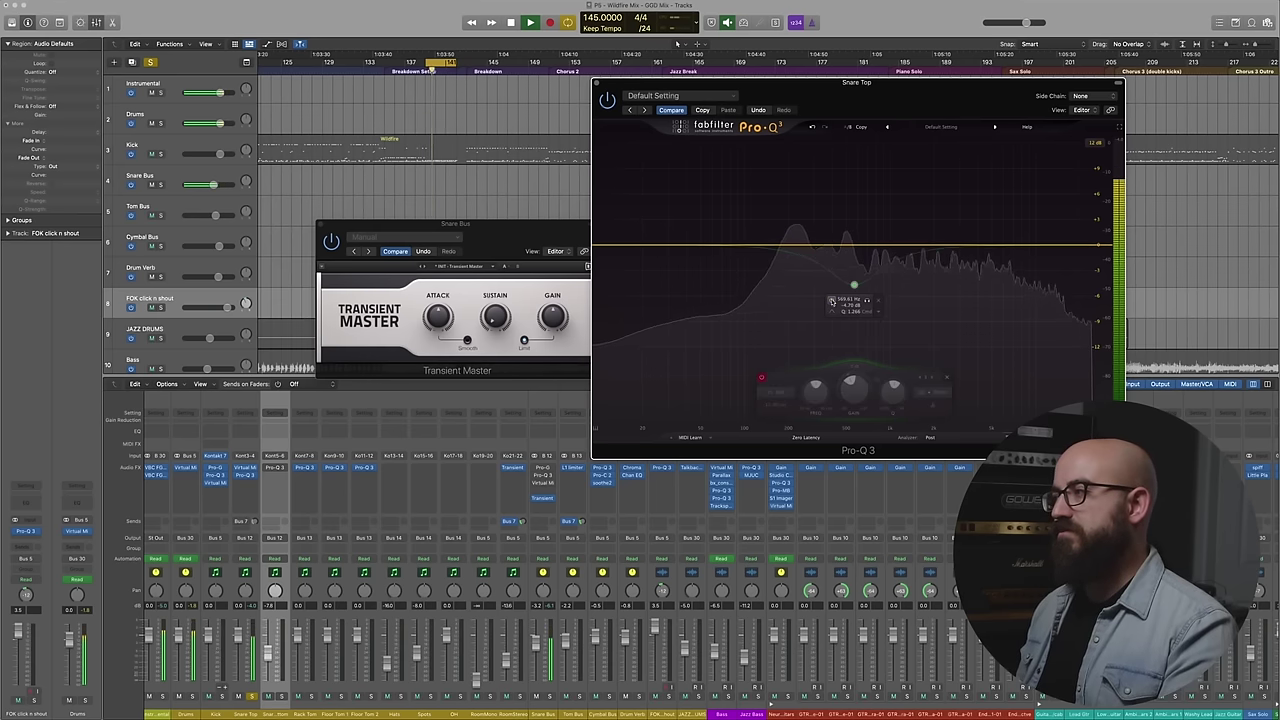
left_click(831, 300)
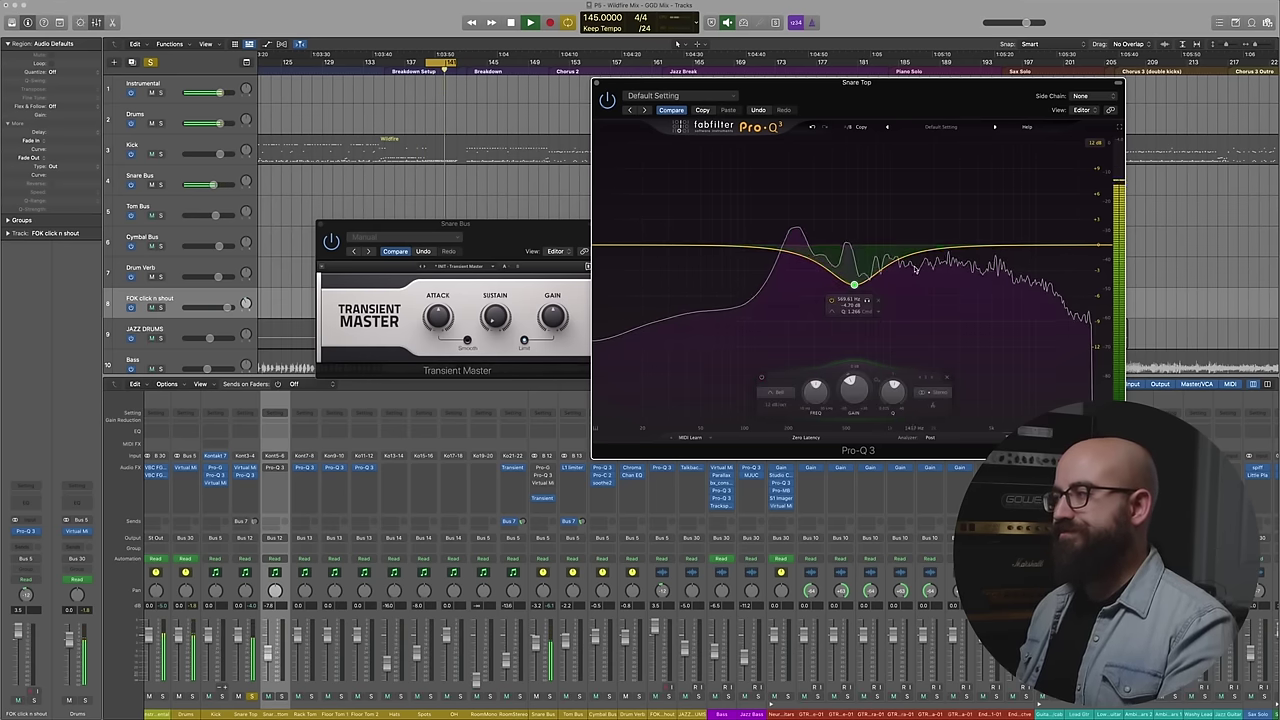
key("space")
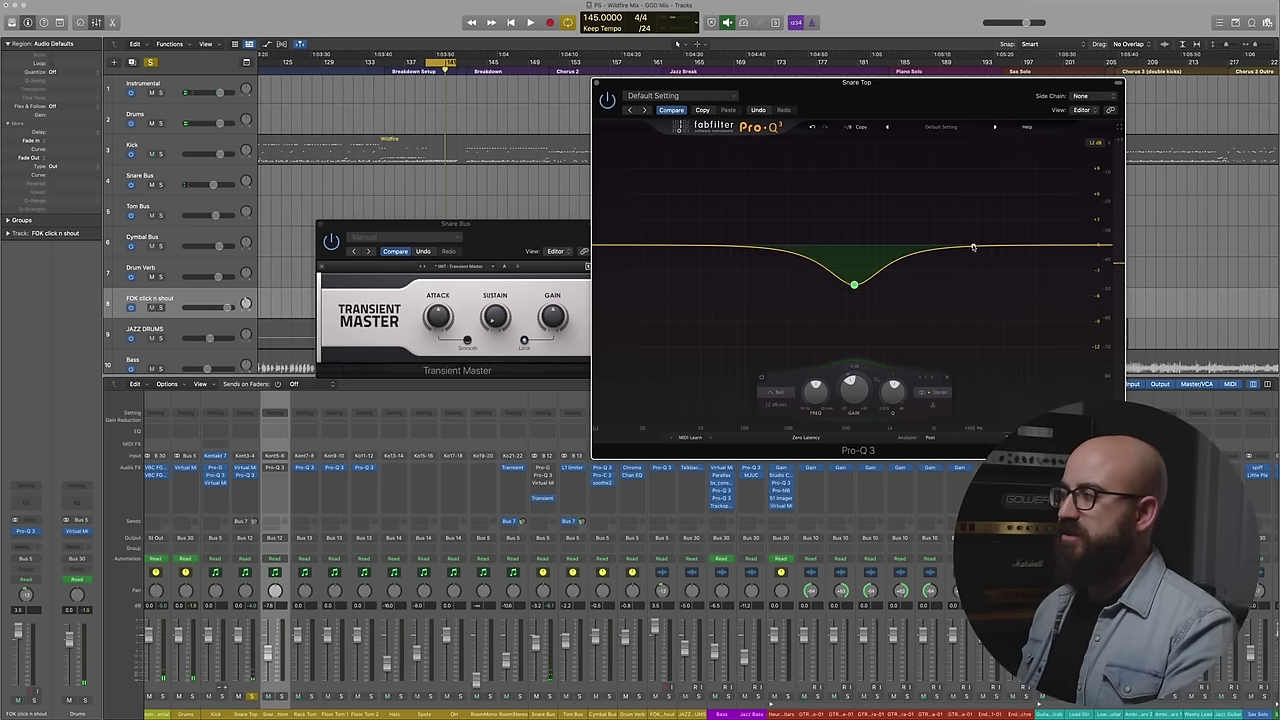
- Try a boost of about 6.6 dB near 2.7 kHz on the Snare Top during playback, removing the band after listening
key("space")
left_click_drag(940, 246, 955, 190)
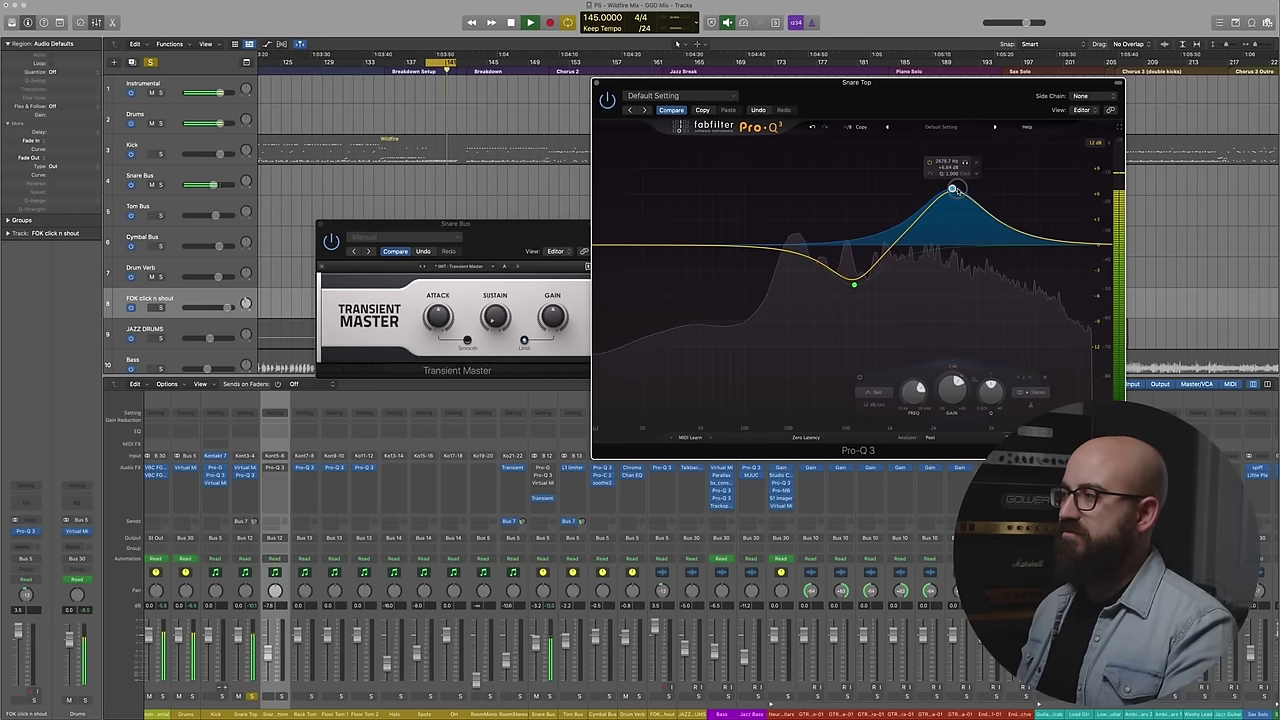
key("Delete")
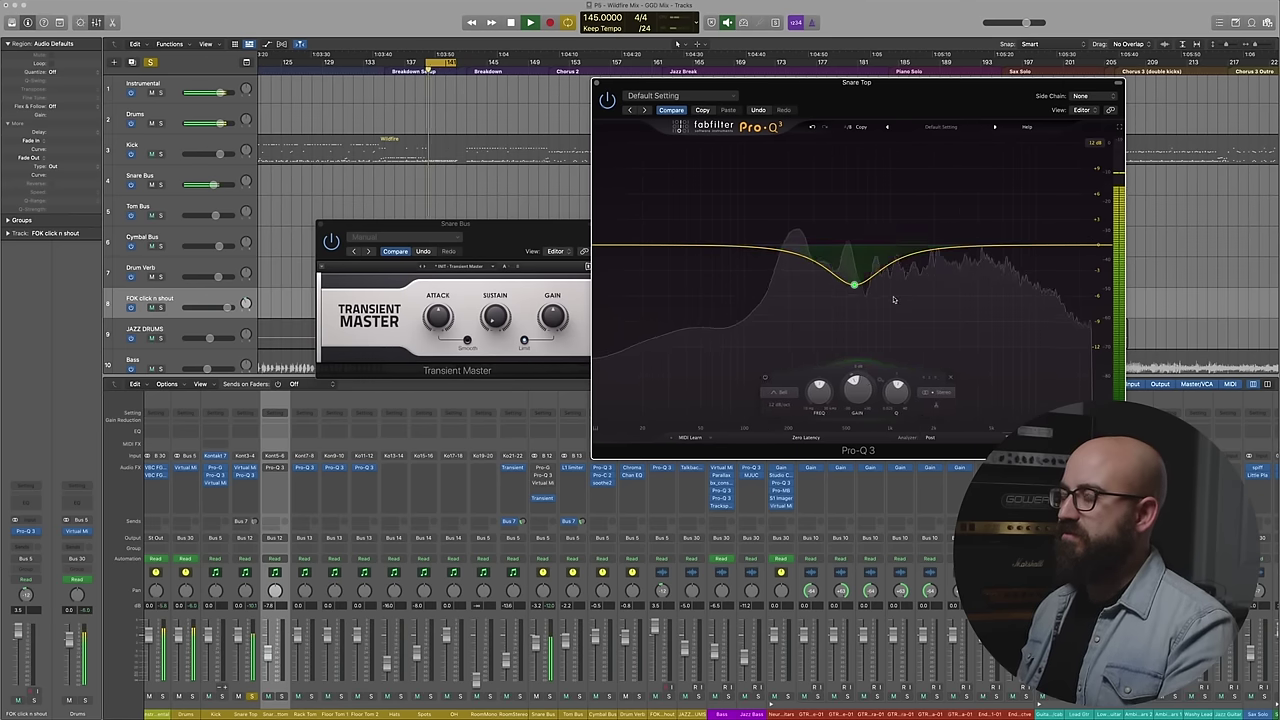
key("space")
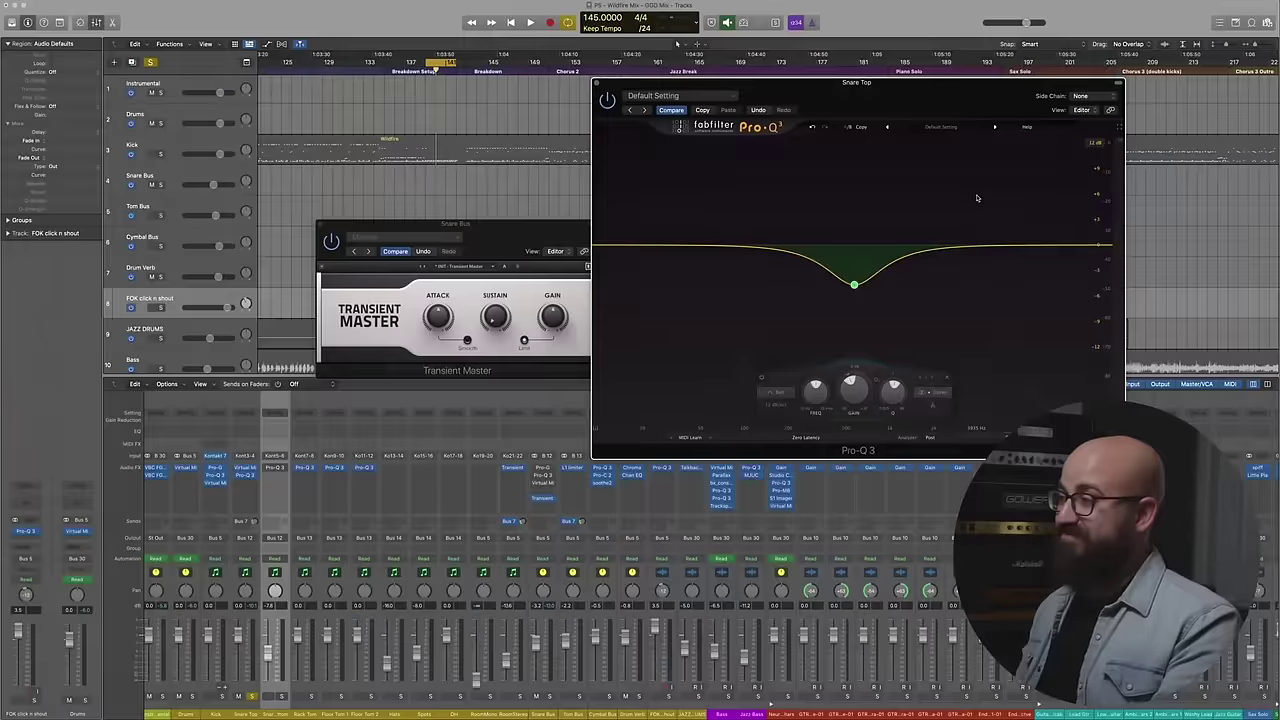
- Close the Snare Top's EQ, solo only the Snare Bottom channel, and bypass the Snare Bus Transient Master
left_click(598, 83)
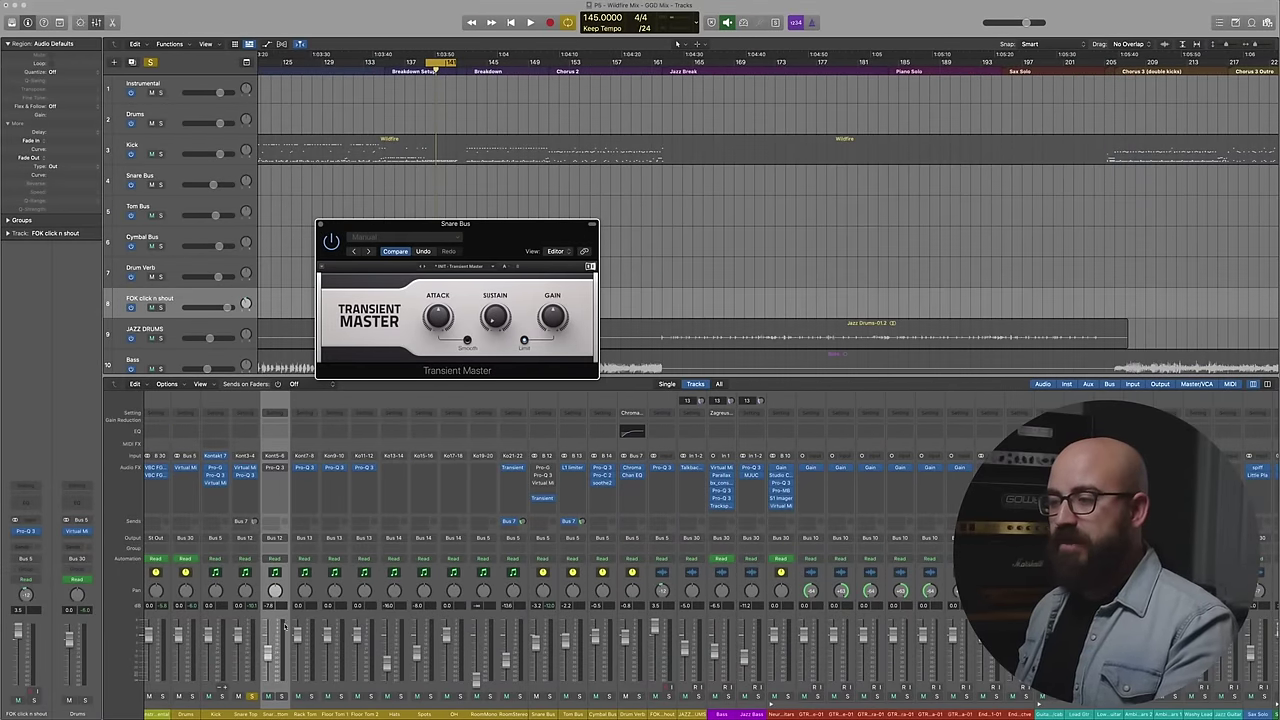
left_click(282, 697)
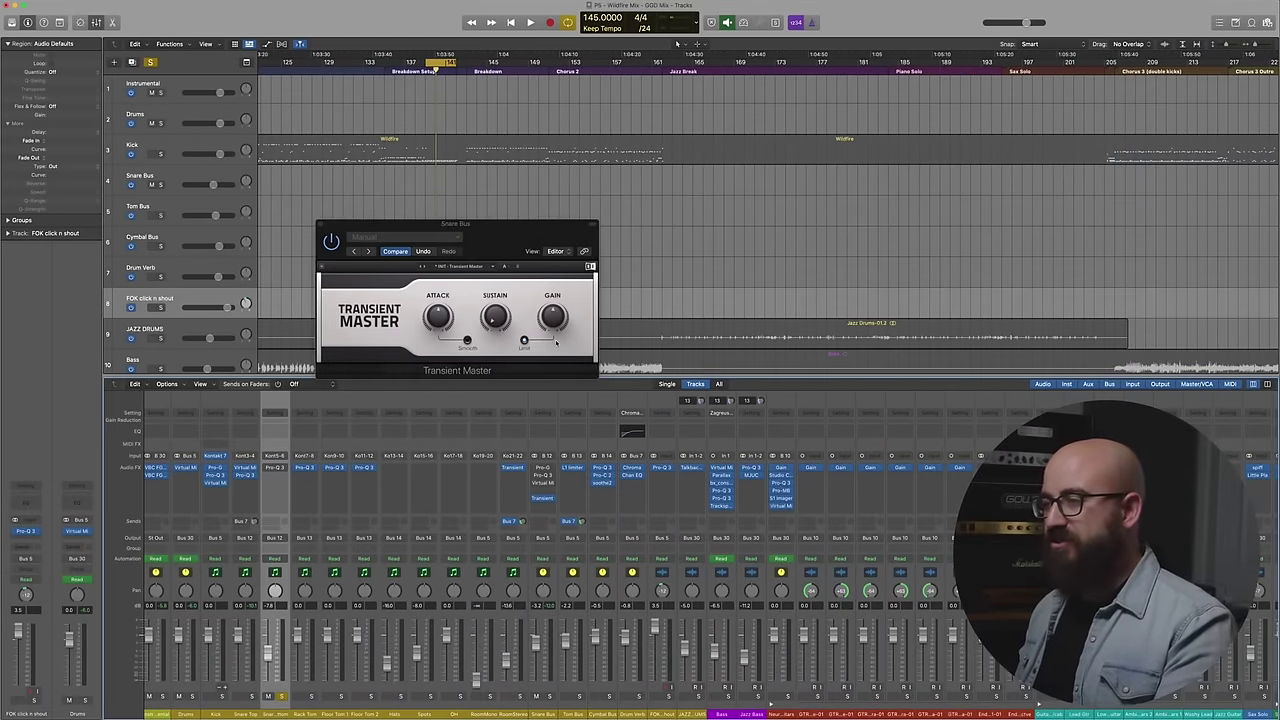
left_click(345, 251)
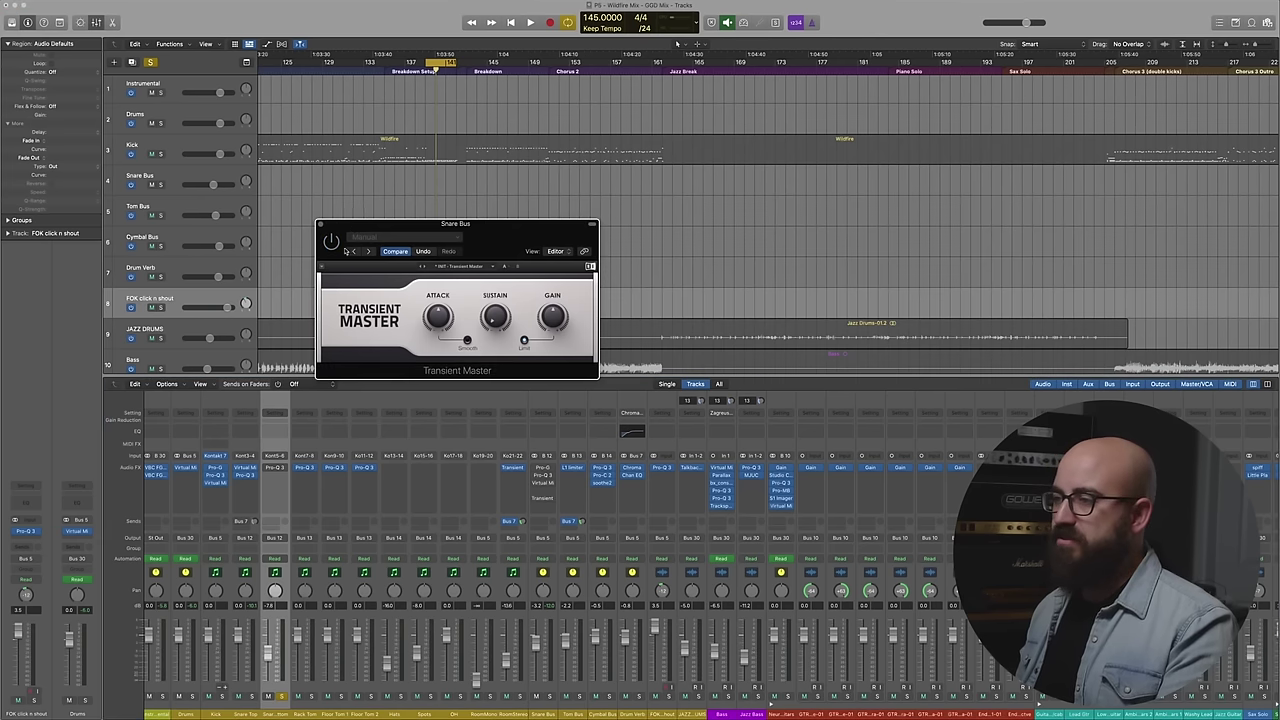
- Open the Snare Bottom's Pro-Q 3, clear its EQ bands, and play the channel without processing
left_click(274, 467)
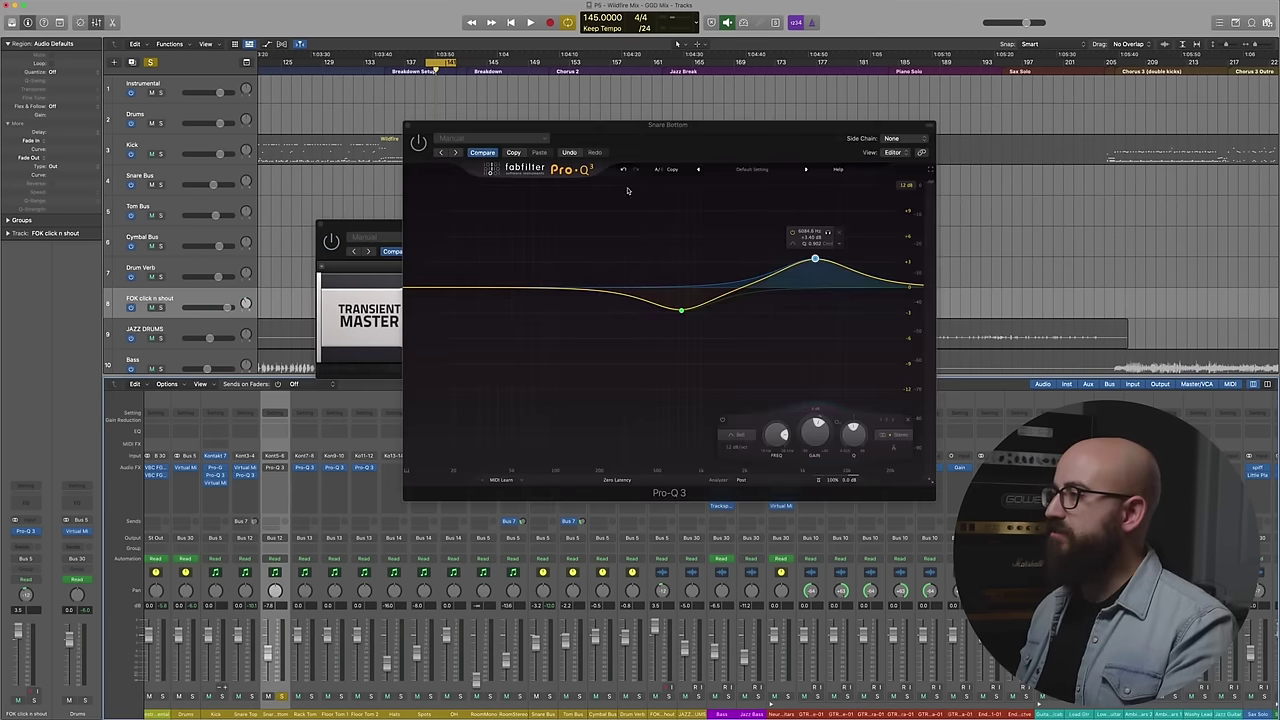
left_click_drag(715, 137, 875, 86)
left_click(350, 243)
key("space")
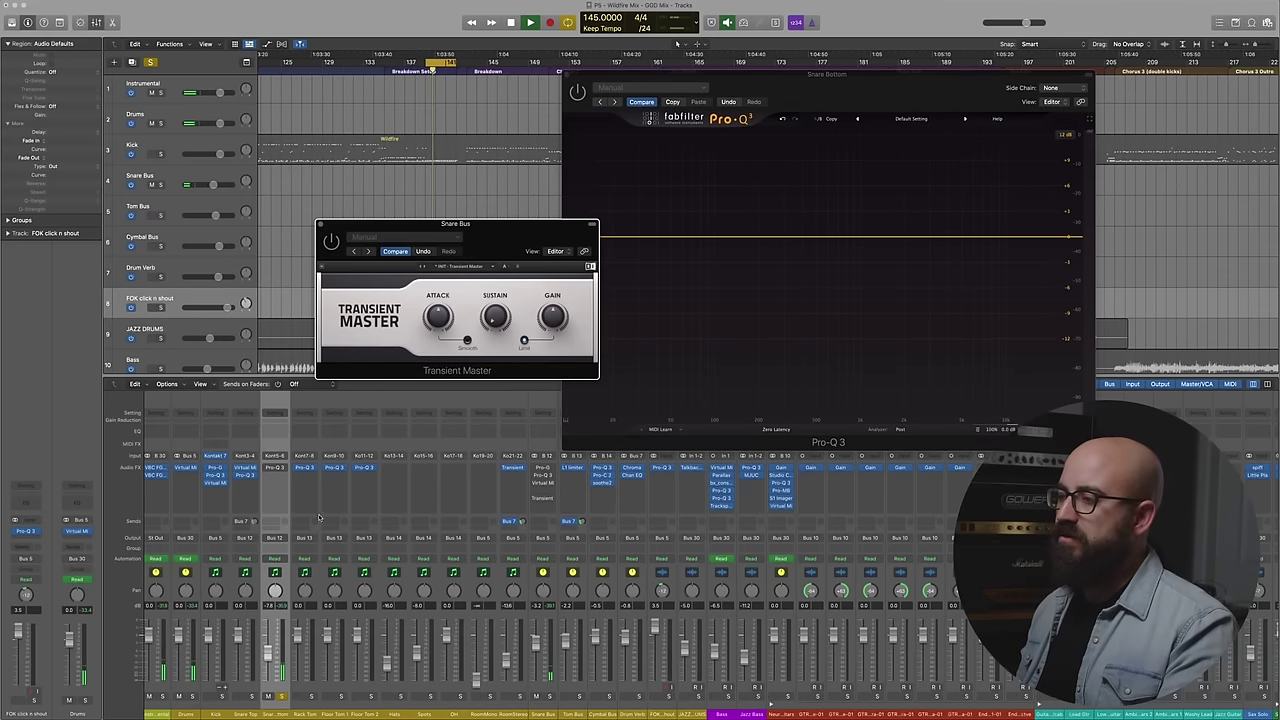
- Raise the Snare Bottom fader to 3.1 dB during playback and reactivate the Snare Bus Transient Master and the channel's Pro-Q 3
left_click_drag(267, 655, 268, 627)
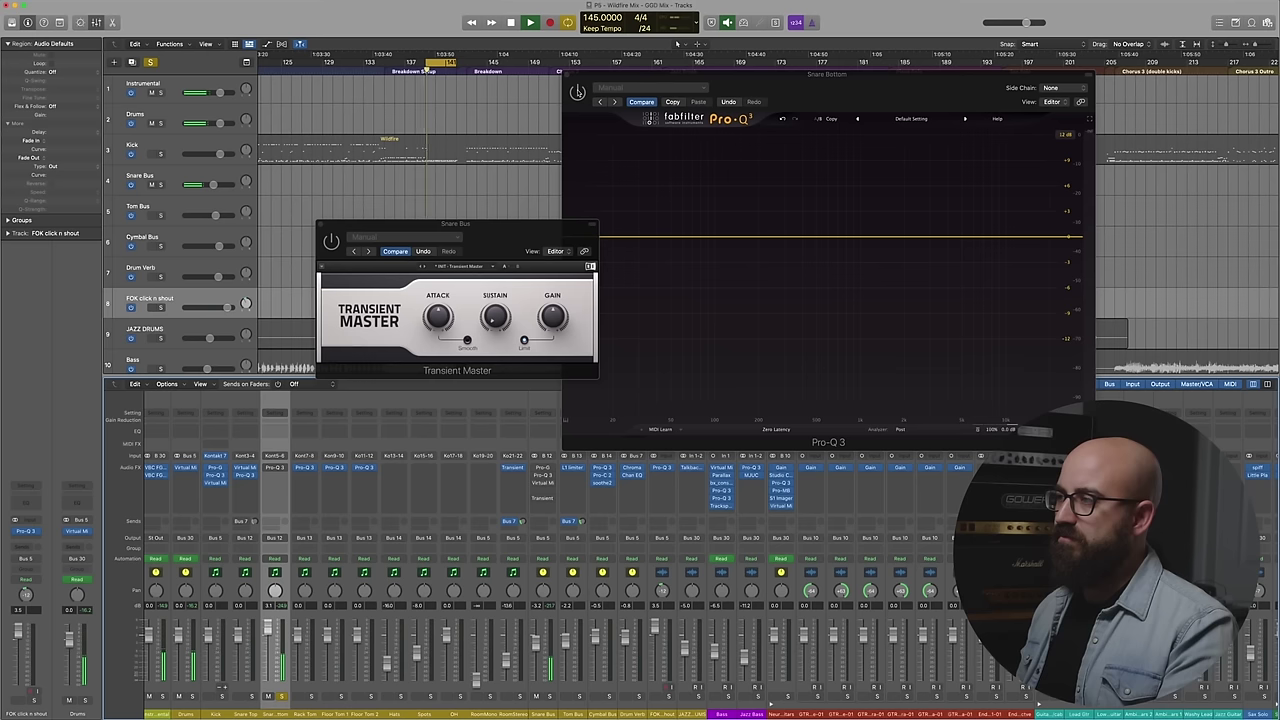
left_click(329, 253)
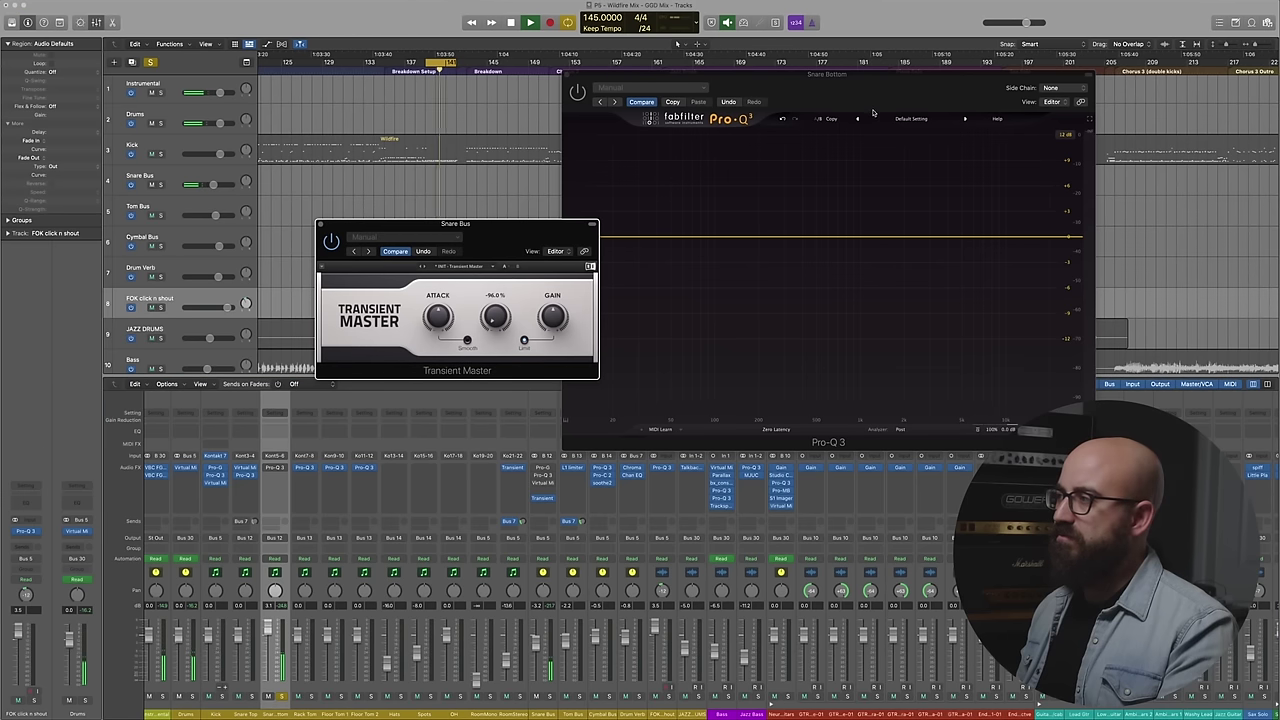
left_click_drag(545, 228, 447, 150)
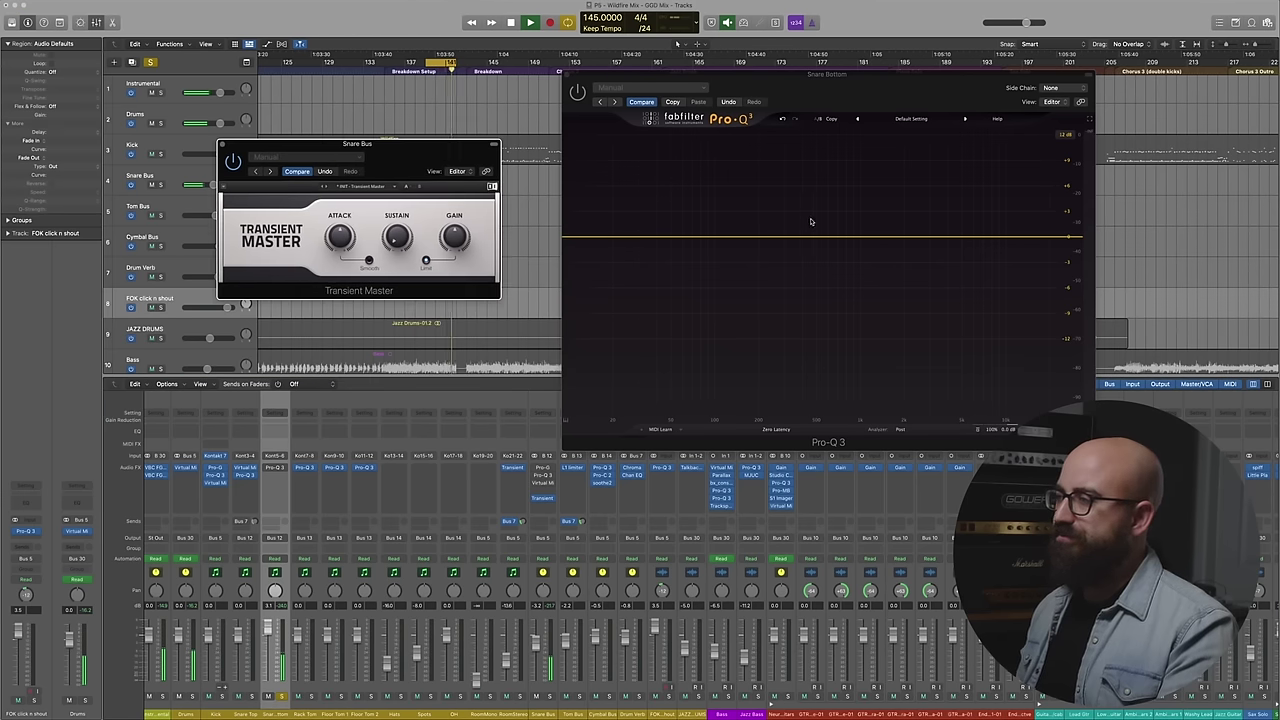
left_click(845, 240)
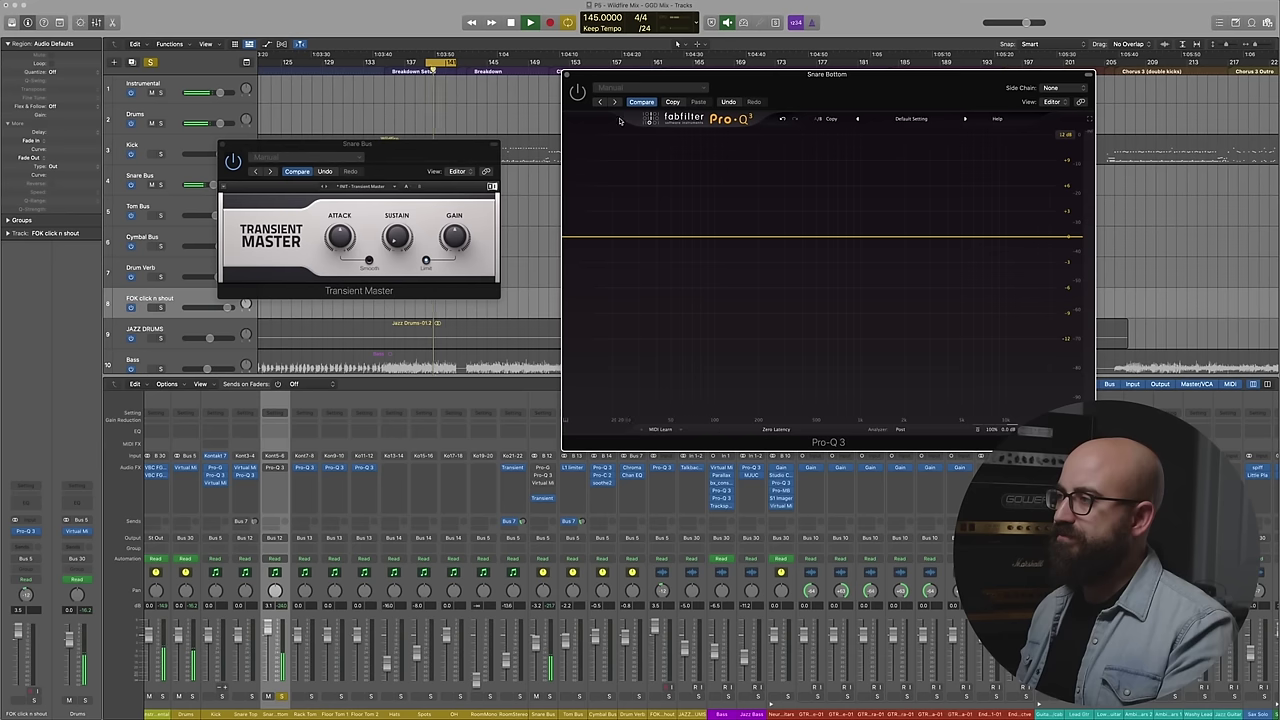
key("space")
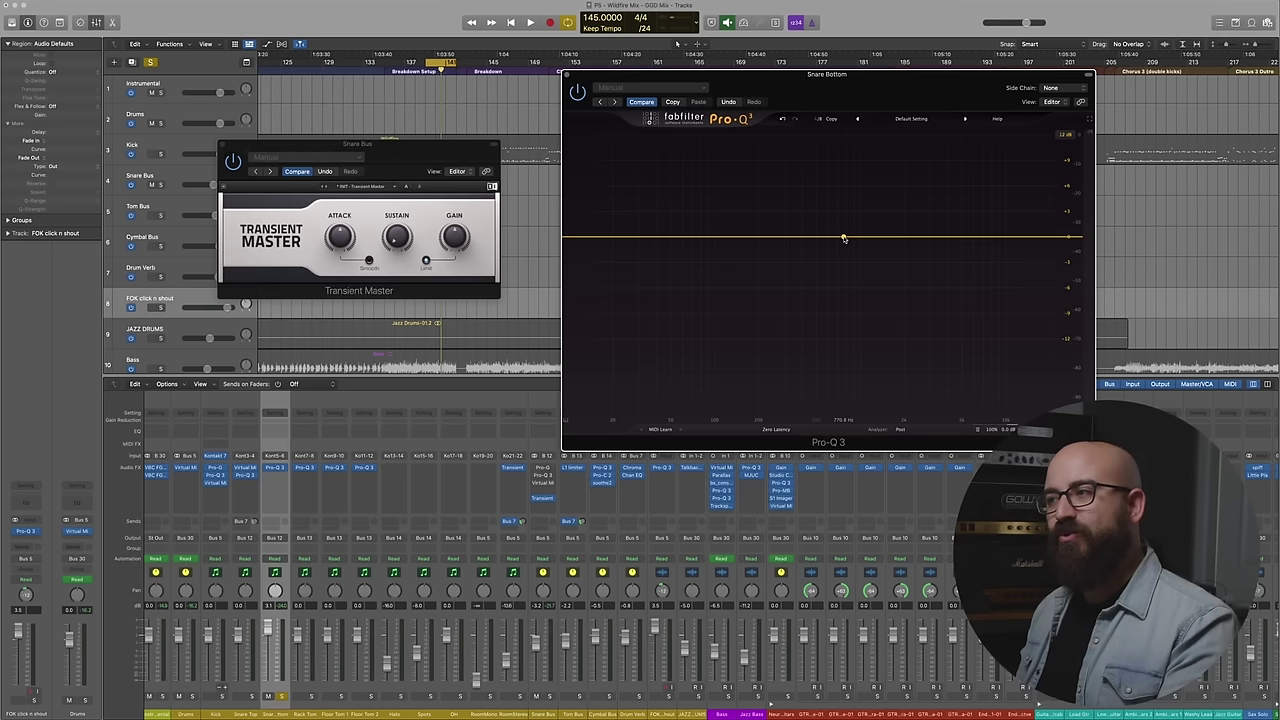
- Locate a resonance near 600 Hz with a boost on the Snare Bottom EQ during playback and turn that band into a broad cut of about 3 dB
key("space")
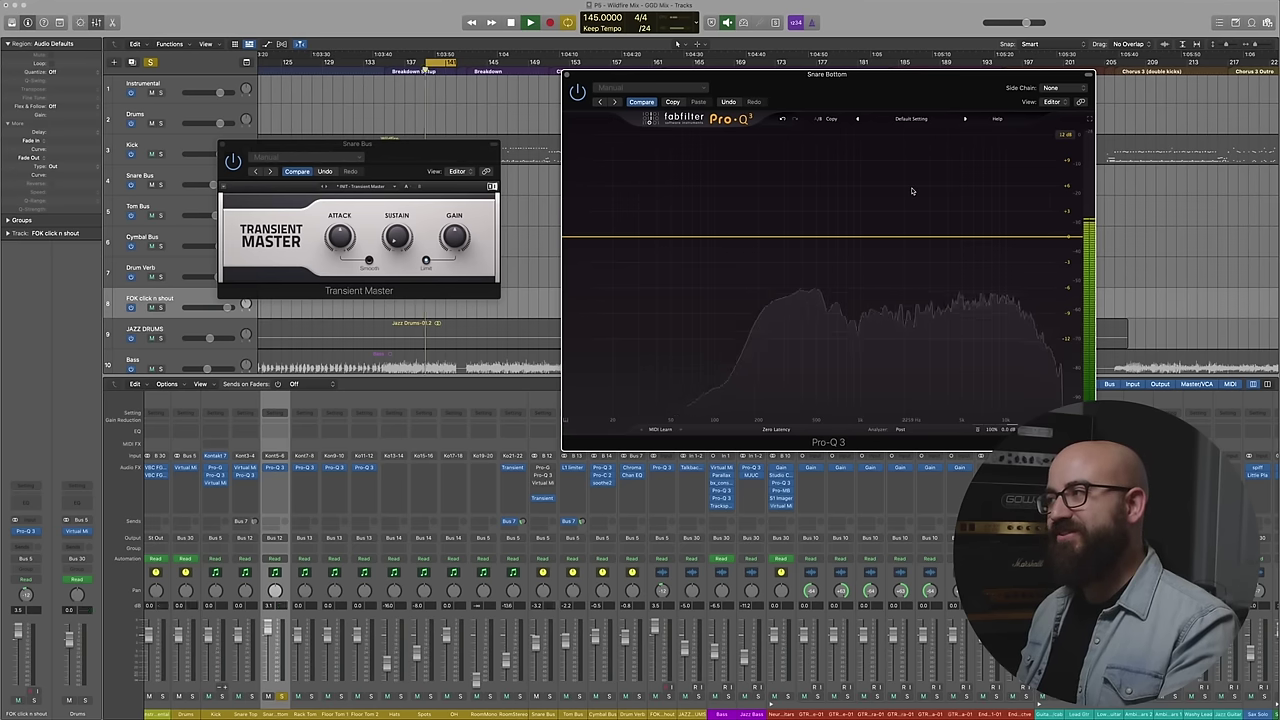
left_click_drag(829, 237, 828, 150)
scroll(814, 149, "up", 3)
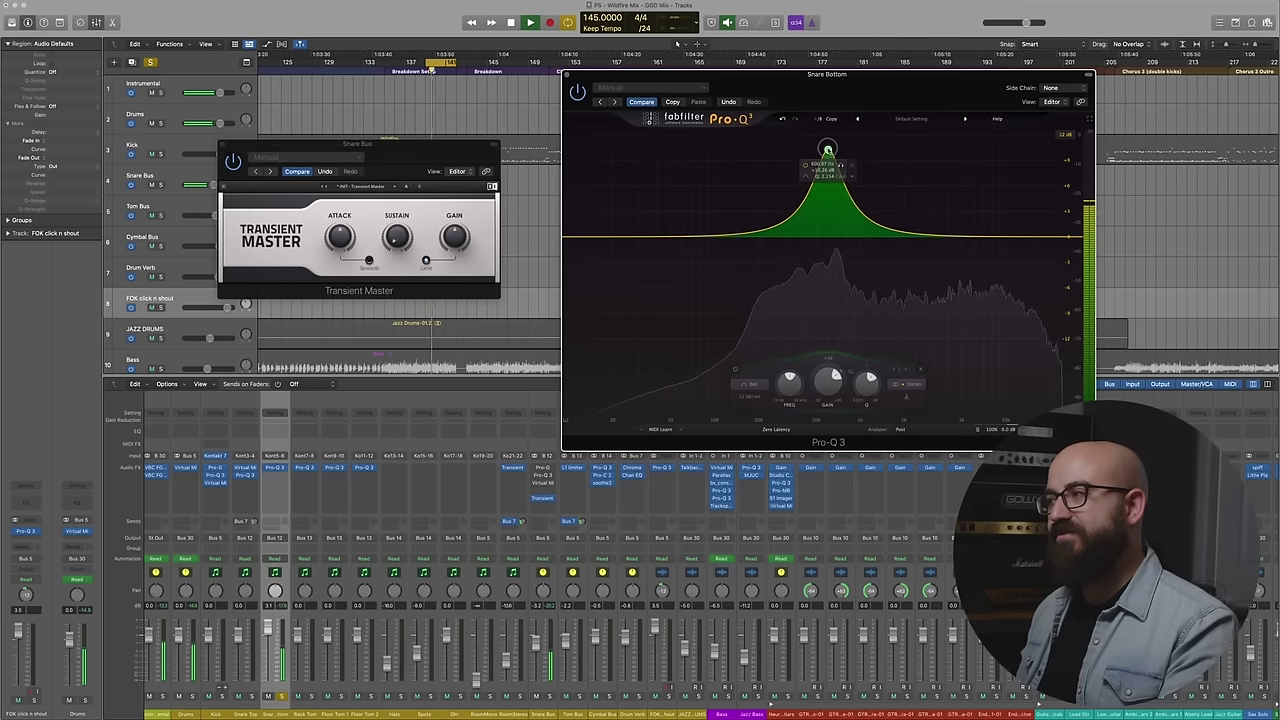
left_click_drag(828, 381, 824, 430)
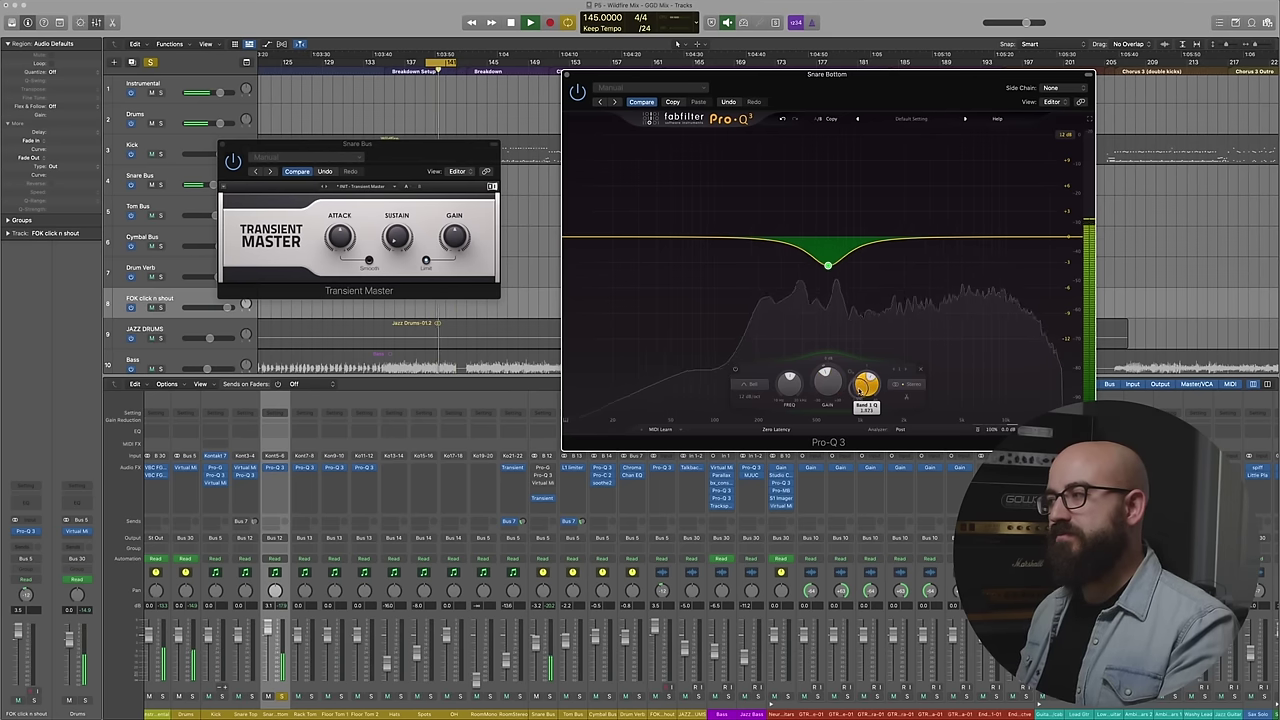
key("space")
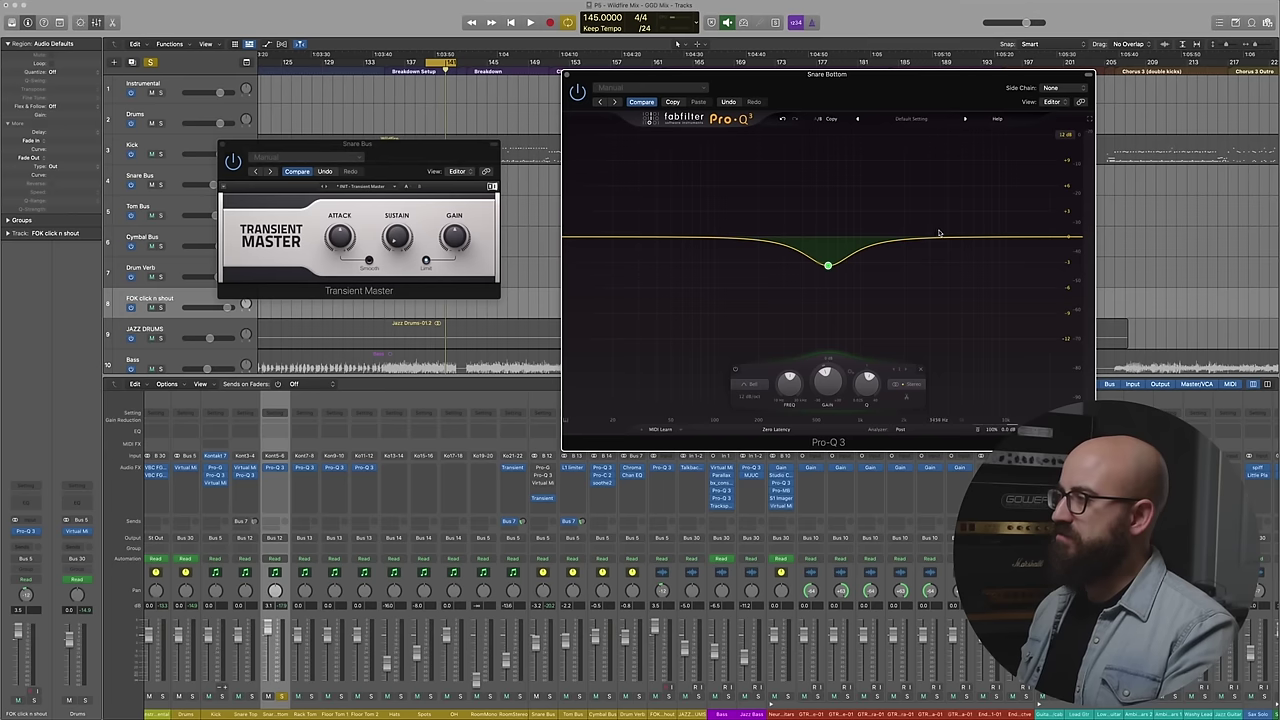
- Add a wide boost of about 3.2 dB near 5.3 kHz to the Snare Bottom EQ and compare the plug-in's A and B settings
key("space")
left_click_drag(951, 237, 965, 212)
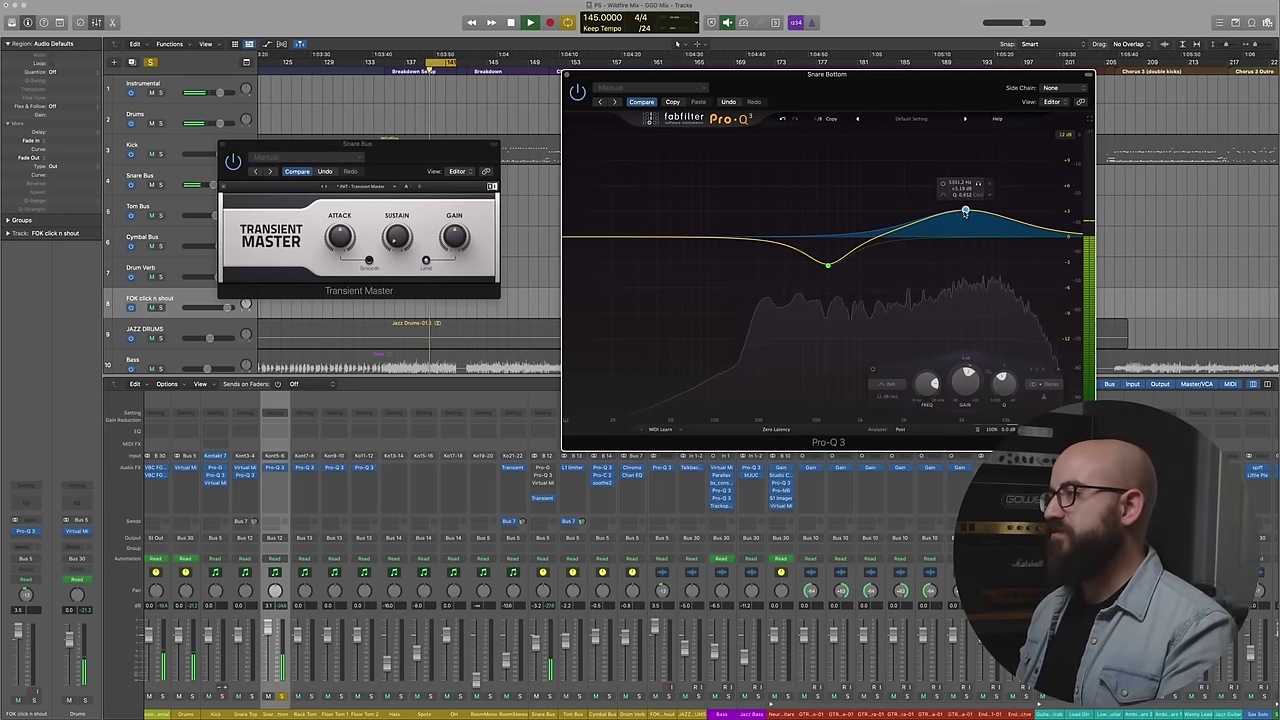
left_click(817, 119)
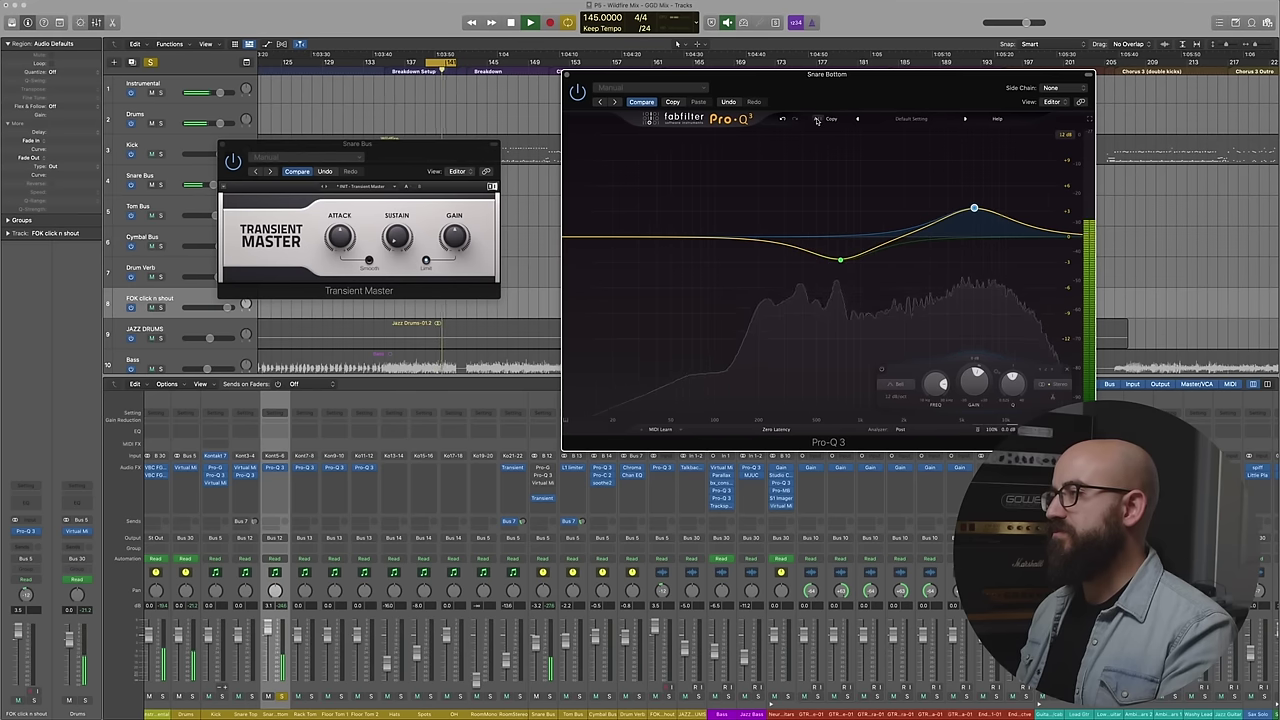
left_click(817, 119)
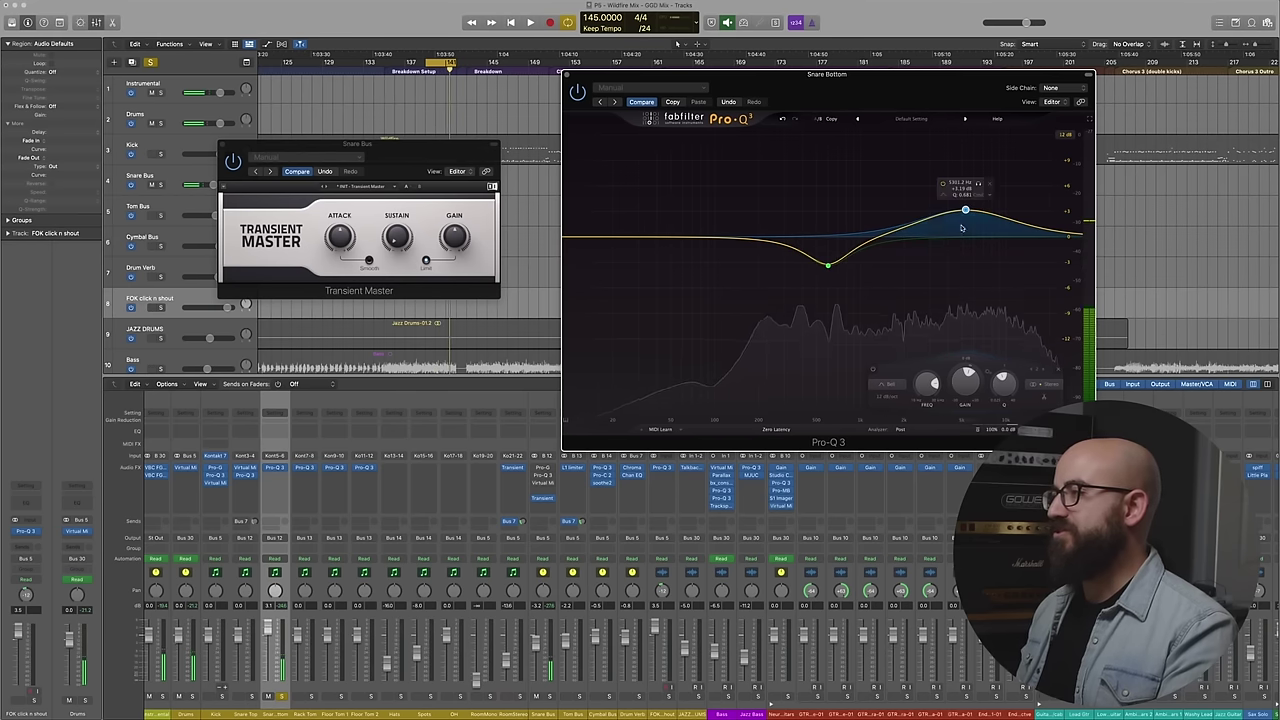
left_click(818, 119)
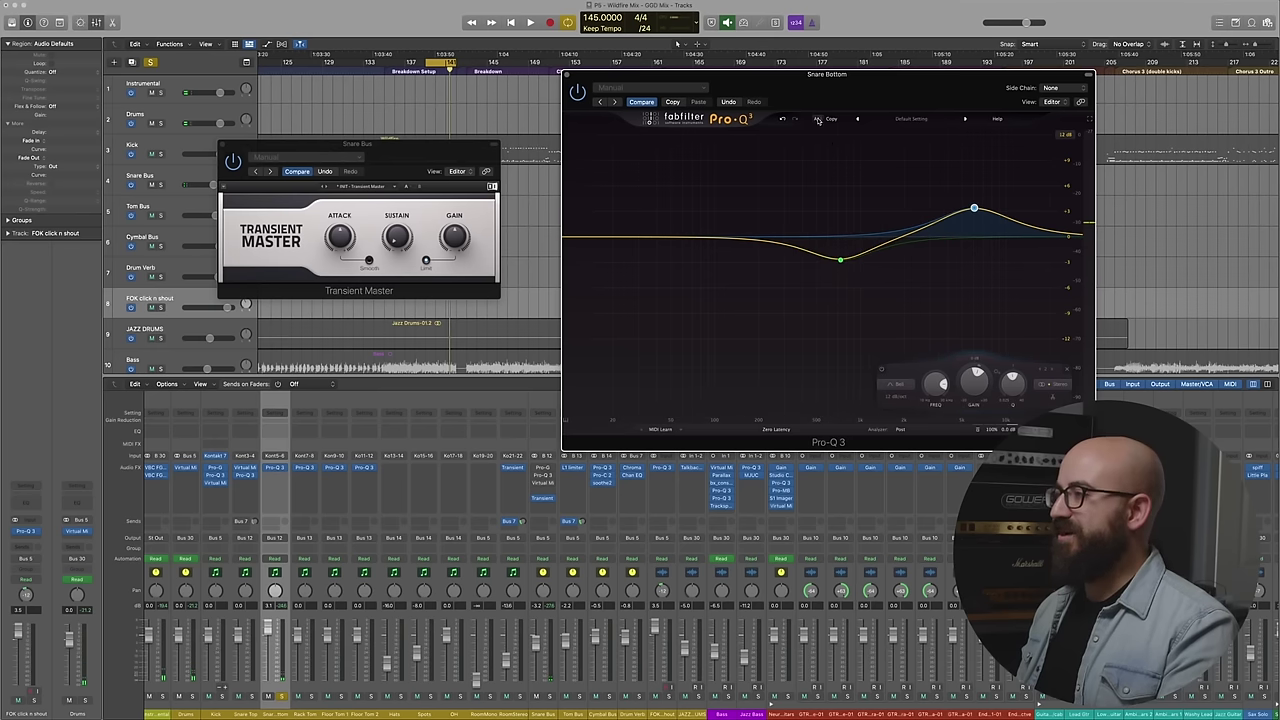
left_click(818, 119)
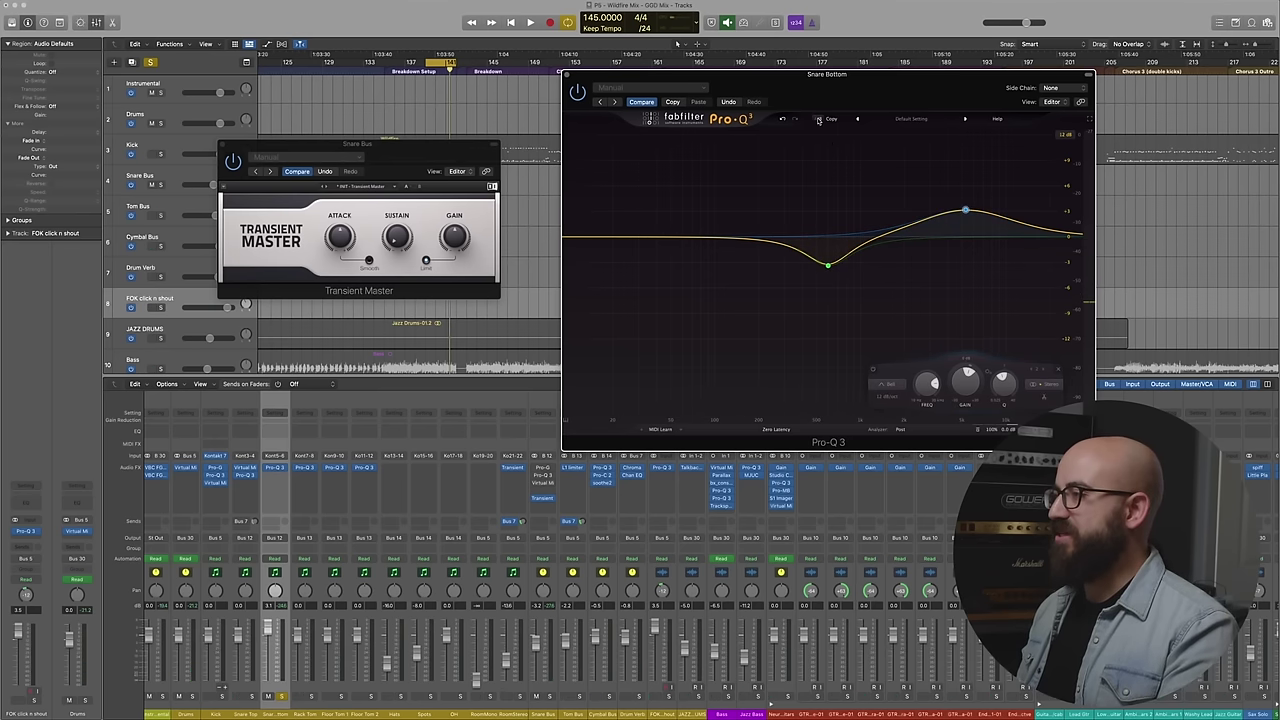
left_click(818, 119)
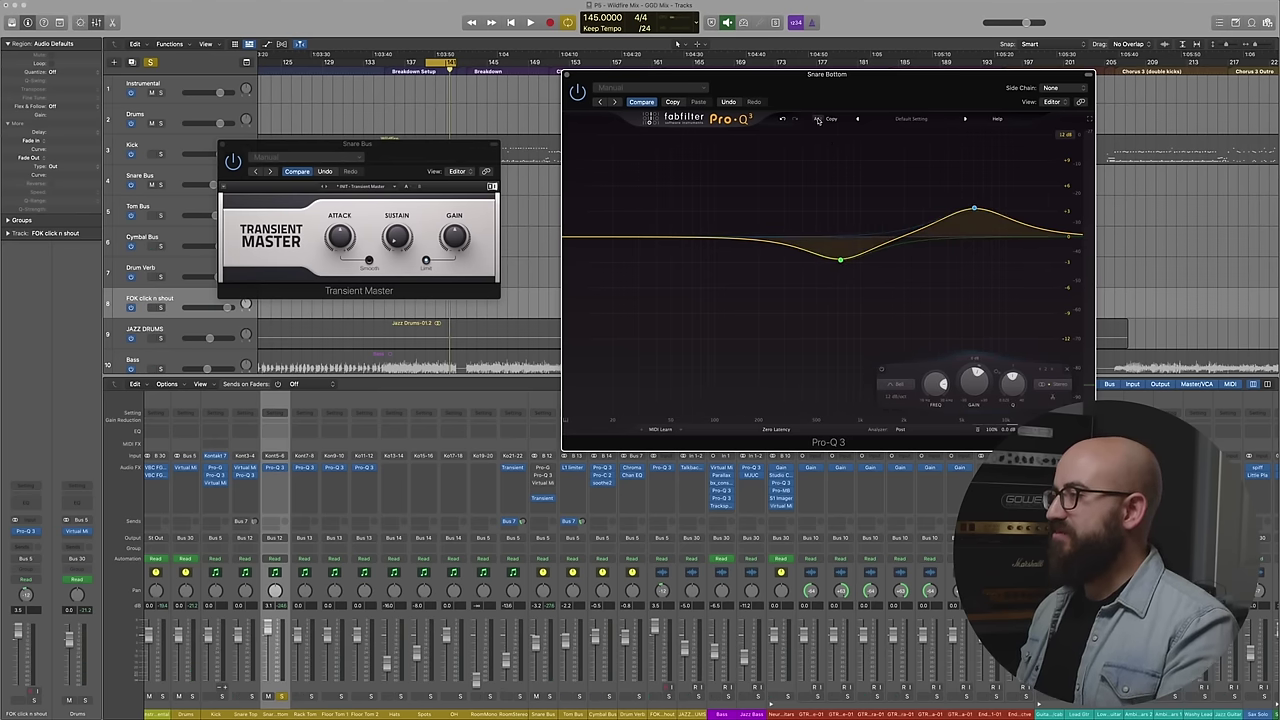
left_click(818, 119)
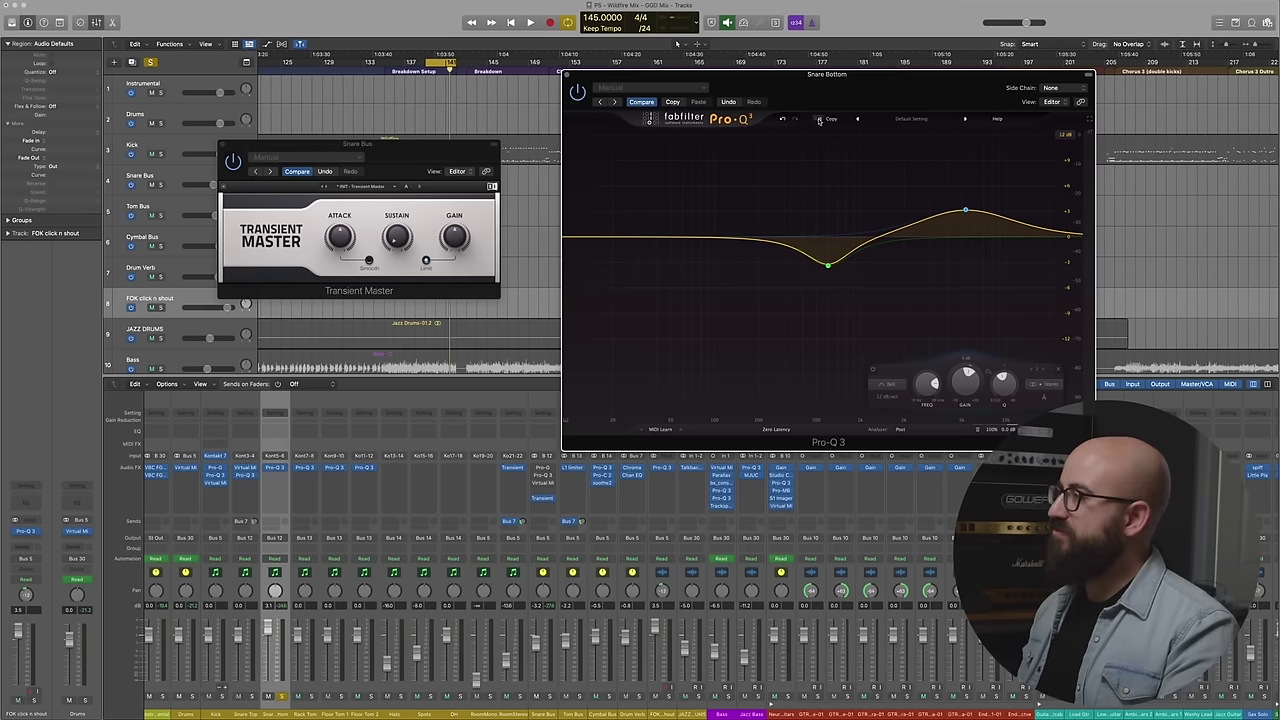
- Bypass the Snare Bus Transient Master during playback and lower the Snare Bottom fader beneath the additionally soloed Snare Top
key("space")
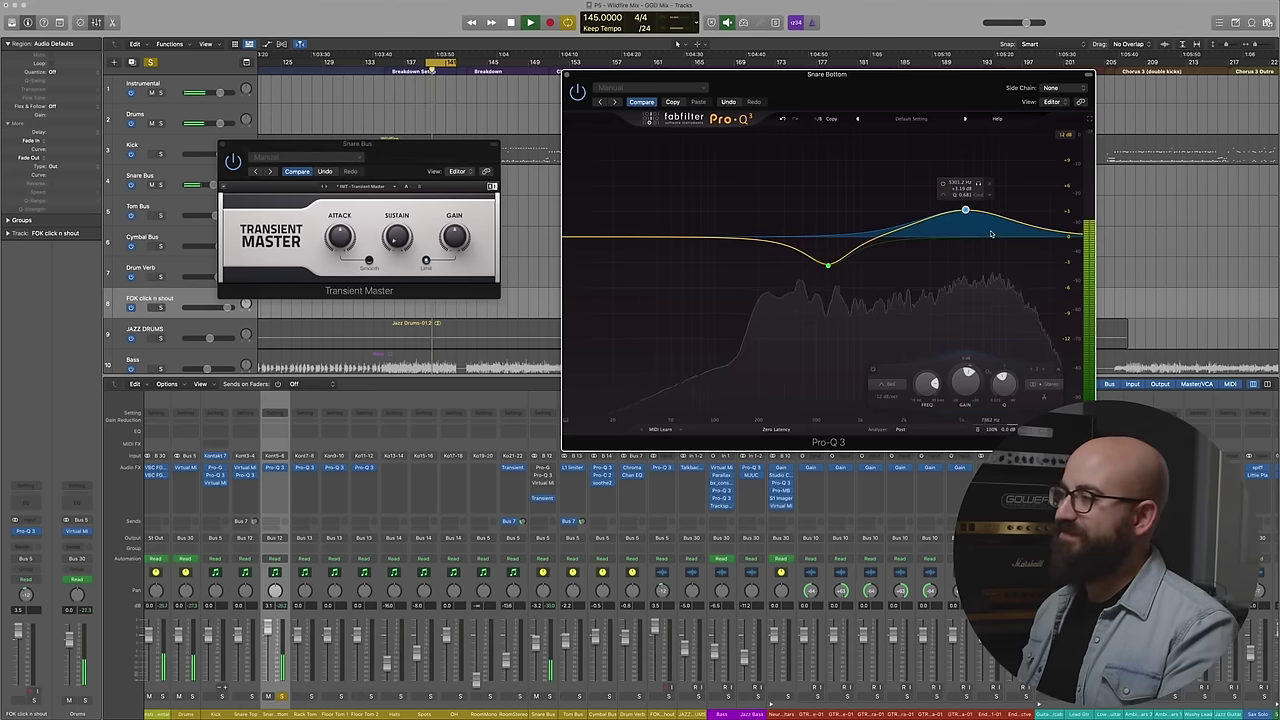
key("space")
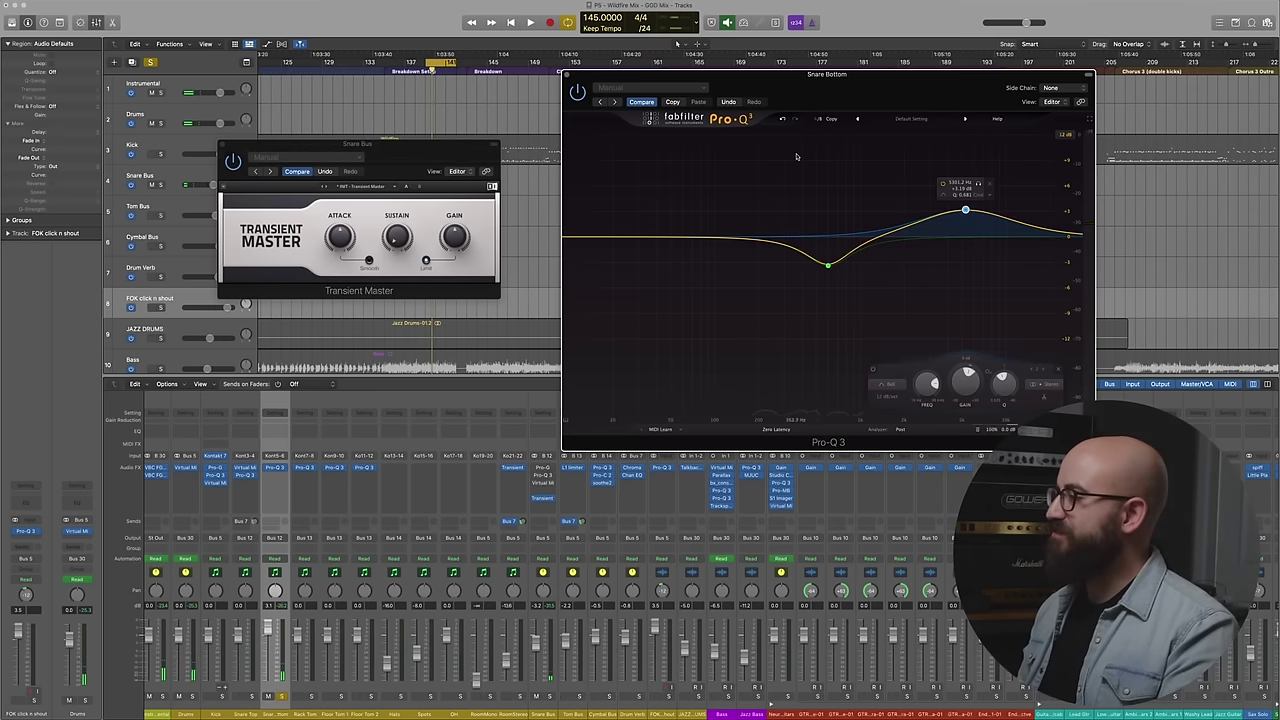
key("space")
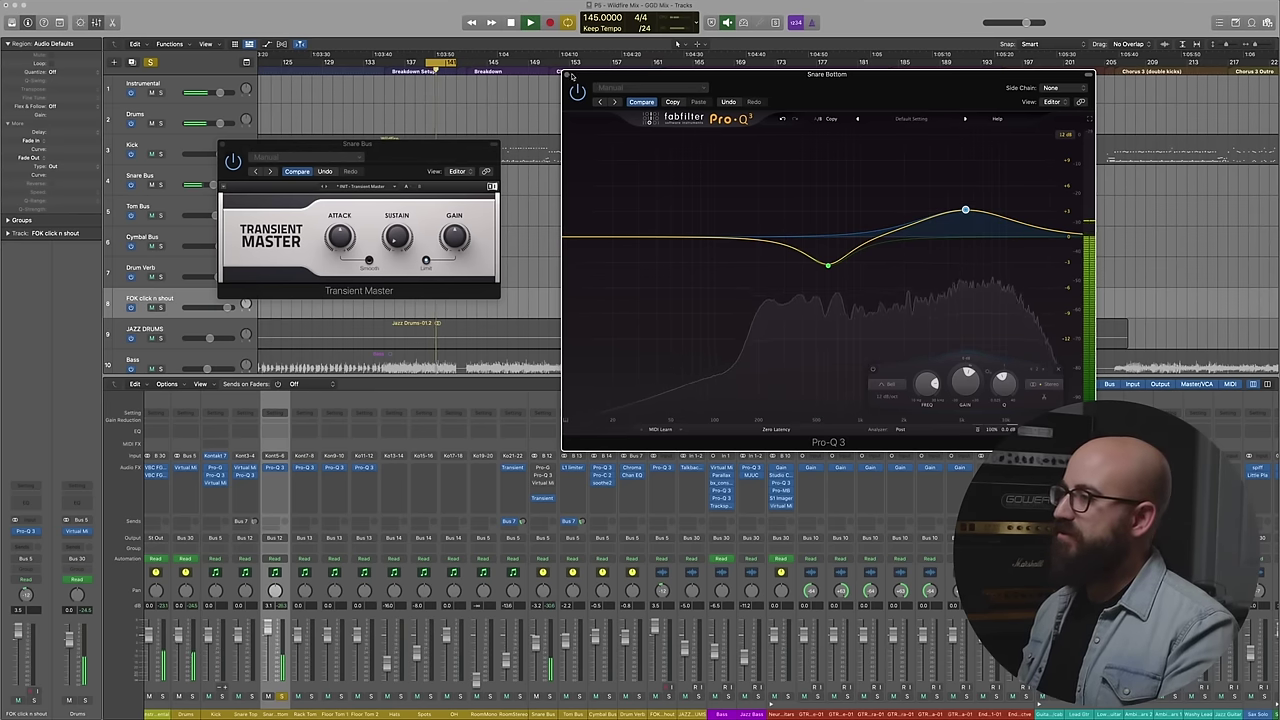
left_click(268, 645)
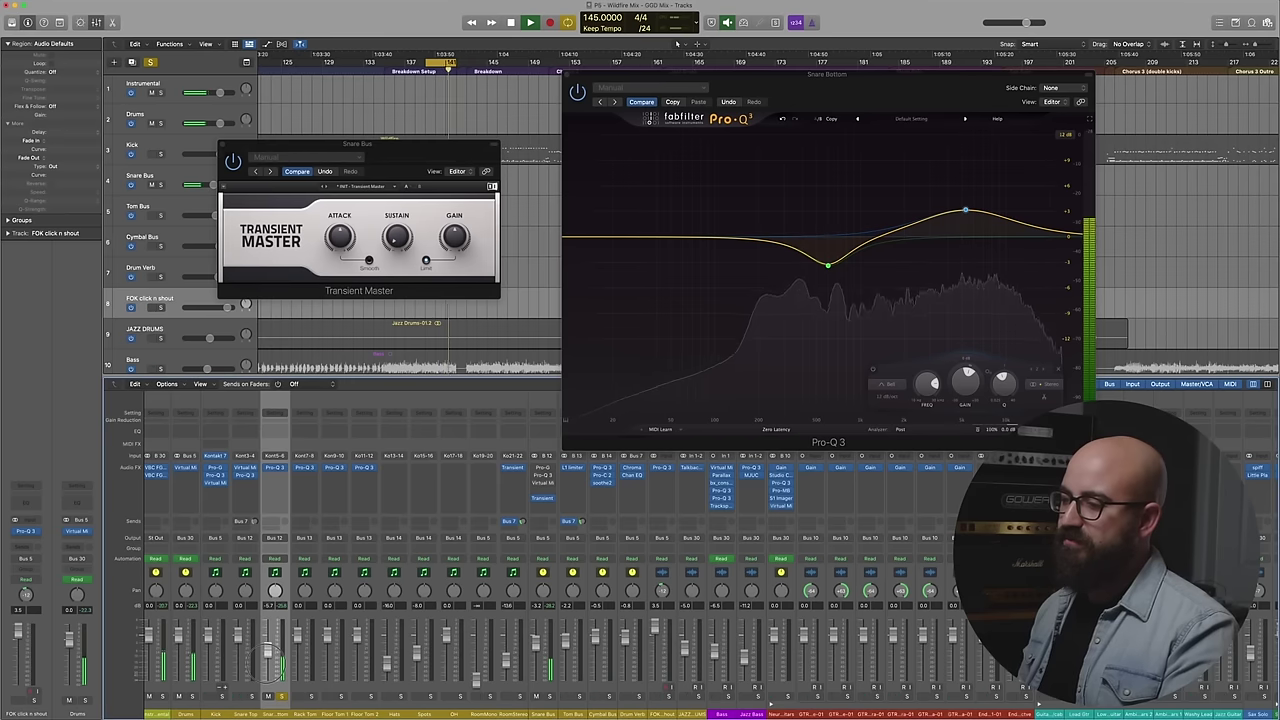
left_click(403, 240)
left_click(266, 660)
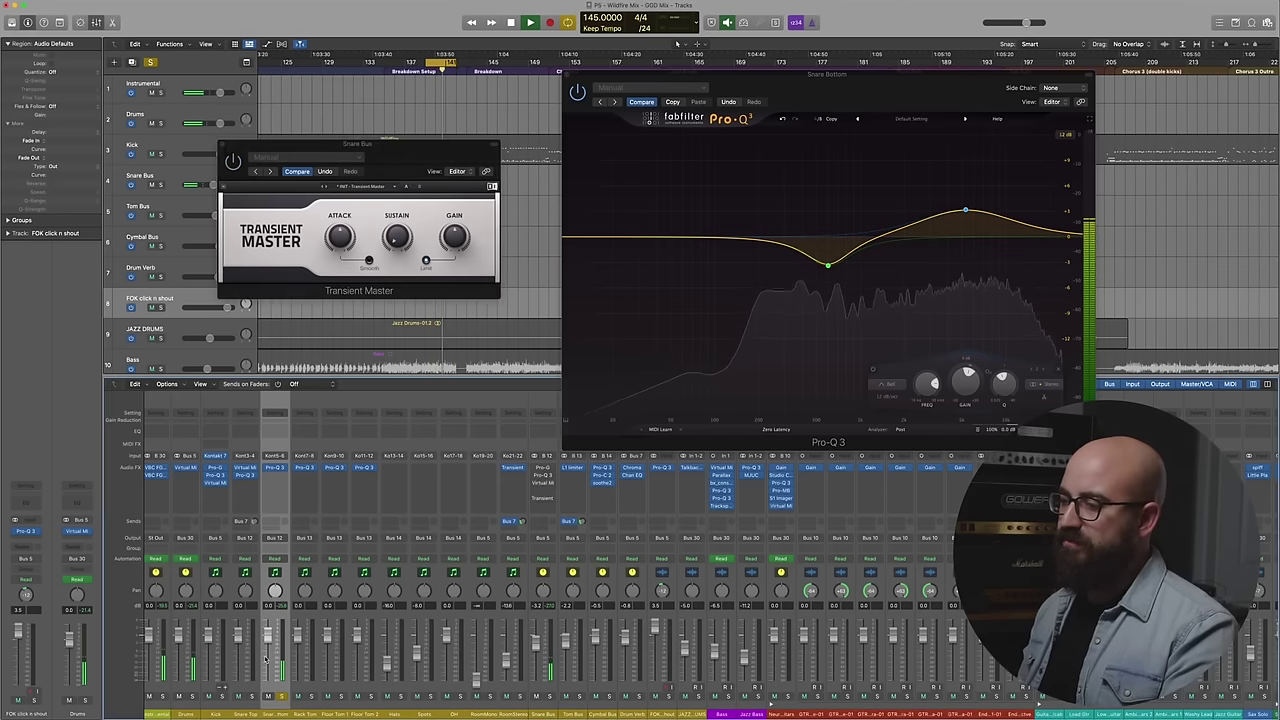
left_click_drag(266, 660, 281, 668)
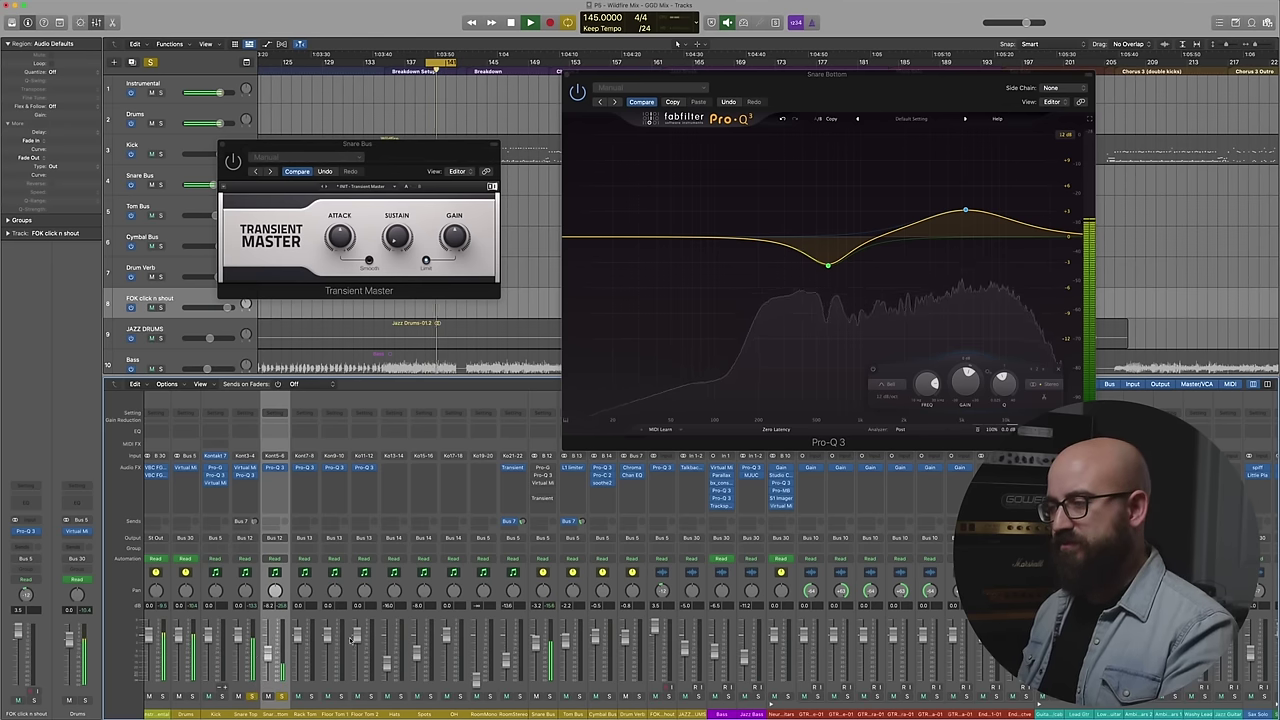
- Close both plug-in windows, stop playback, and unsolo the Snare Top and Snare Bottom with the bottom fader at -7.4 dB
key("super+w")
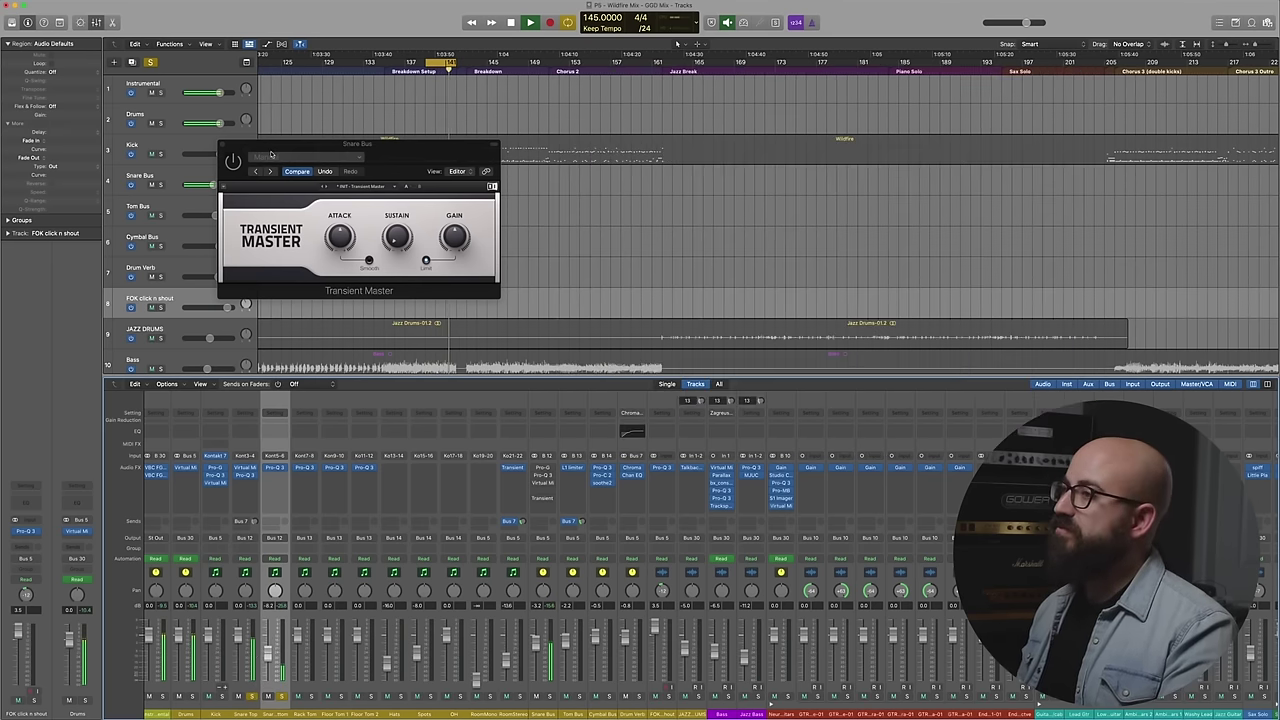
key("space")
left_click(225, 146)
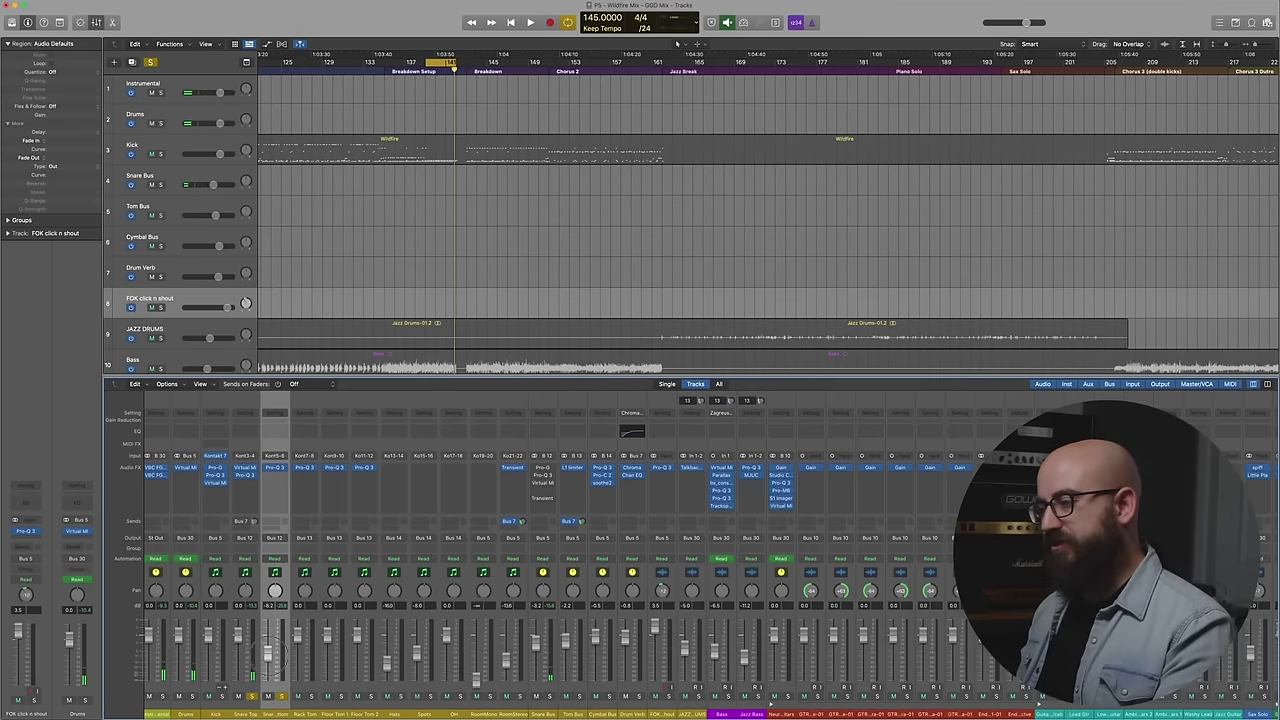
left_click(248, 714)
left_click(251, 696)
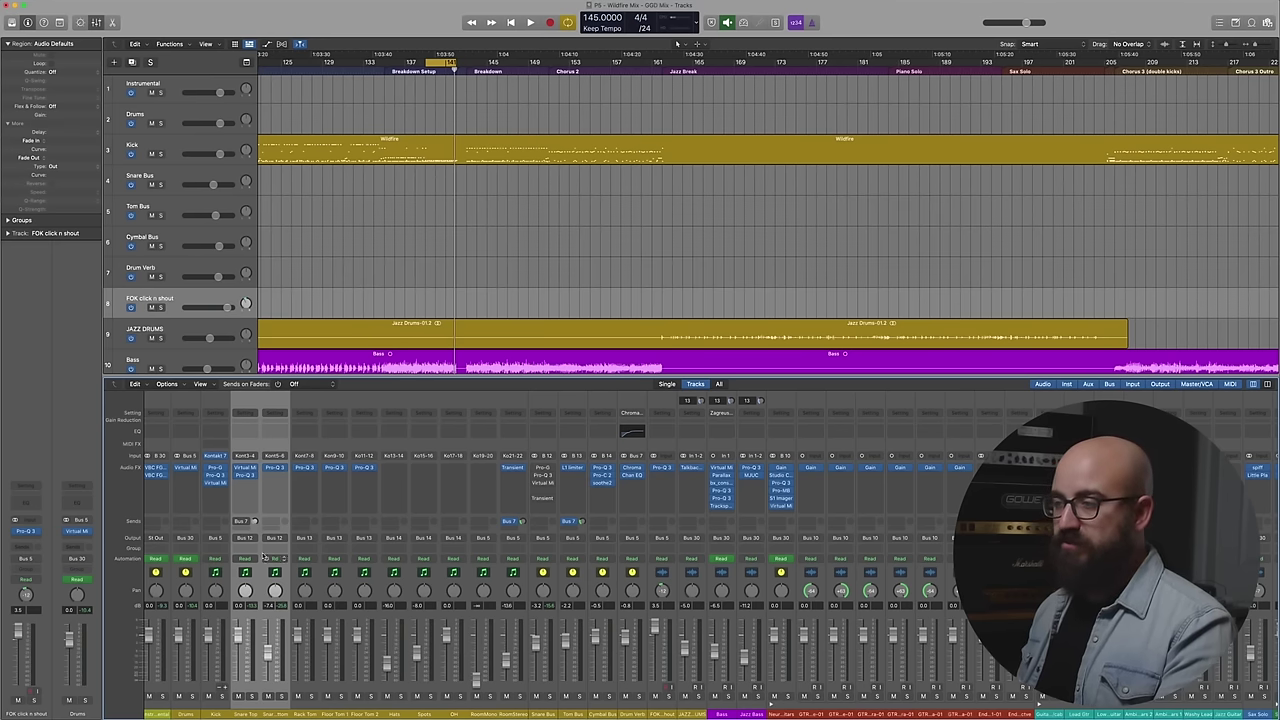
- Solo the Snare Bus and open its Pro-G gate
left_click(543, 713)
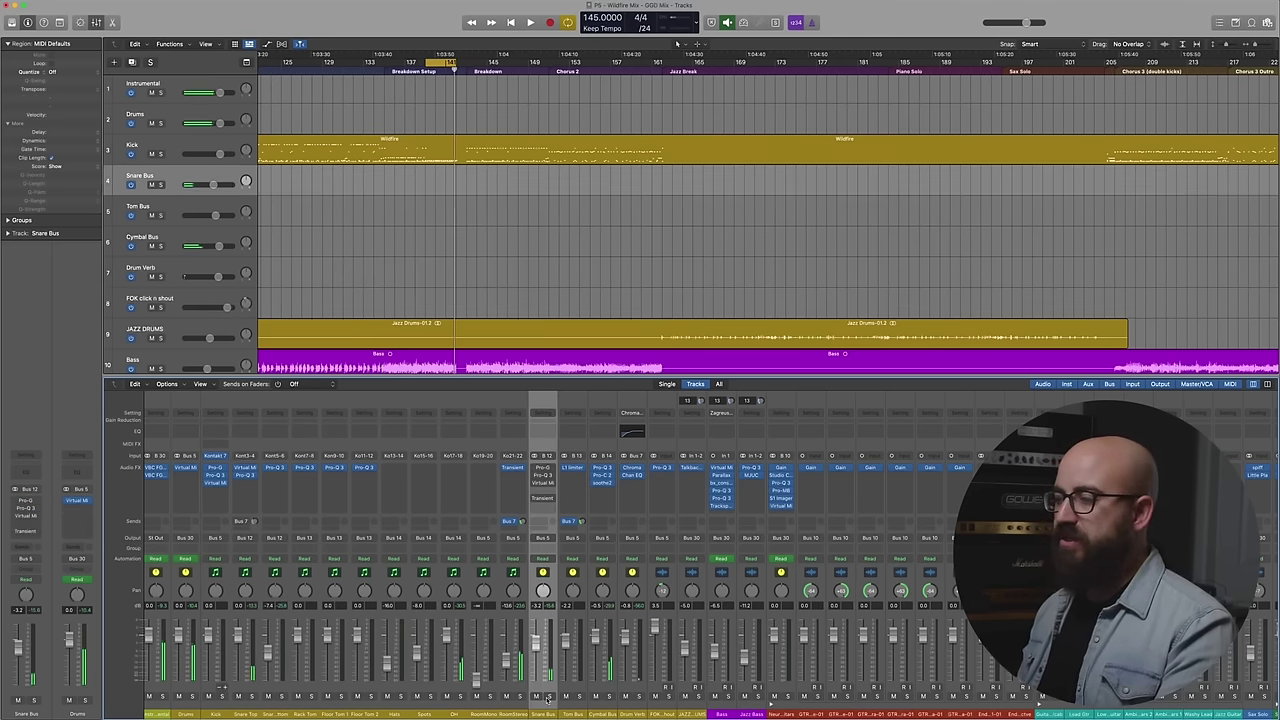
left_click(548, 696)
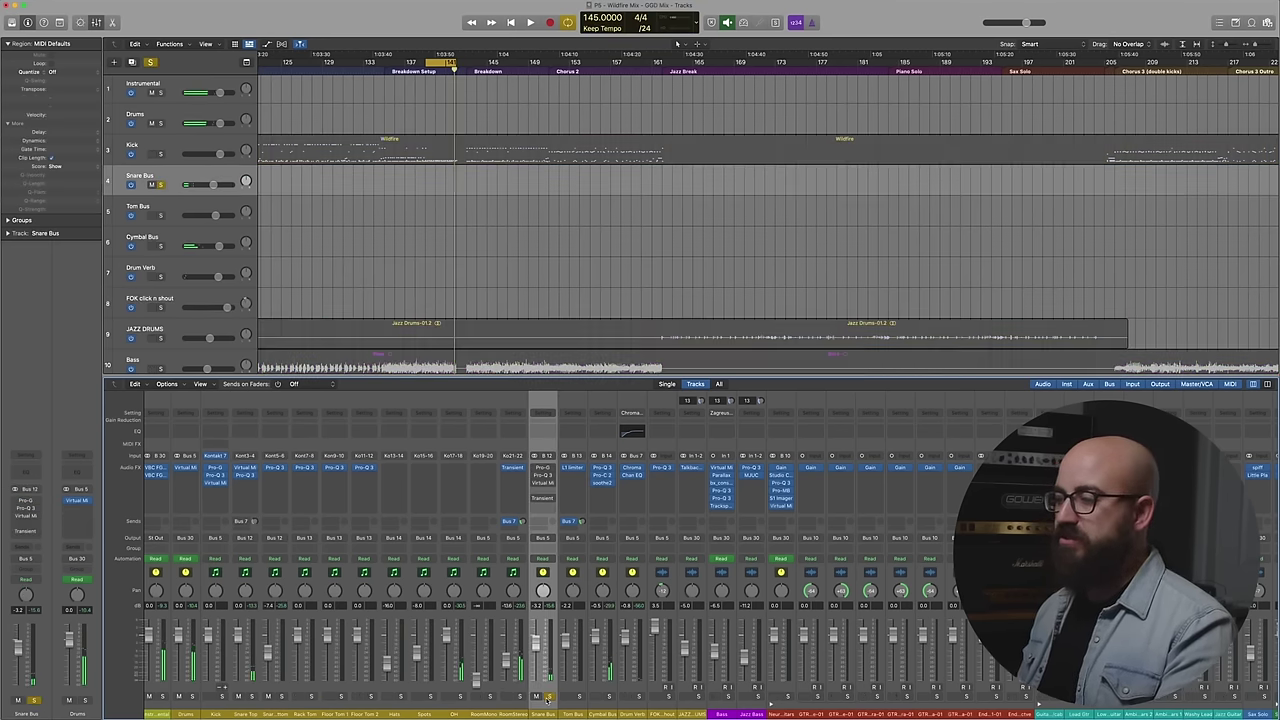
left_click(543, 468)
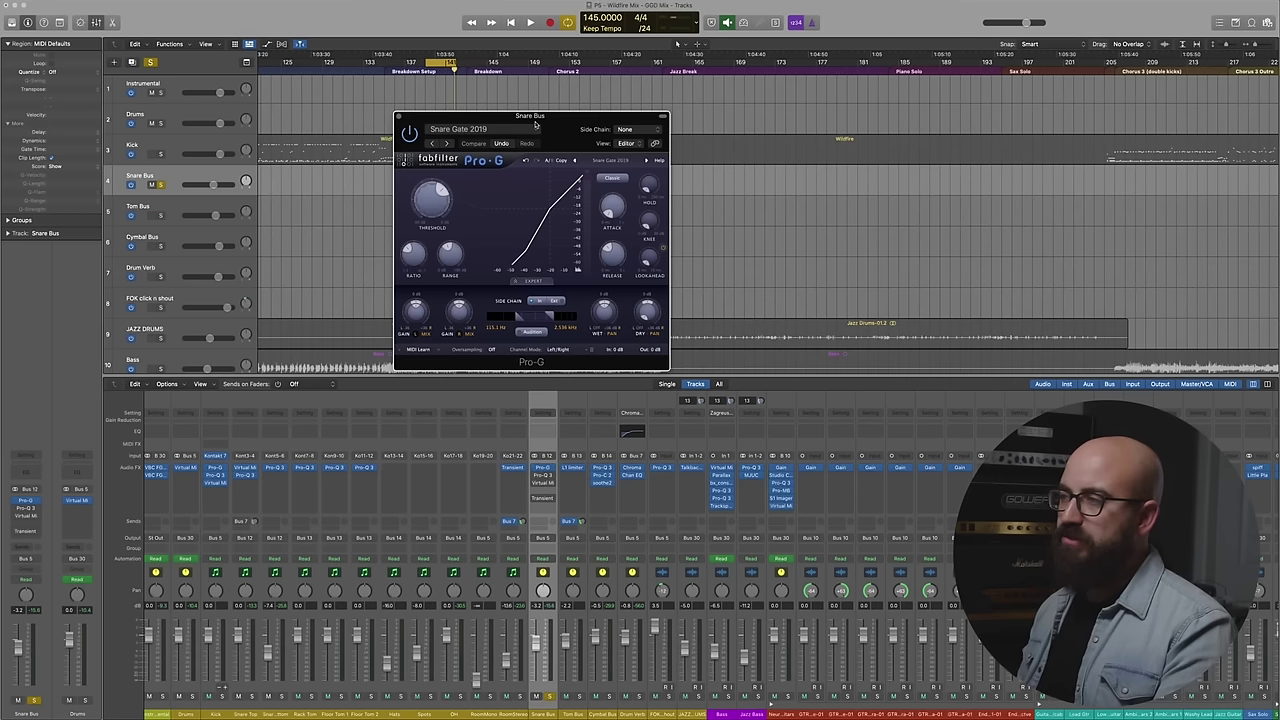
left_click_drag(541, 122, 555, 186)
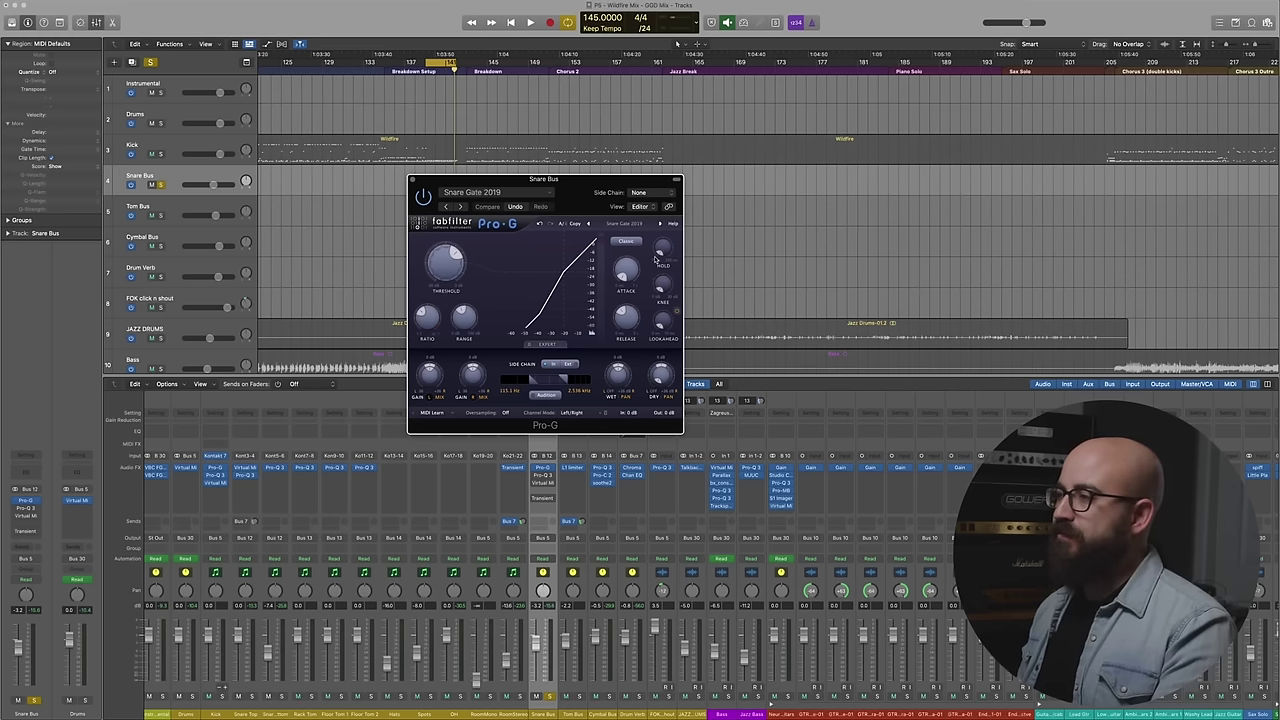
- Examine the Snare Gate 2019 attack, lookahead, release, range, ratio and threshold settings in Pro-G
mouse_move(621, 276)
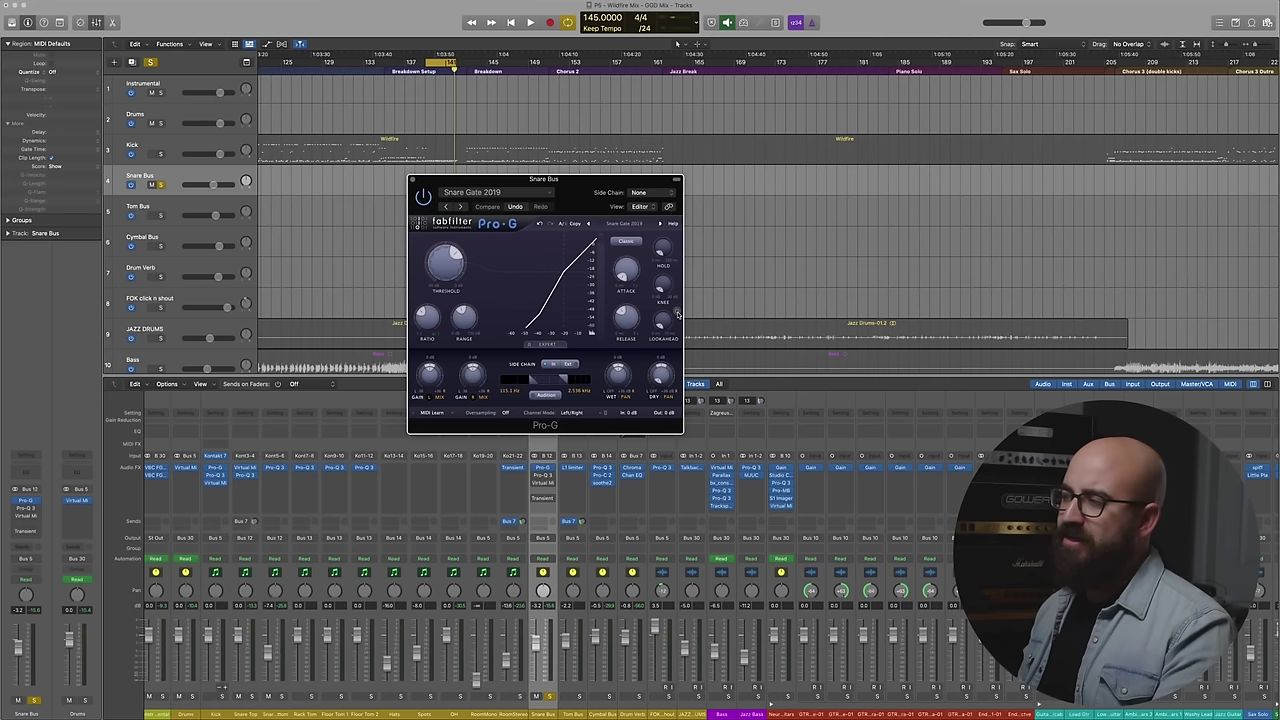
mouse_move(659, 325)
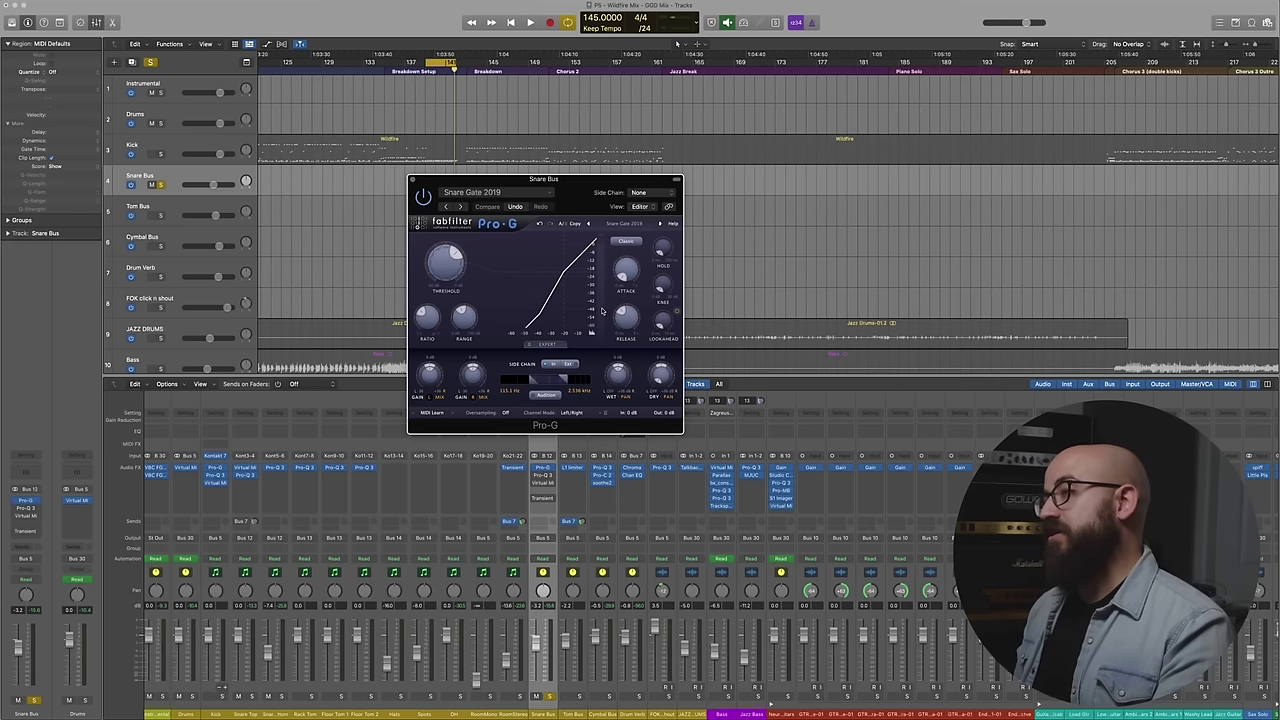
mouse_move(624, 312)
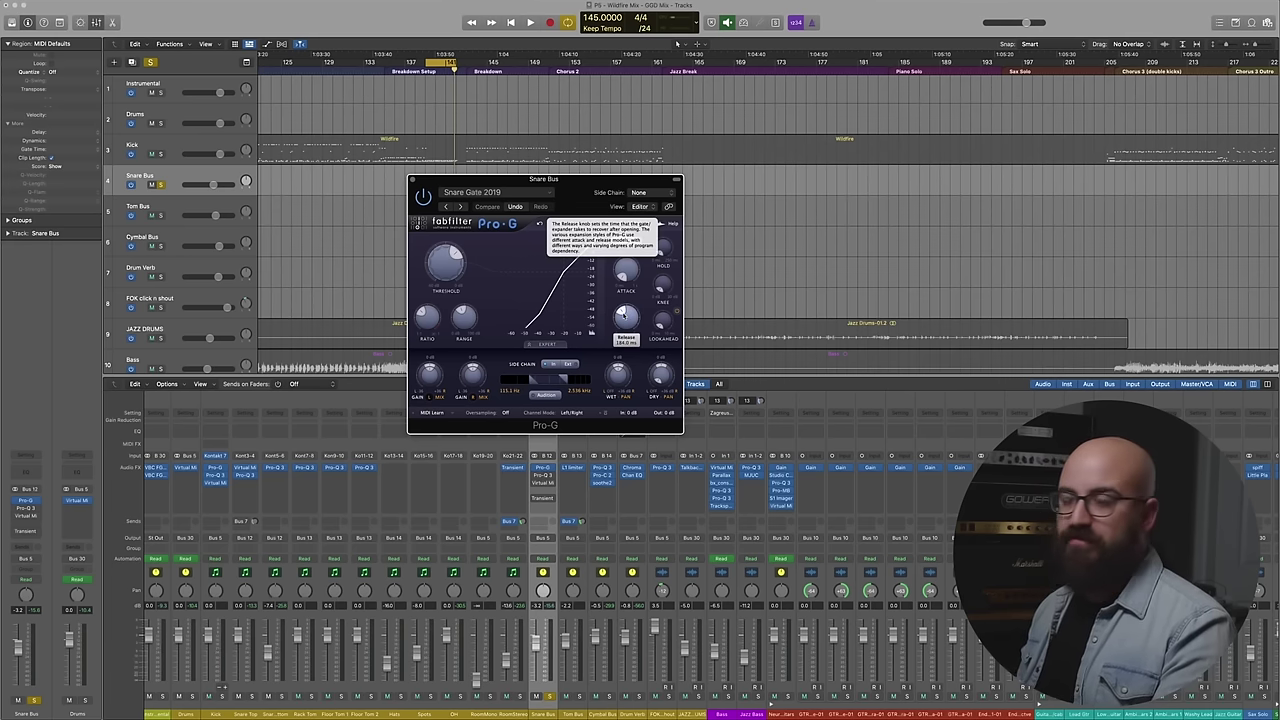
mouse_move(464, 318)
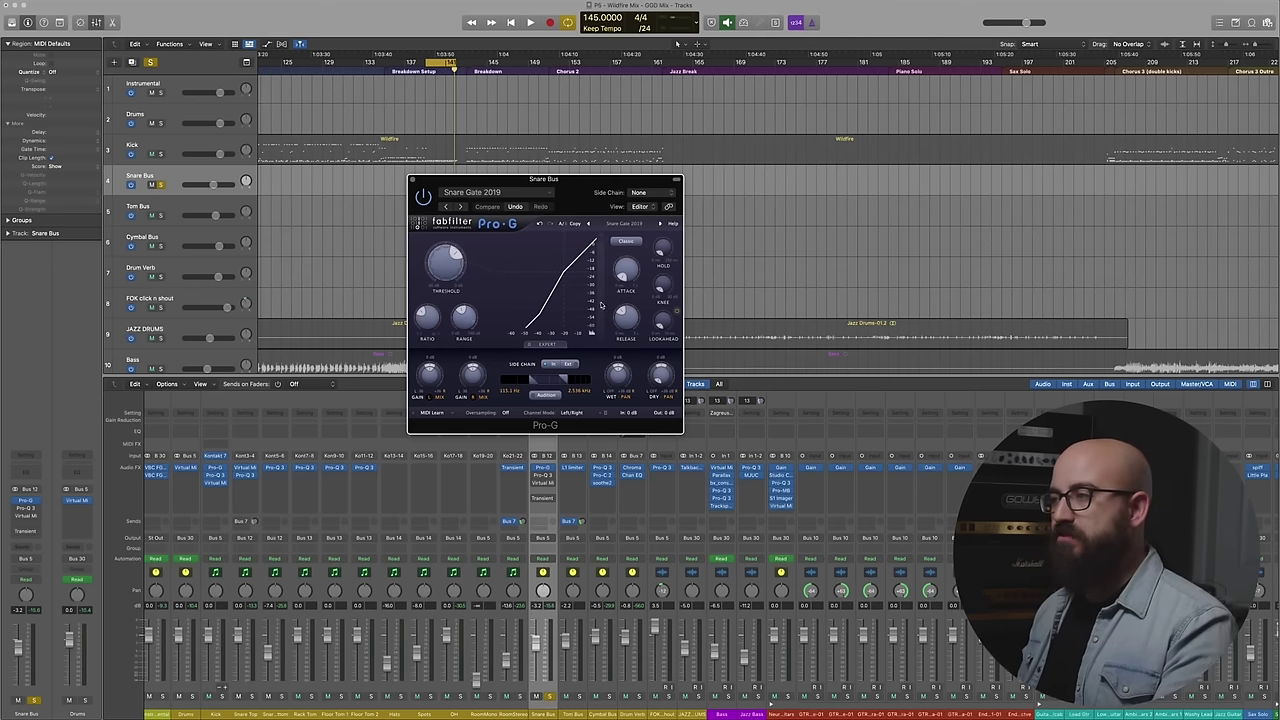
mouse_move(422, 327)
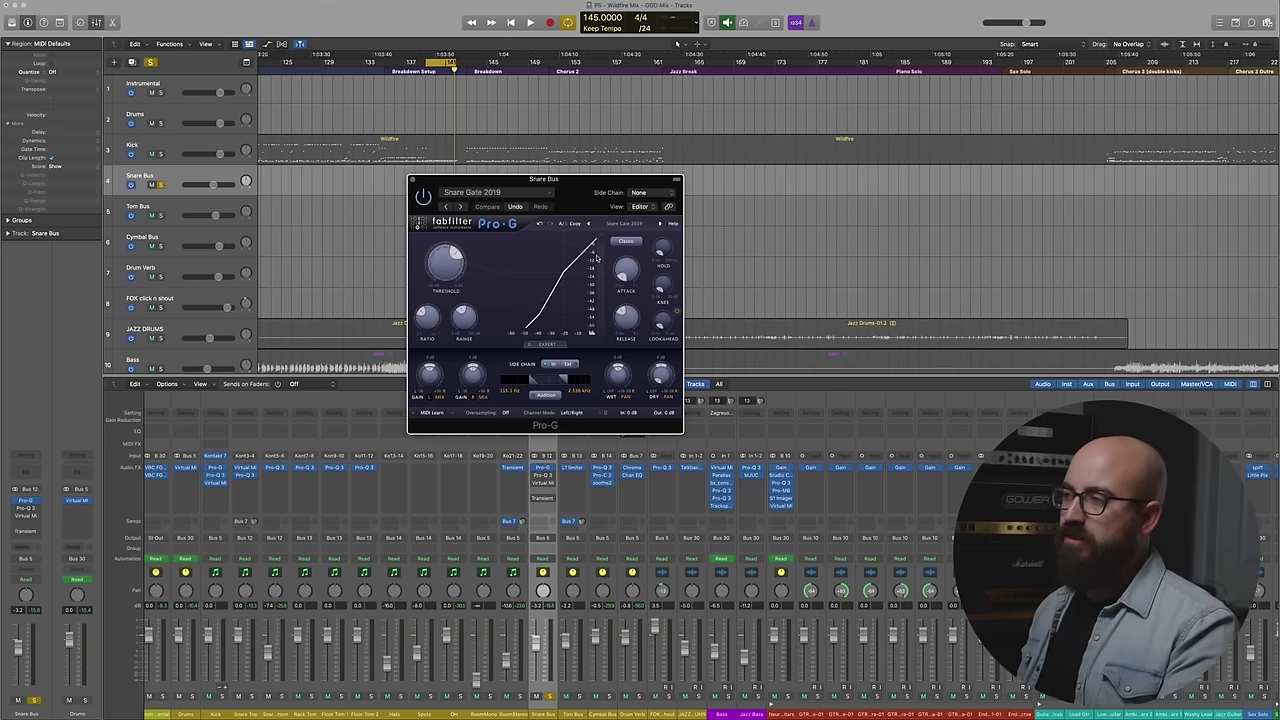
mouse_move(443, 254)
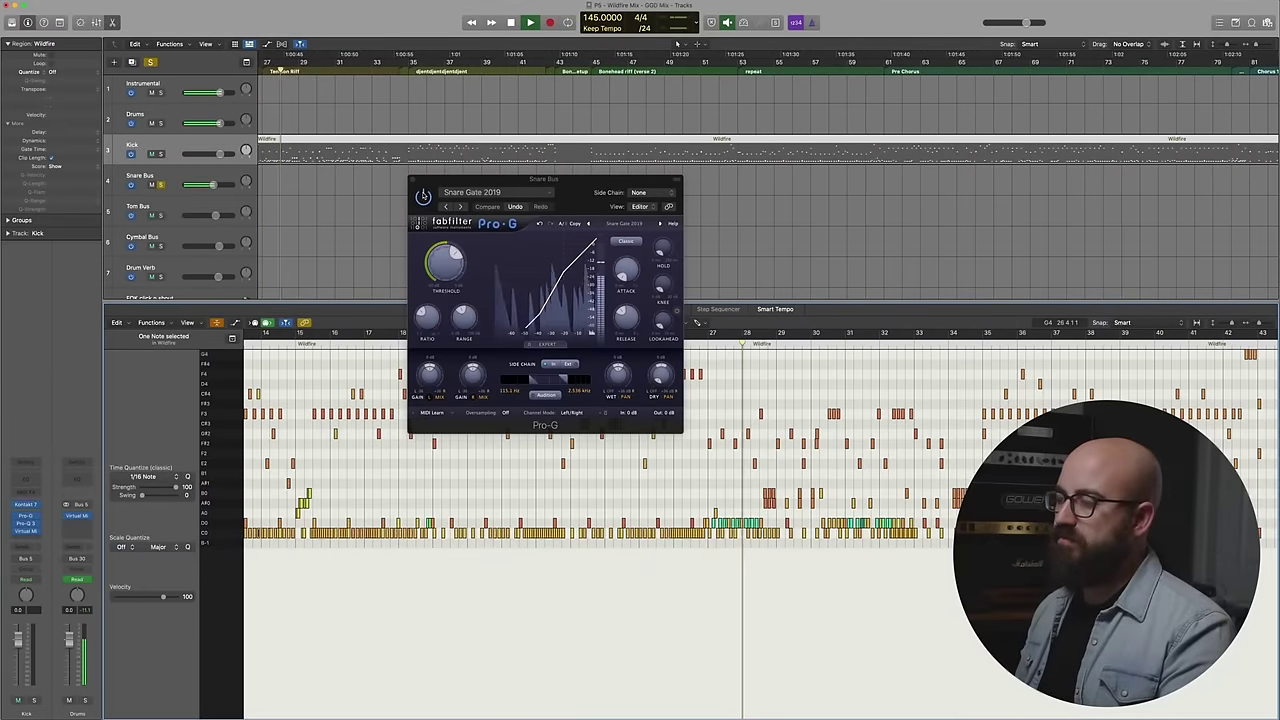
- Display the mixer and audition the gated Snare Bus from the Tension Riff section
key("x")
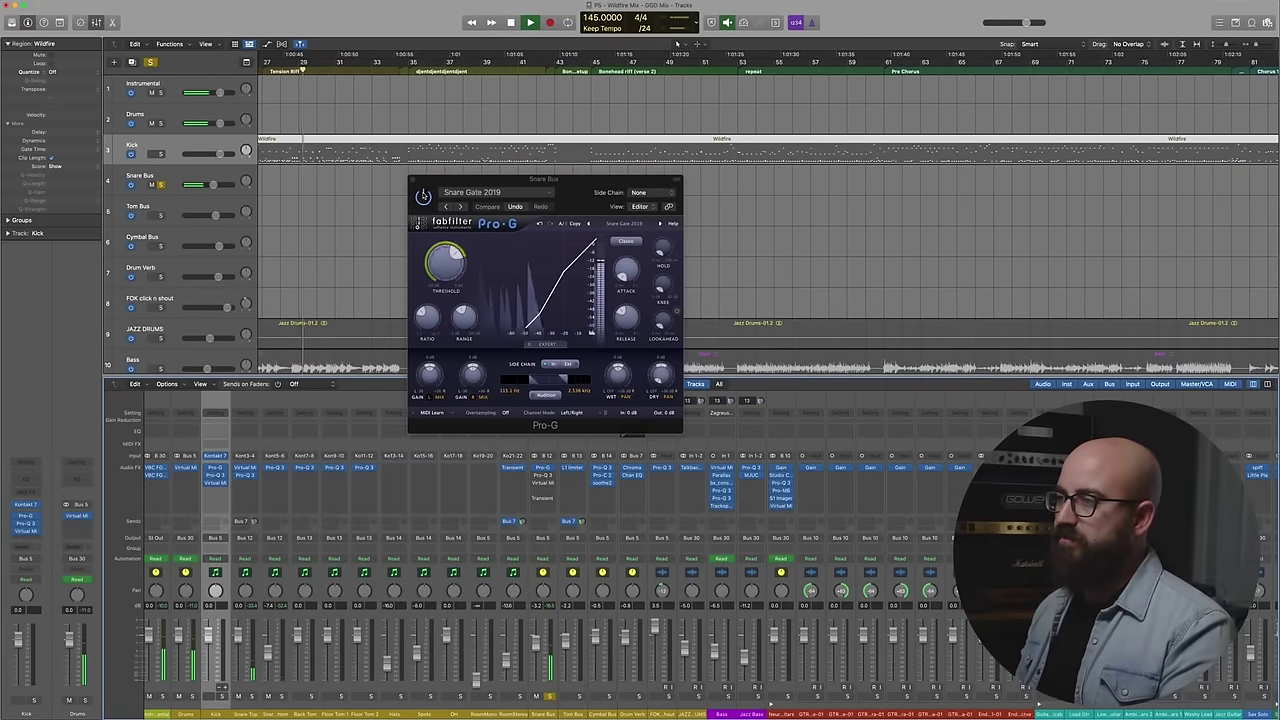
key("space")
key("space")
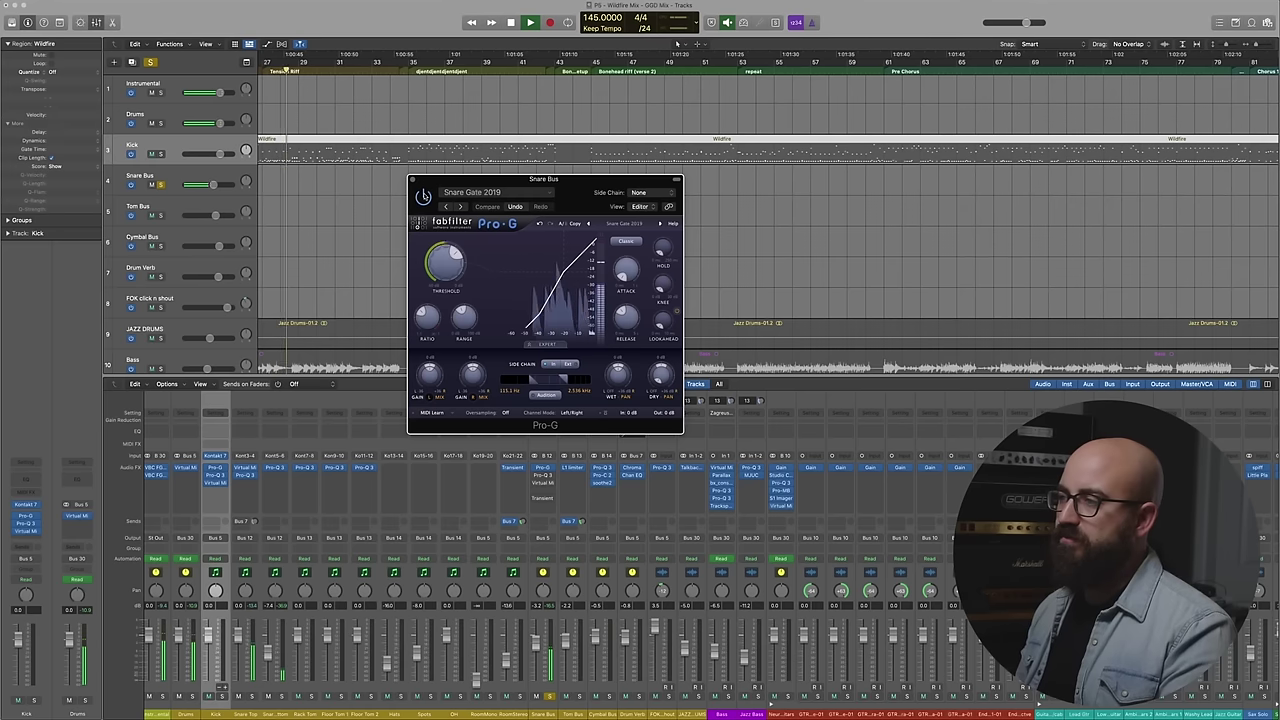
key("space")
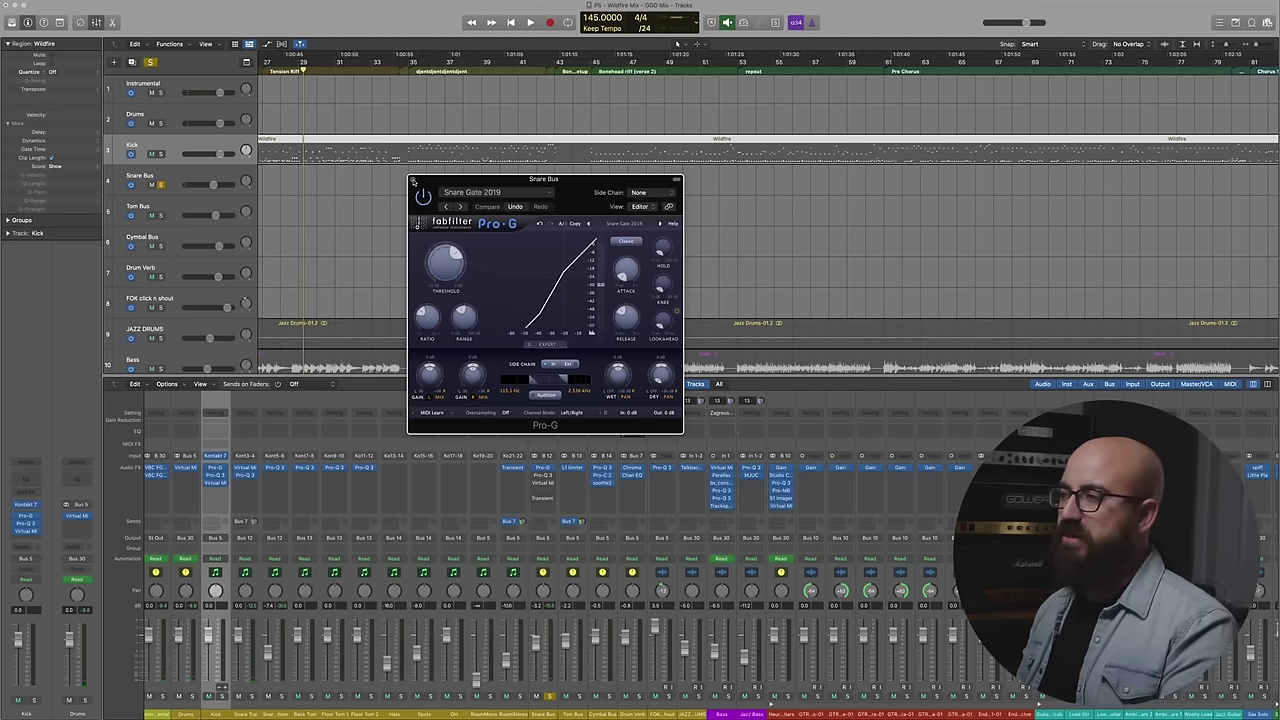
- Close the Snare Bus's Pro-G and open its Pro-Q 3 equalizer
left_click(413, 180)
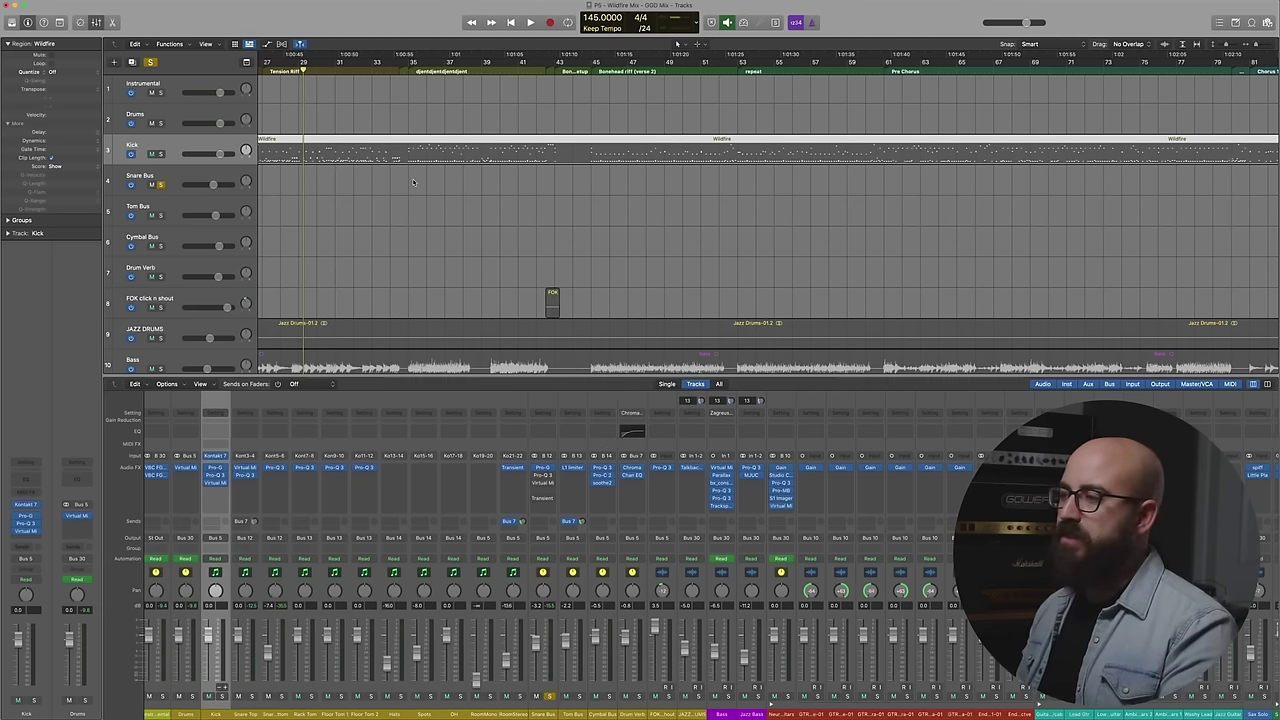
left_click(542, 477)
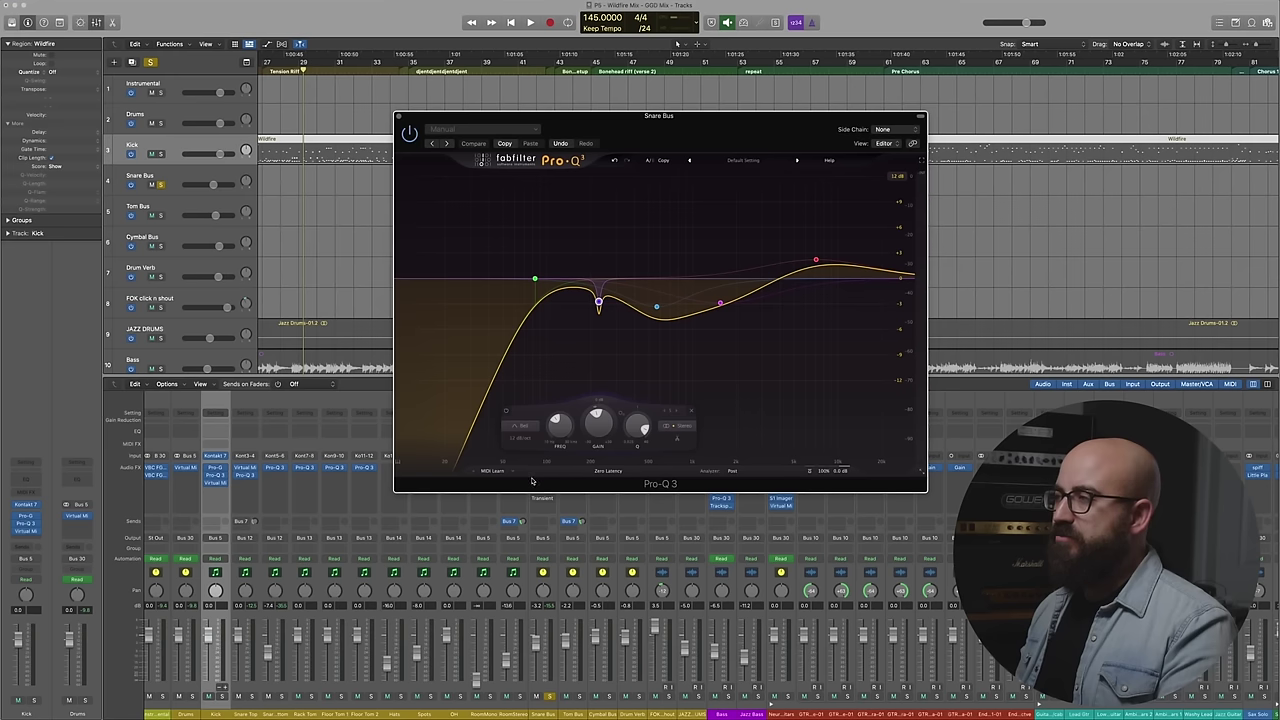
- Switch the Snare Bus's Pro-Q 3 to its blank alternate state and enable Transient Master, arranging both plug-in windows side by side
left_click(650, 160)
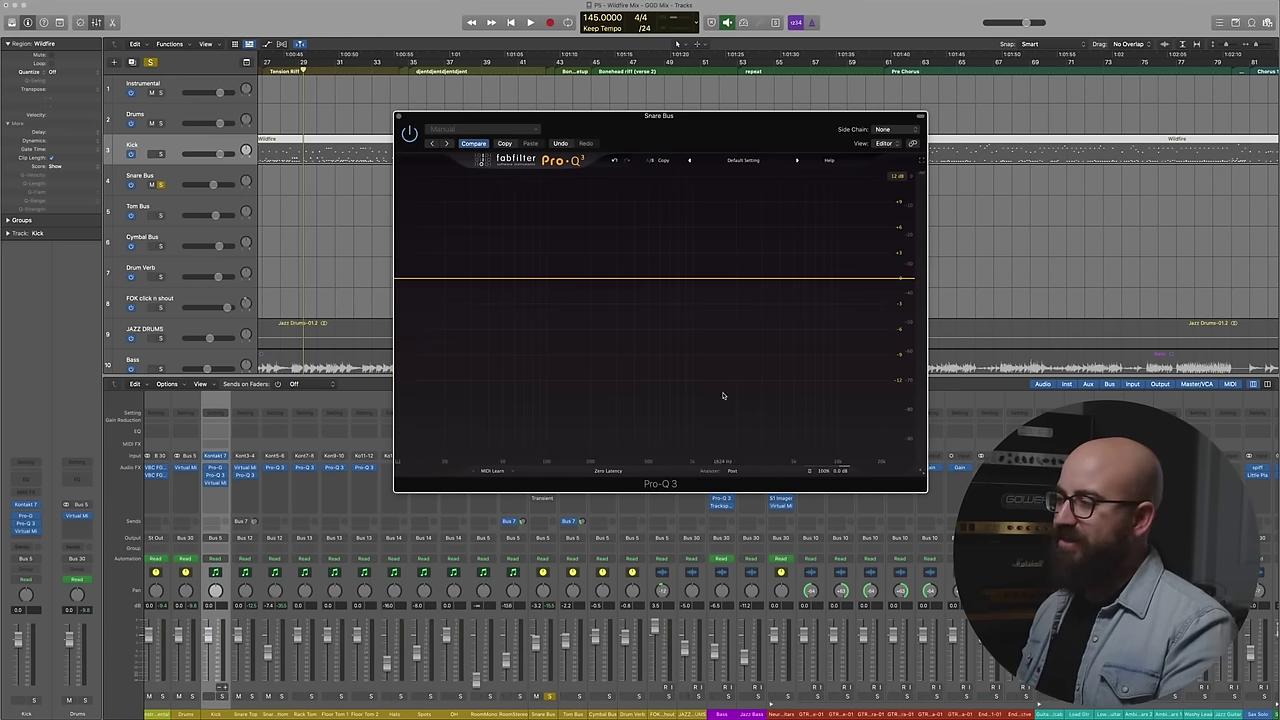
left_click_drag(715, 125, 868, 73)
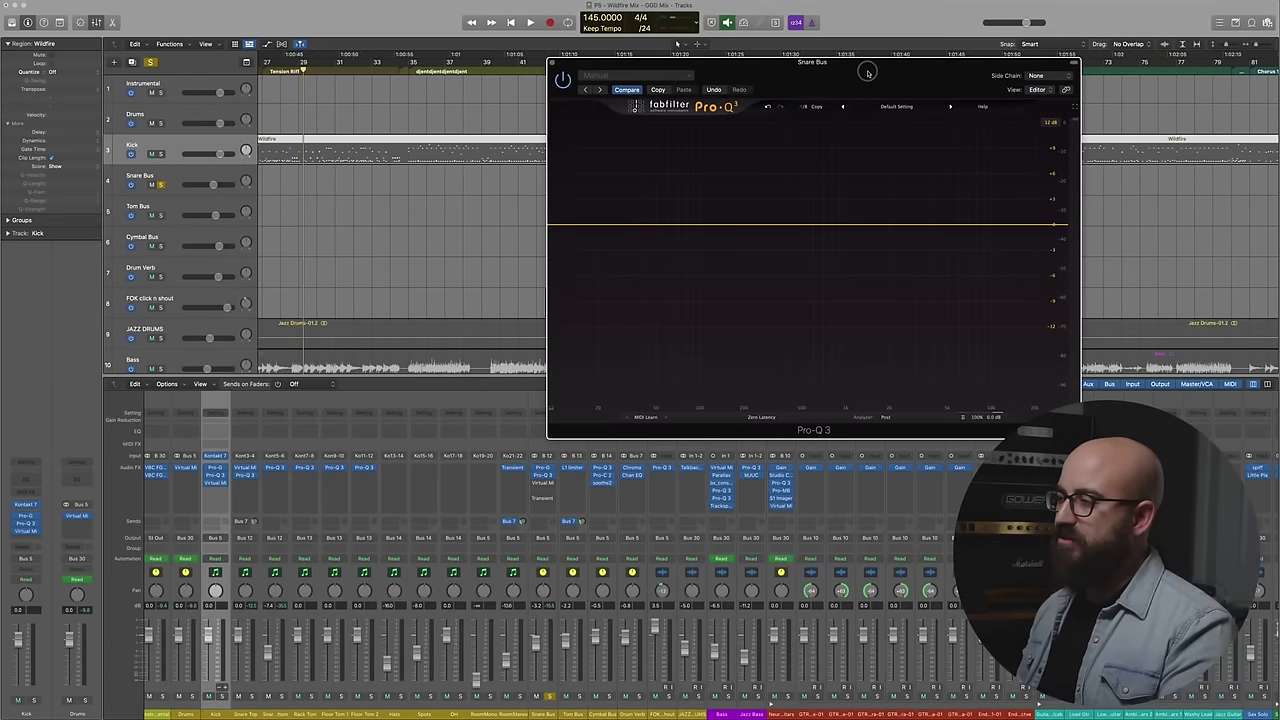
left_click(540, 500)
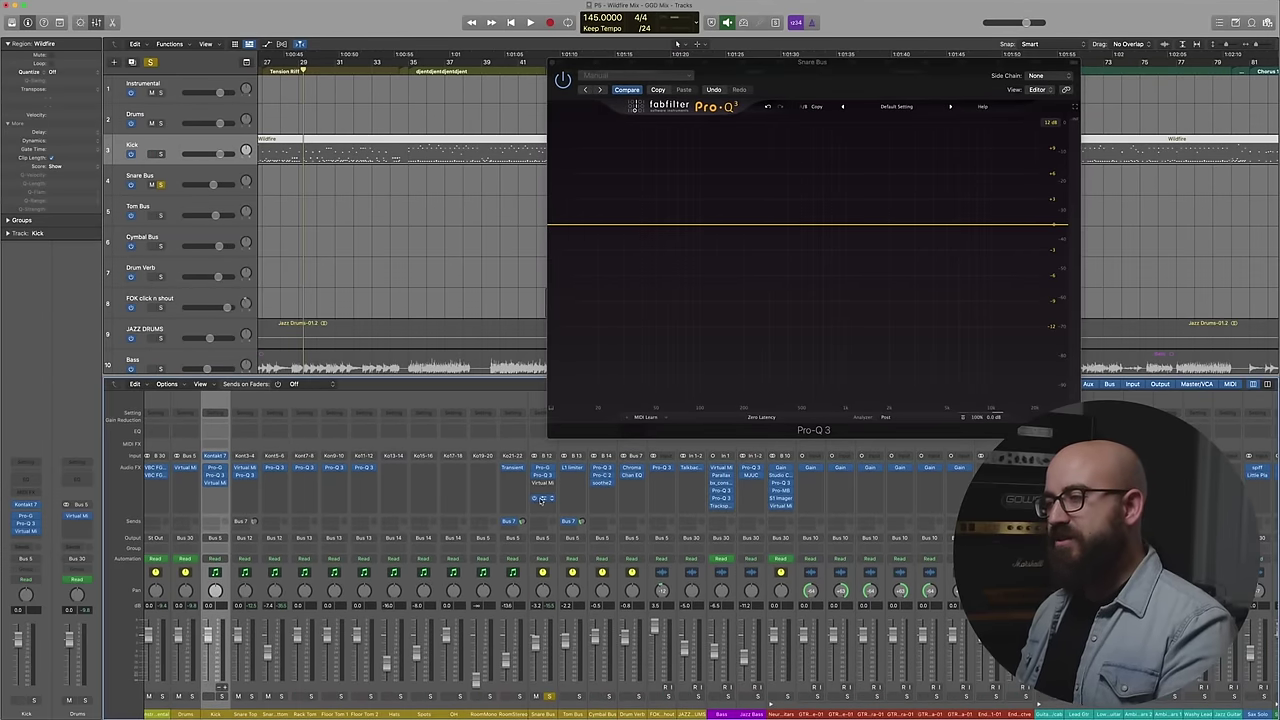
left_click(541, 497)
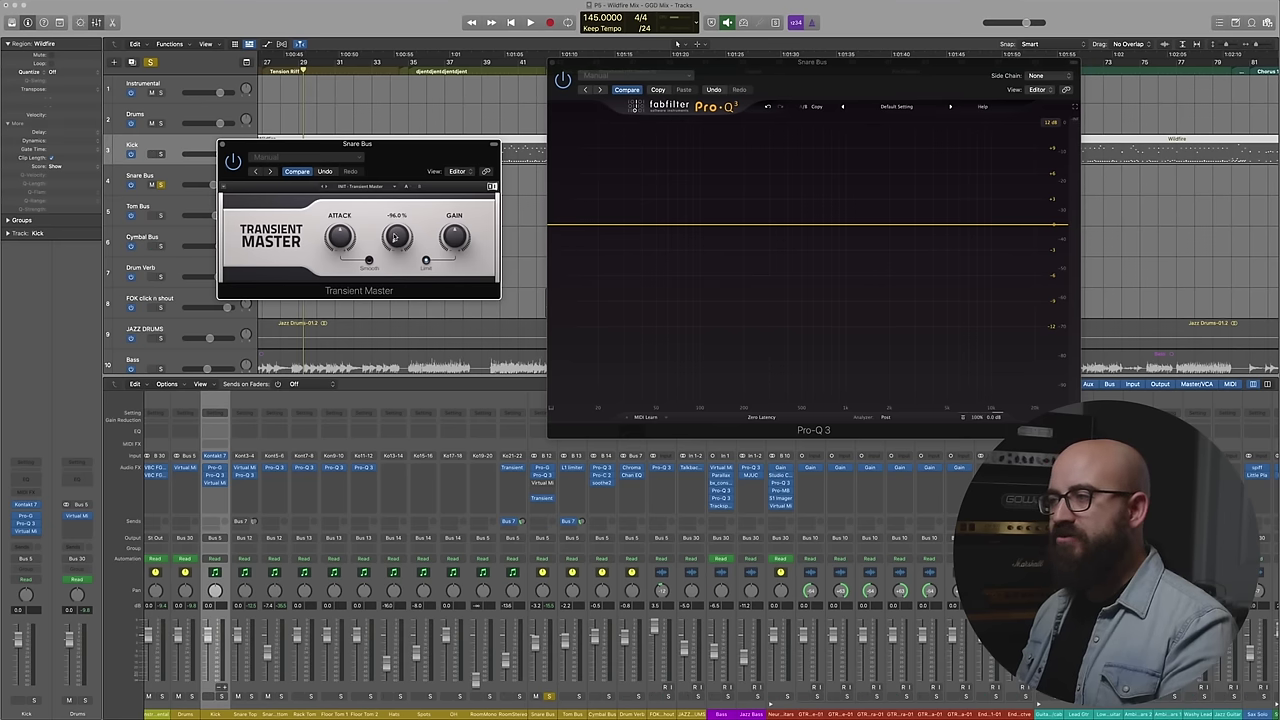
left_click_drag(391, 152, 410, 200)
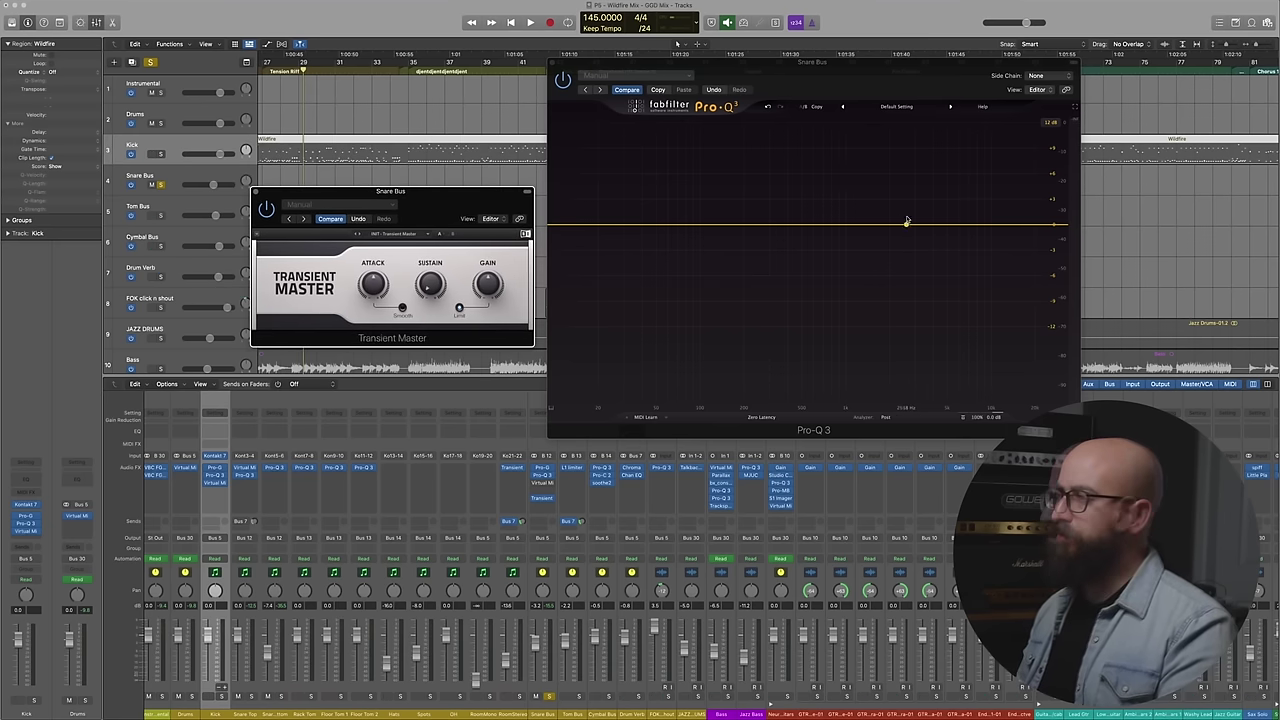
- During playback, shape the snare with two midrange bell cuts and a low cut at about 77 Hz, and compare against the bypassed EQ
key("space")
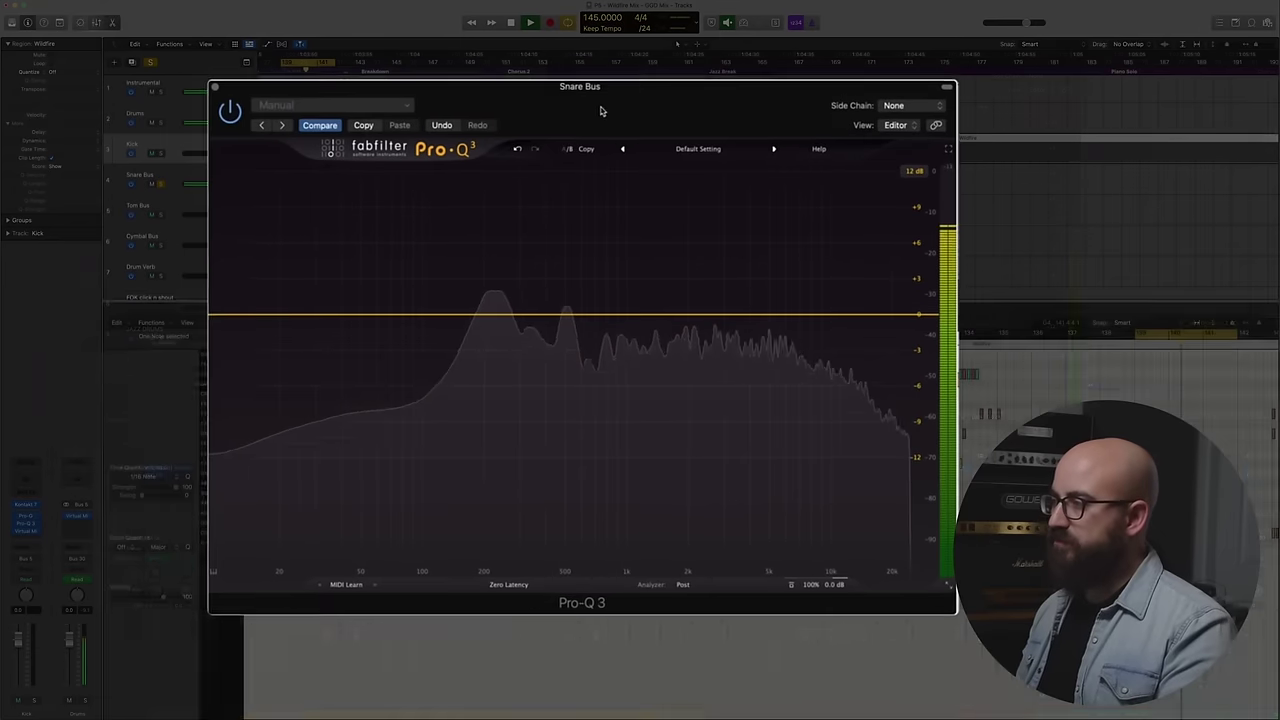
left_click_drag(637, 314, 587, 374)
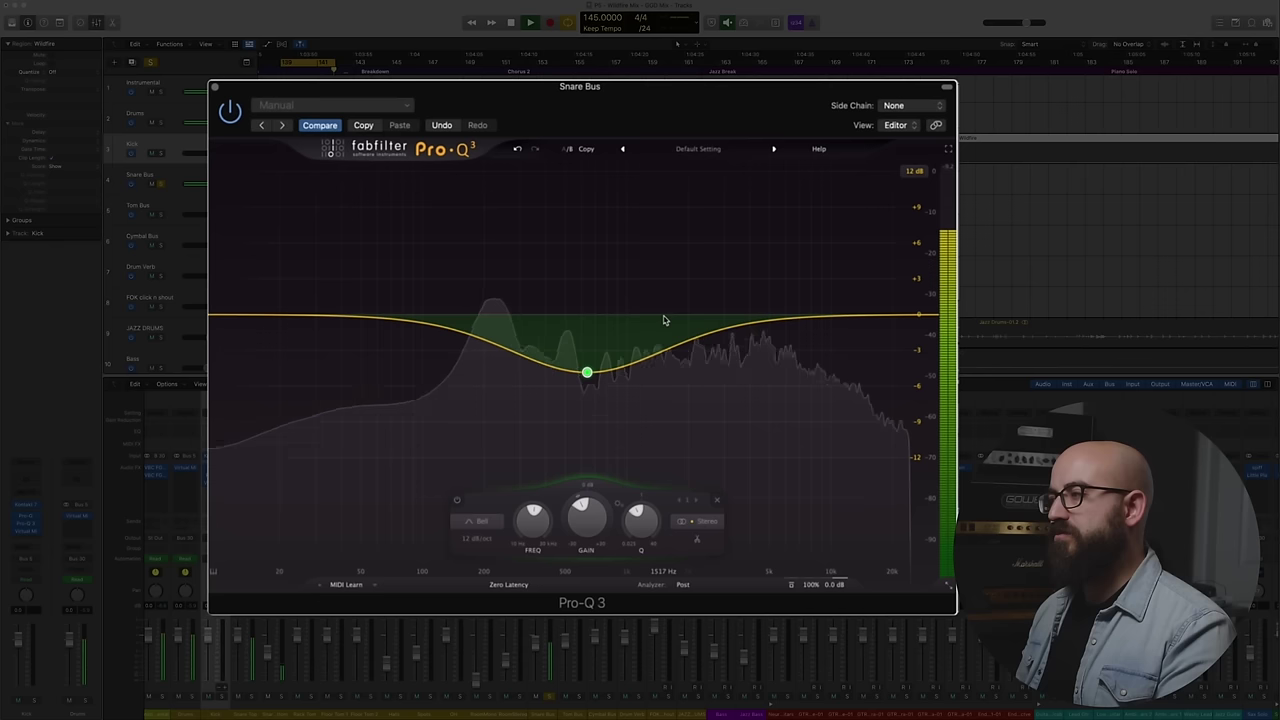
left_click_drag(240, 318, 398, 333)
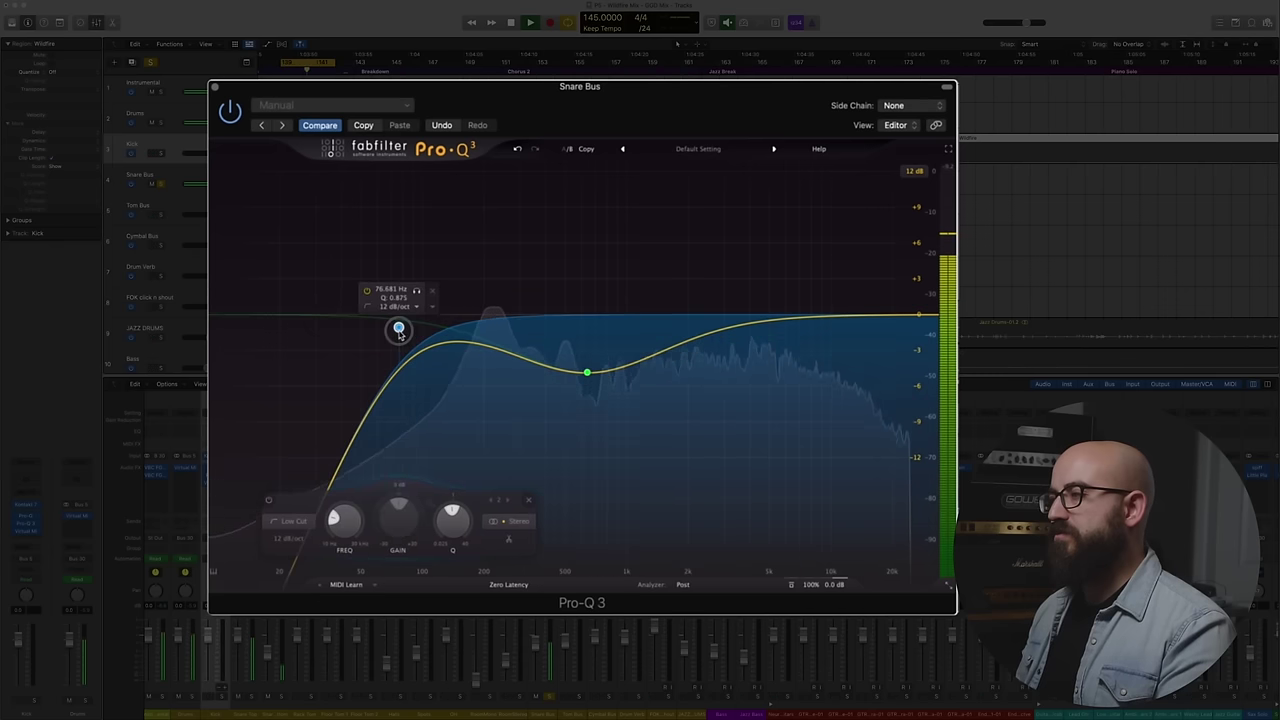
left_click(711, 320)
left_click_drag(711, 320, 637, 349)
left_click(791, 585)
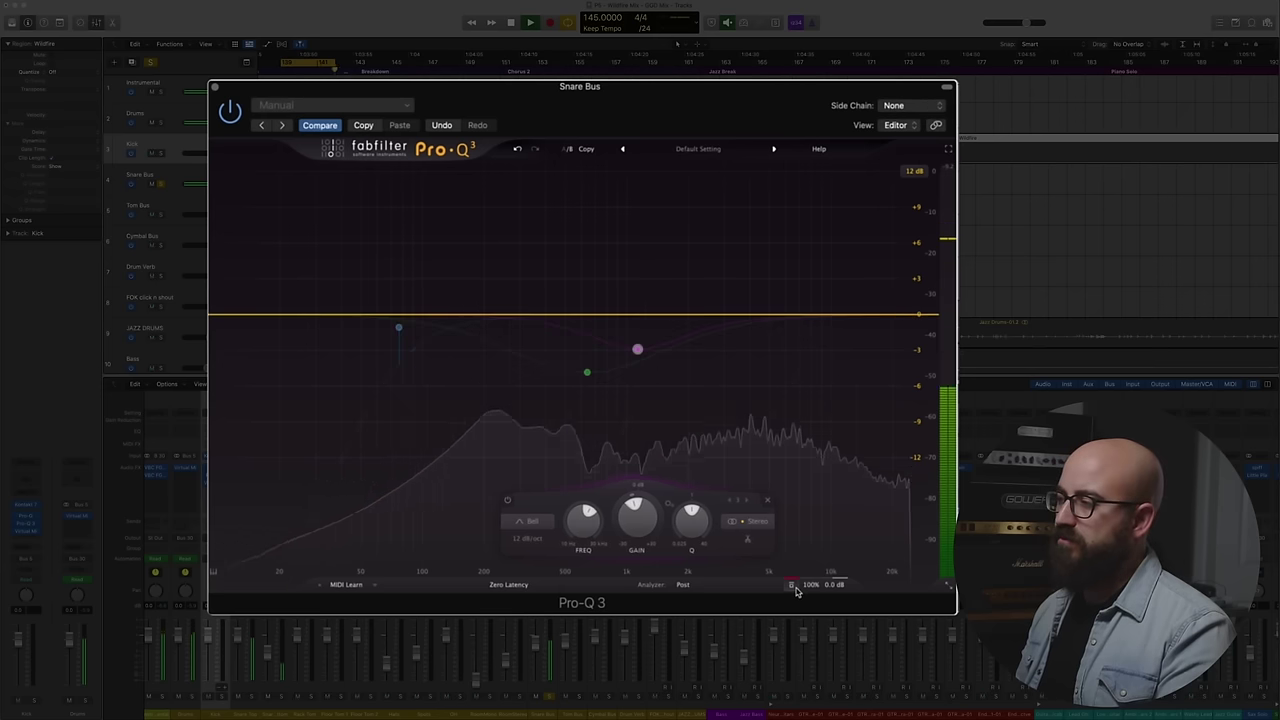
left_click(792, 586)
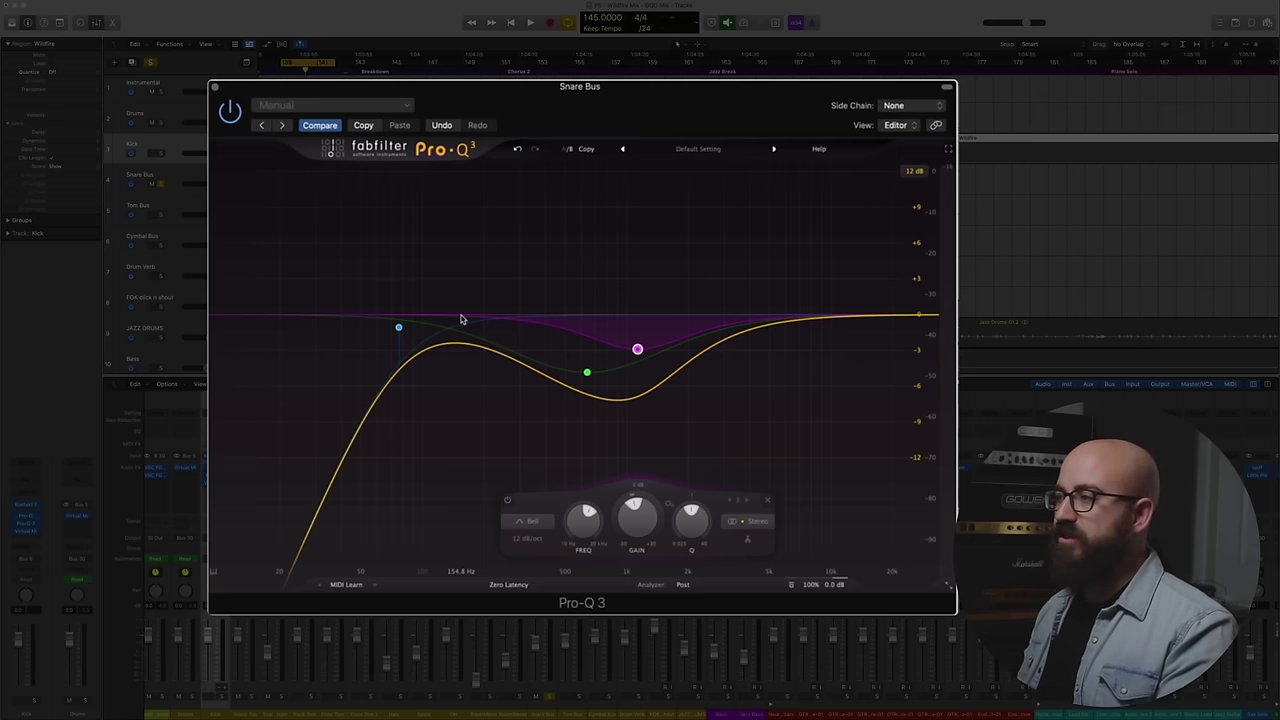
- Add a wide high-frequency bell boost of about 3.3 dB at about 7.4 kHz while auditioning the Snare Bus
key("space")
left_click(745, 312)
left_click_drag(745, 312, 803, 275)
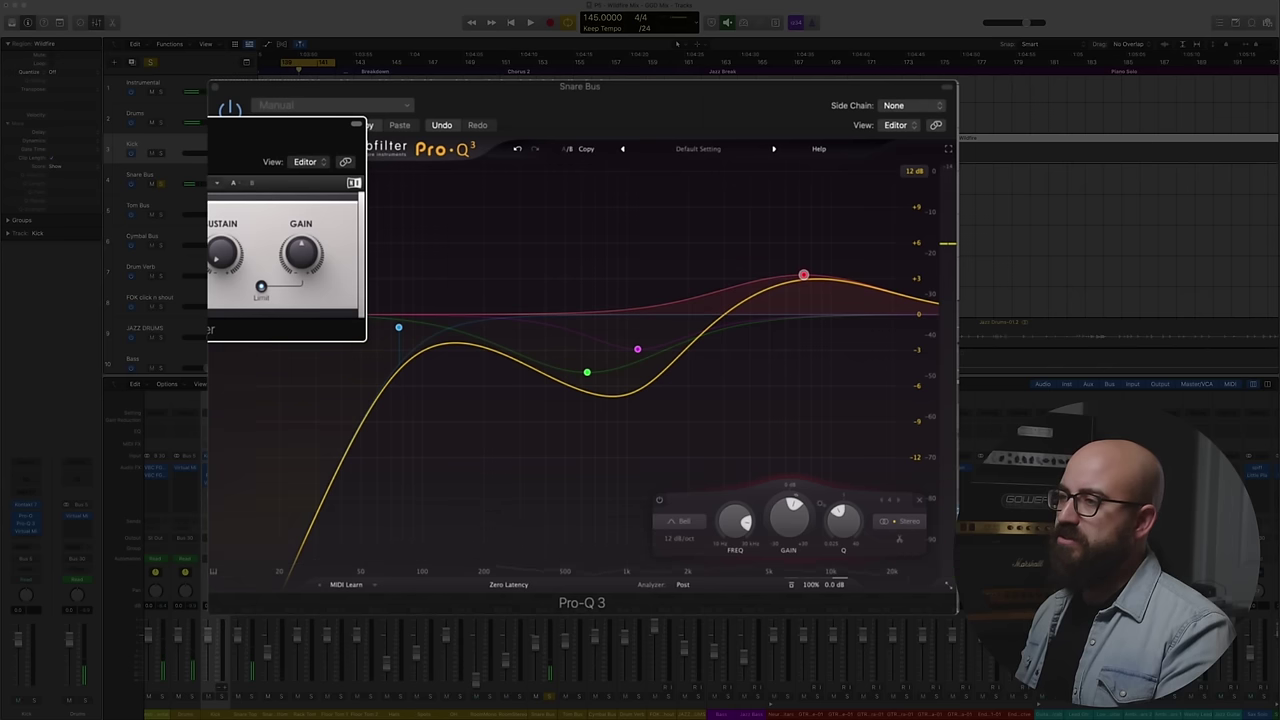
key("space")
mouse_move(803, 275)
left_mouse_down()
mouse_move(832, 279)
mouse_move(801, 270)
left_mouse_up()
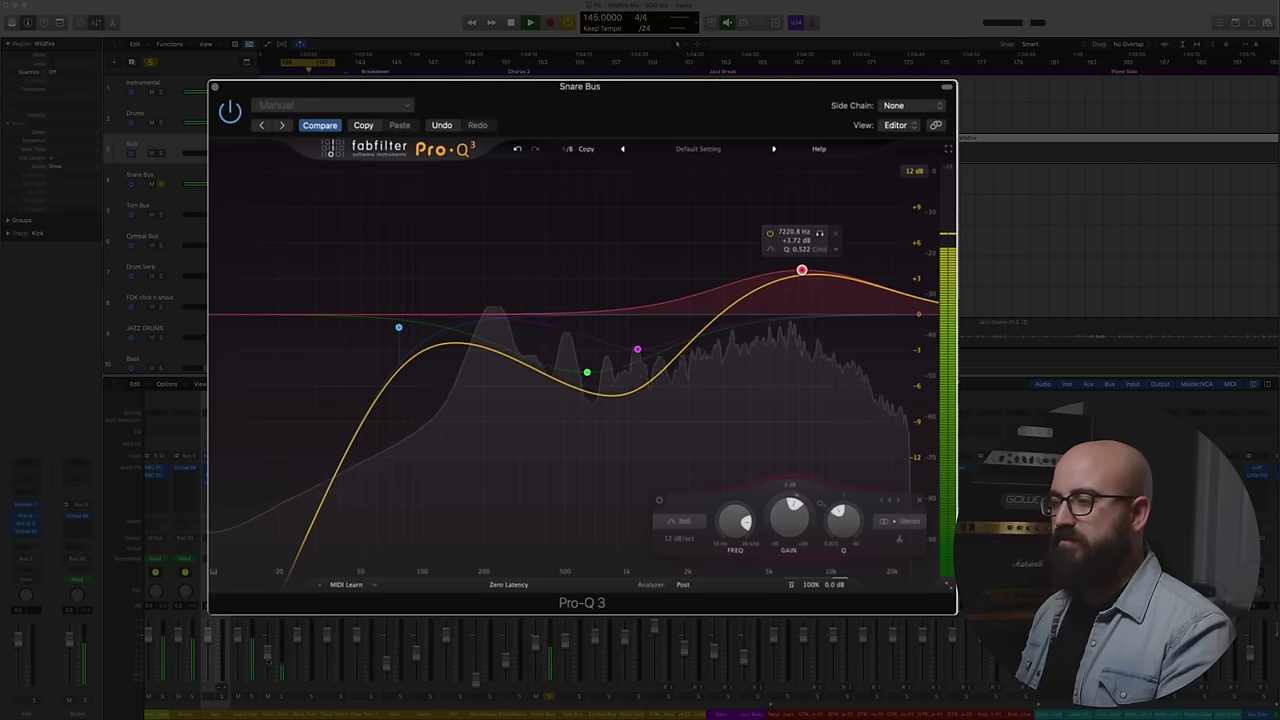
mouse_move(801, 270)
left_mouse_down()
mouse_move(760, 270)
mouse_move(805, 275)
left_mouse_up()
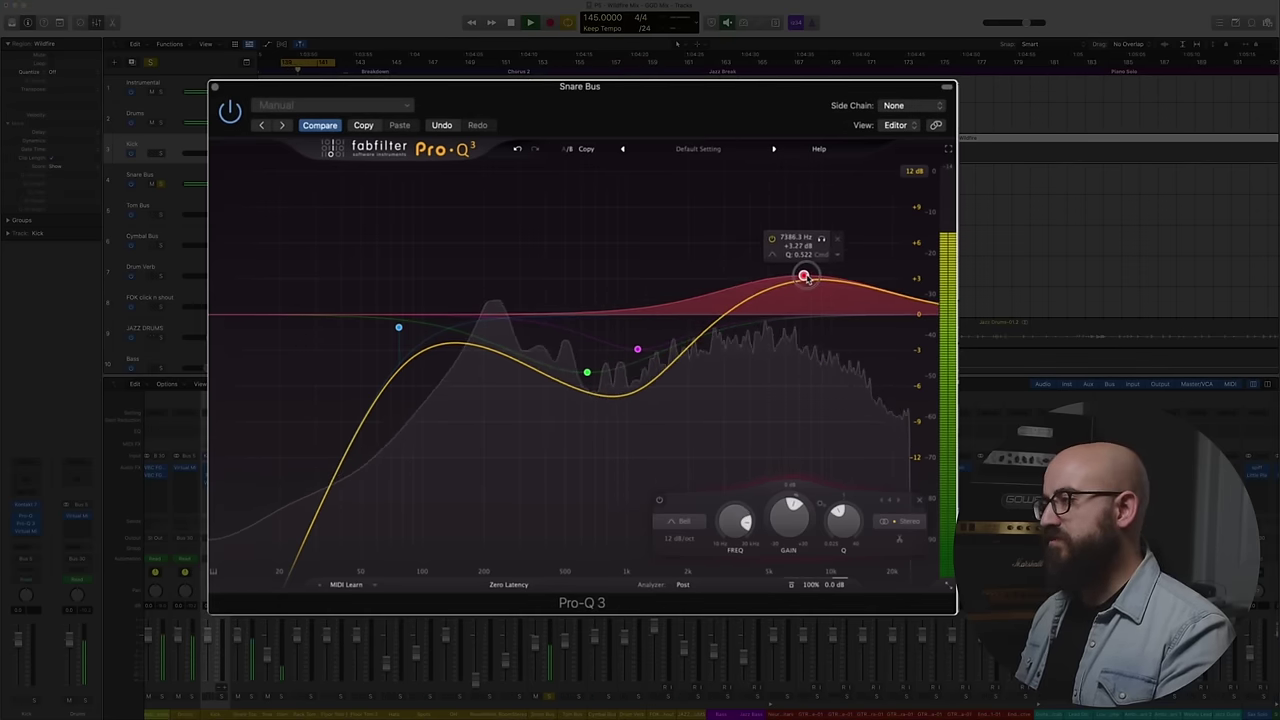
- Add a 6 dB/oct high cut and a narrow bell cut of about 2.5 dB at about 232 Hz to the Snare Bus EQ
left_click_drag(895, 321, 842, 317)
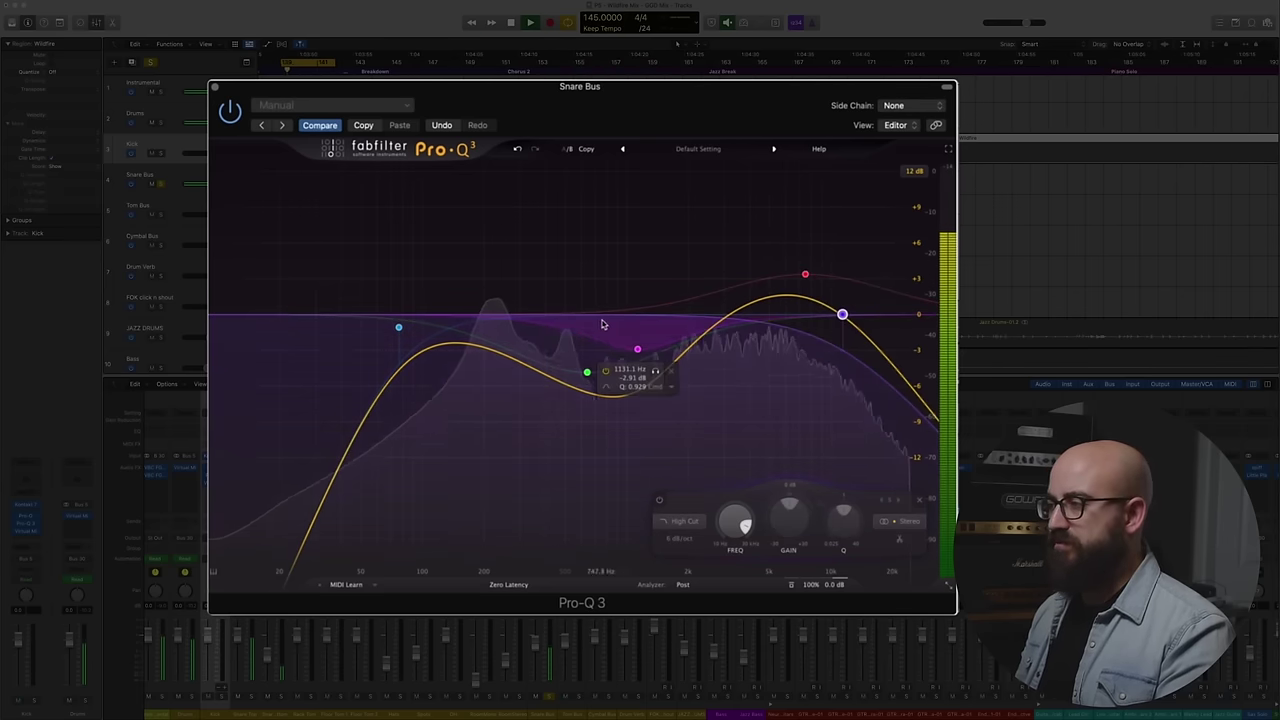
double_click(497, 287)
left_click_drag(499, 268, 497, 214)
scroll(500, 240, "up", 3)
left_click_drag(497, 516, 486, 578)
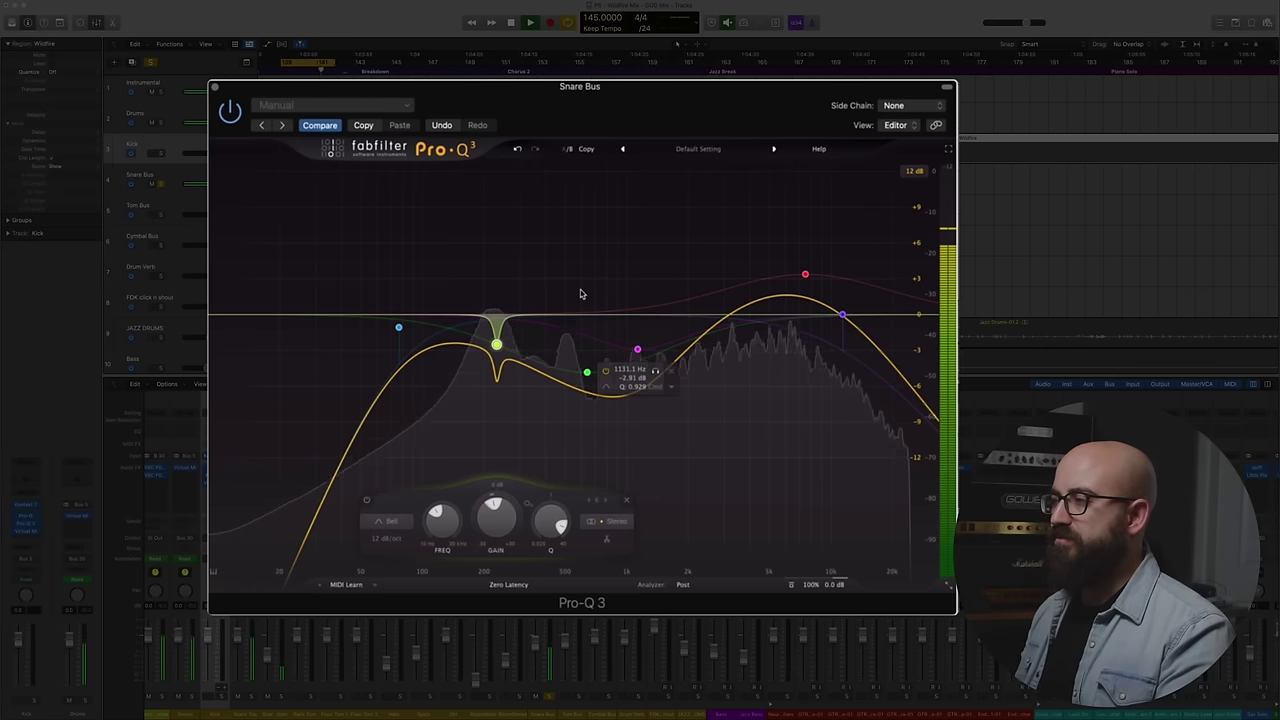
key("space")
mouse_move(838, 316)
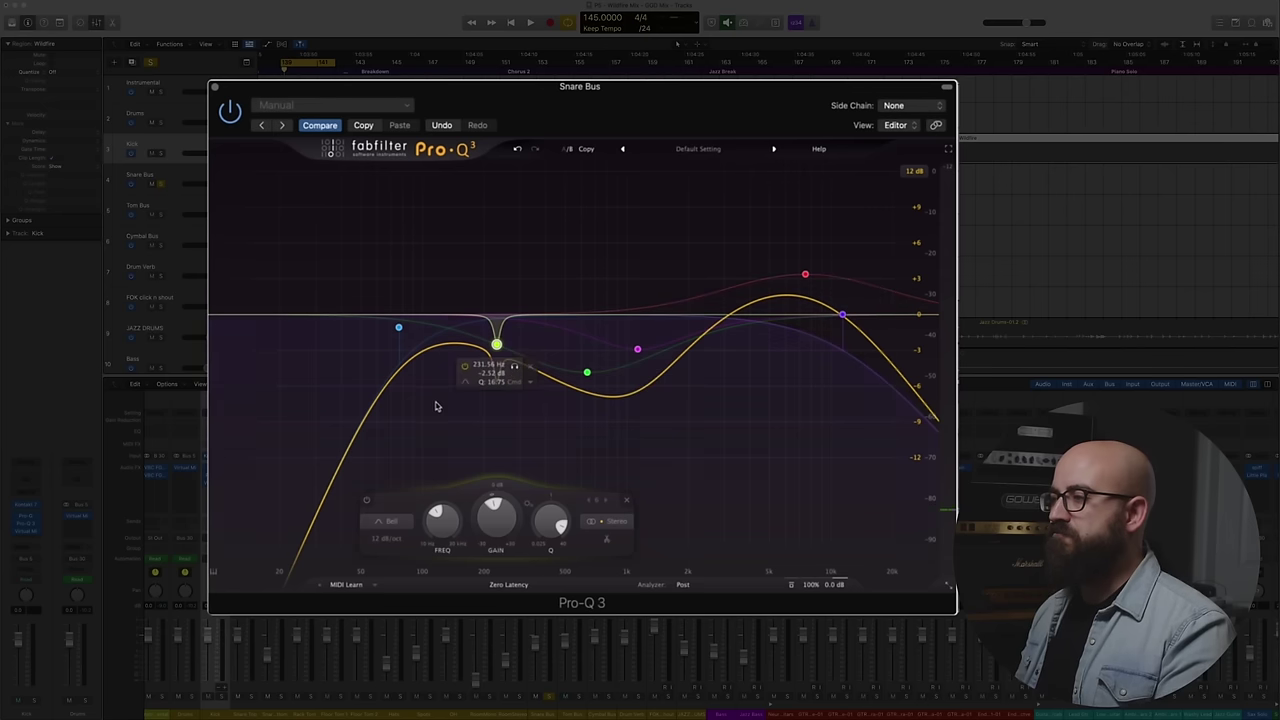
mouse_move(499, 345)
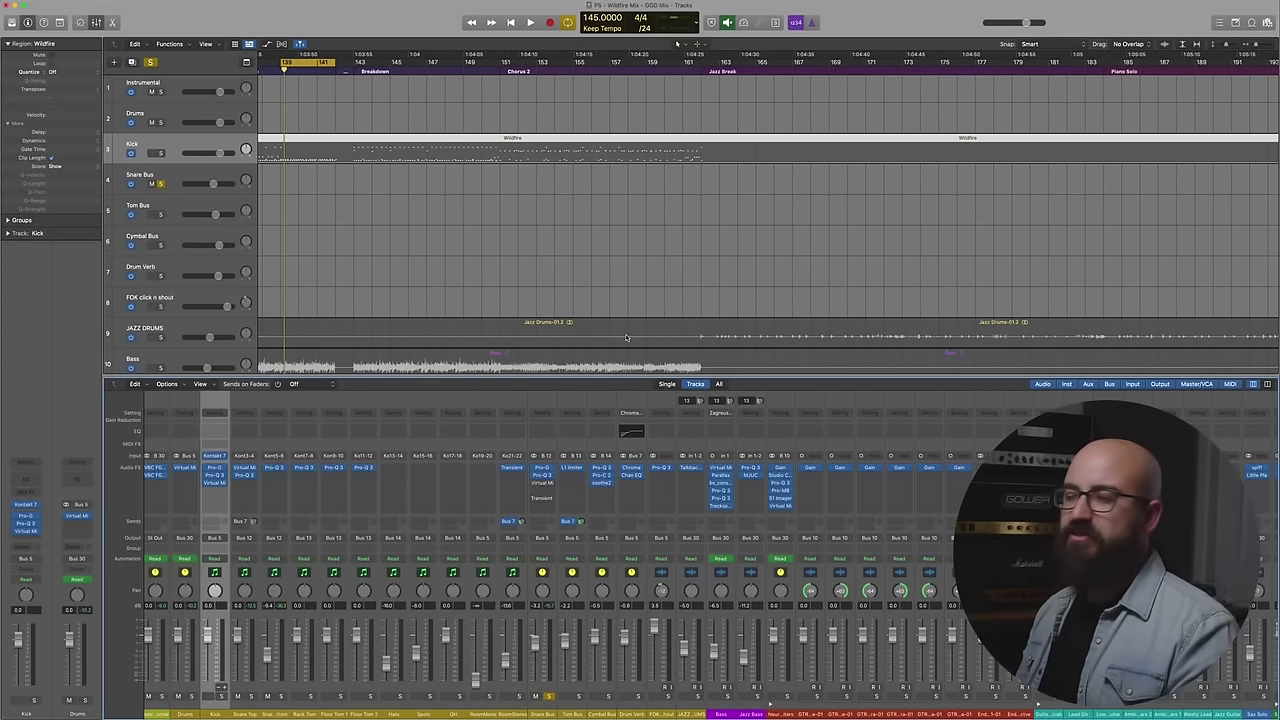
- Audition the soloed Snare Bus, enable its Virtual Mix Rack and bring the rack's window into view
key("space")
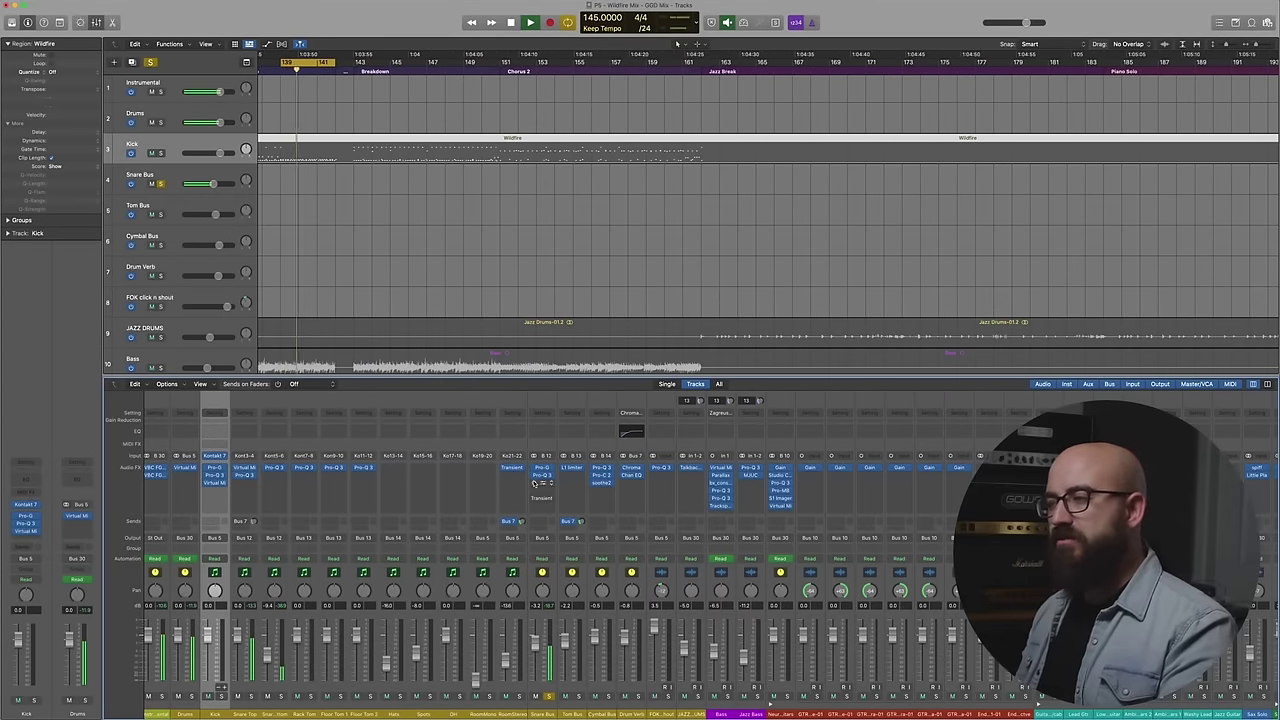
key("space")
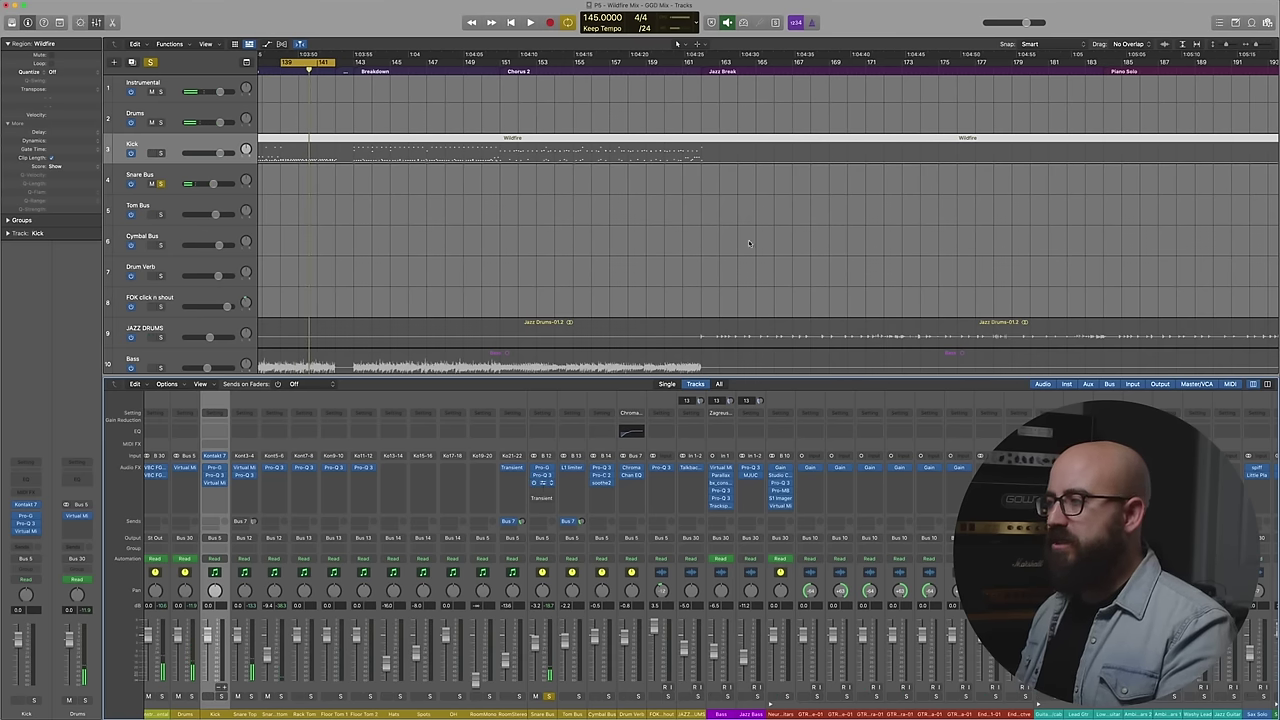
key("v")
left_click_drag(966, 291, 623, 123)
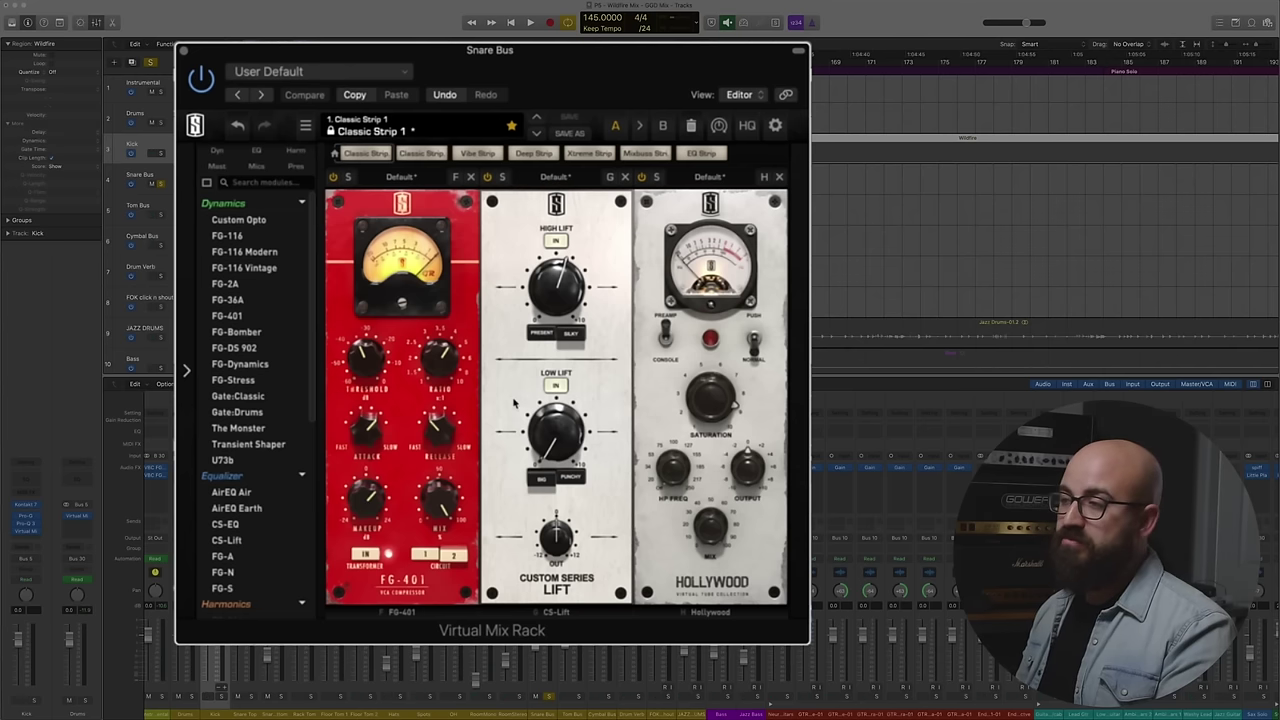
- Bypass the FG-401, CS-Lift and Hollywood modules, and re-enable only the FG-401 compressor while auditioning the snare
left_click(487, 177)
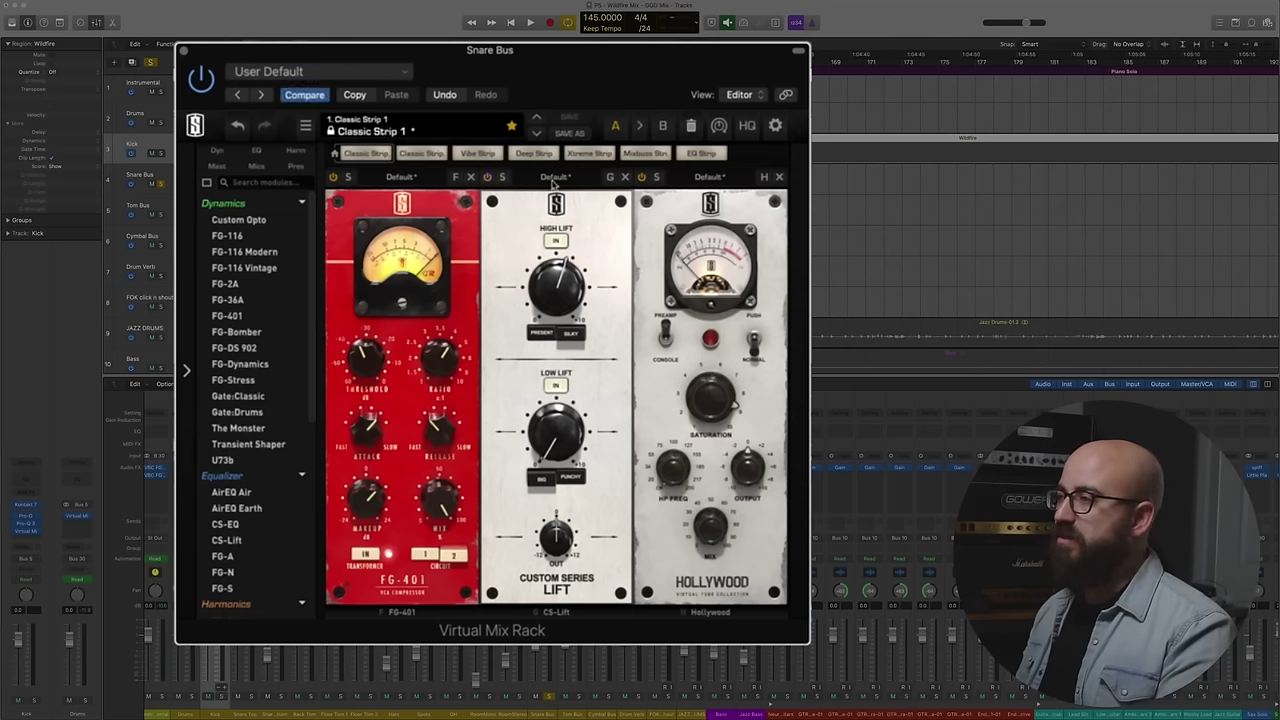
left_click(641, 177)
left_click(333, 177)
key("space")
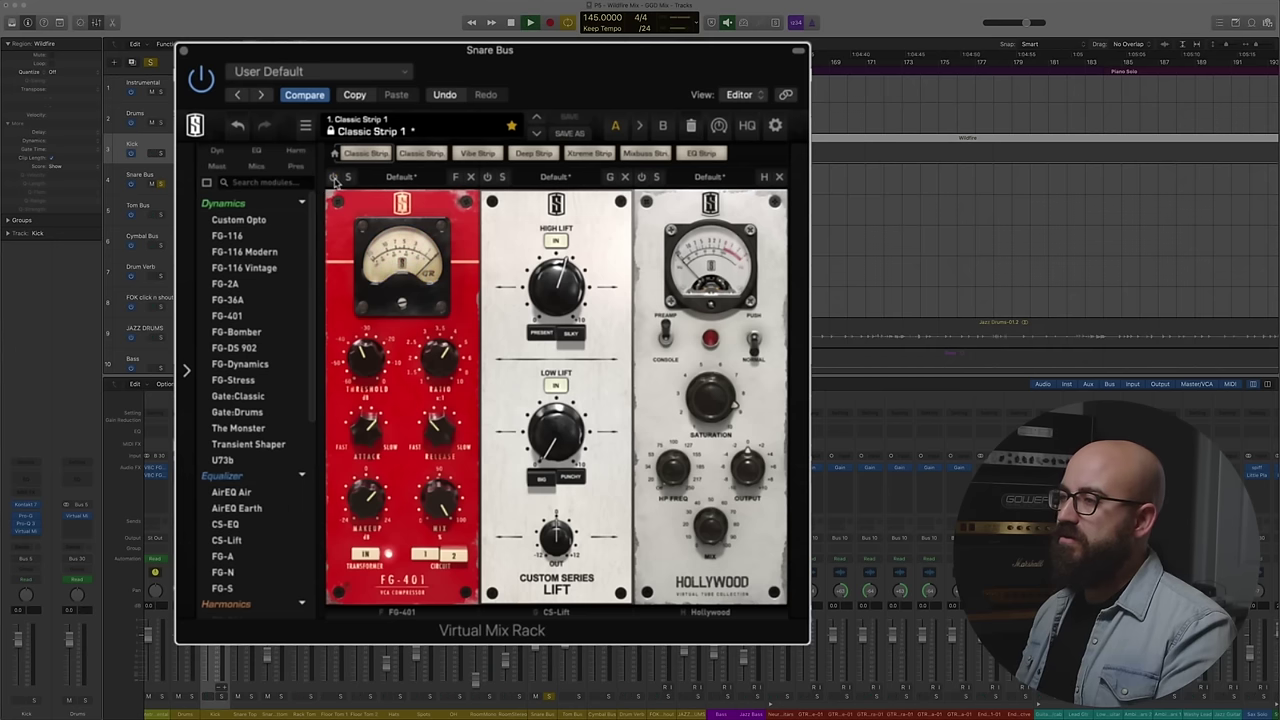
left_click(334, 178)
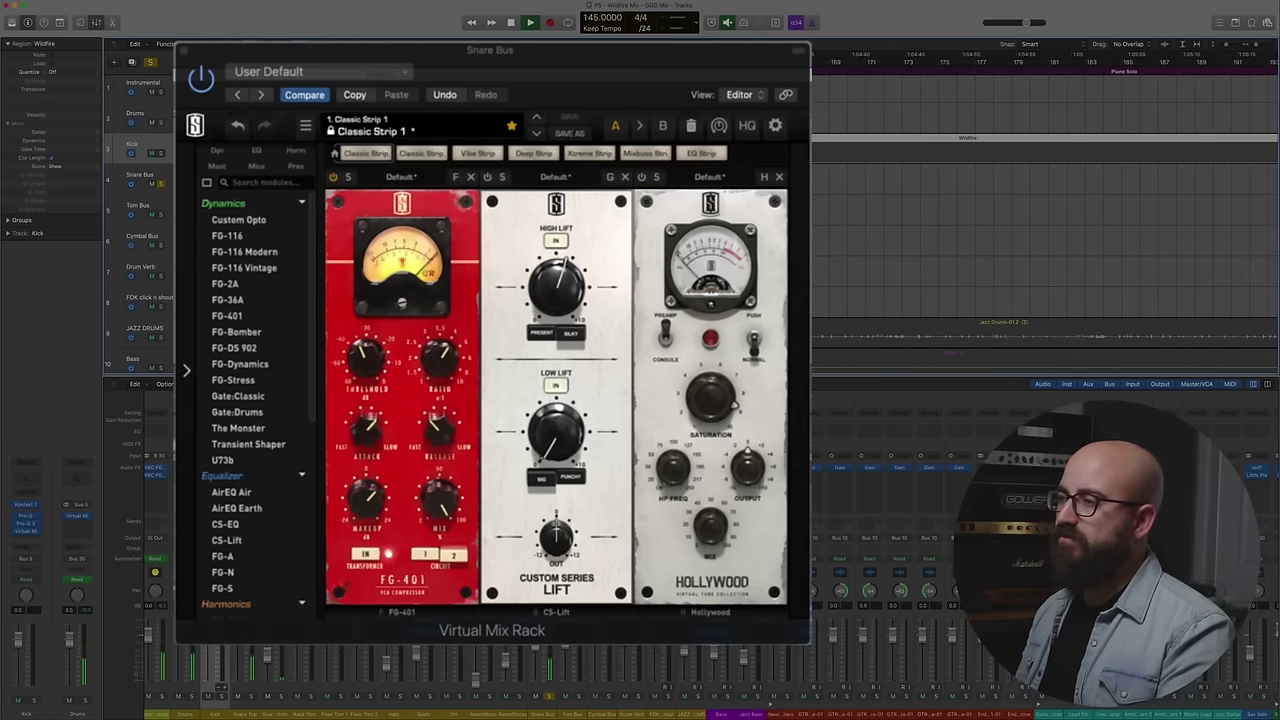
key("space")
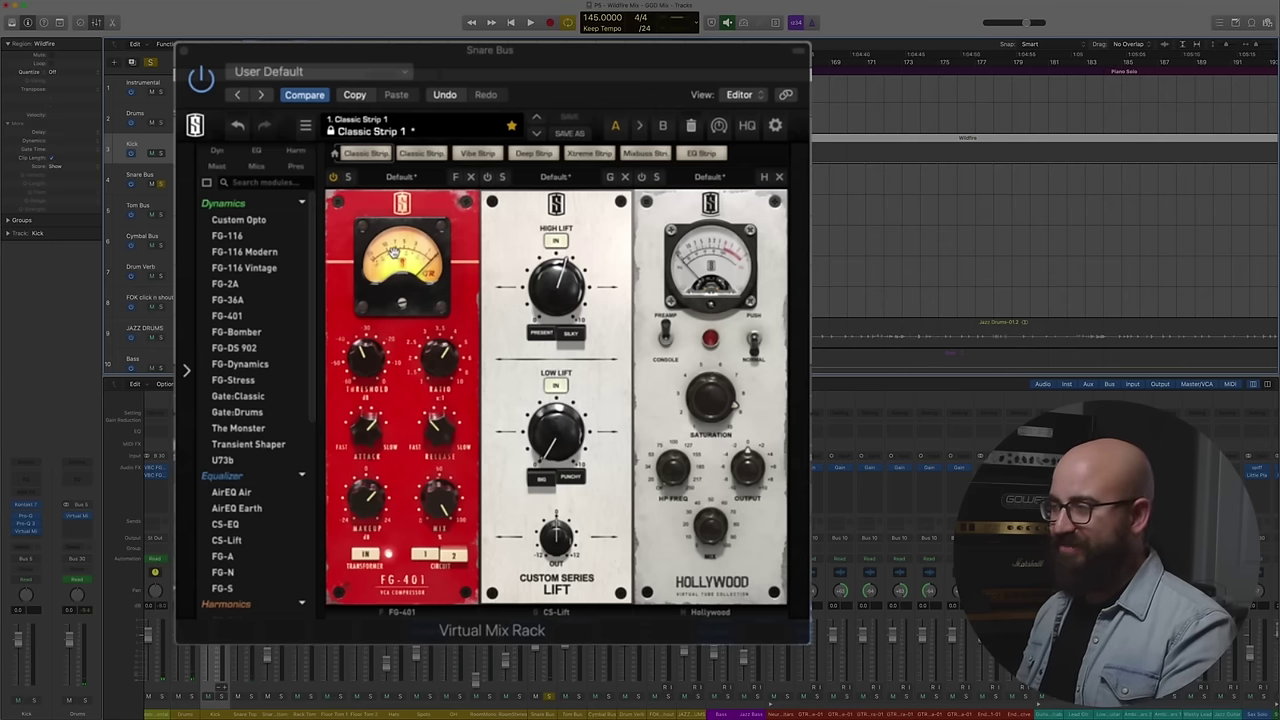
- Reset the CS-Lift module's High Lift knob to its minimum
left_click(545, 262, "alt")
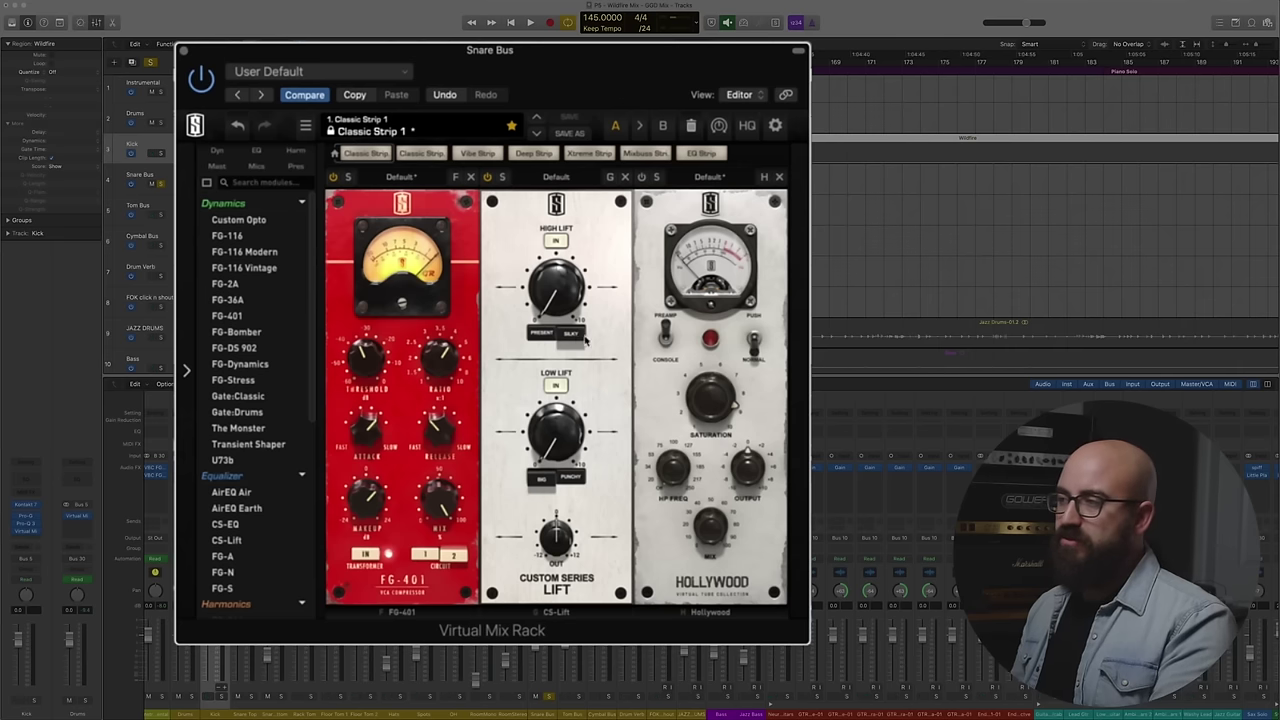
left_click_drag(547, 287, 549, 316)
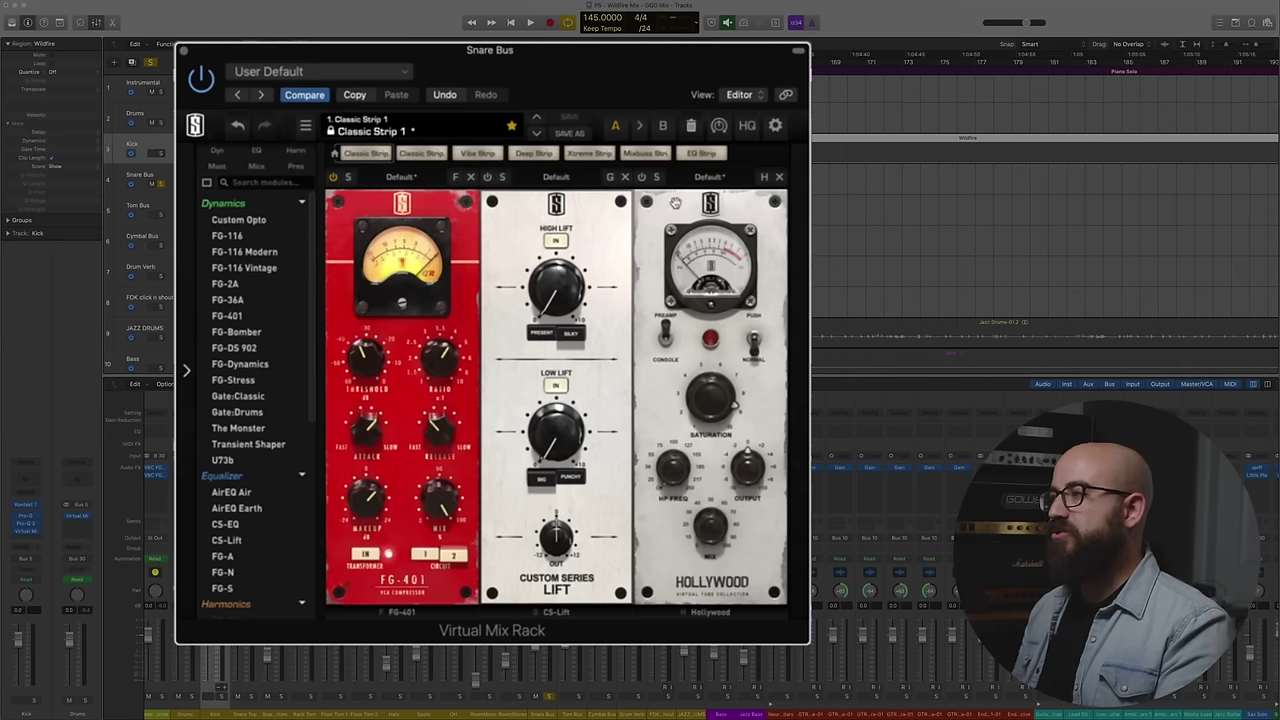
- Audition the Hollywood module with its Saturation raised and its Output lowered to compensate
mouse_move(704, 392)
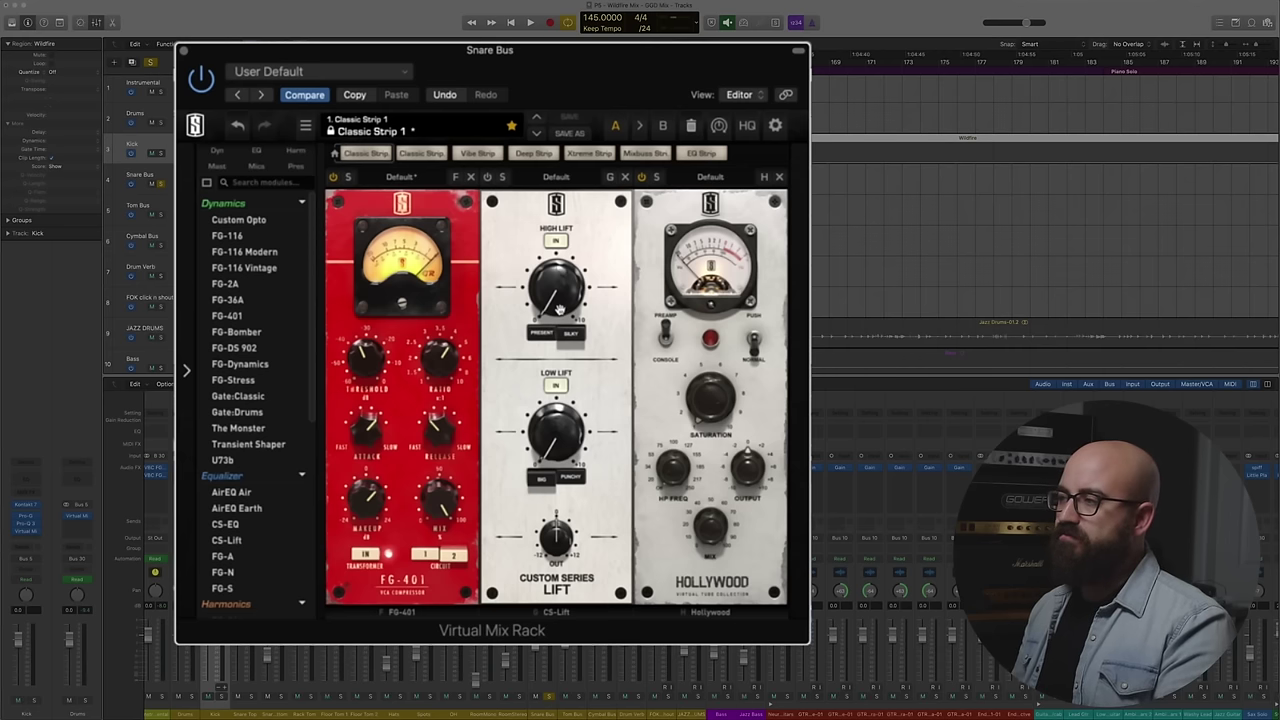
key("space")
left_click_drag(710, 395, 710, 345)
left_click_drag(747, 465, 747, 485)
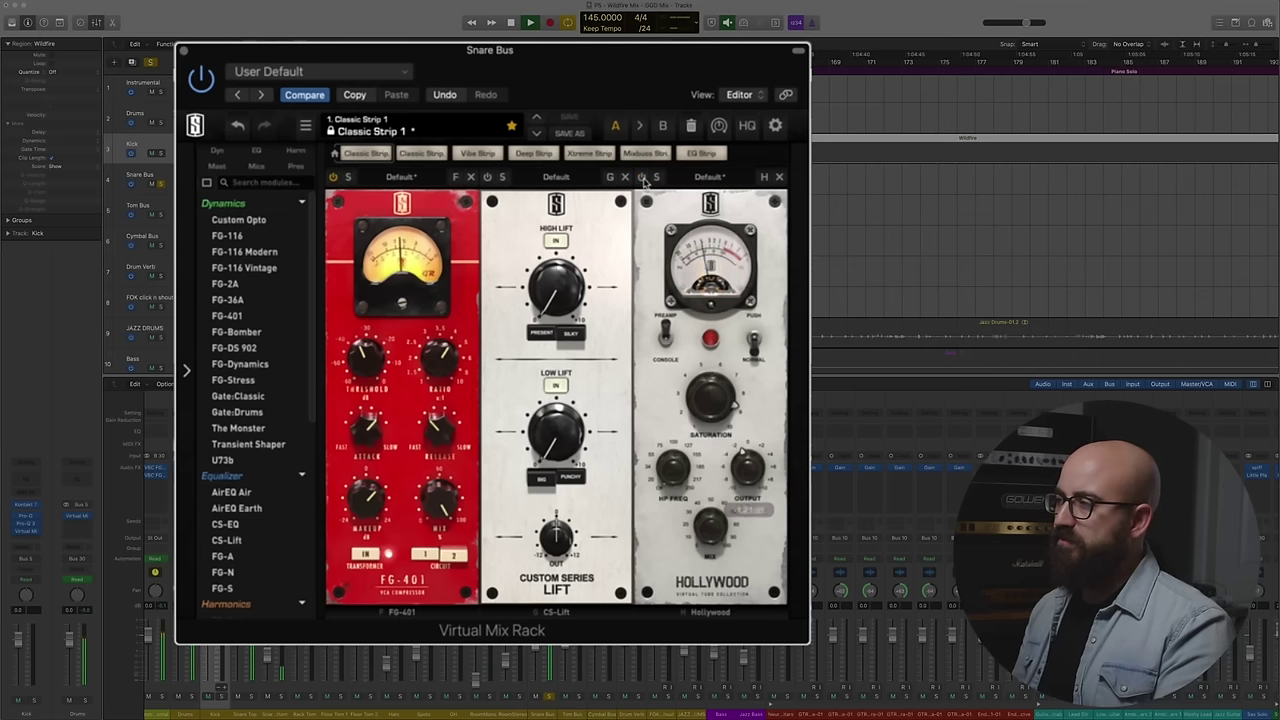
left_click_drag(747, 465, 747, 490)
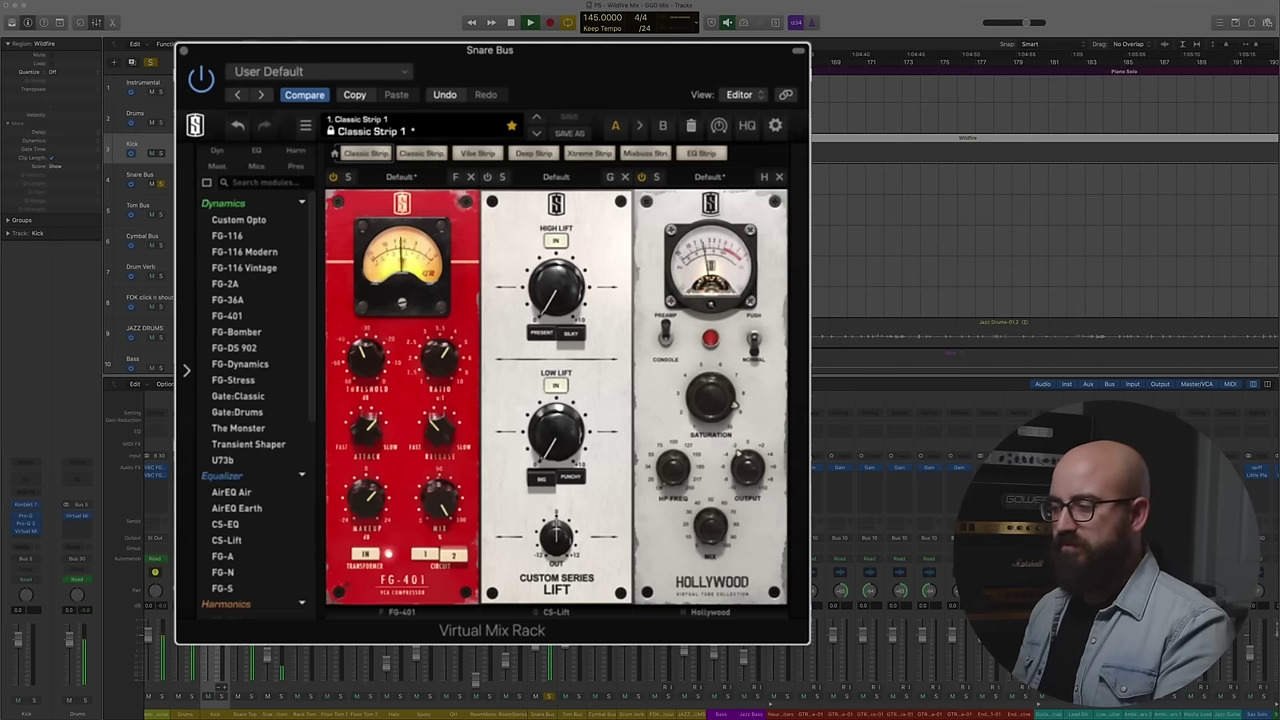
key("space")
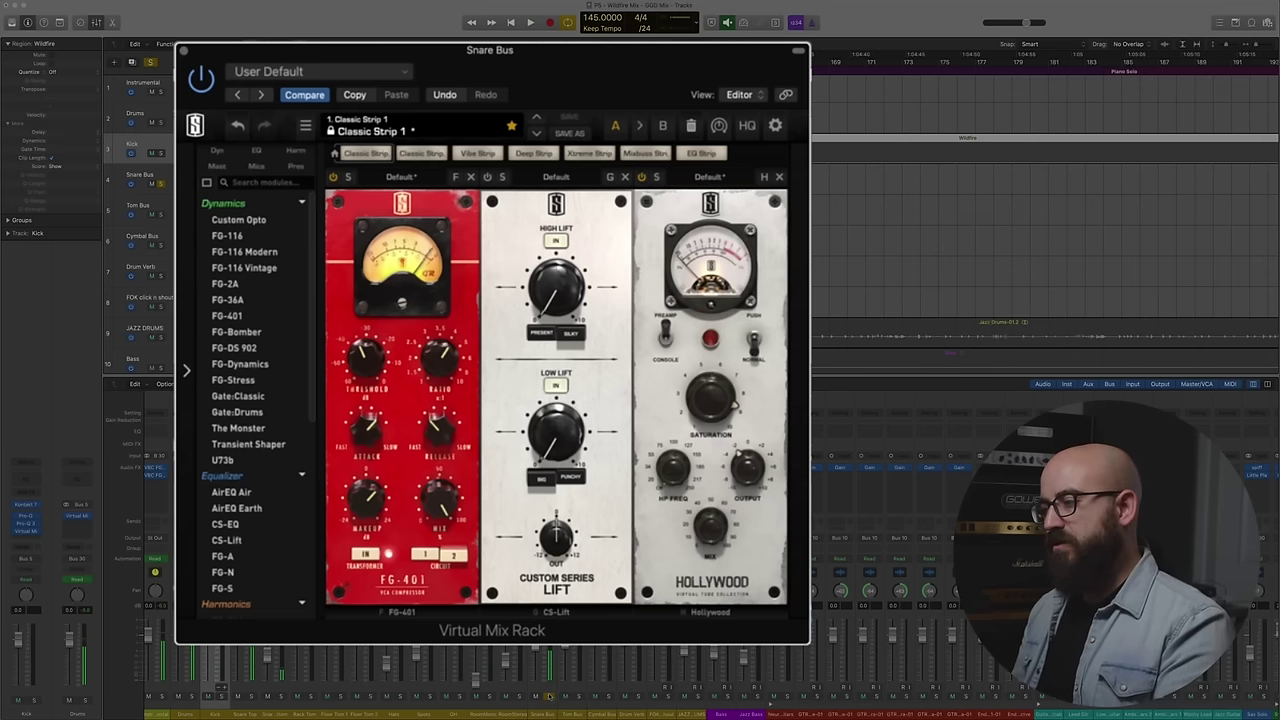
- Unsolo the Snare Bus, play the full mix and raise the CS-Lift's High Lift by ear
left_click(549, 697)
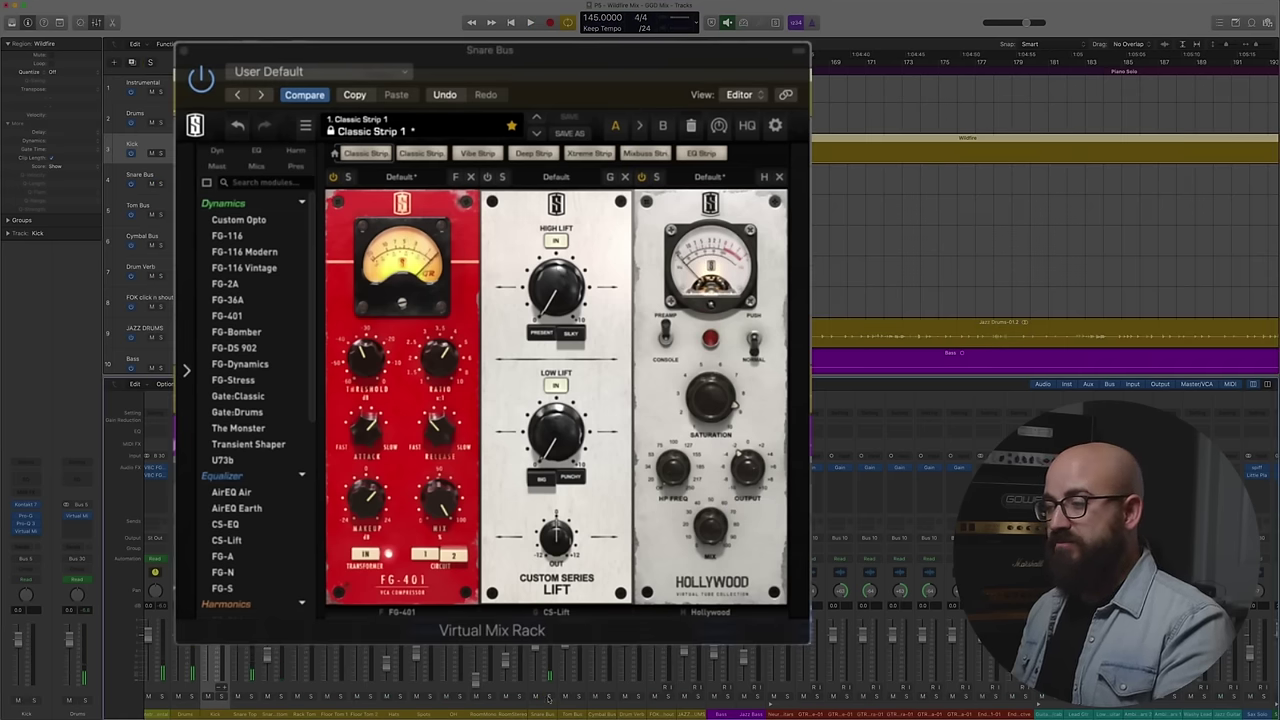
key("space")
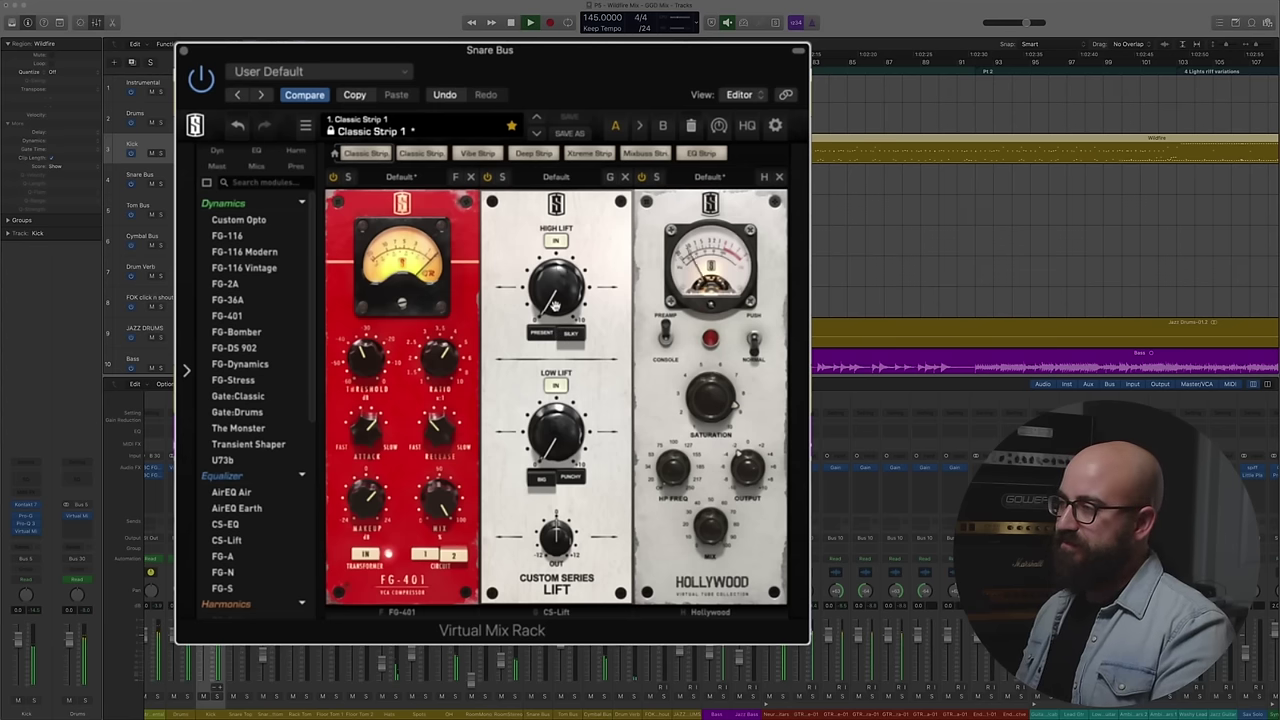
left_click_drag(553, 305, 560, 240)
mouse_move(572, 290)
scroll(572, 290, "down", 4)
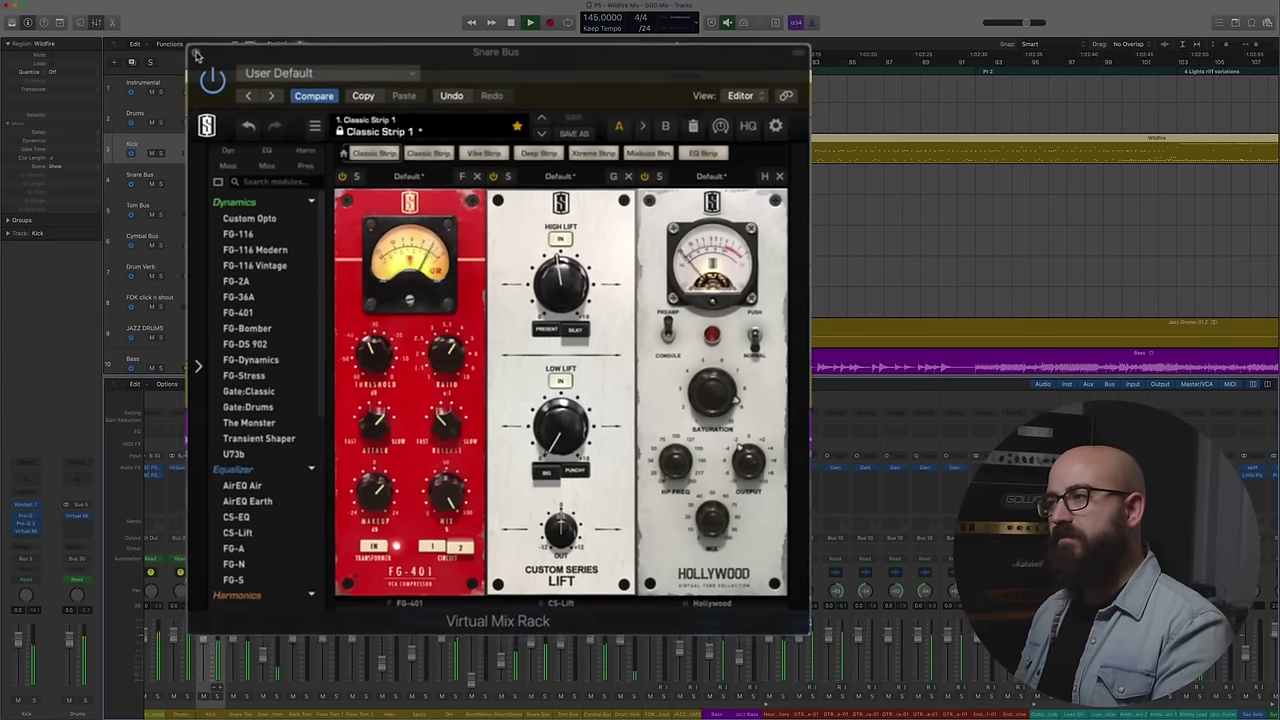
- Fit the whole arrangement in view while auditioning the full mix, and stop playback
key("z")
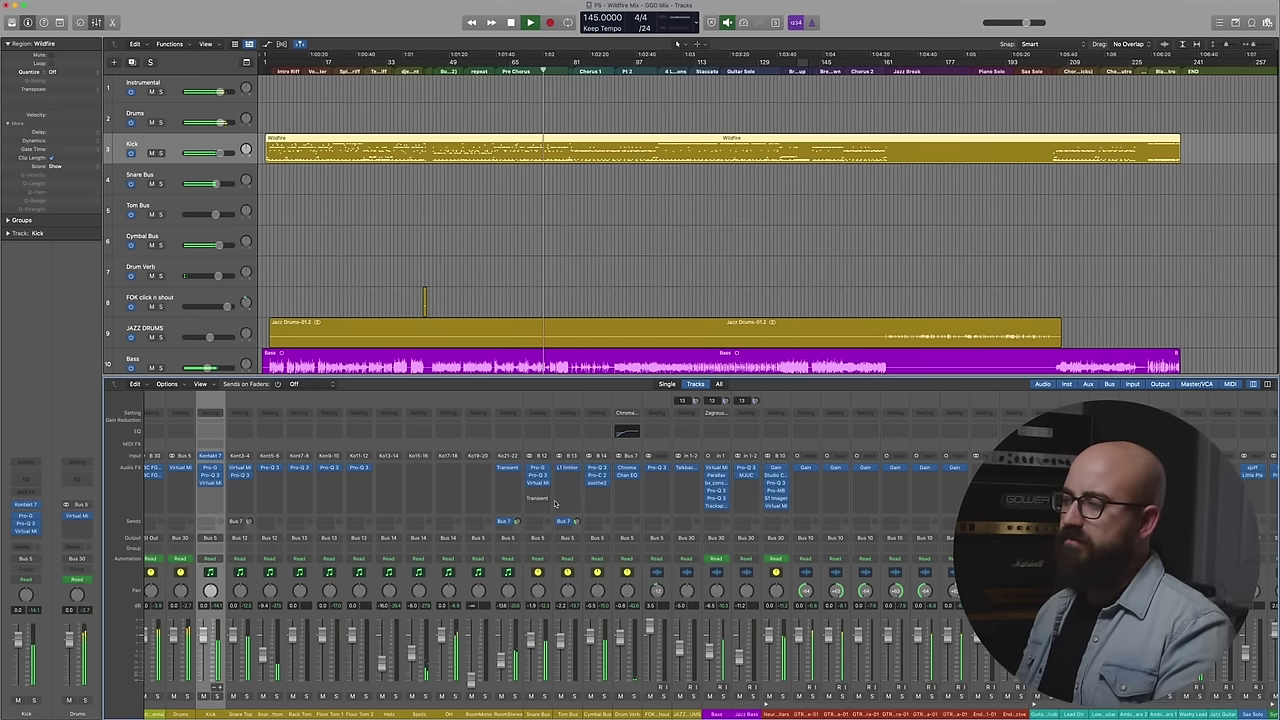
key("space")
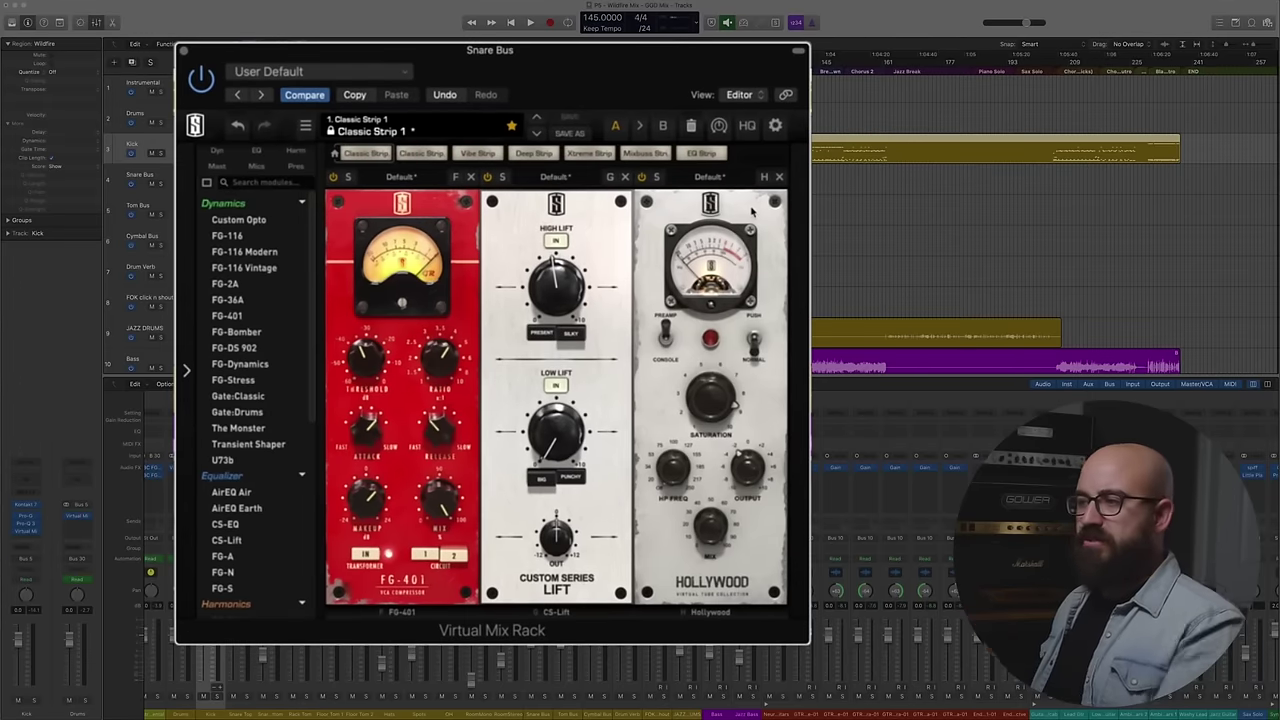
- Raise the CS-Lift module's High Lift on the Snare Bus further by ear
left_click_drag(531, 300, 531, 292)
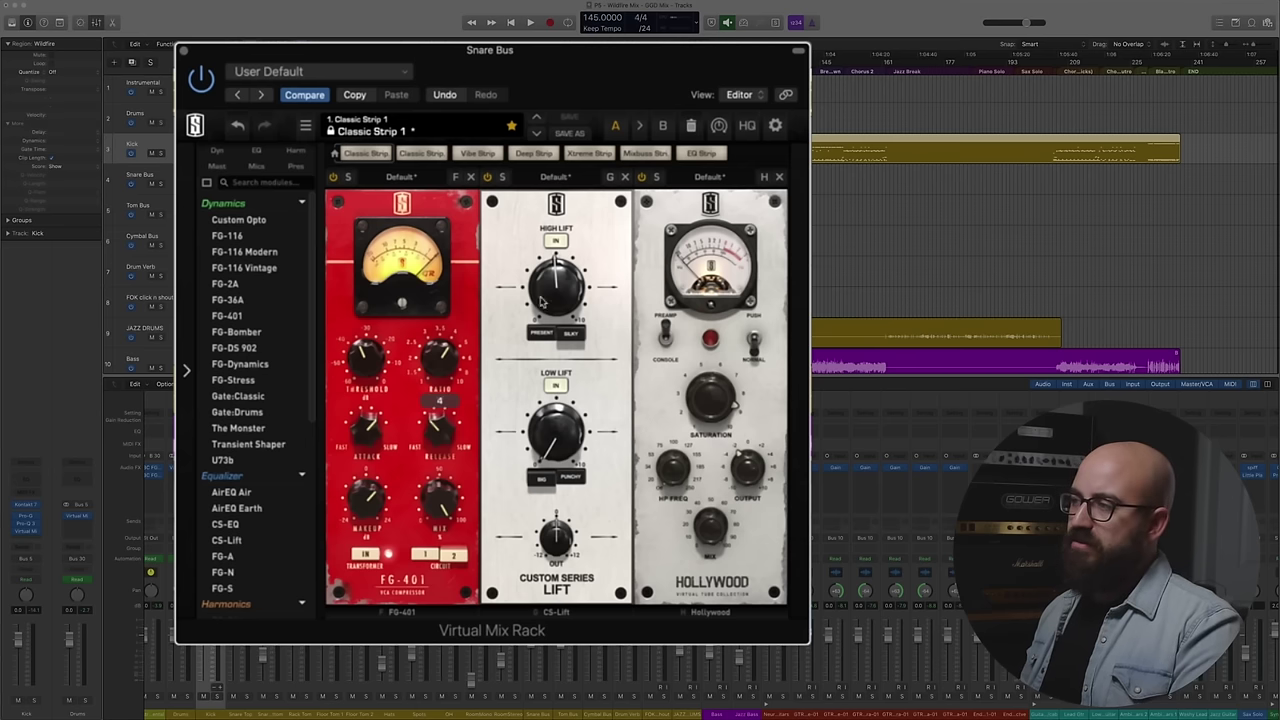
mouse_move(563, 289)
left_click_drag(548, 297, 548, 280)
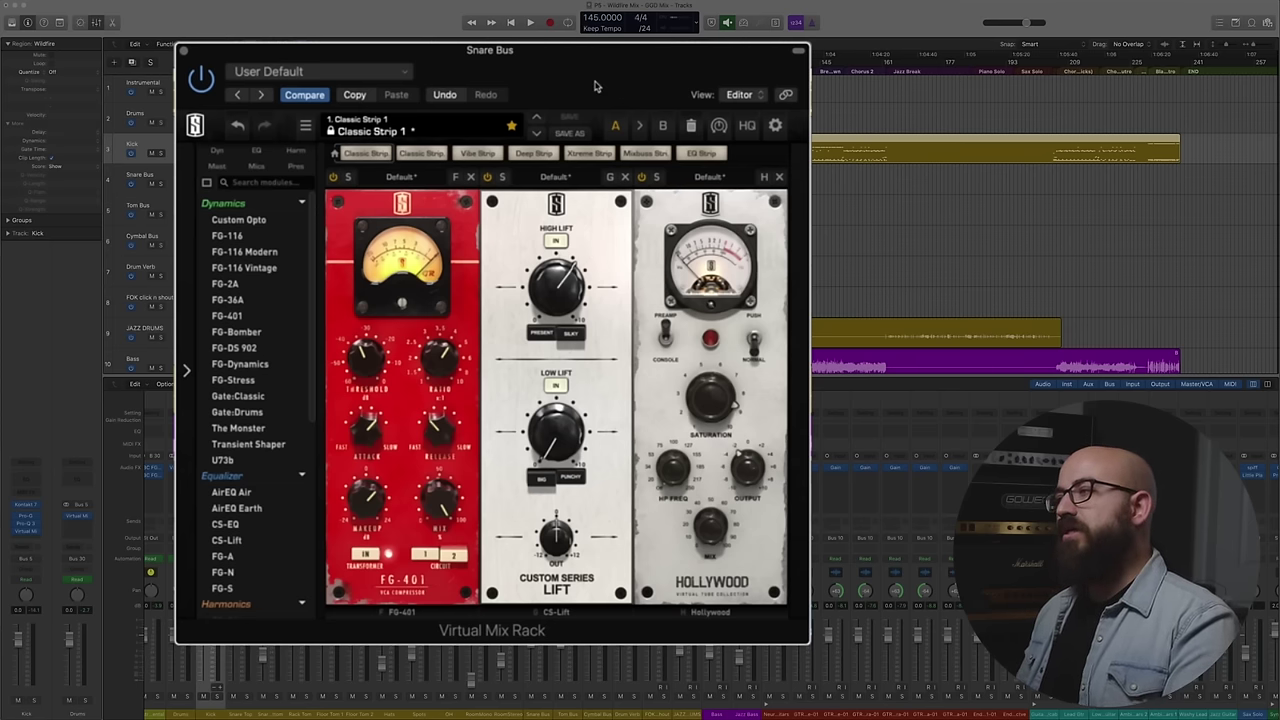
mouse_move(563, 316)
left_click_drag(563, 316, 579, 290)
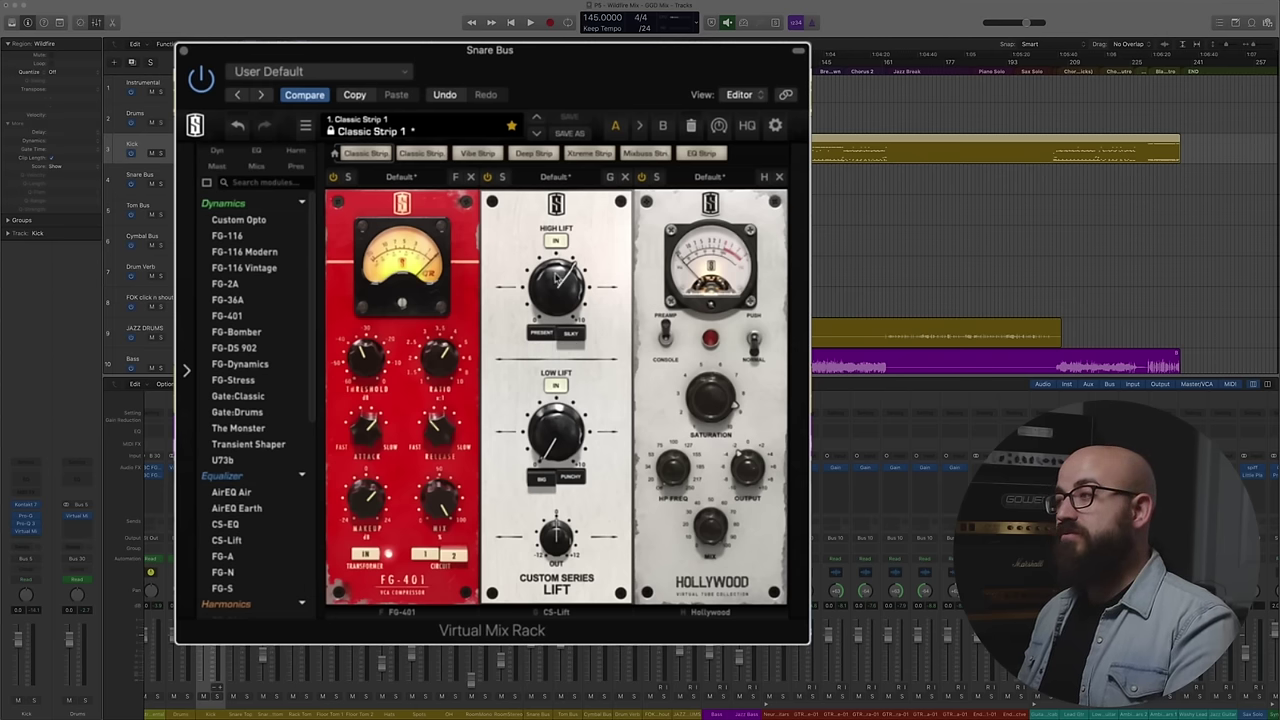
mouse_move(562, 302)
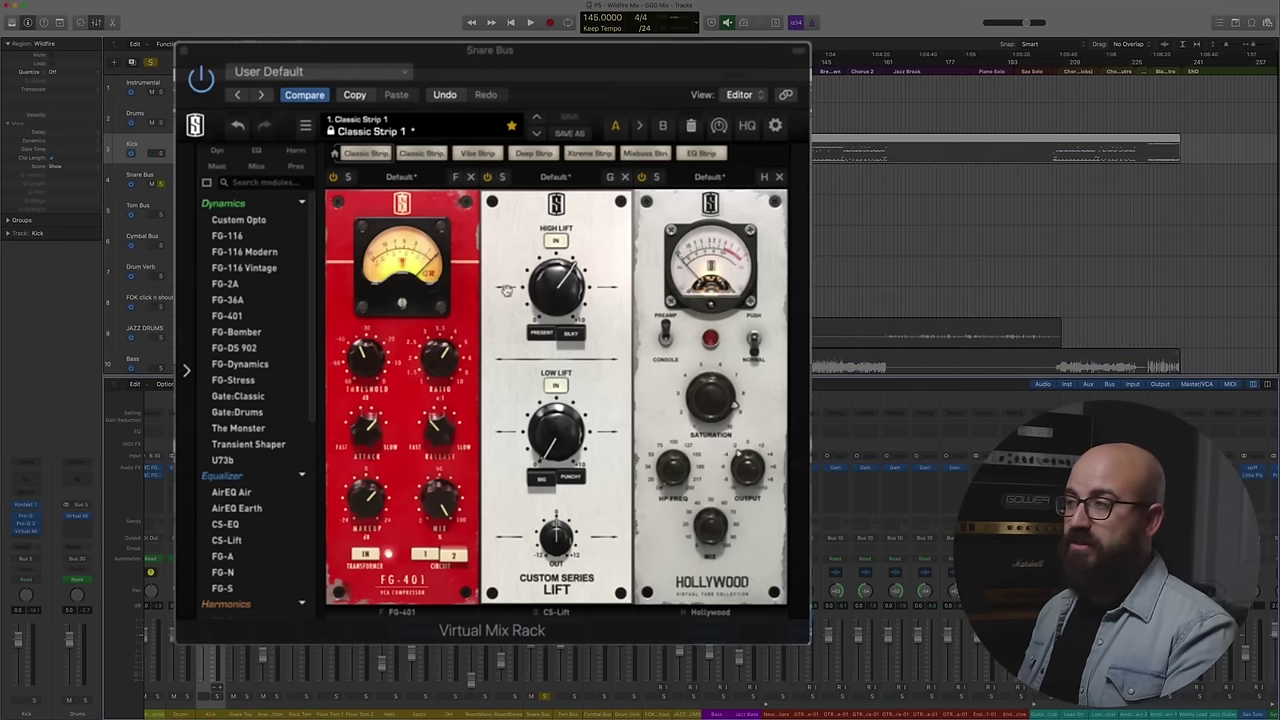
- Set the Hollywood module's Saturation to about 8.15 while auditioning the soloed Snare Bus, and unsolo the bus
key("space")
left_click(545, 297)
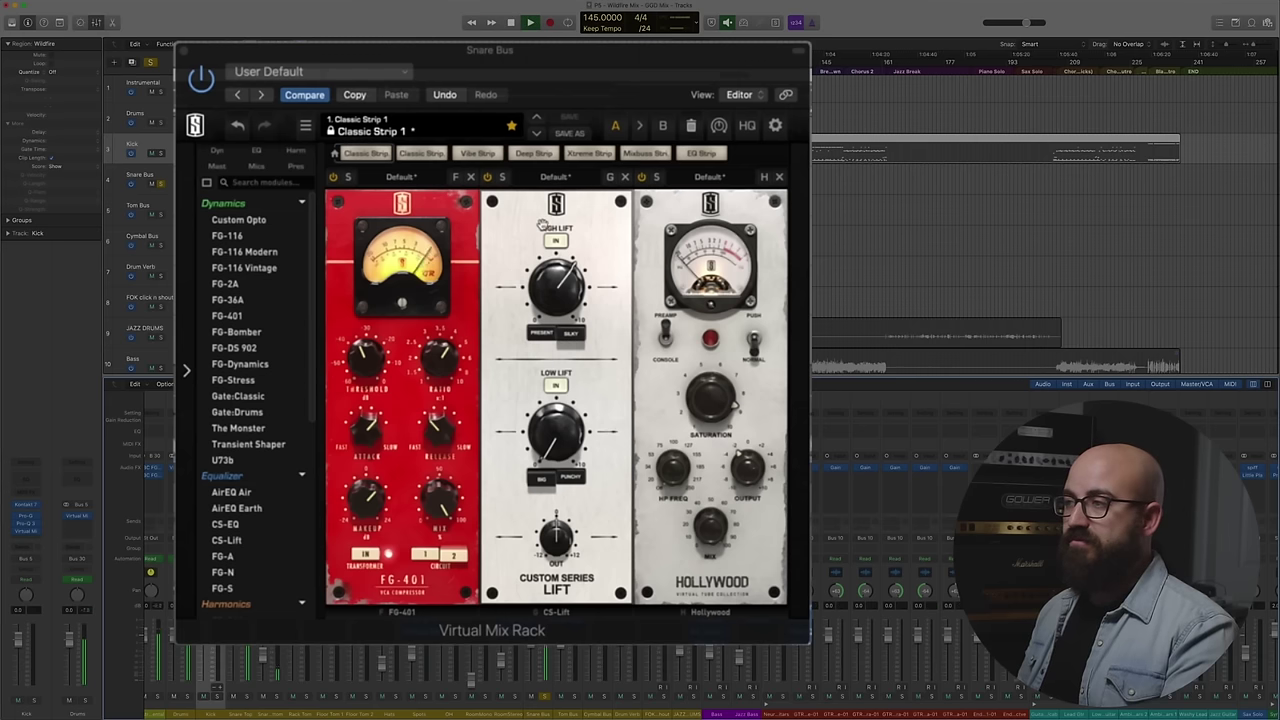
left_click_drag(708, 404, 708, 396)
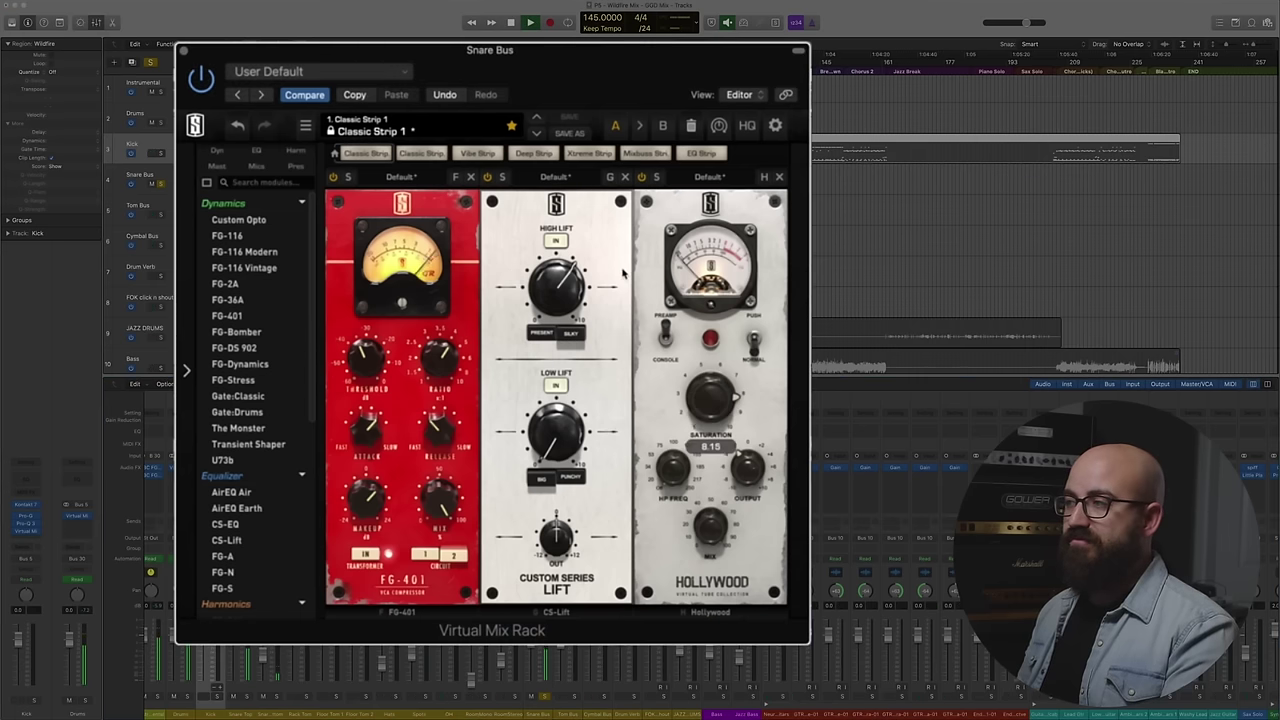
key("space")
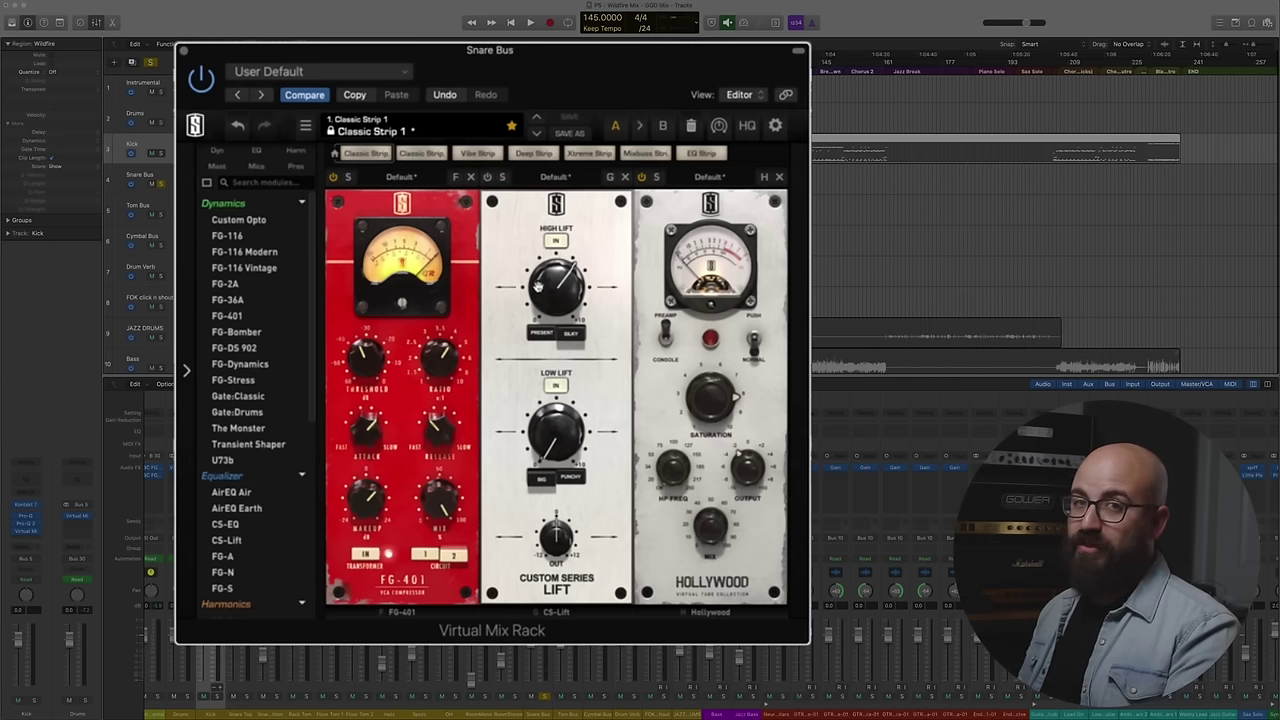
key("space")
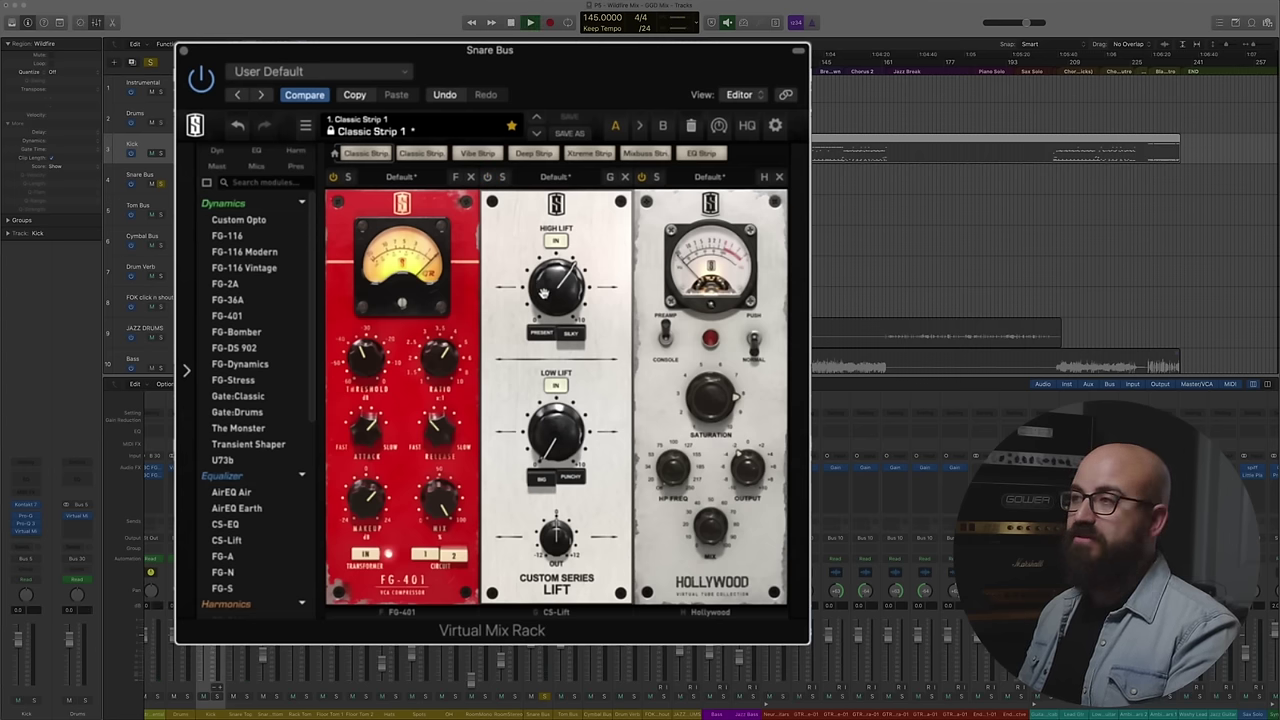
key("s")
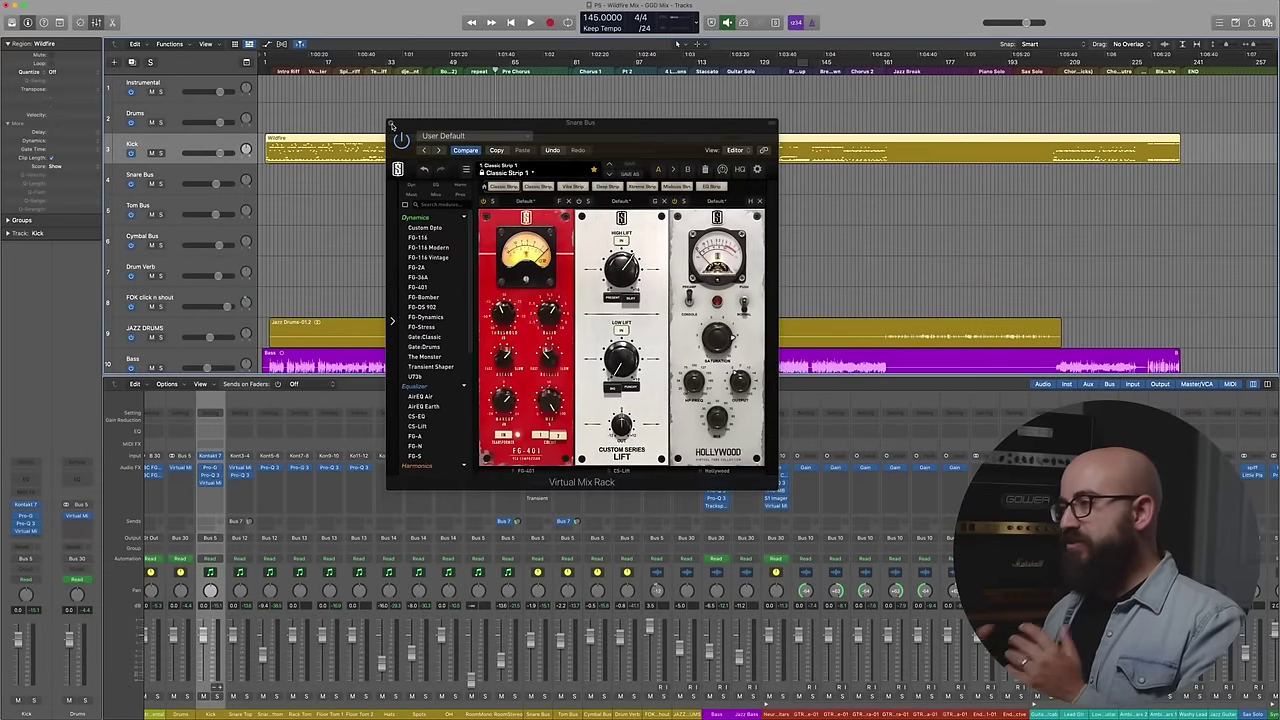
- Move the Snare Bus plug-in window aside, solo the Snare Top and Snare Bottom channels, and inspect Snare Top's Pro-Q 3 cut
left_click_drag(392, 126, 552, 90)
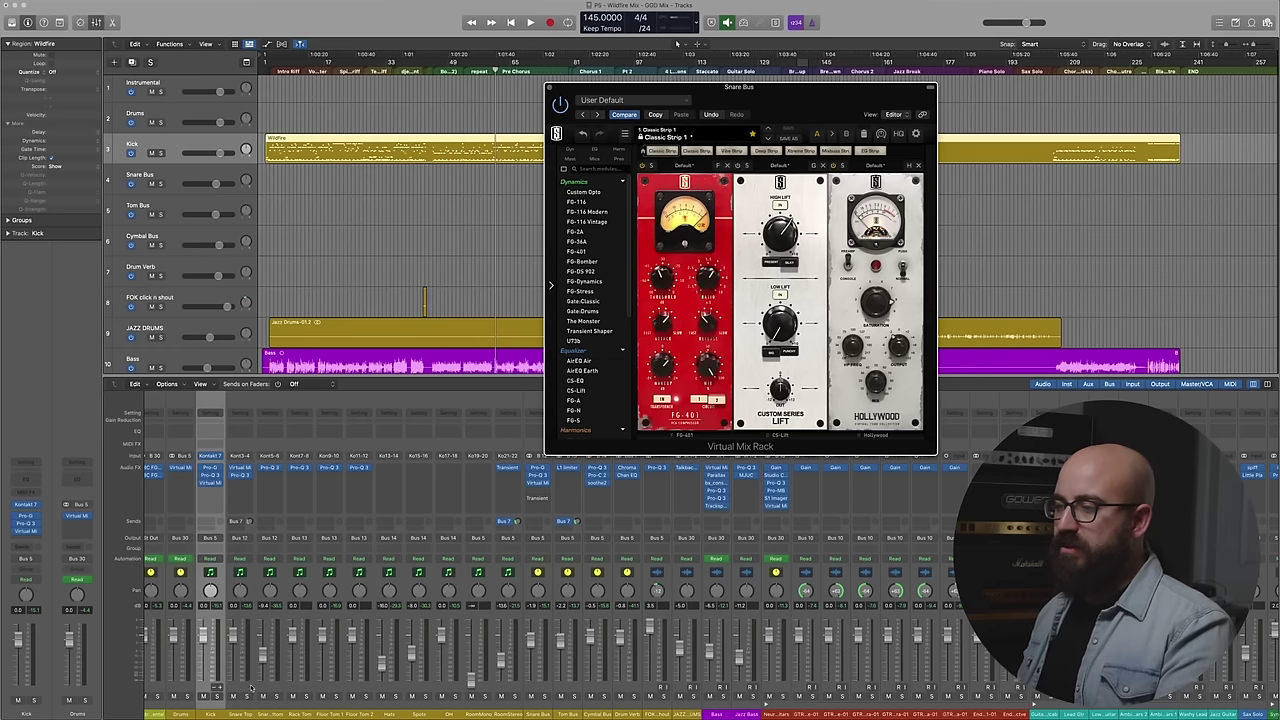
left_click(228, 521)
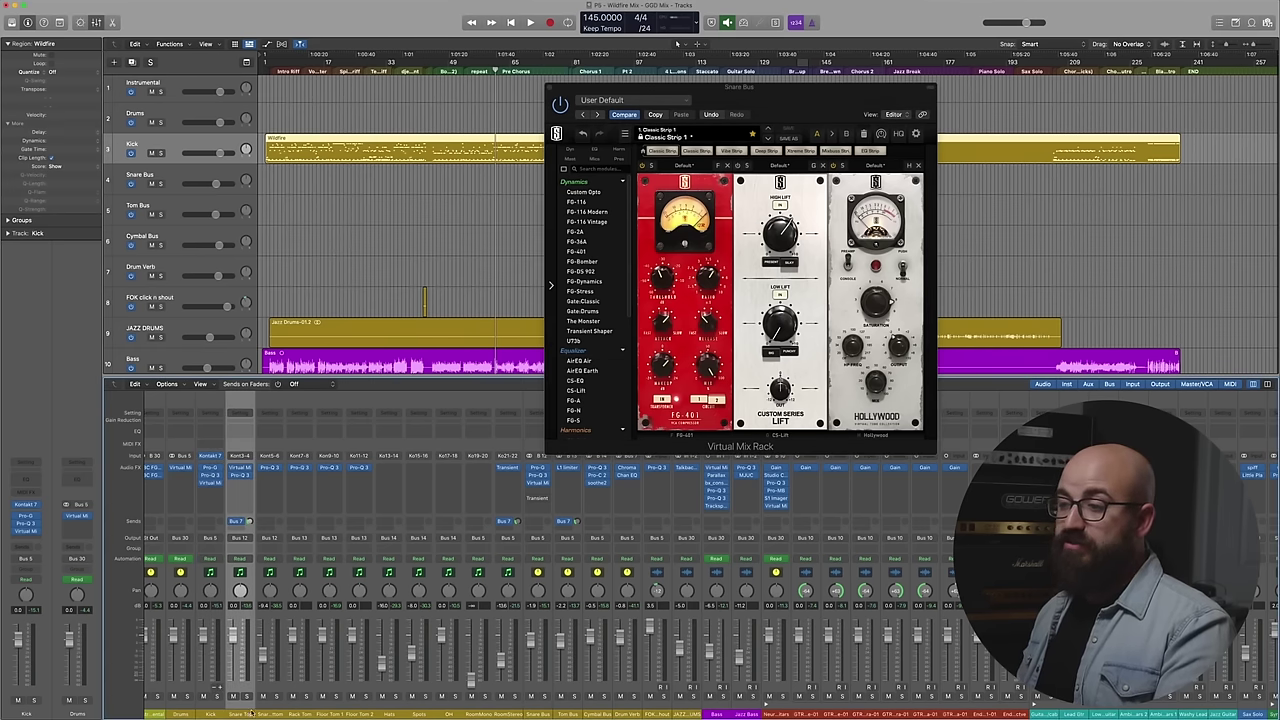
left_click(276, 695)
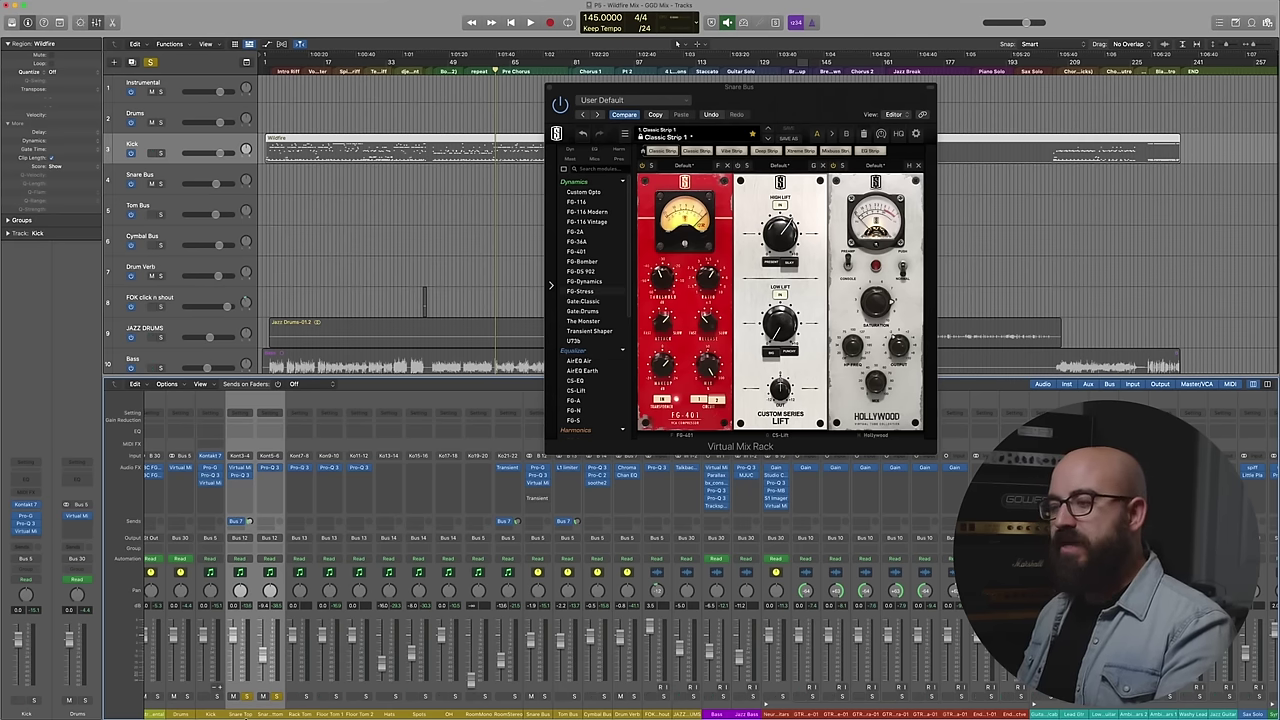
left_click(241, 714)
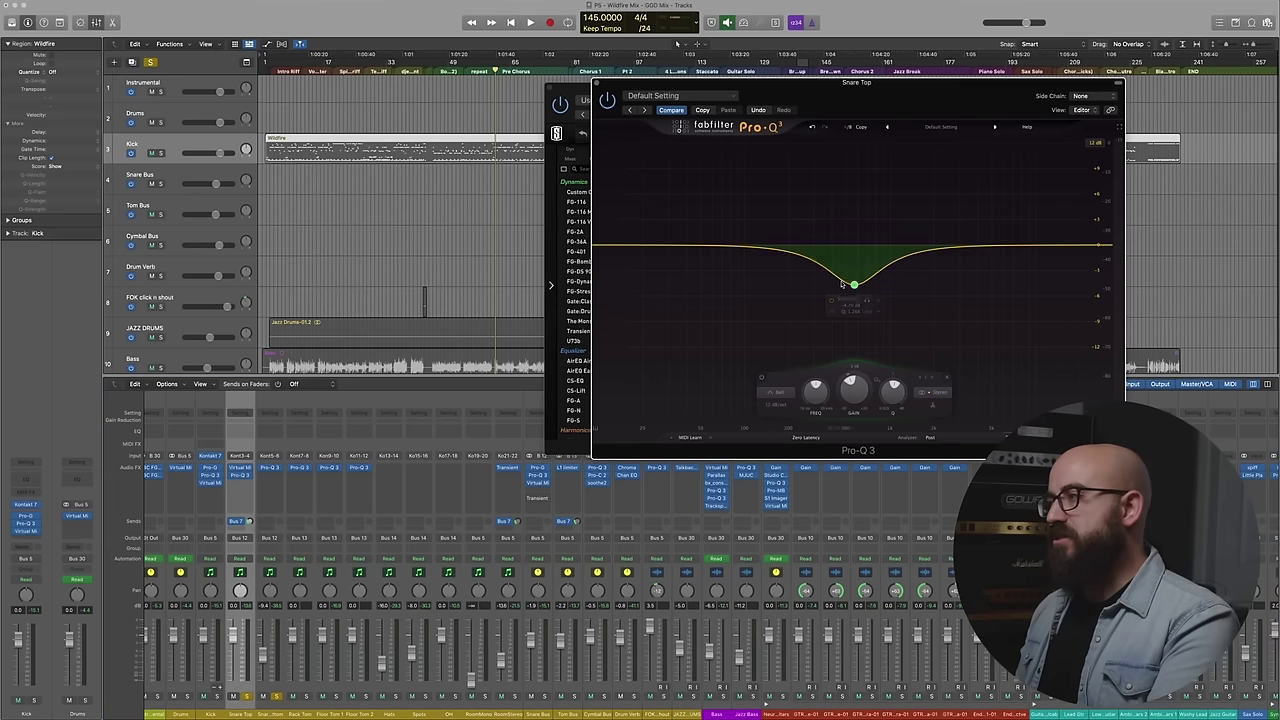
left_click_drag(851, 283, 853, 285)
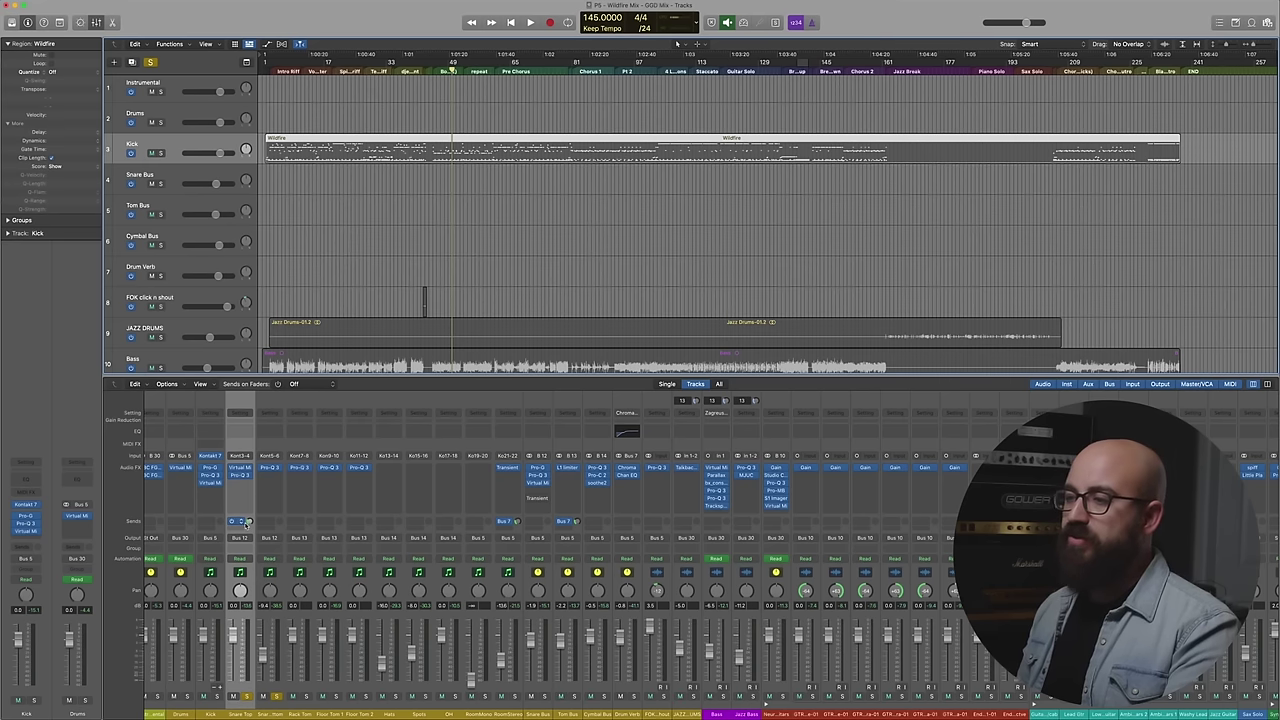
- Audition the soloed snares with their reverb send and open Drum Verb's ChromaVerb and Channel EQ side by side
key("space")
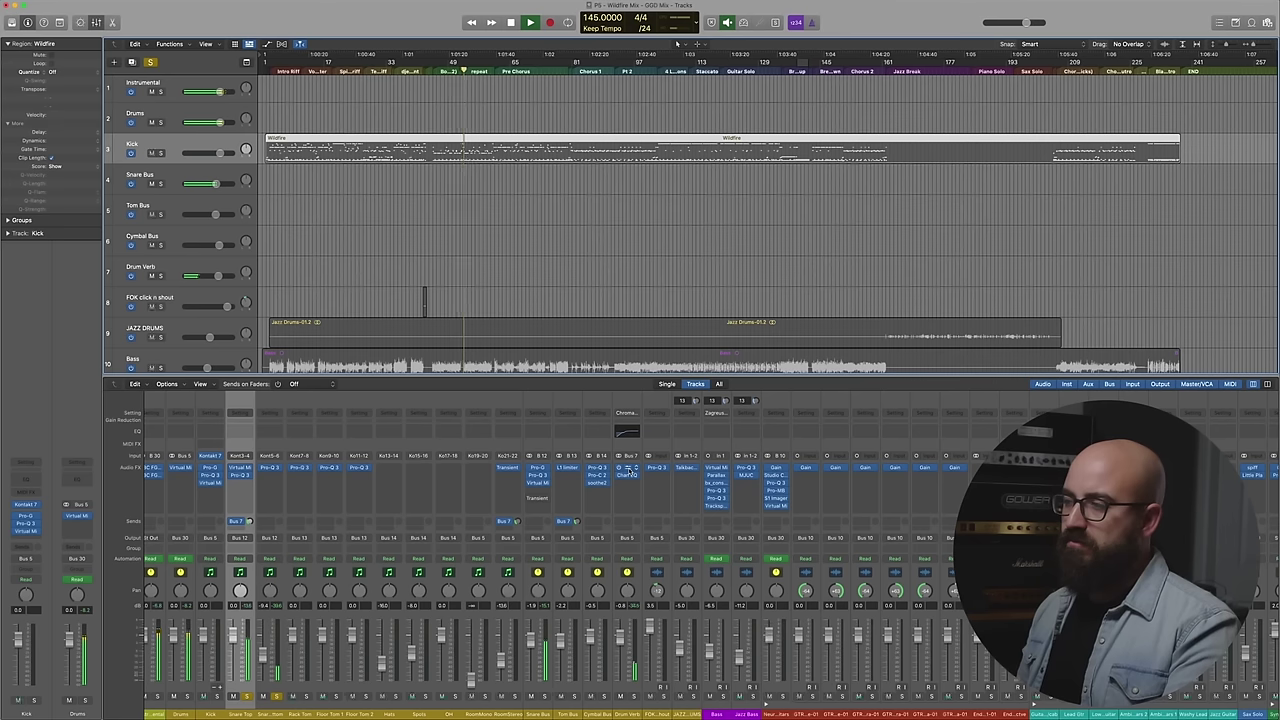
key("space")
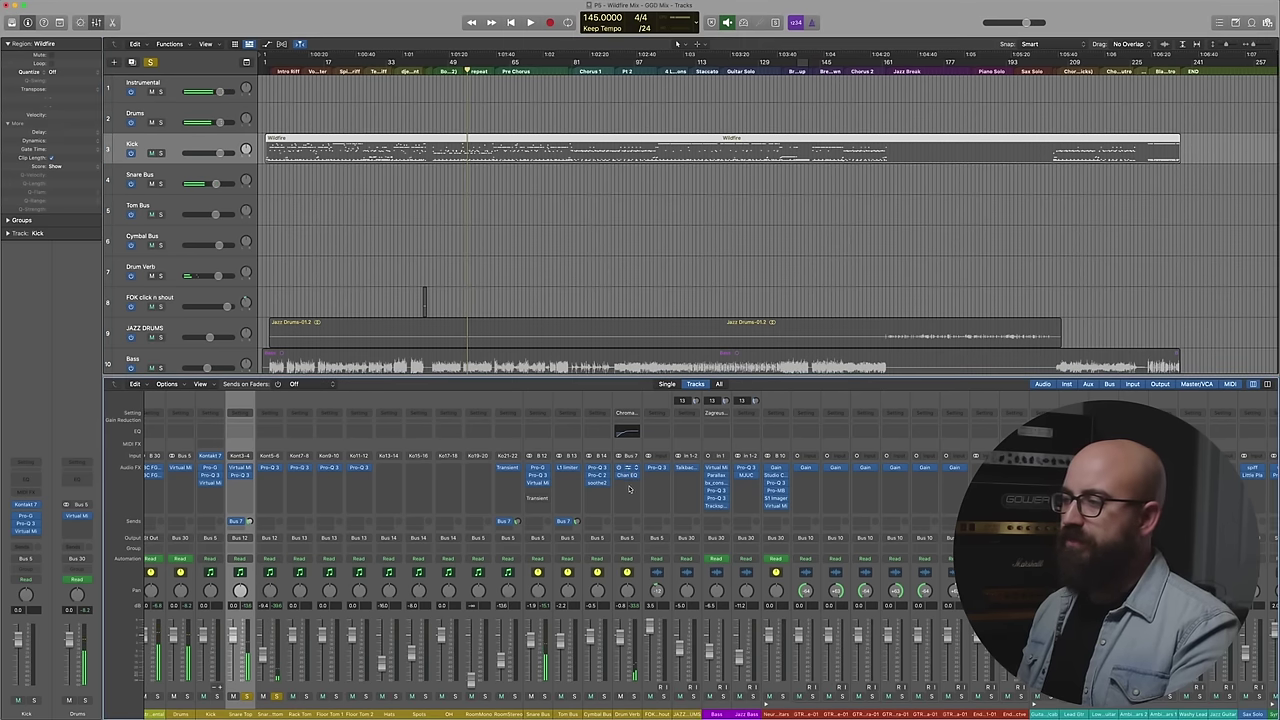
left_click(629, 488)
left_click_drag(620, 113, 412, 77)
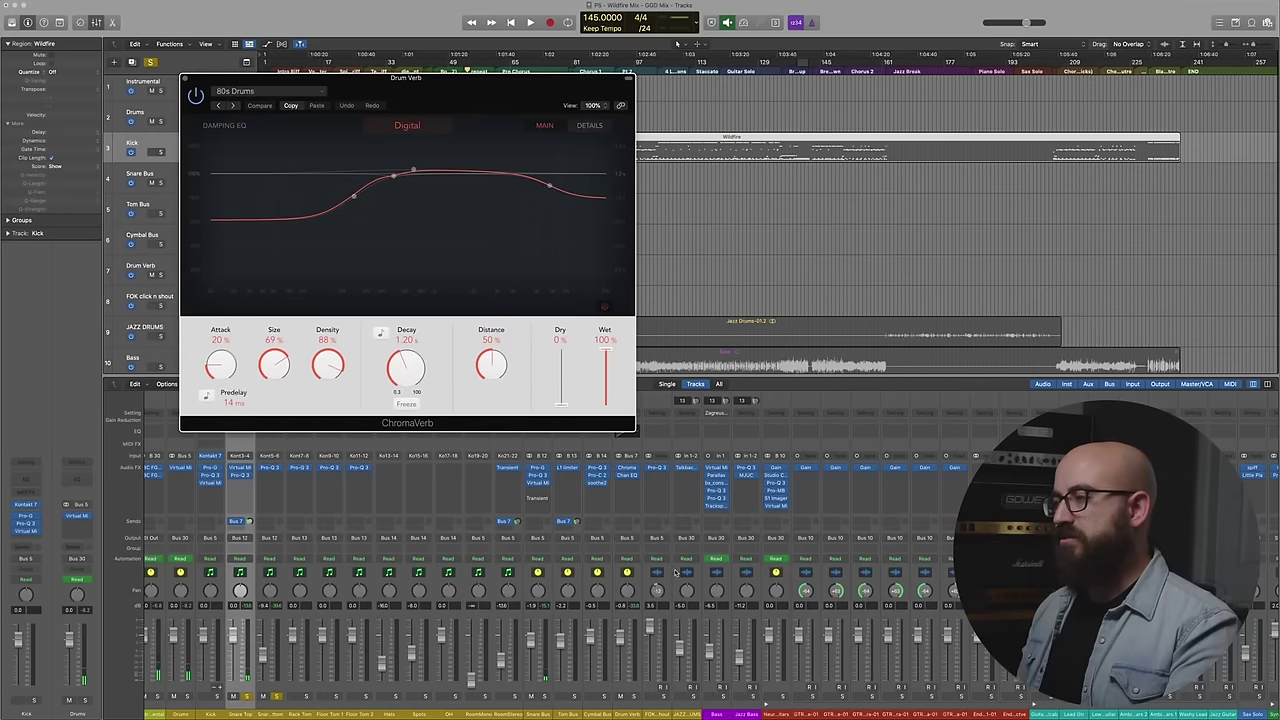
left_click(628, 476)
left_click_drag(574, 125, 774, 348)
left_click_drag(474, 103, 431, 87)
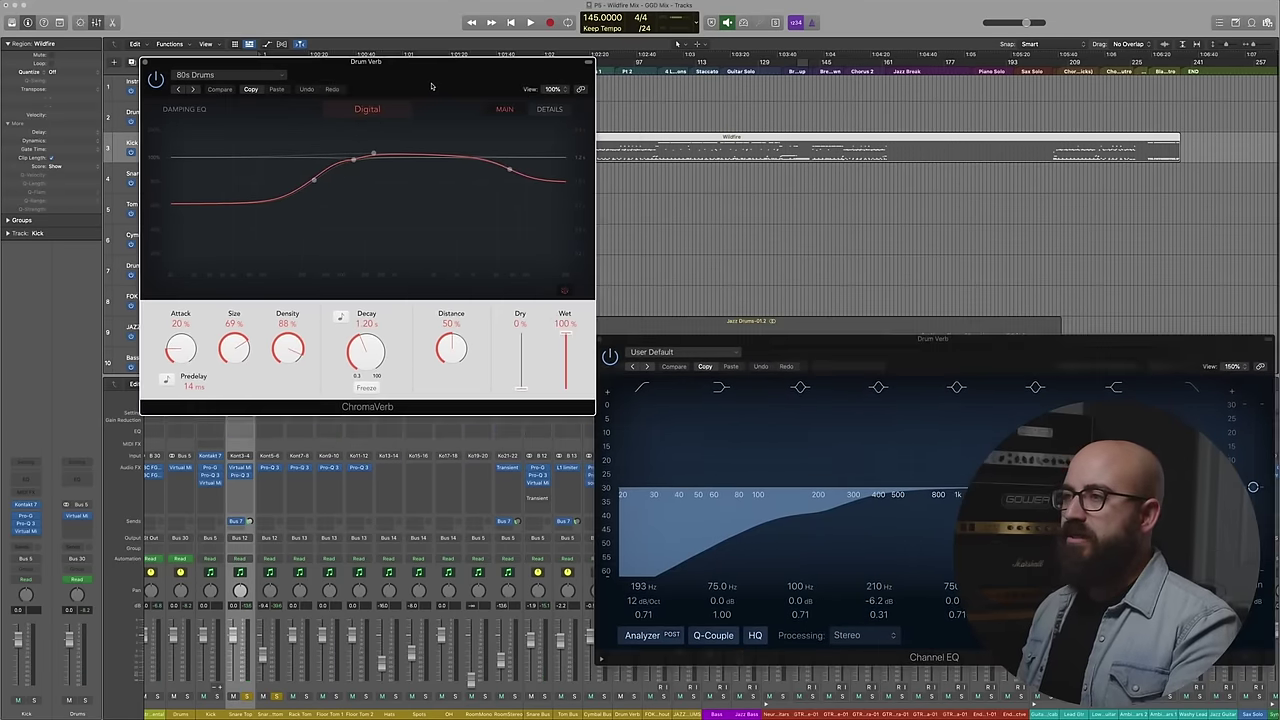
- Review ChromaVerb's damping EQ, its output EQ details and the Channel EQ curve on Drum Verb, and close both plug-ins
left_click(410, 247)
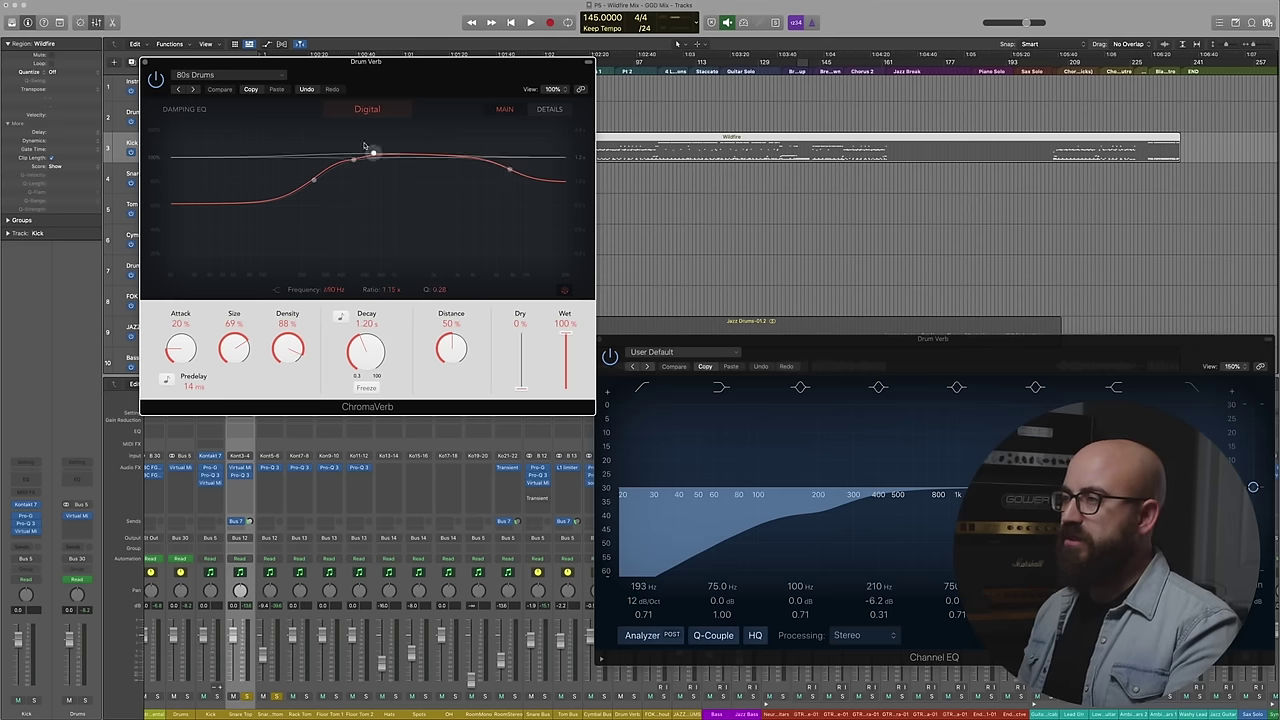
left_click(549, 109)
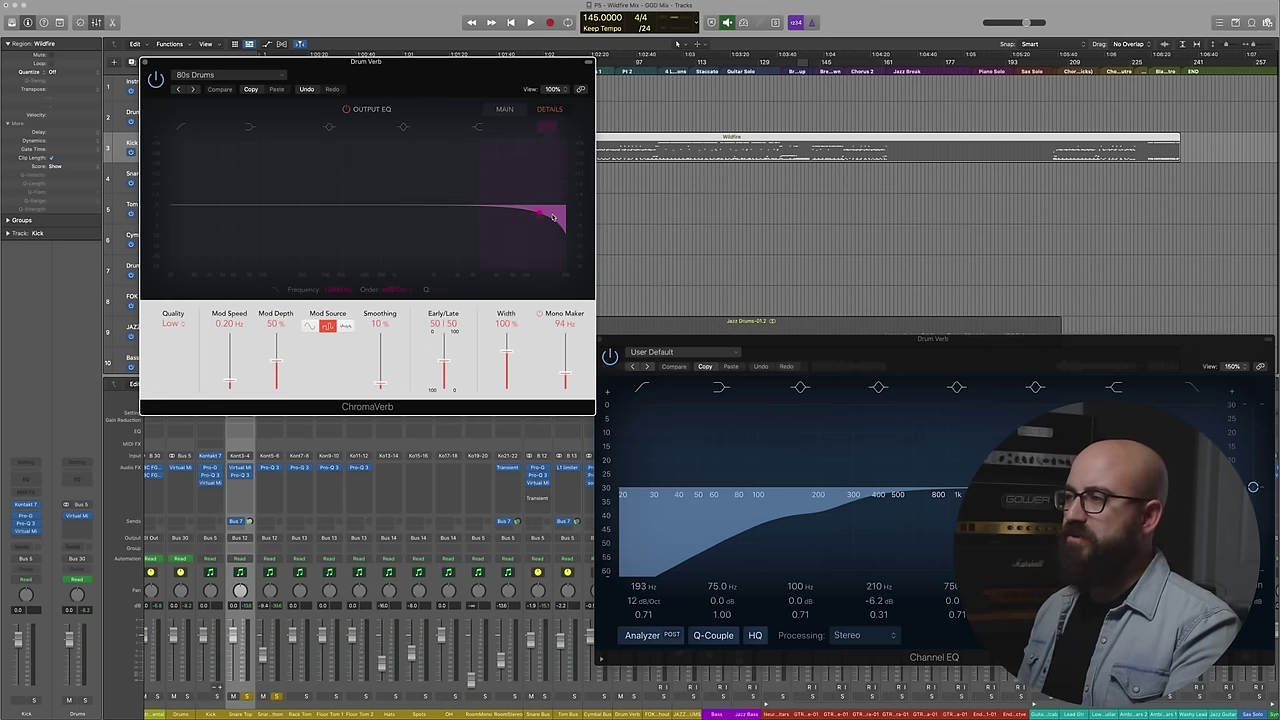
left_click(505, 110)
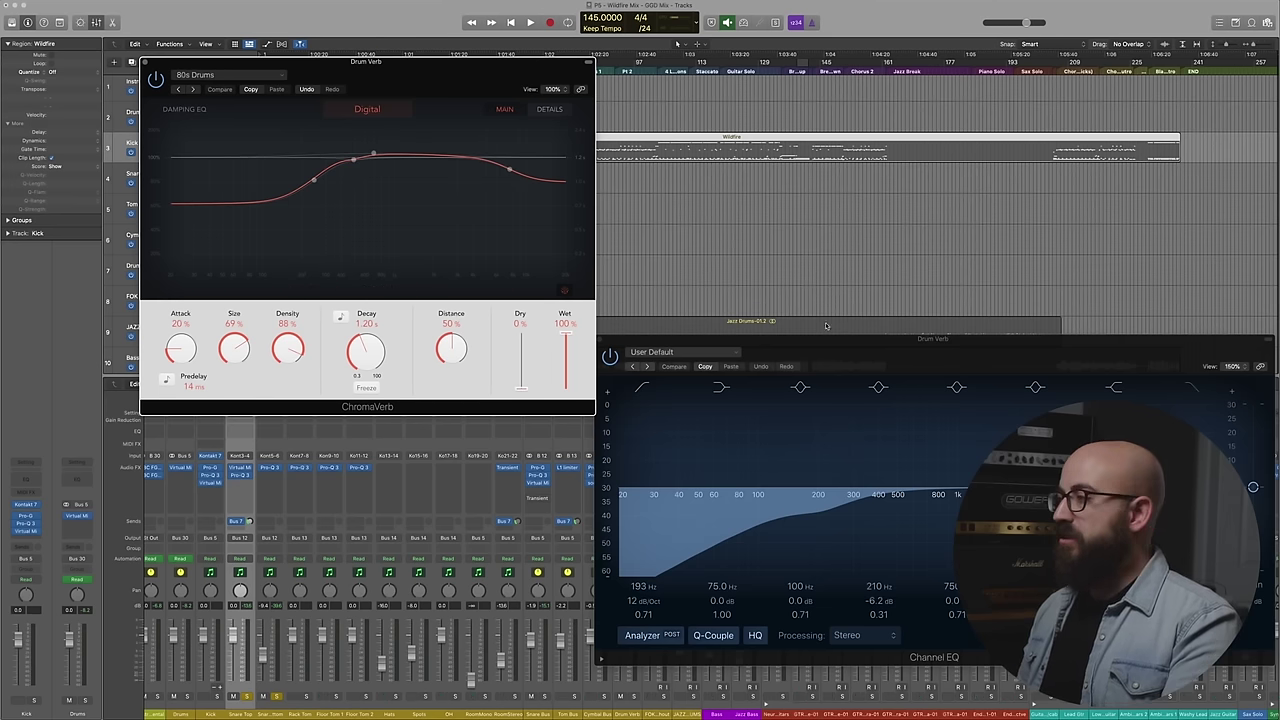
left_click_drag(790, 340, 659, 169)
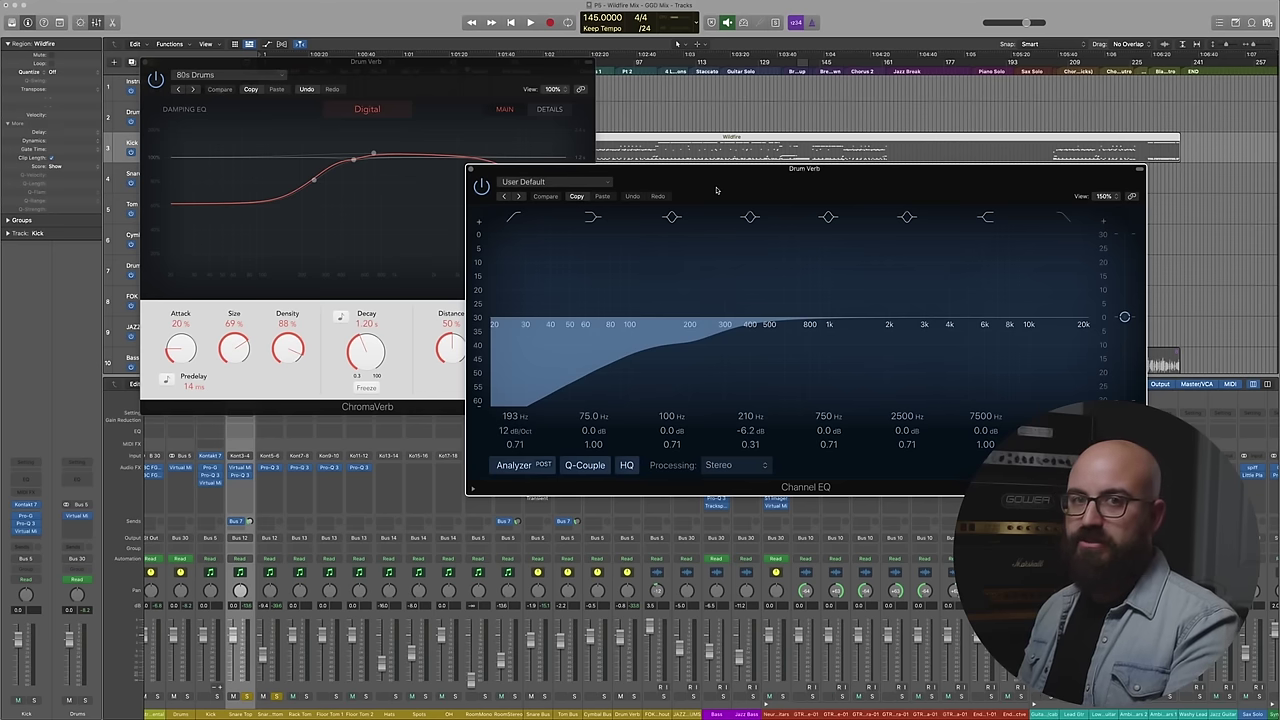
left_click(470, 169)
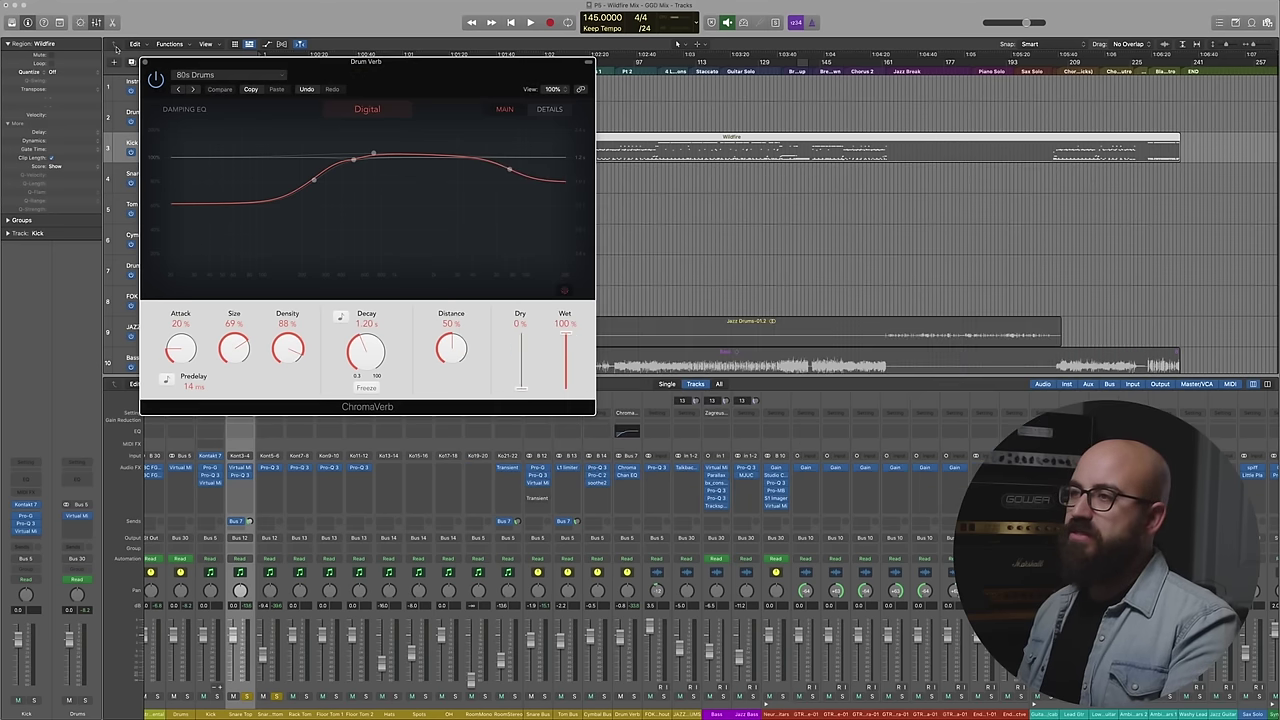
left_click(144, 61)
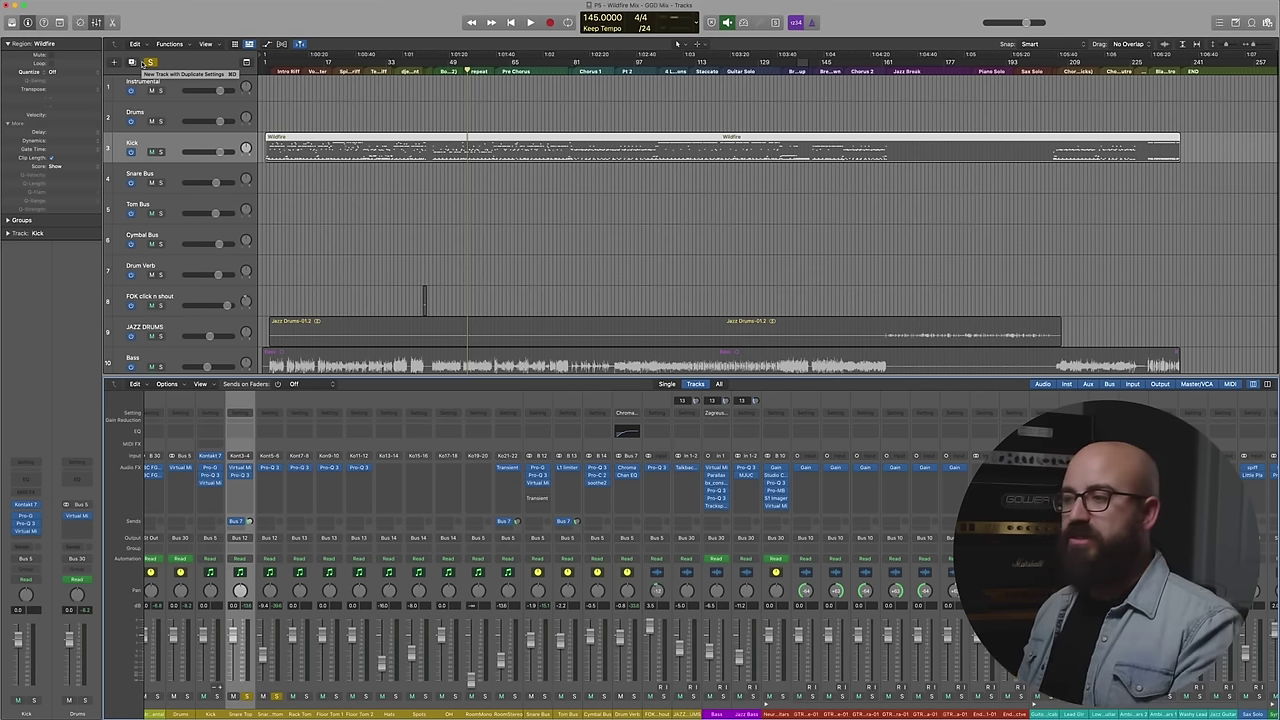
- Play the soloed snares with reverb once more, unsolo Snare Top and Snare Bottom, and select the Snare Bus channel
key("space")
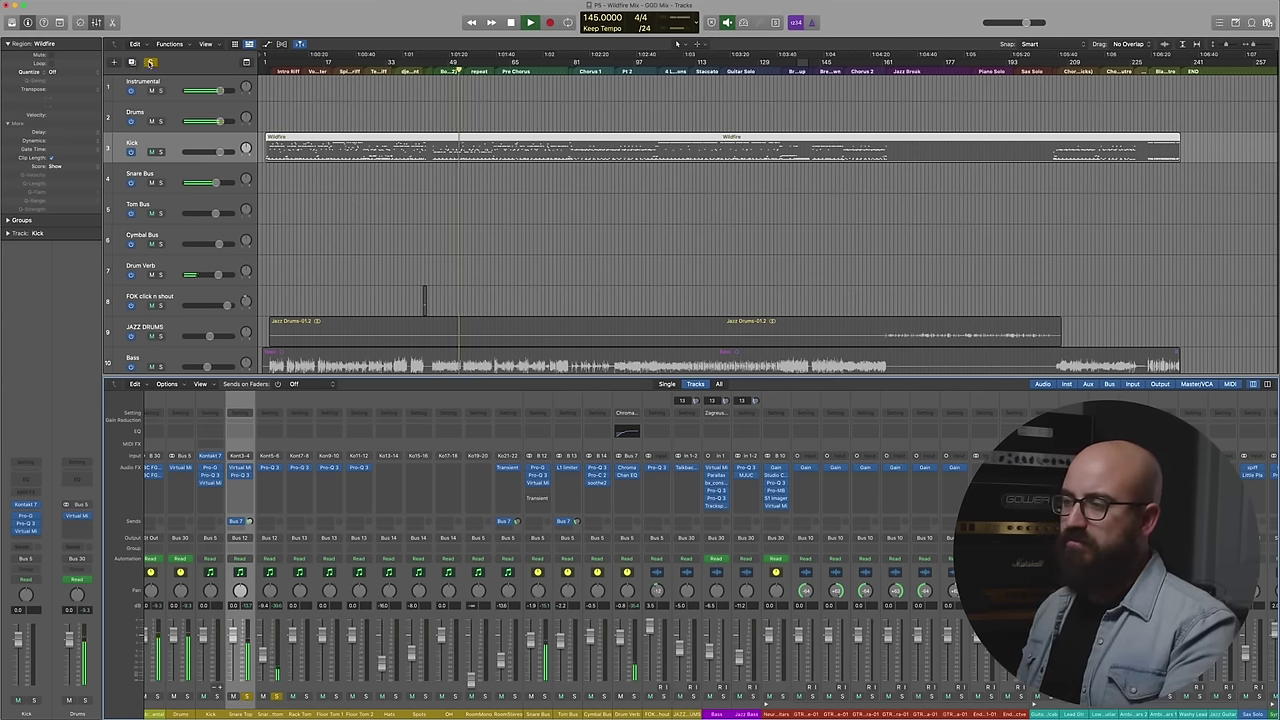
scroll(172, 367, "down", 1)
scroll(172, 367, "down", 1)
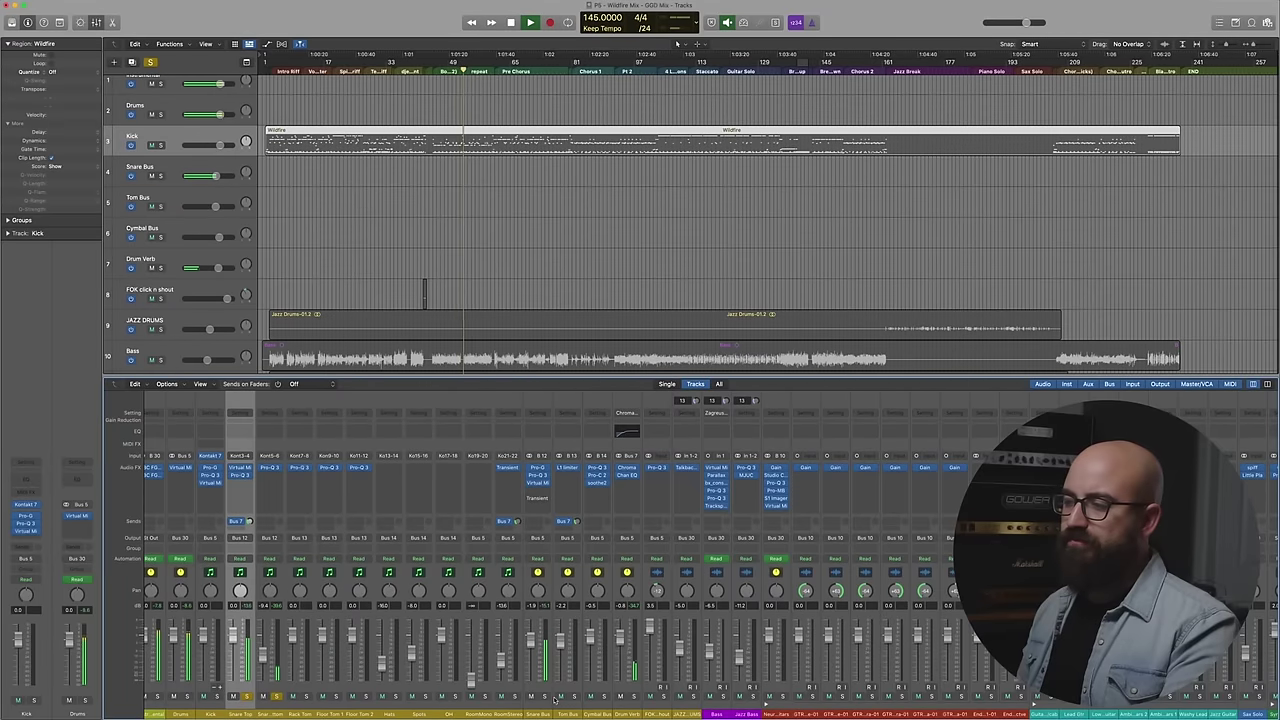
key("space")
left_click(276, 696)
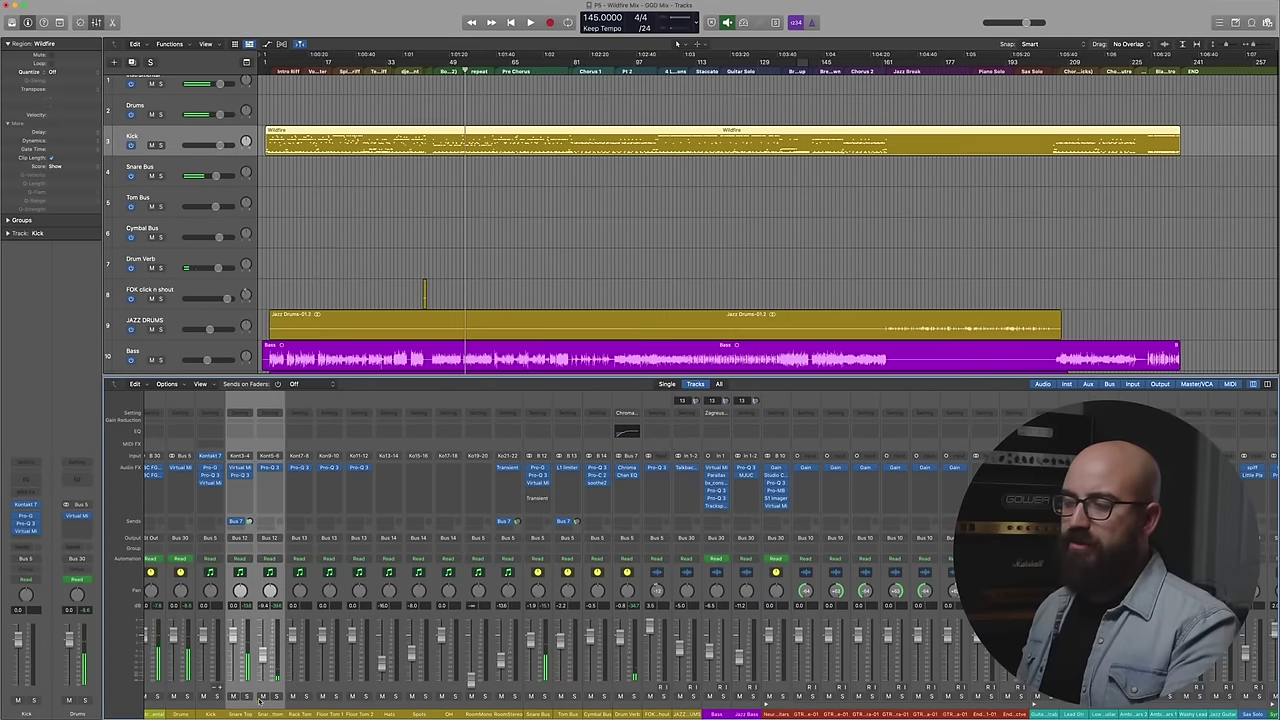
left_click(546, 621)
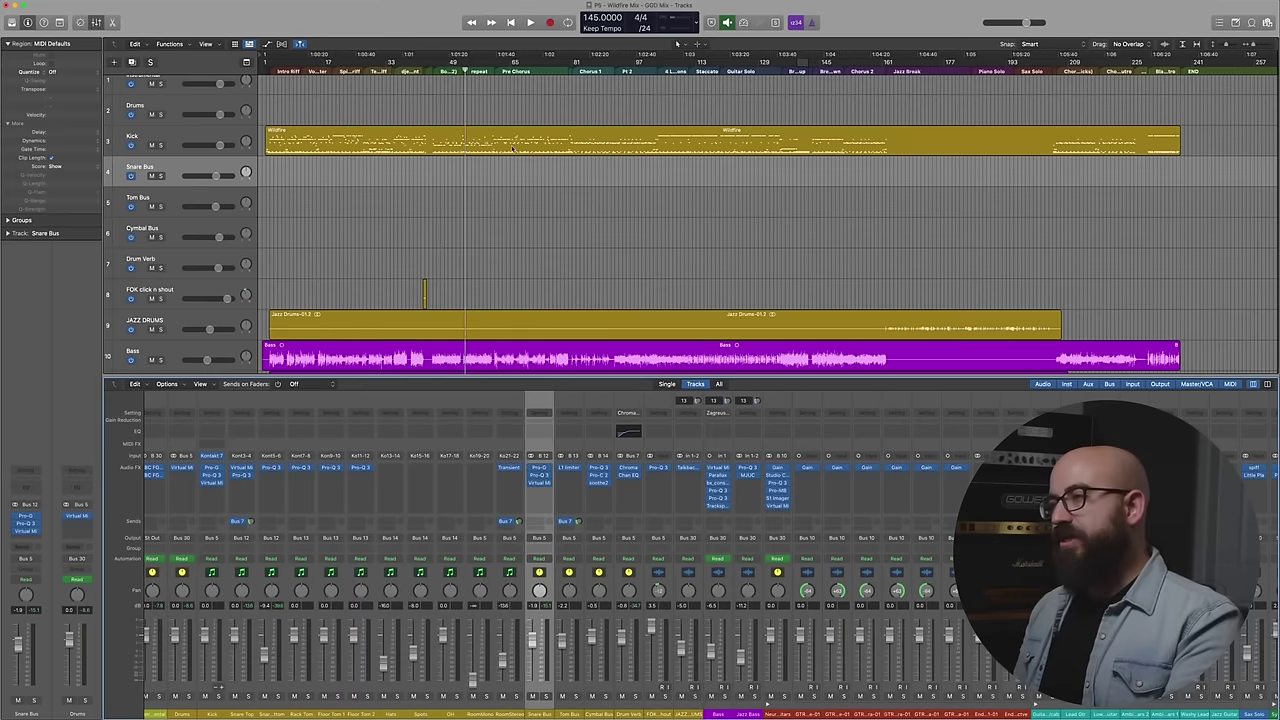
- Compare the A and B states of the Rack Tom channel's Pro-Q 3 EQ and close the plug-in
scroll(479, 197, "up", 2)
scroll(479, 197, "up", 2)
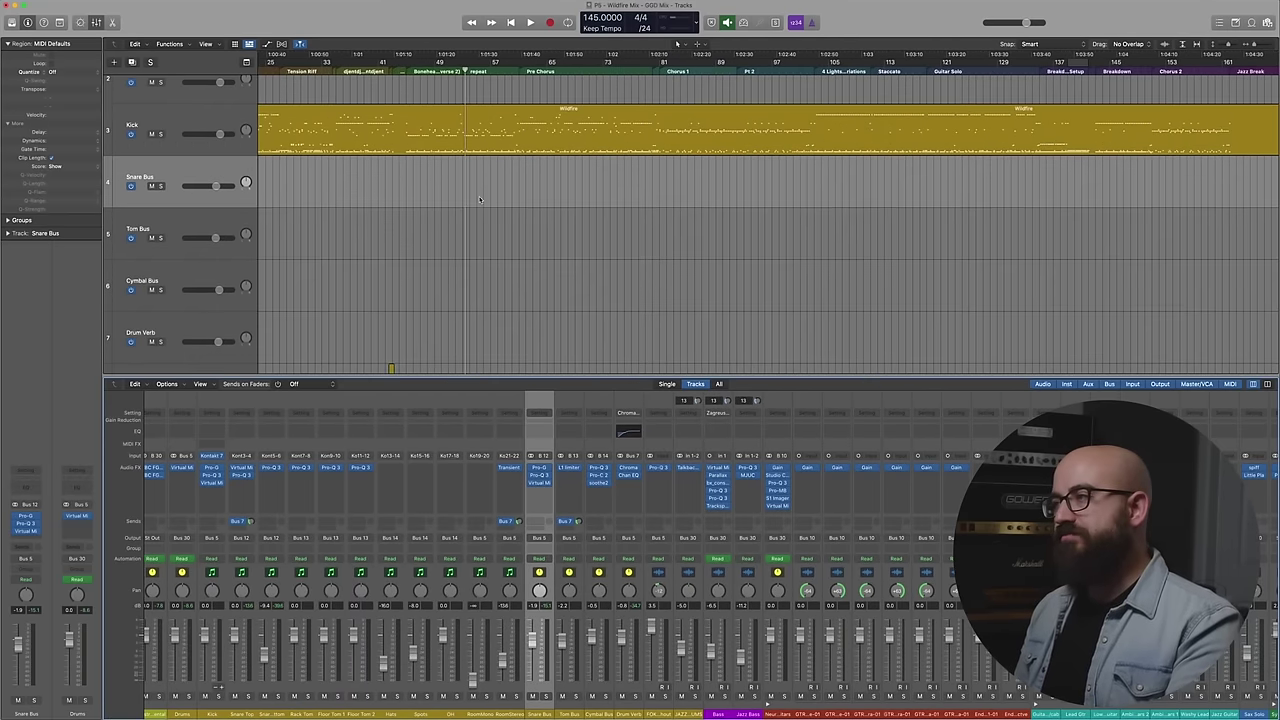
scroll(479, 199, "up", 2)
left_click_drag(300, 714, 350, 716)
left_click(301, 714)
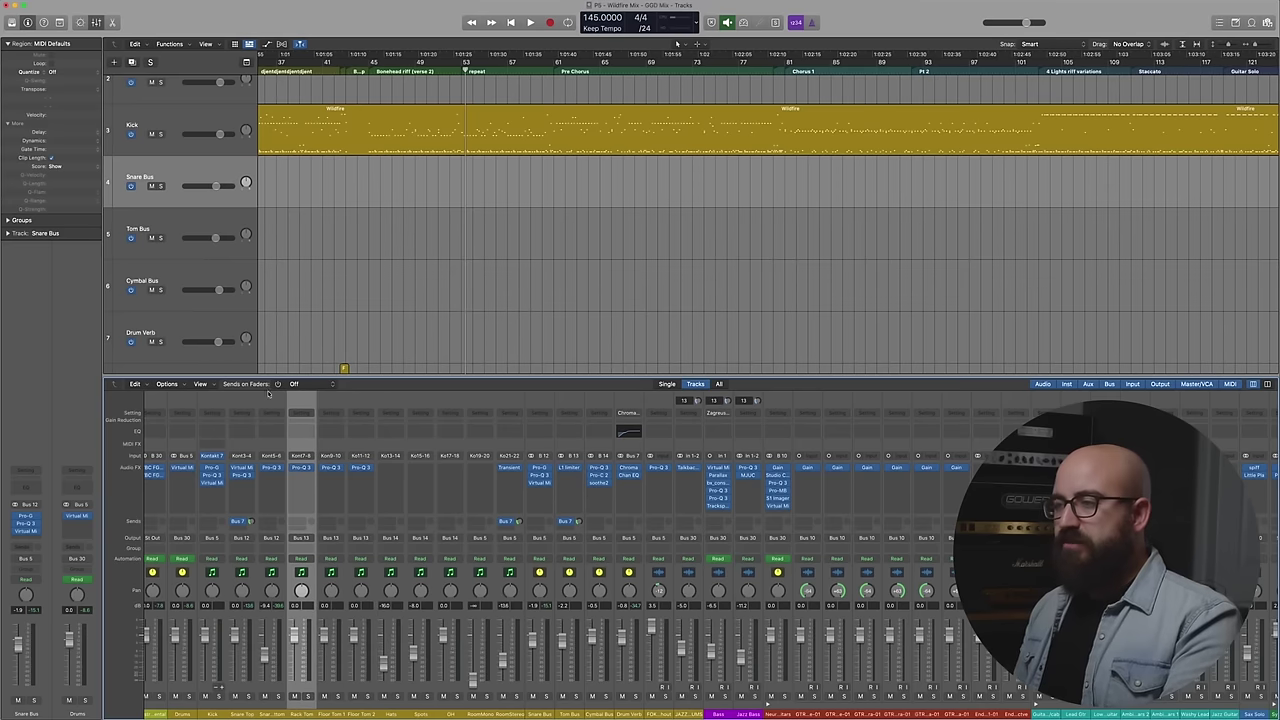
left_click(303, 468)
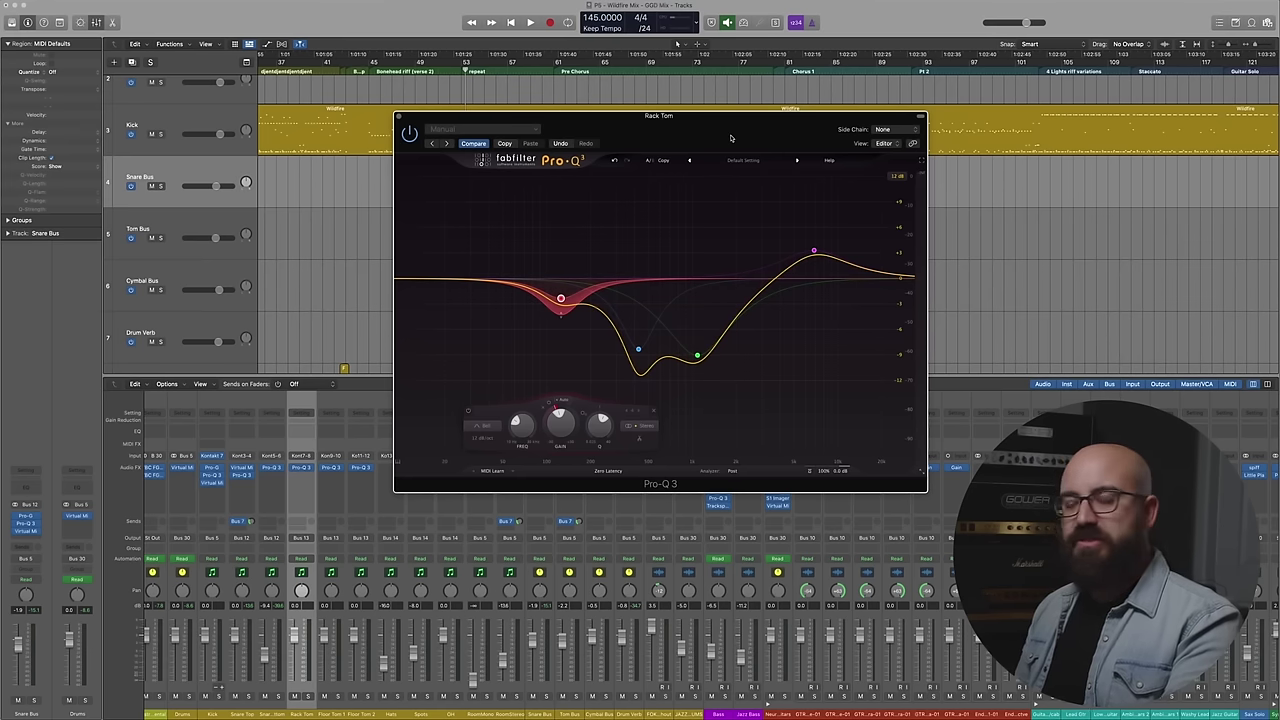
left_click(649, 162)
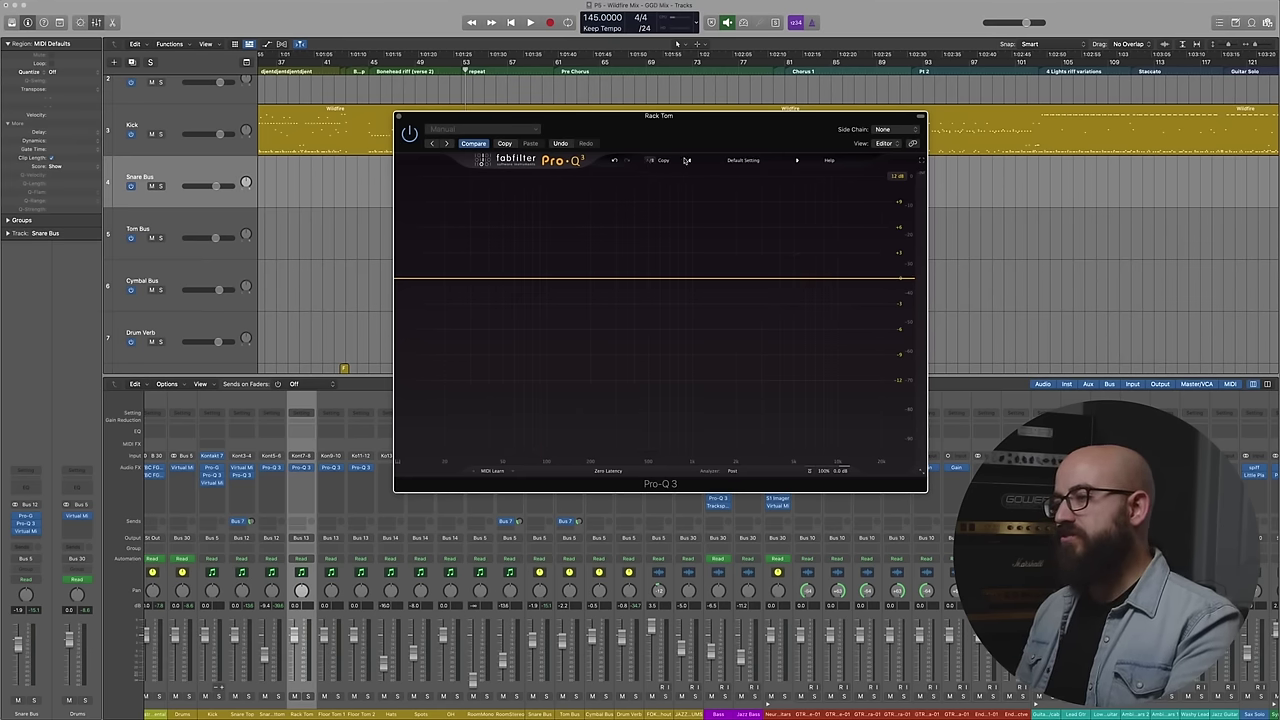
left_click(399, 116)
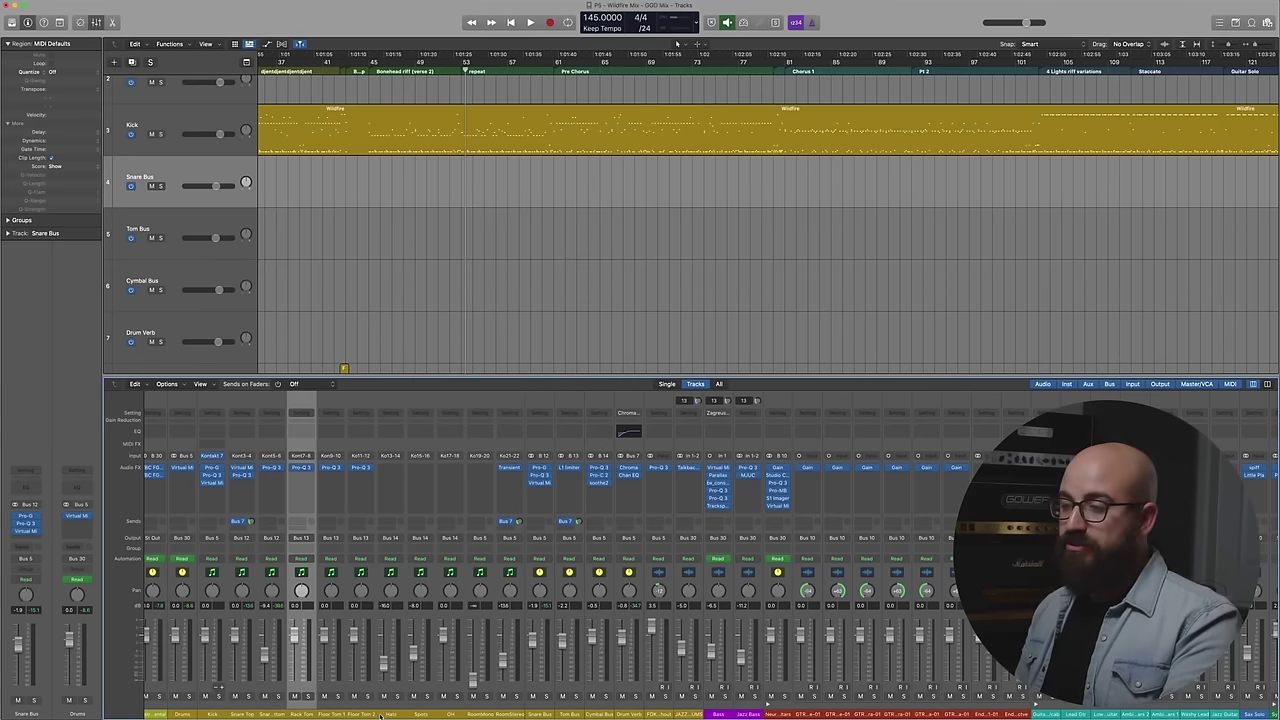
- Examine the Tom Bus's L1 limiter threshold, out ceiling and release settings, and close the plug-in
left_click(573, 715)
left_click(568, 468)
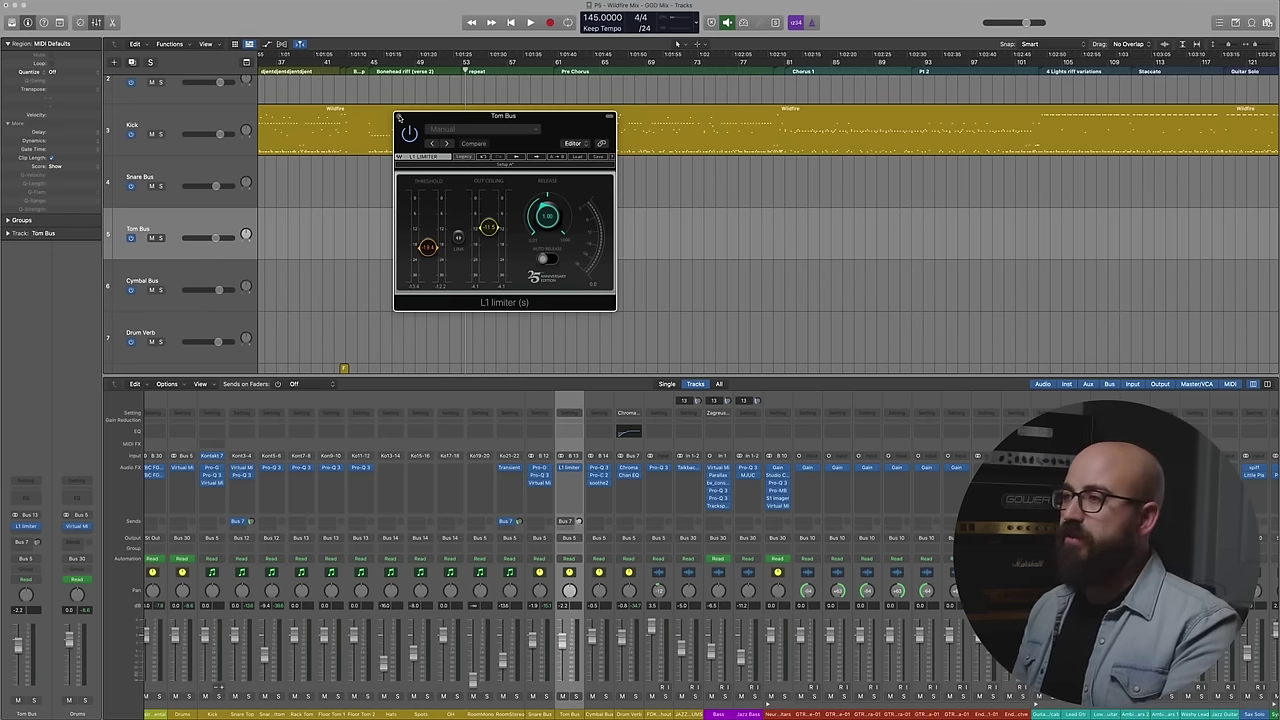
left_click(399, 117)
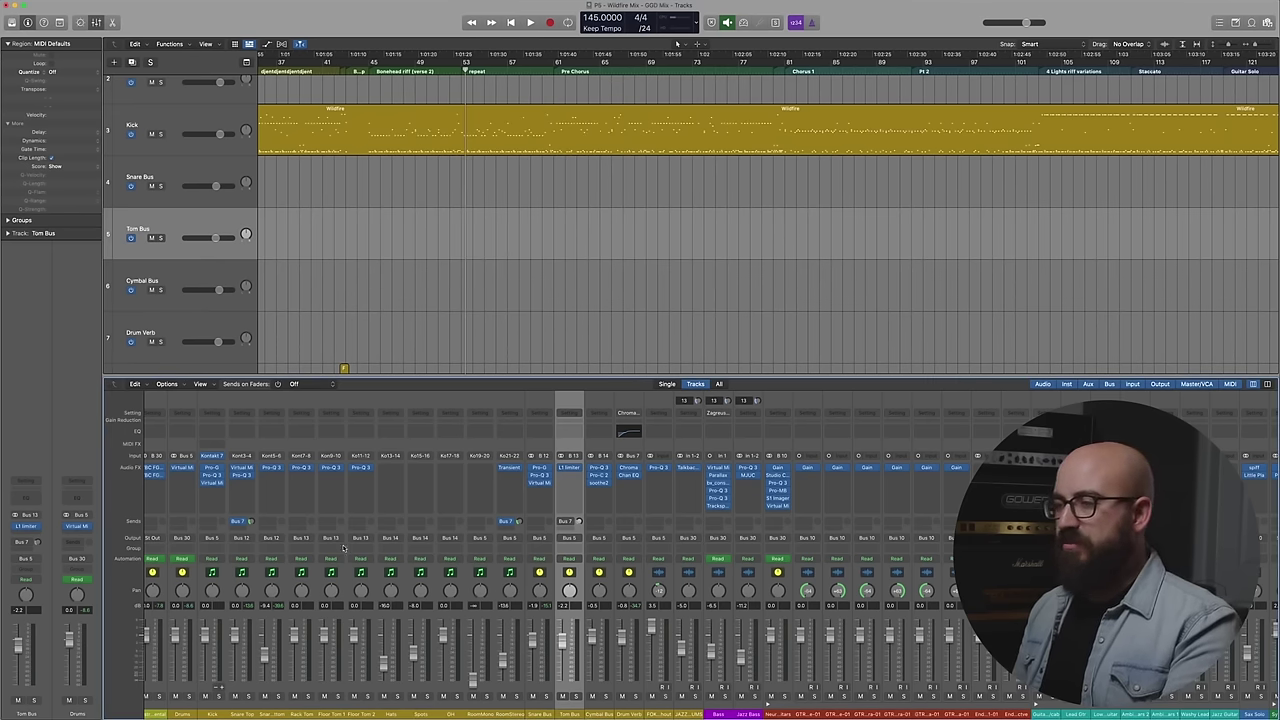
- Set a cycle range over bar 15, where the tom fill sits in the Kick track's Wildfire region, and play it
key("x")
key("super+Right")
key("super+Right")
key("super+Right")
scroll(679, 125, "left", 5)
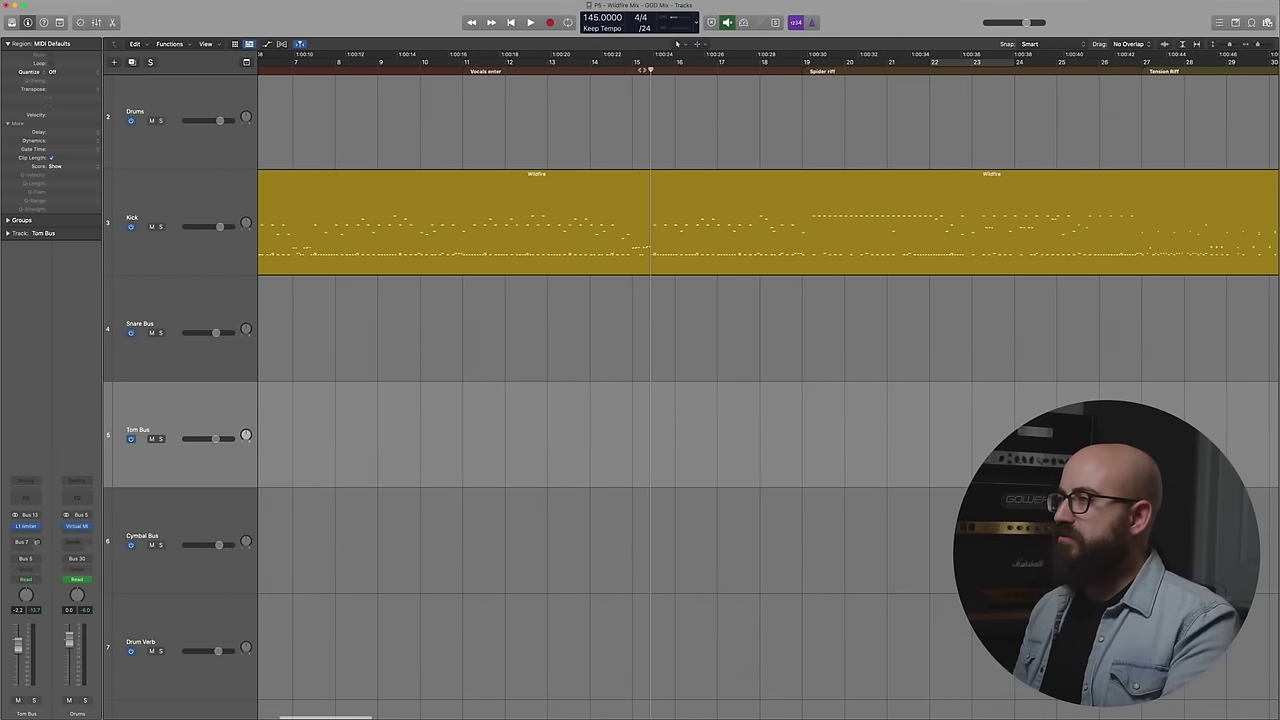
left_click(645, 64)
mouse_move(645, 64)
left_mouse_down()
mouse_move(672, 62)
mouse_move(650, 62)
left_mouse_up()
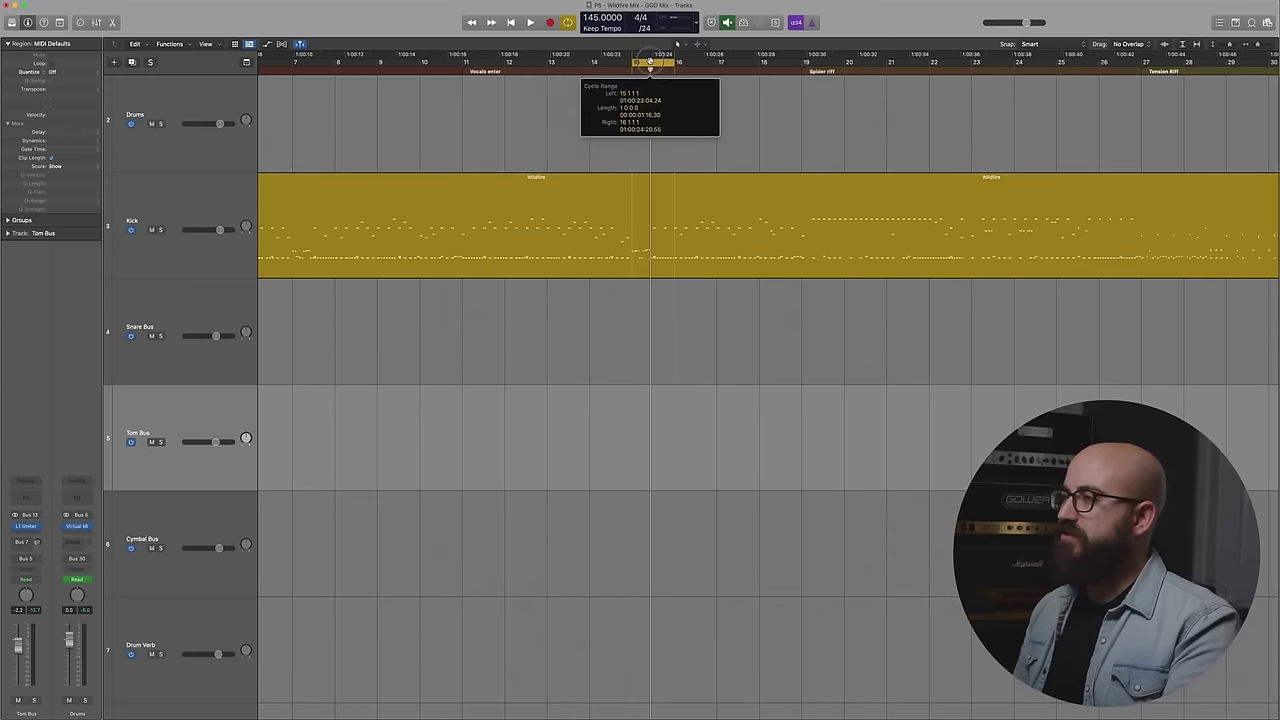
key("space")
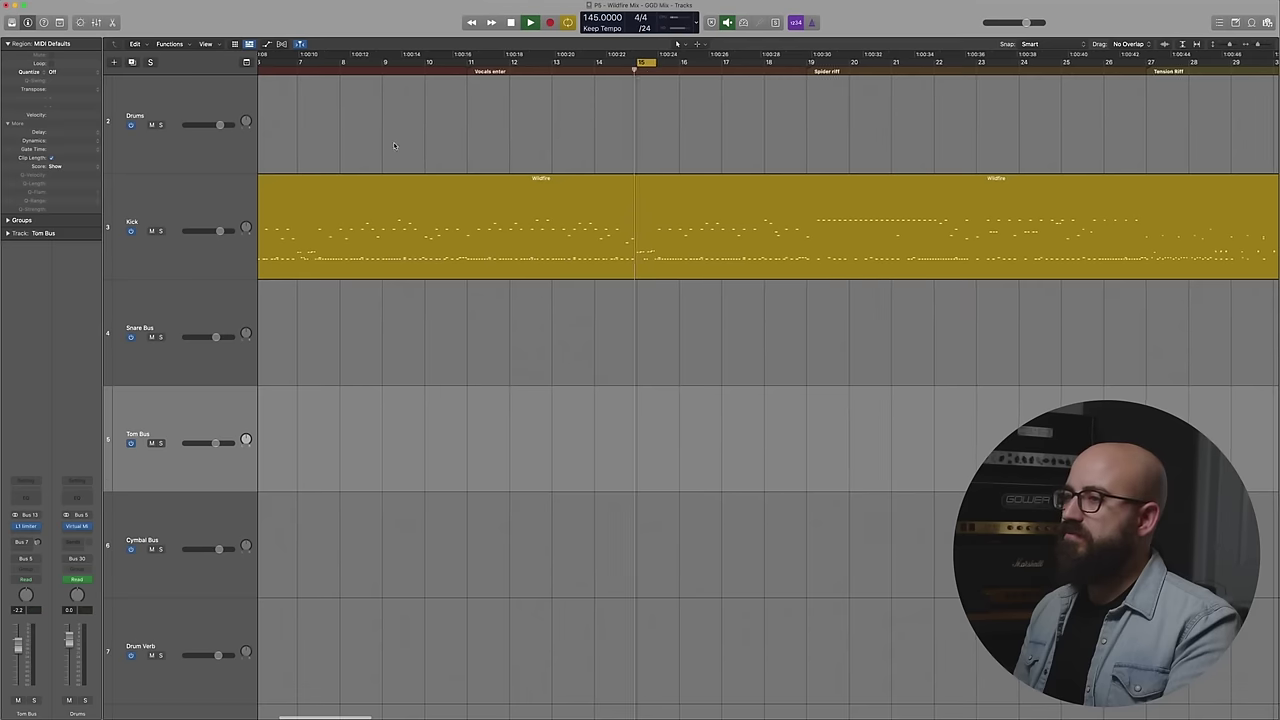
- Solo the Rack Tom, Floor Tom 1 and Floor Tom 2 channels in the mixer and play the cycled fill
key("x")
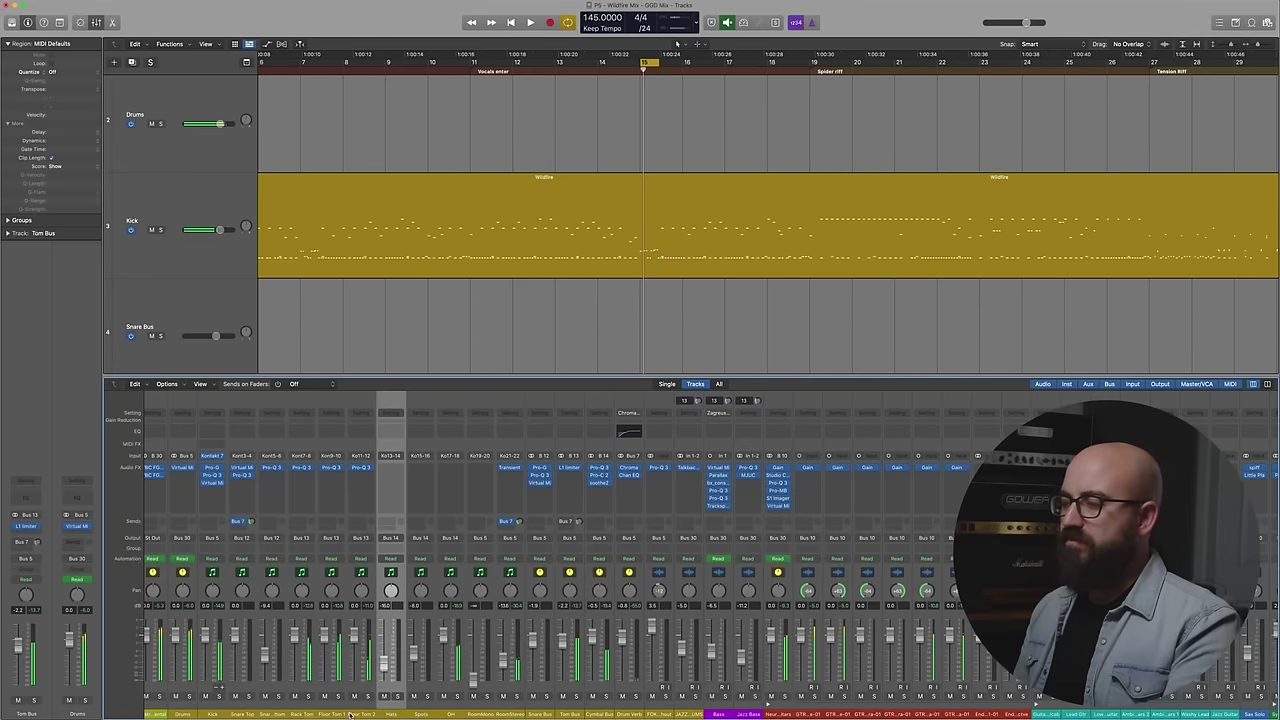
left_click(301, 714)
left_click(361, 714, "shift")
left_click(367, 695)
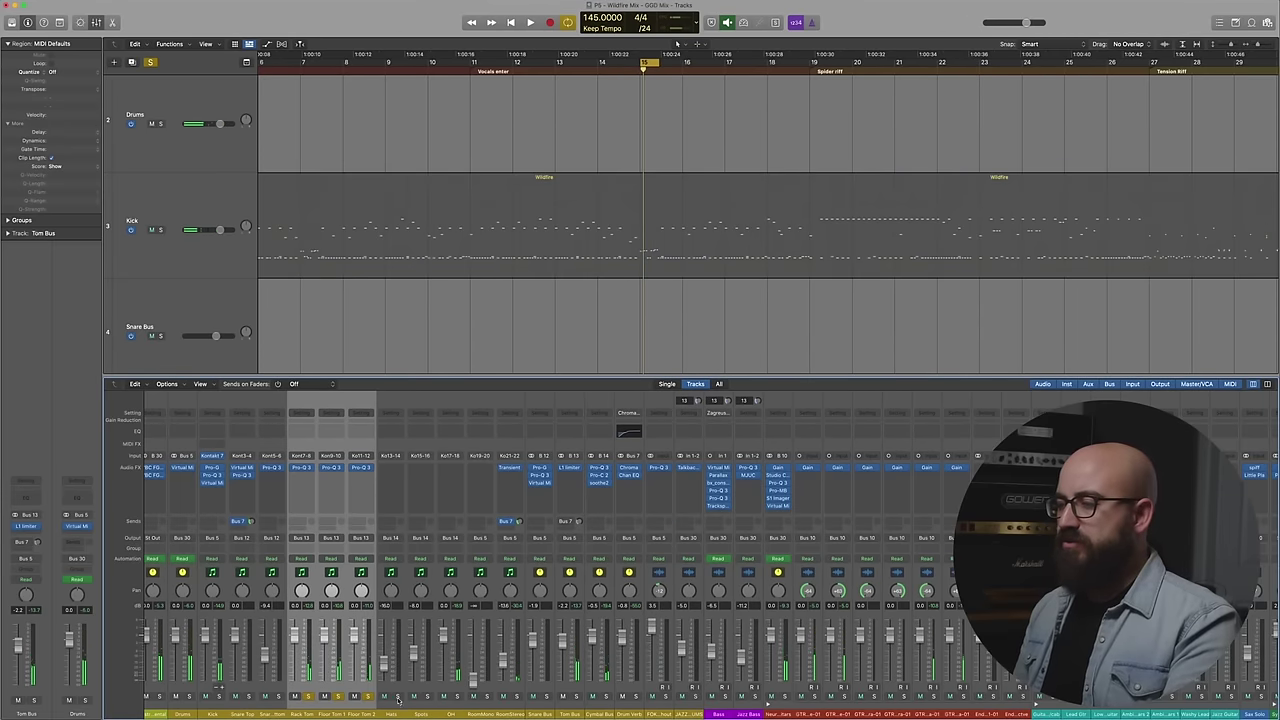
key("space")
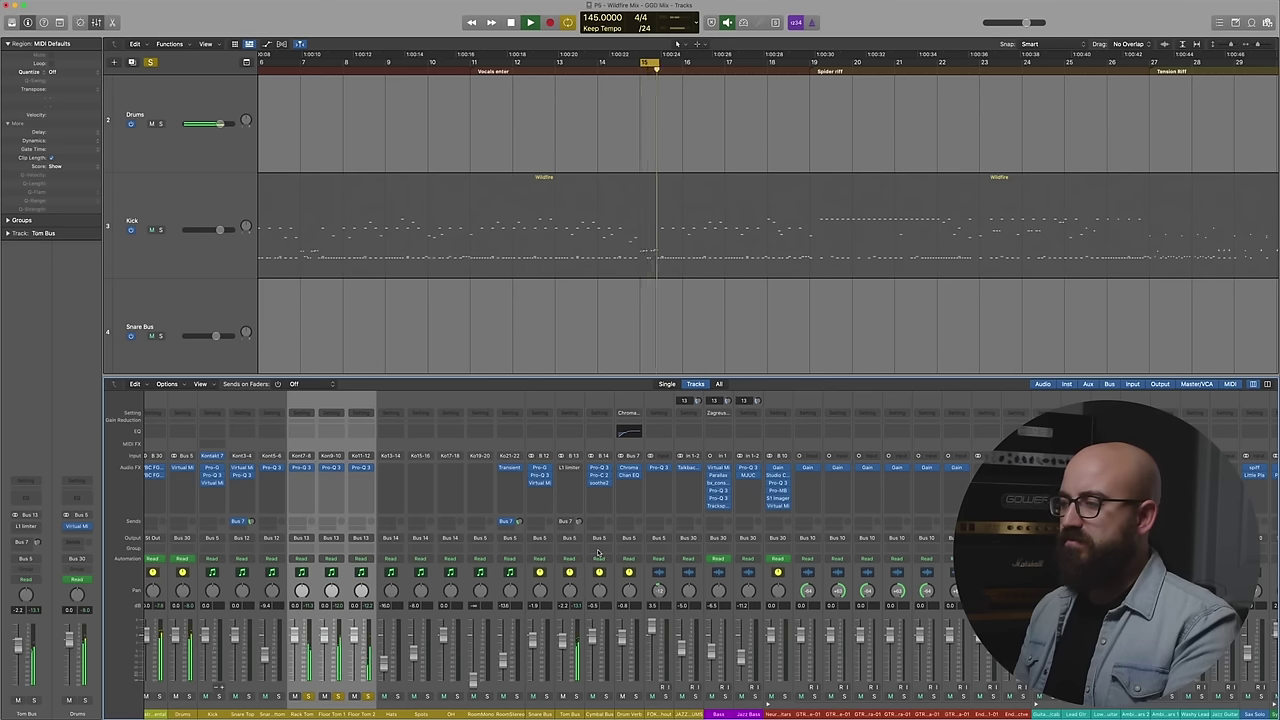
key("space")
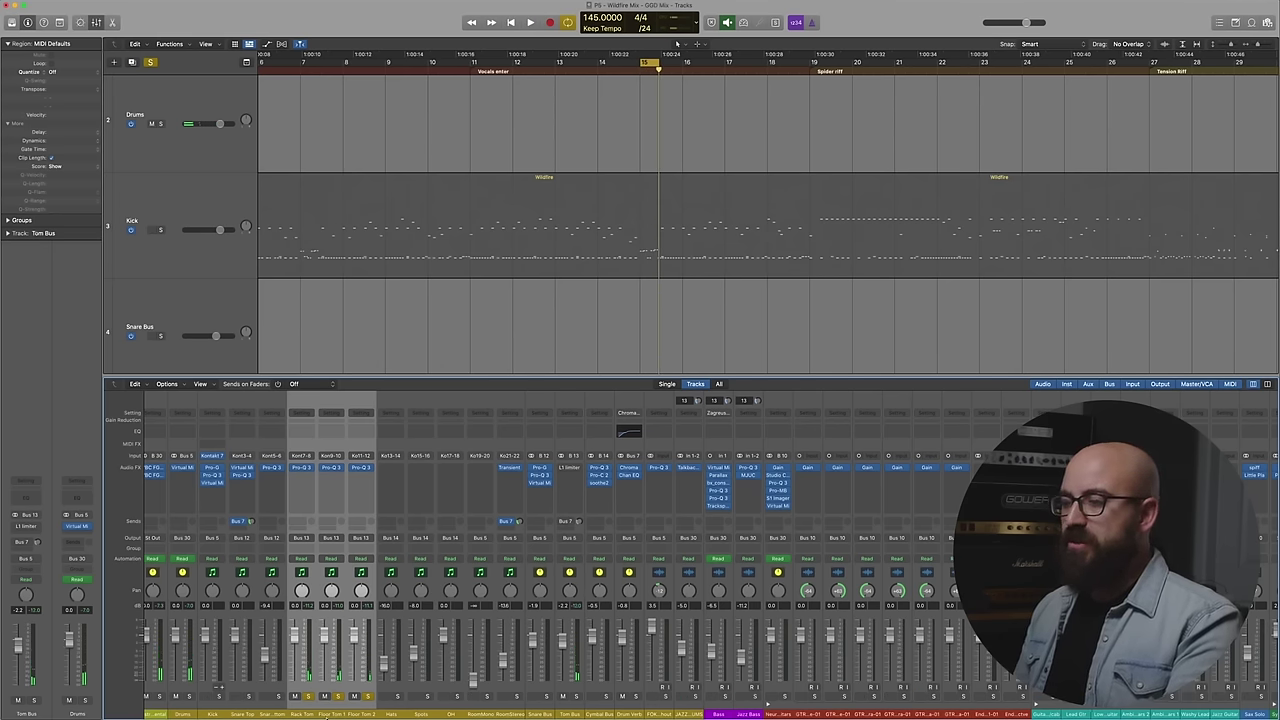
- Open the Wildfire region in the Piano Roll and examine the velocities of the bar 15 tom notes
left_click(340, 714)
double_click(620, 230)
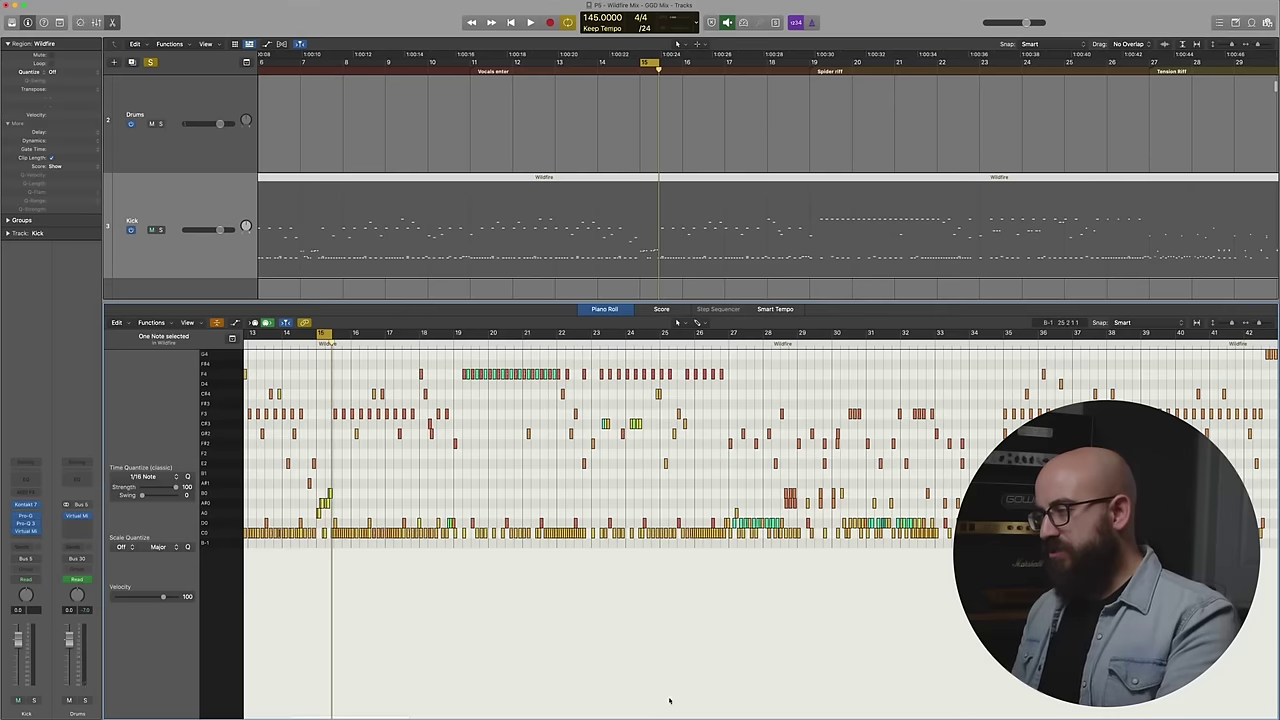
scroll(457, 497, "left", 5)
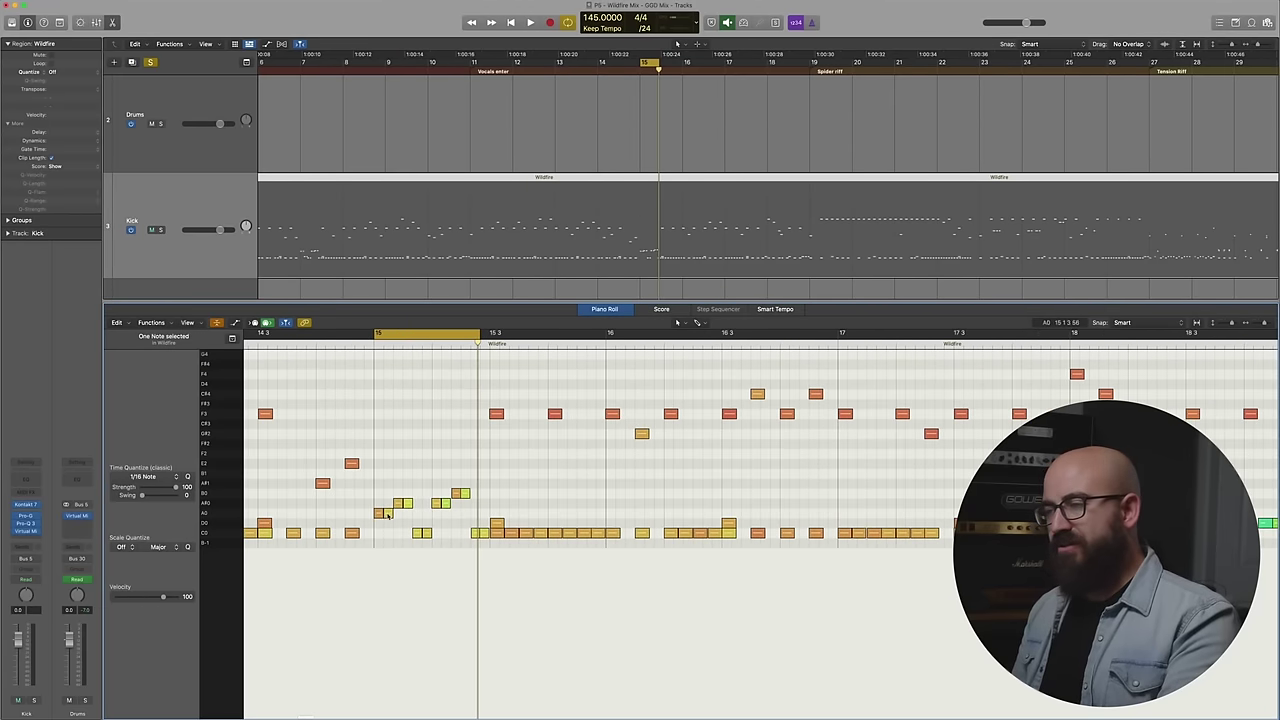
left_click(382, 513)
scroll(390, 496, "left", 1)
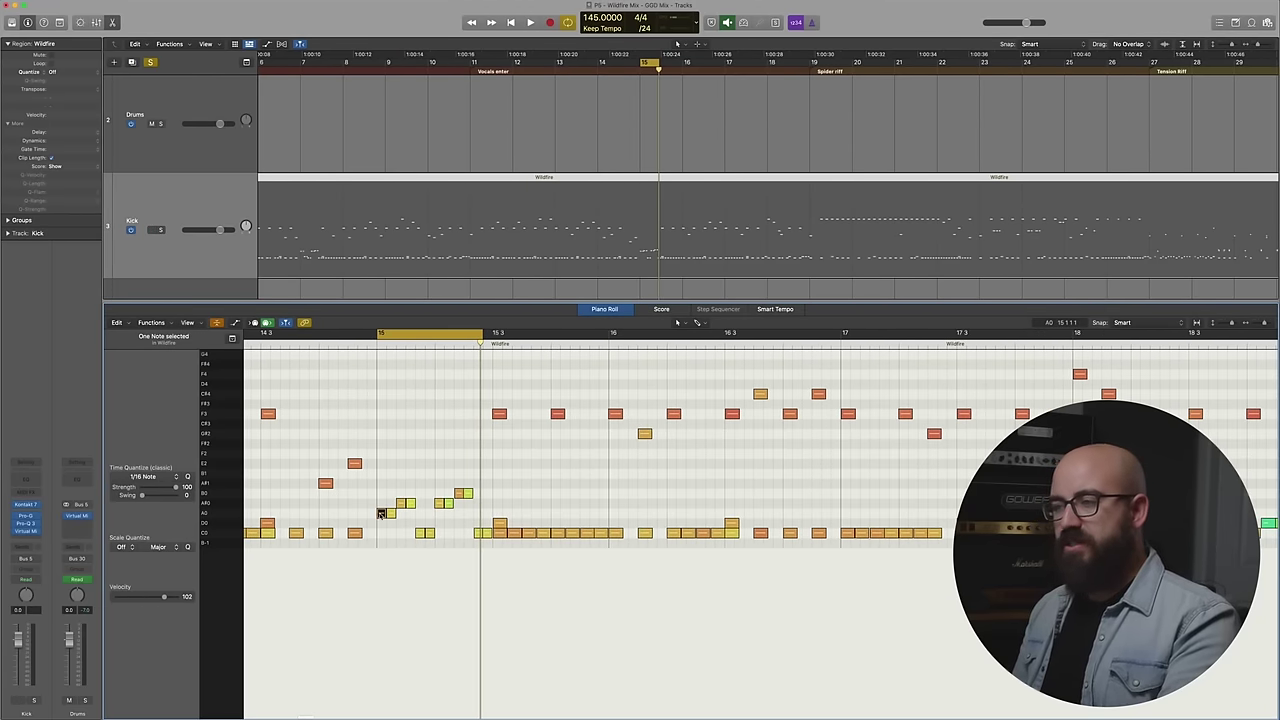
left_click(459, 492)
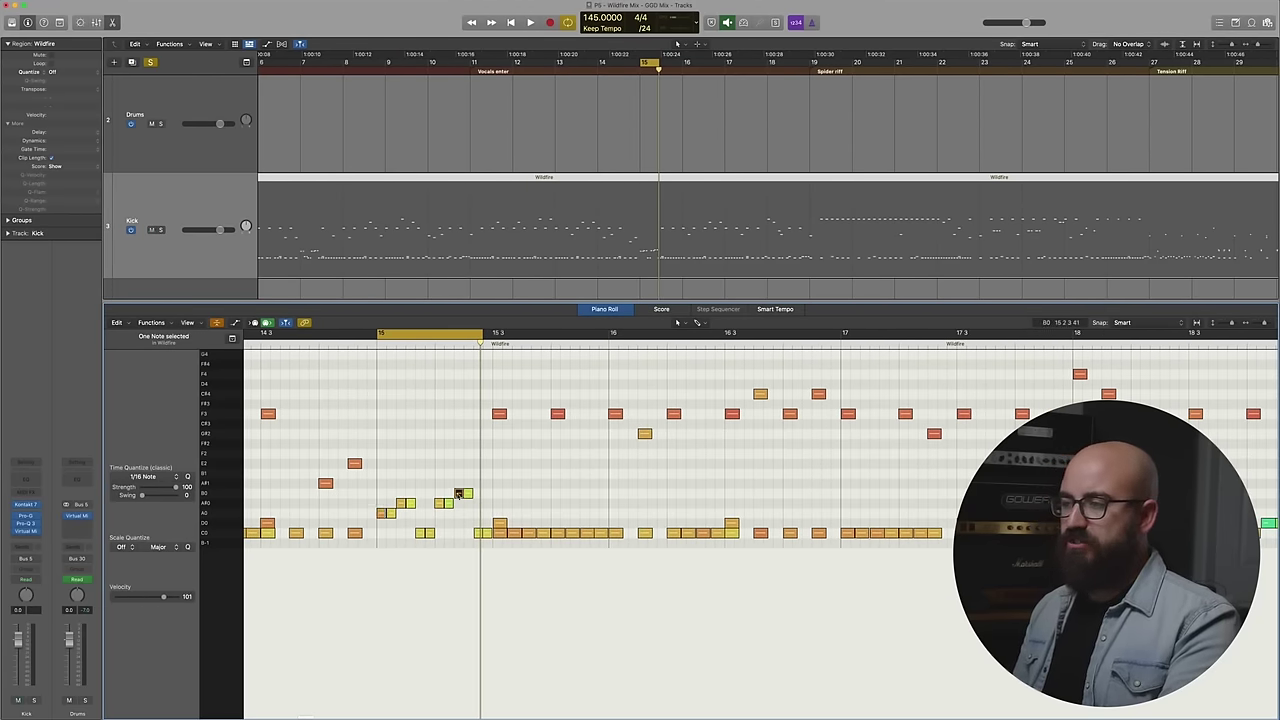
scroll(450, 495, "right", 1)
left_click(405, 503)
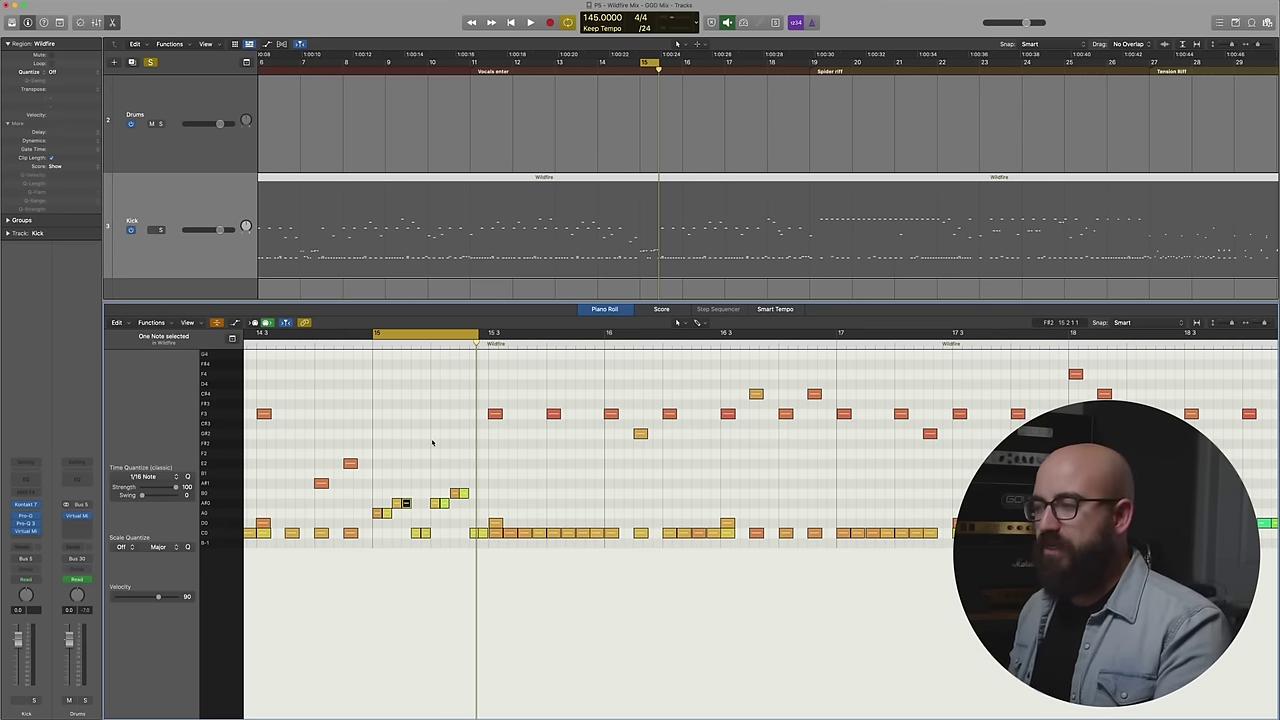
- Extend the end of the cycle range to about 15 3 and play the soloed tom fill again
key("space")
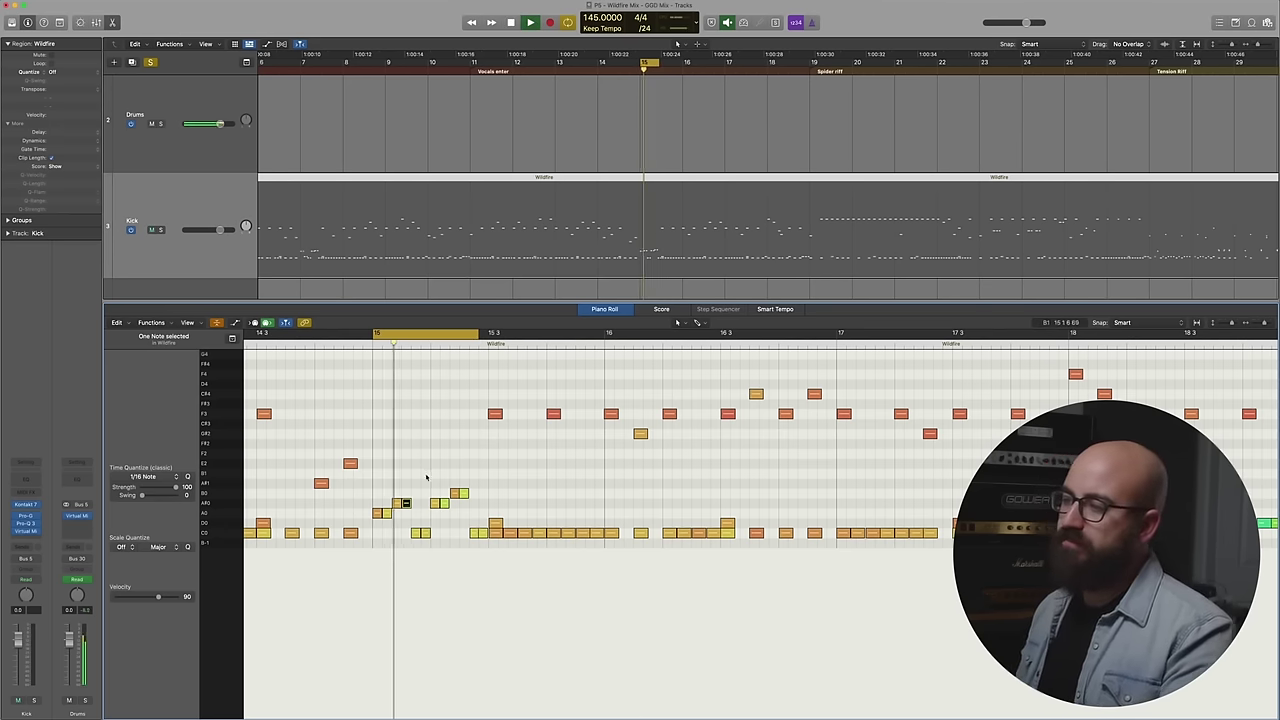
key("space")
left_click_drag(477, 331, 485, 331)
key("space")
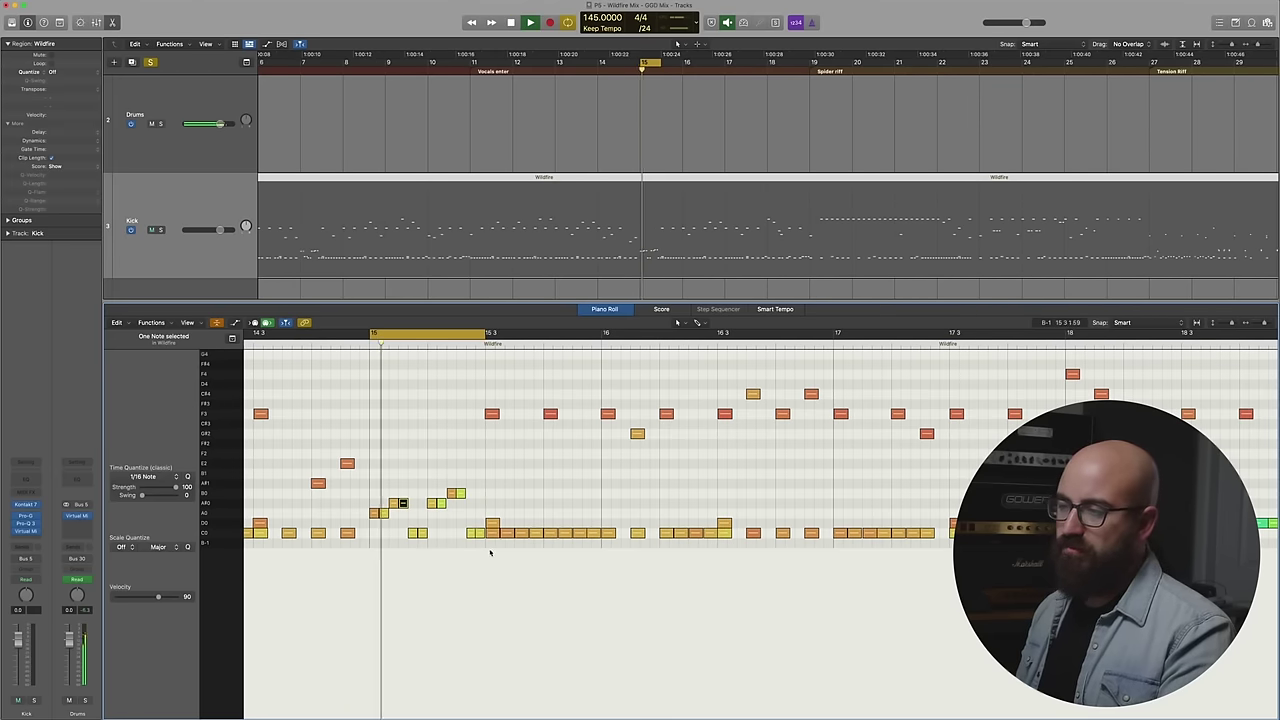
key("space")
- Open the Rack Tom channel's Pro-Q 3 from the mixer and move its window clear of the channel inserts
key("x")
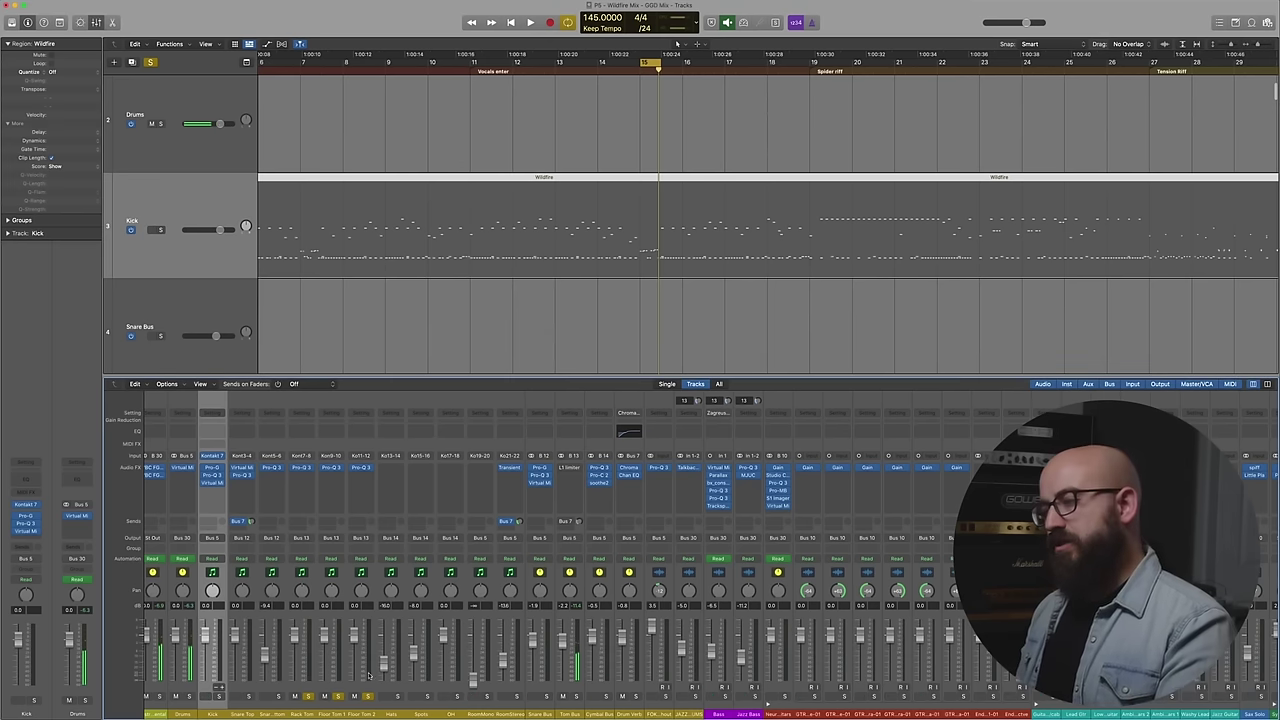
left_click(302, 468)
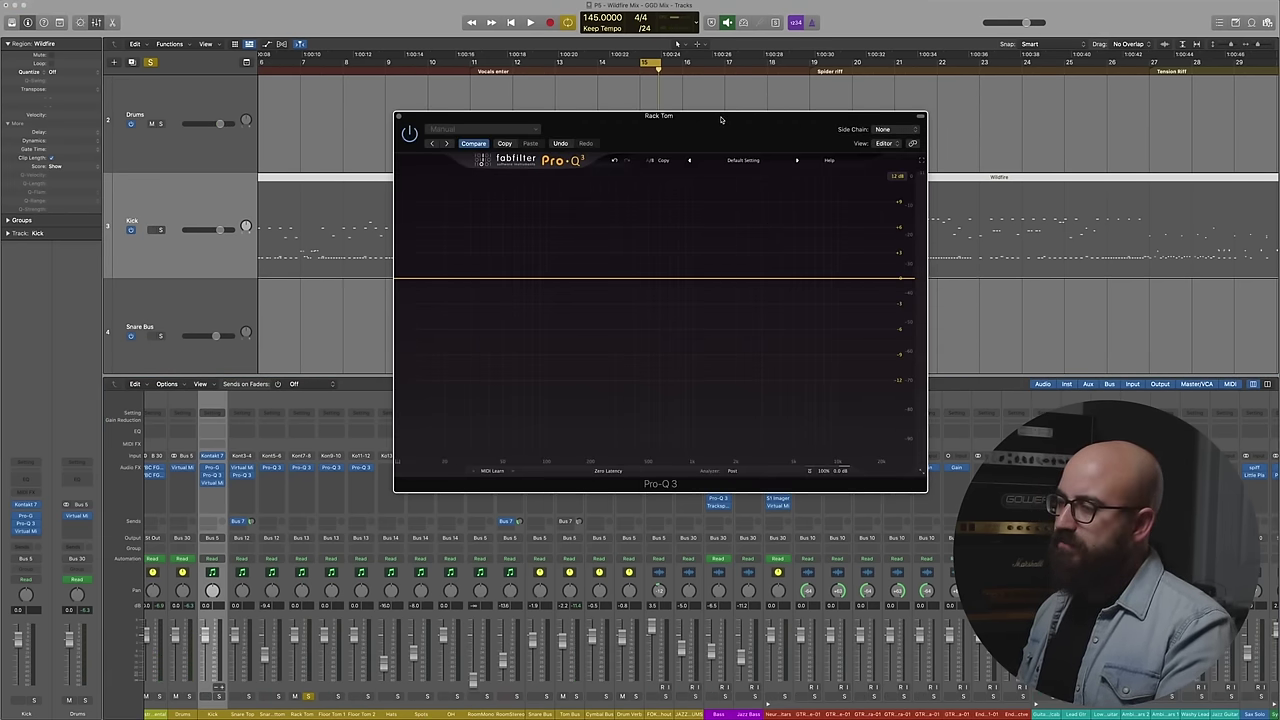
left_click_drag(720, 119, 458, 64)
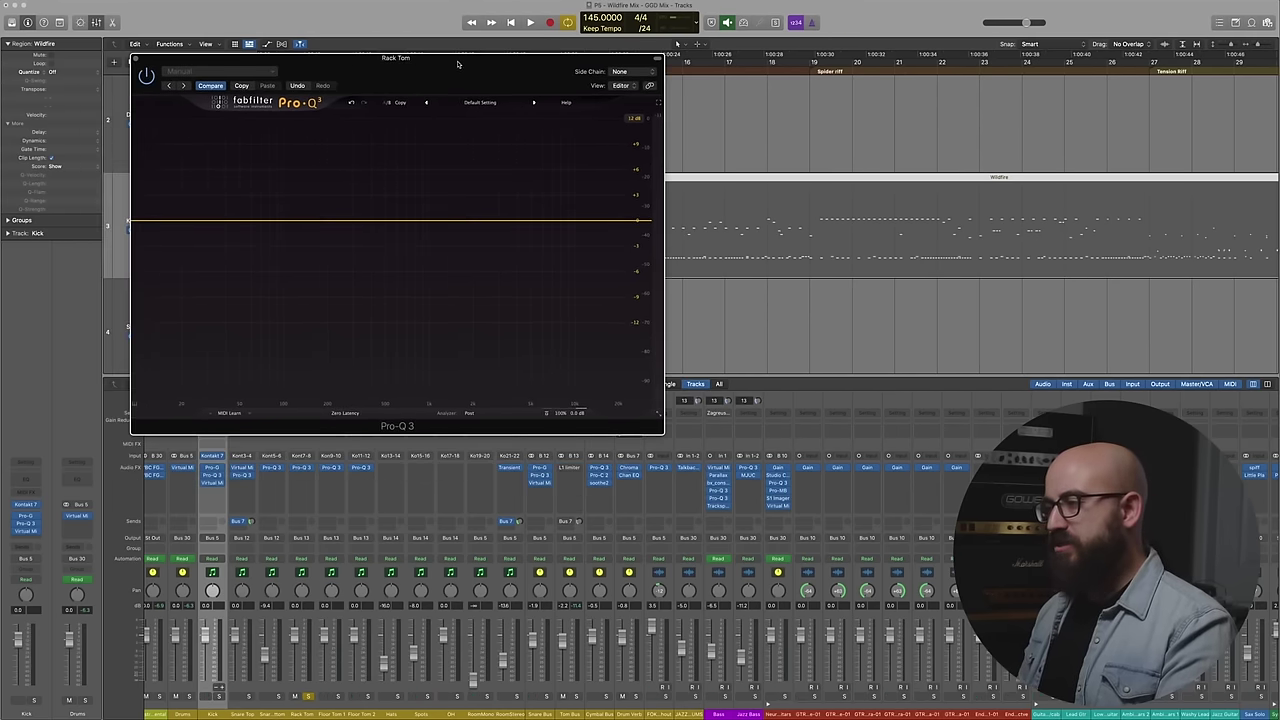
- Insert Transient Master on the Tom Bus, set its sustain to -100%, and place its window beside the EQ
left_click(582, 504)
mouse_move(590, 510)
left_click(648, 511)
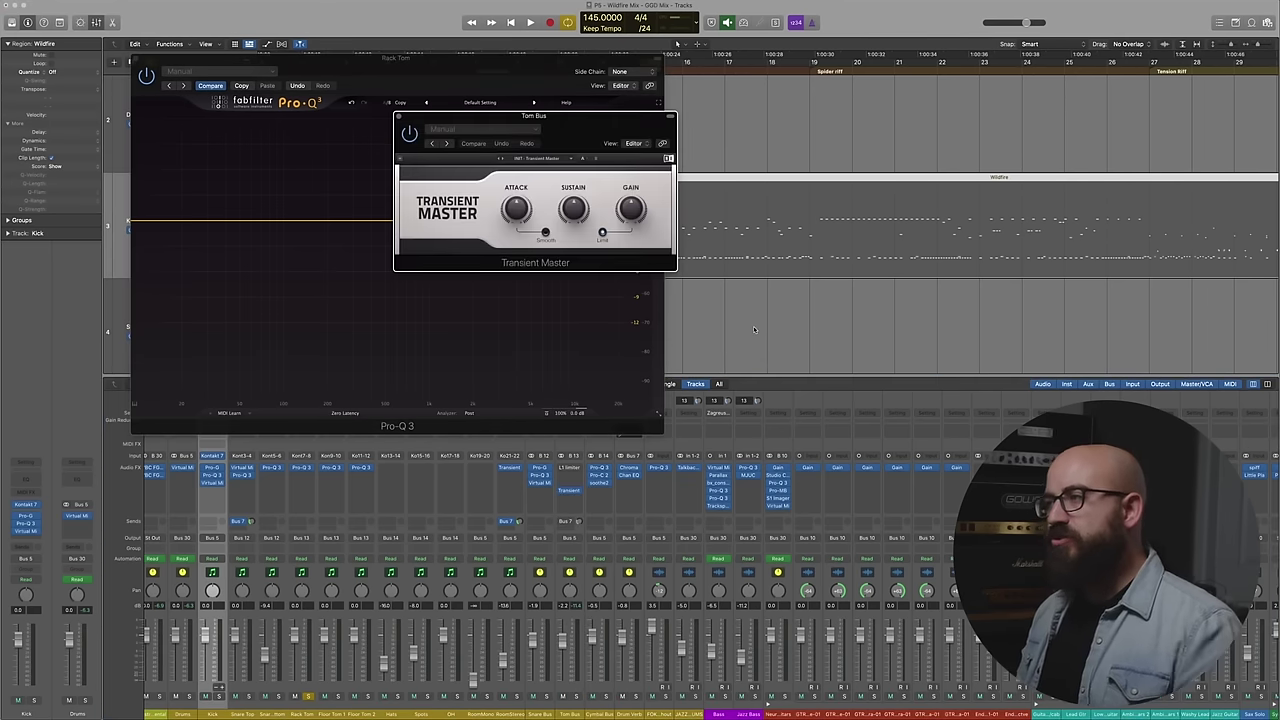
left_click_drag(574, 209, 573, 213)
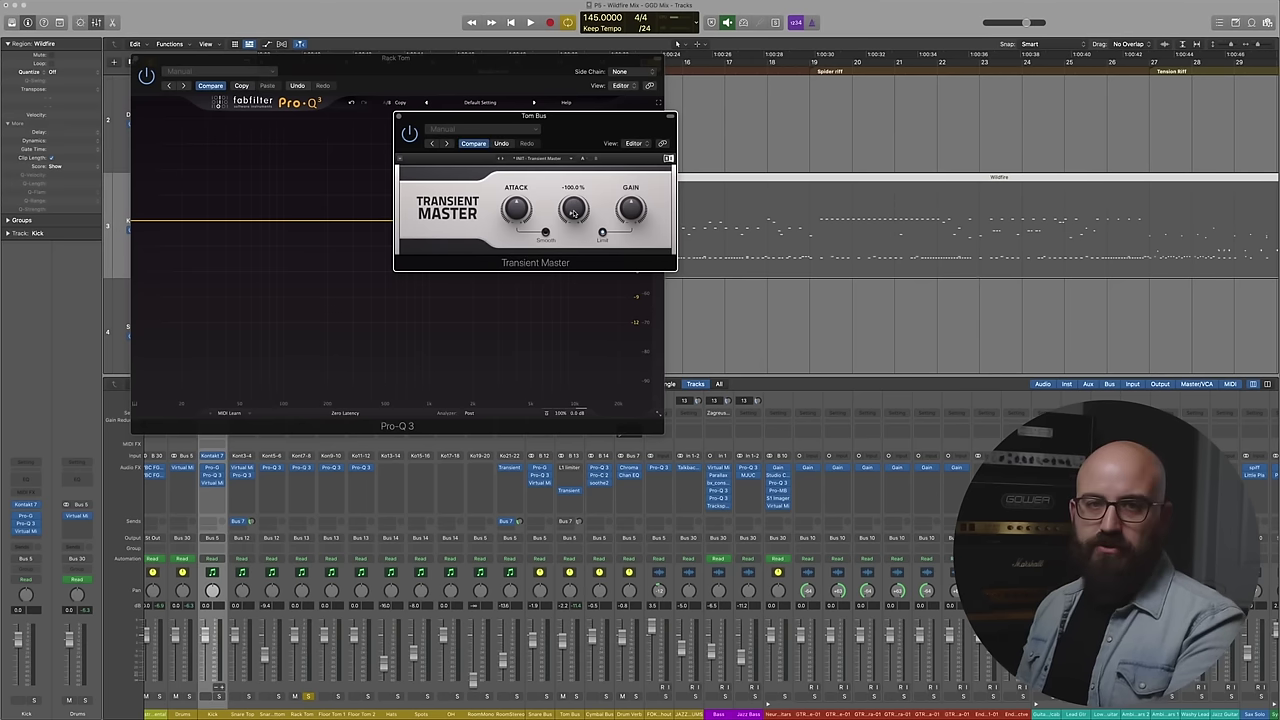
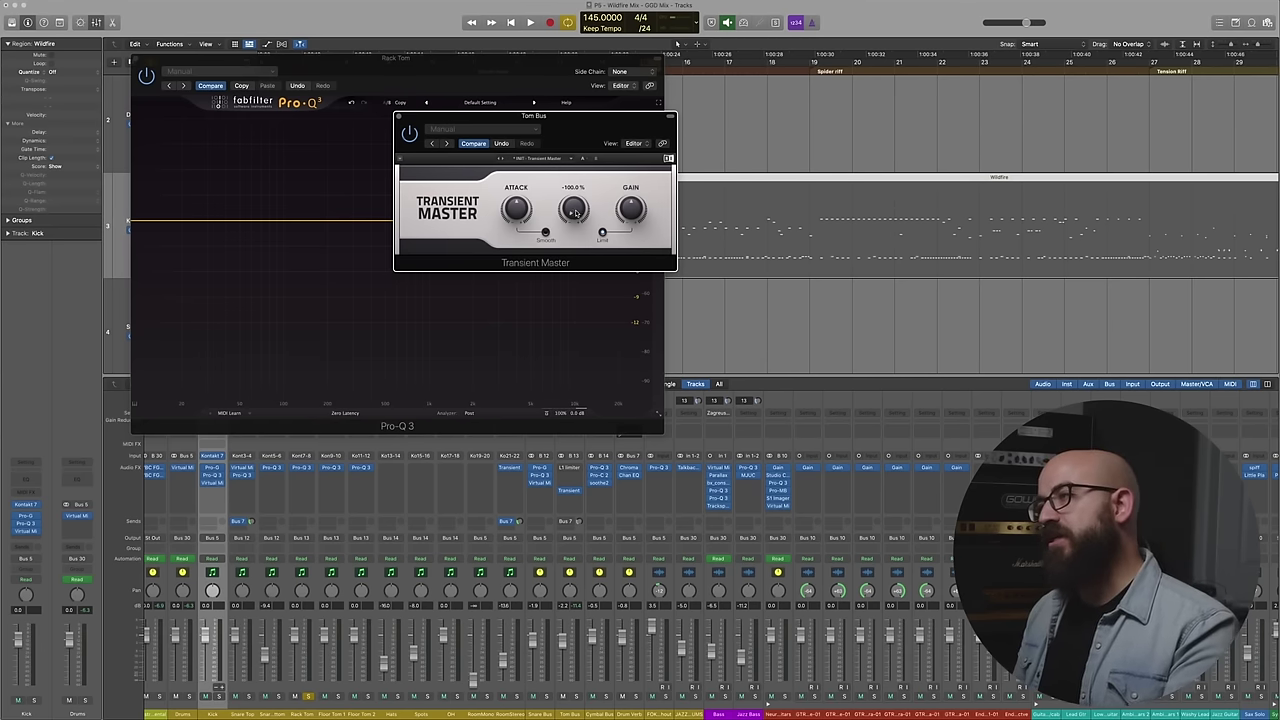
left_click_drag(592, 124, 812, 207)
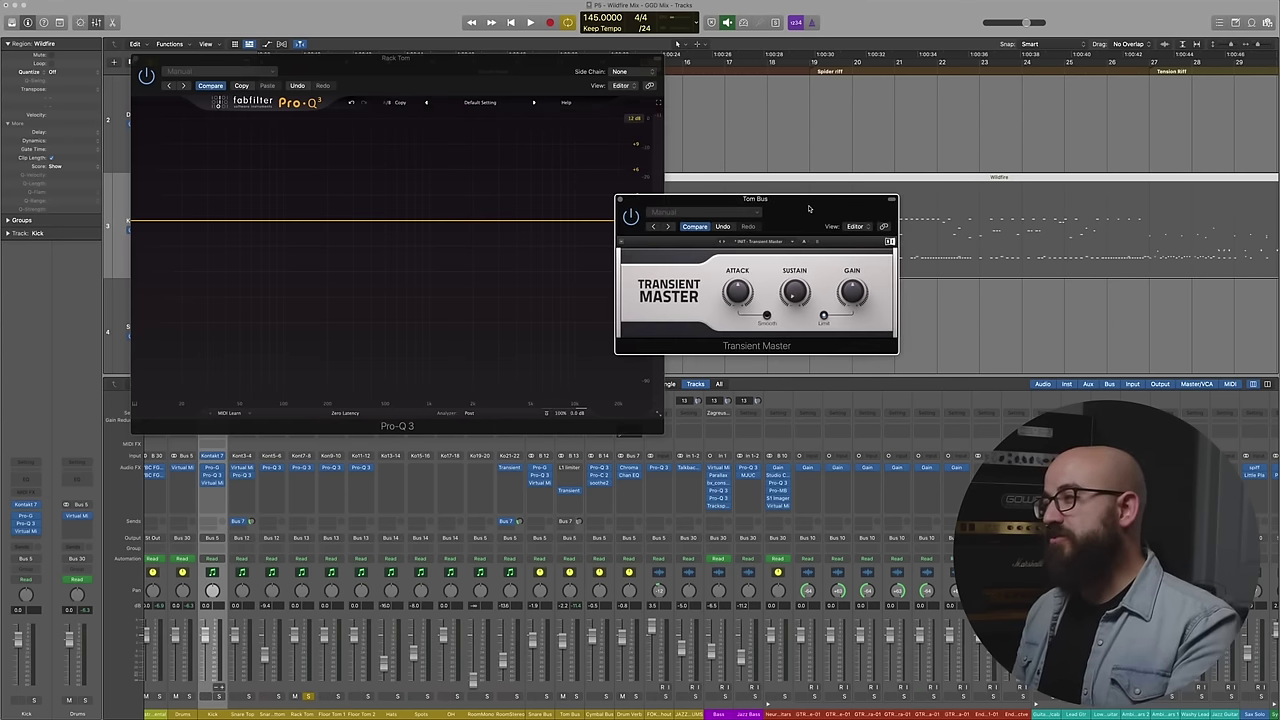
left_click_drag(794, 288, 811, 312)
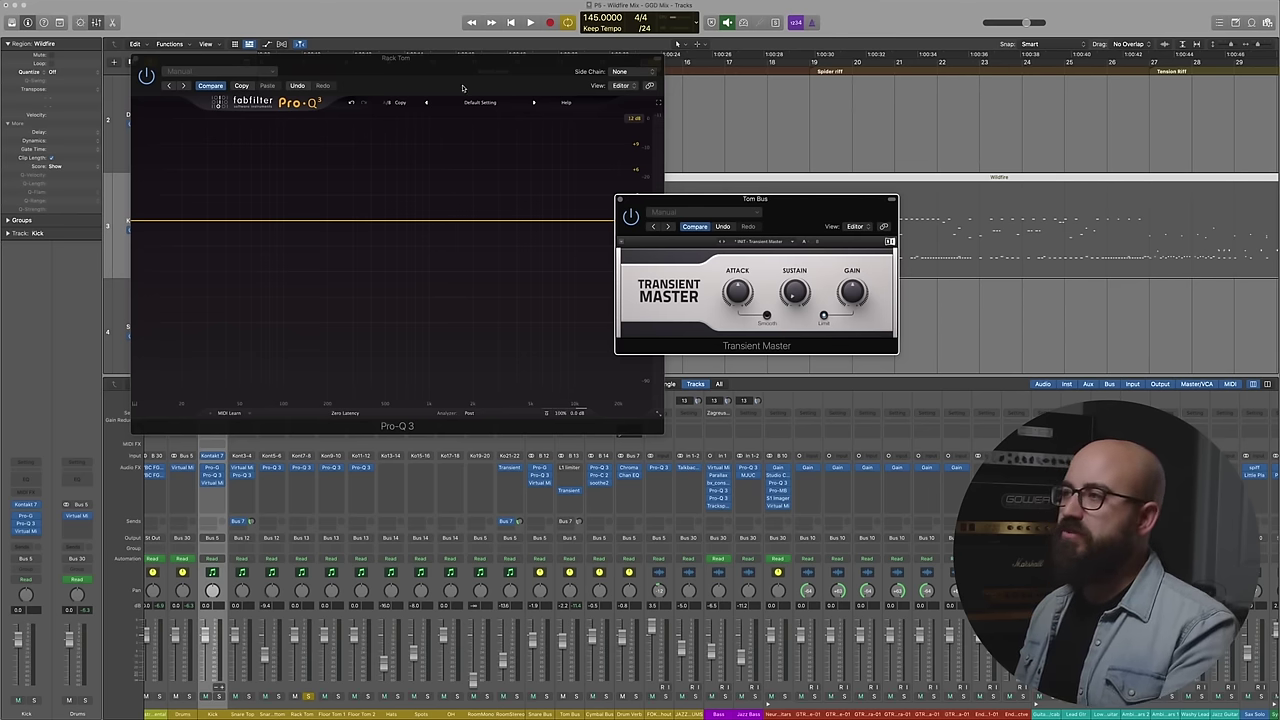
left_click_drag(745, 199, 861, 186)
- Play the soloed rack tom and cut its mids with one bell just above 1 kHz and another at 581.83 Hz by 6.94 dB
key("space")
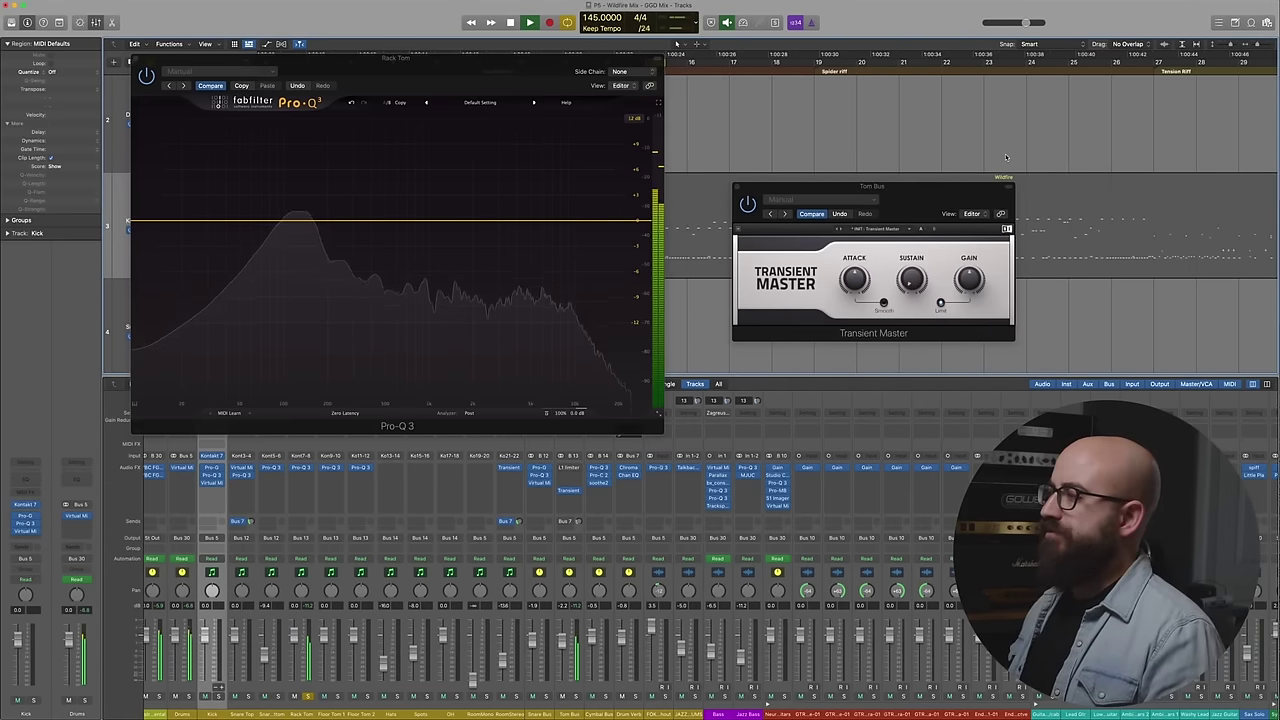
key("space")
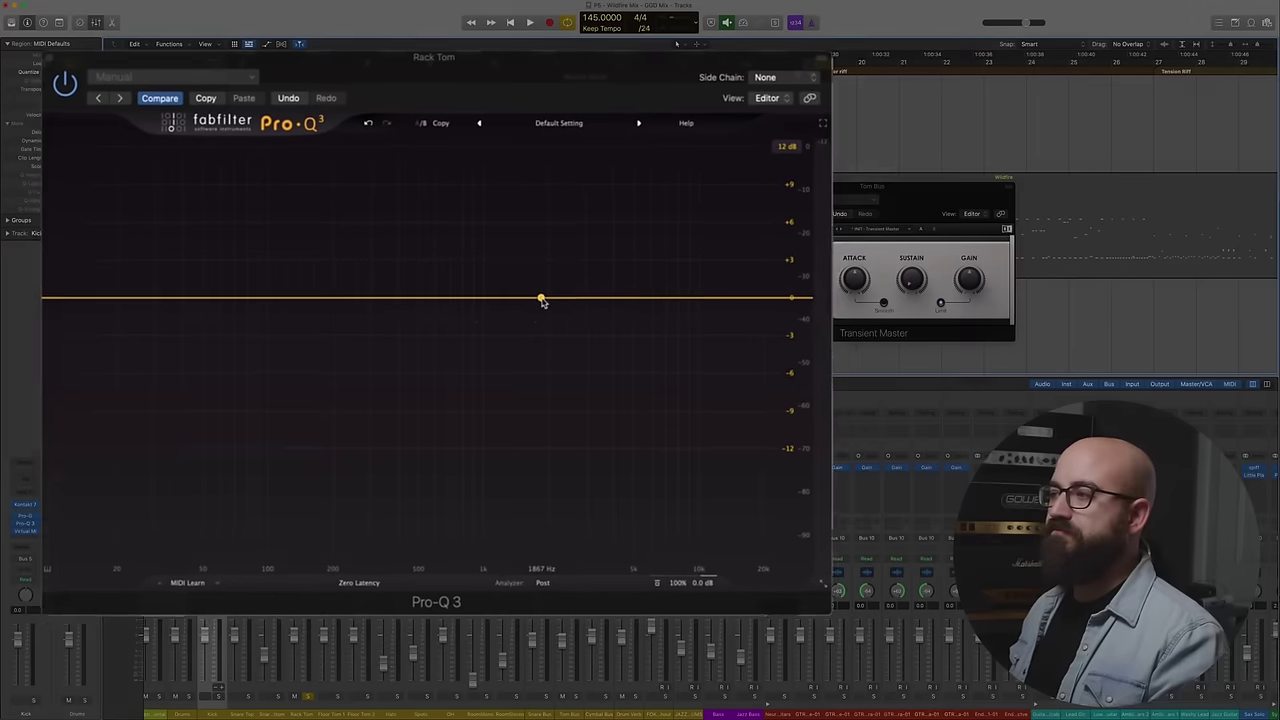
key("space")
left_click_drag(486, 300, 494, 409)
left_click_drag(441, 311, 434, 392)
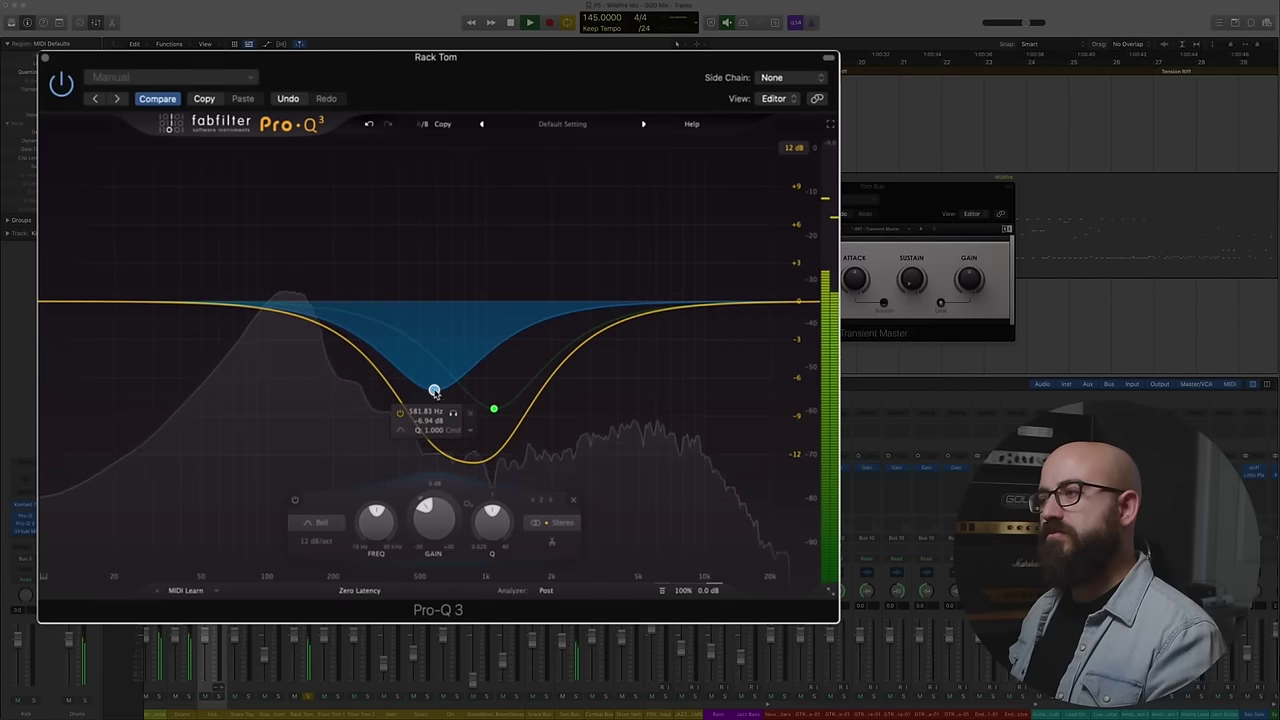
- Boost the rack tom's highs by 4.12 dB with a wide bell at 6772.2 Hz, Q 0.642, and stop playback
left_click_drag(629, 302, 667, 249)
scroll(676, 256, "down", 3)
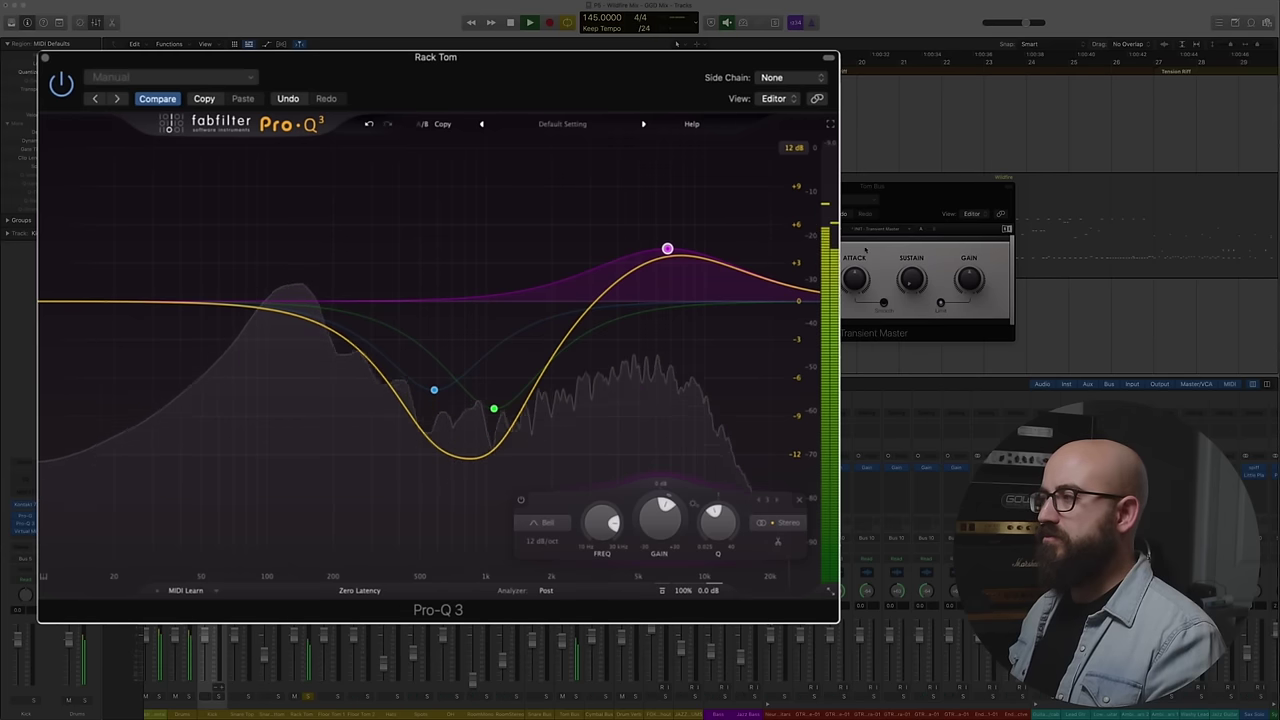
left_click(676, 44)
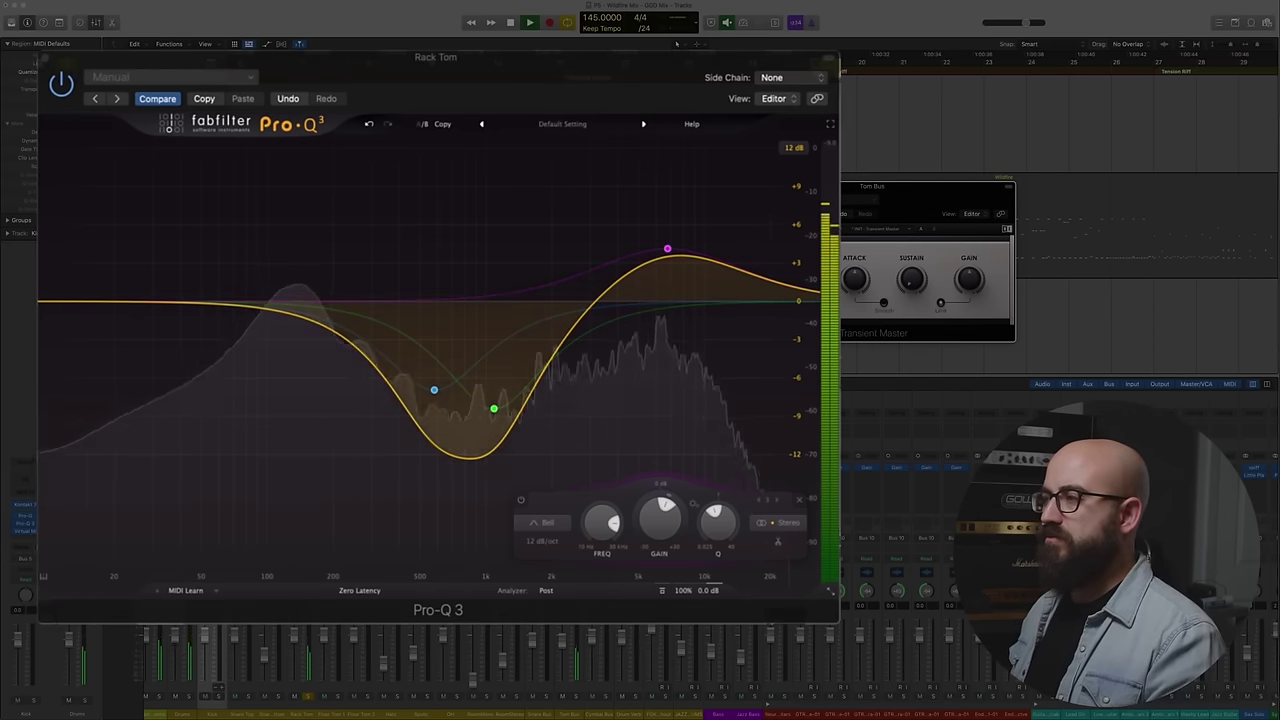
key("space")
mouse_move(685, 245)
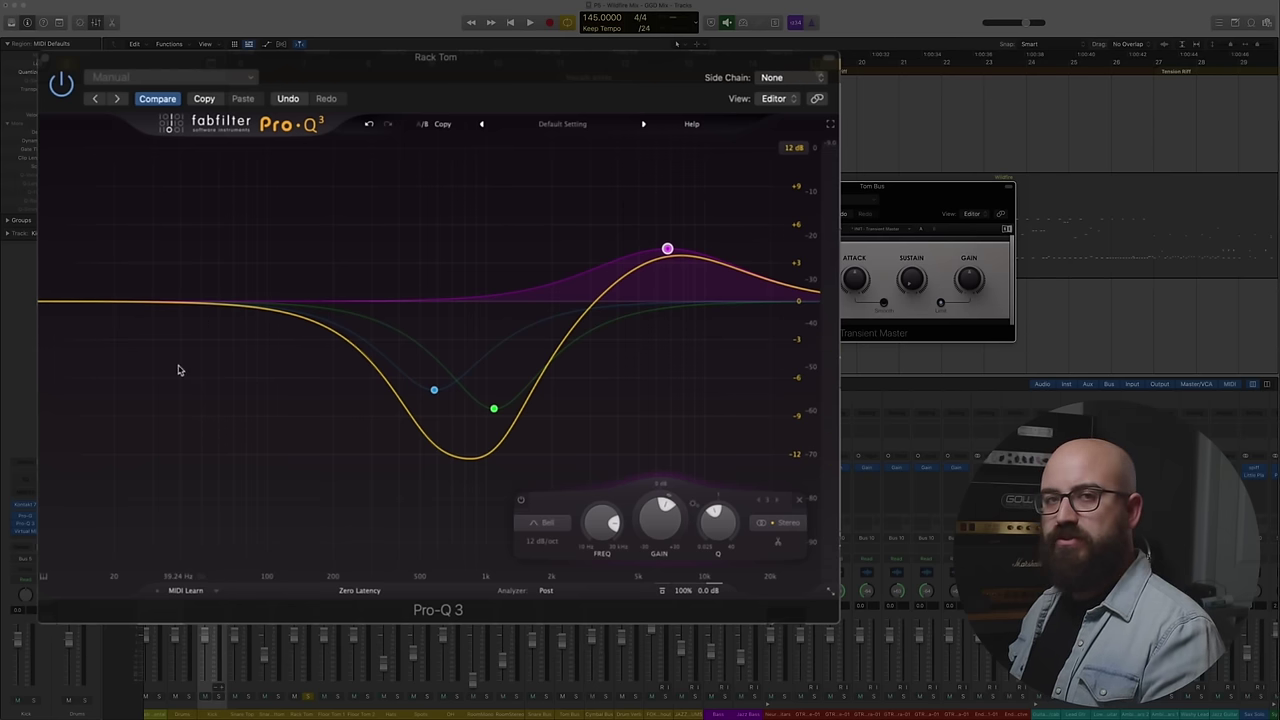
- Try a 12 dB/oct low cut at about 58 Hz on the rack tom during playback
key("space")
left_click_drag(69, 306, 175, 359)
left_click_drag(177, 362, 216, 305)
key("space")
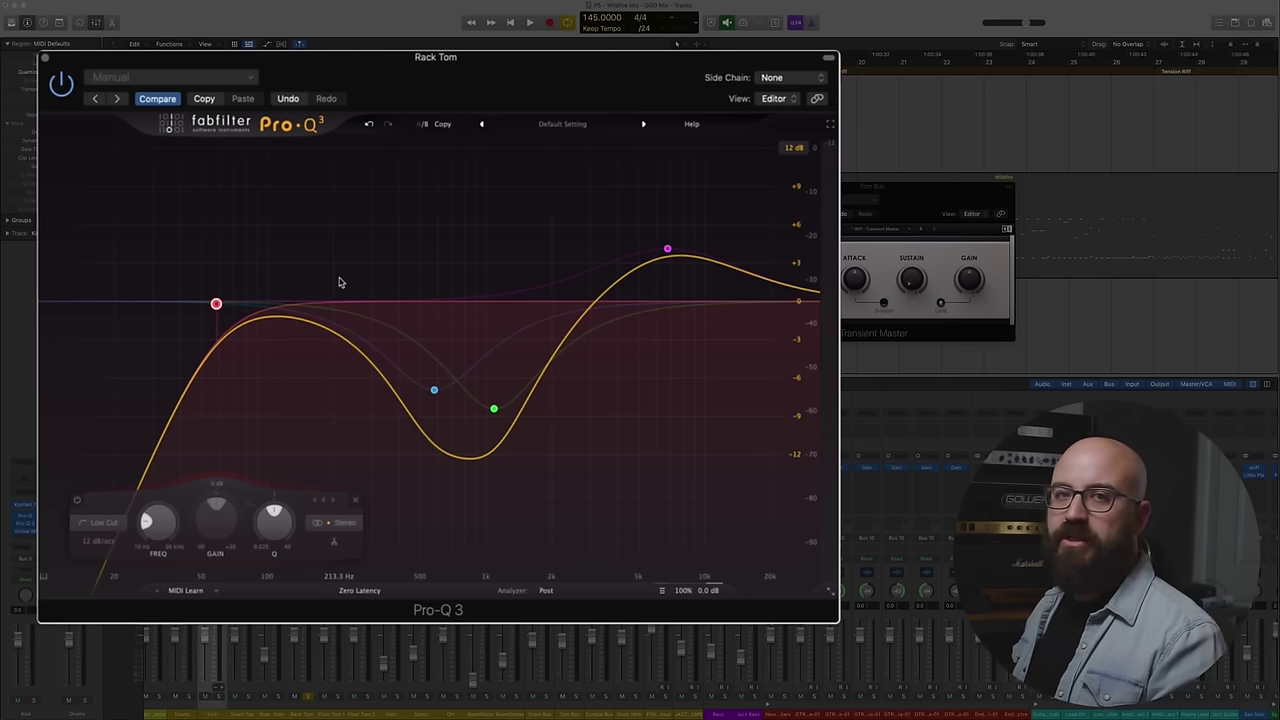
- Add a dynamic bell cut at about 125 Hz with -2.07 dB gain, and remove the low cut band
left_click_drag(286, 298, 287, 333)
left_click_drag(267, 519, 266, 546)
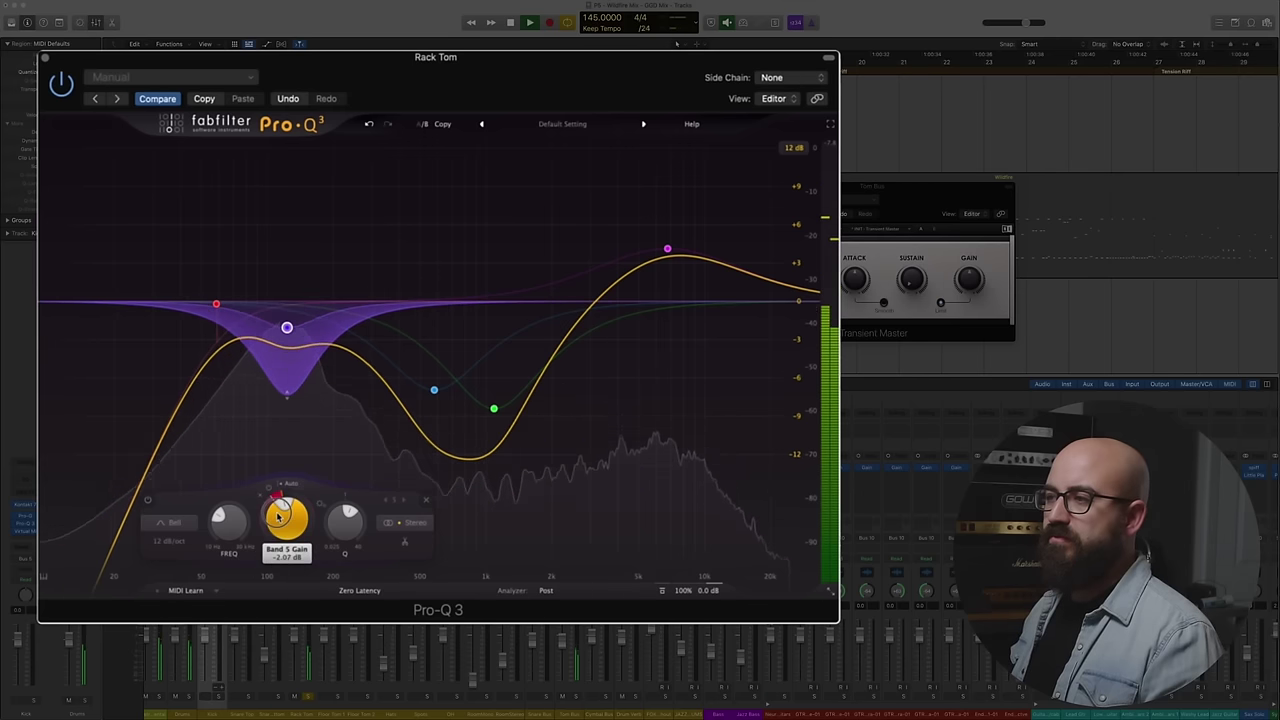
left_click_drag(216, 304, 195, 305)
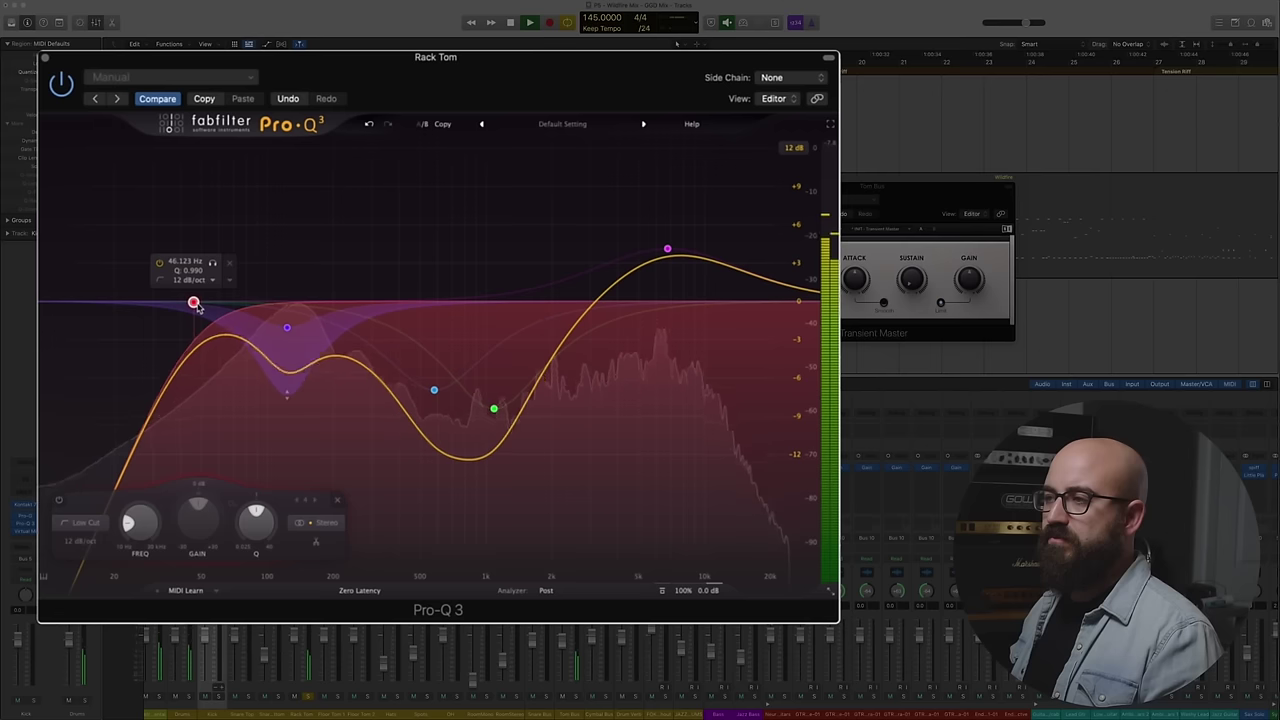
left_click(194, 304, "alt")
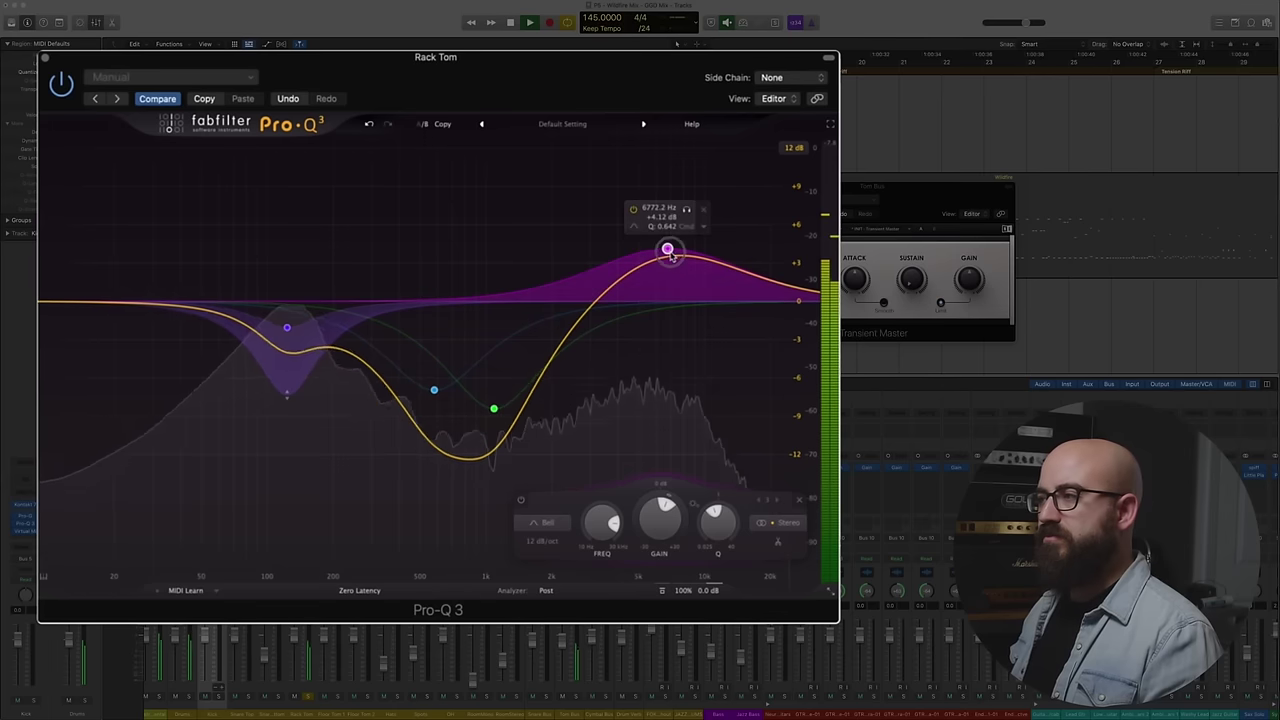
- Reduce the high boost to just under 3 dB, shift the lower mid cut to about 530 Hz, and close the Rack Tom EQ
left_click_drag(667, 249, 665, 271)
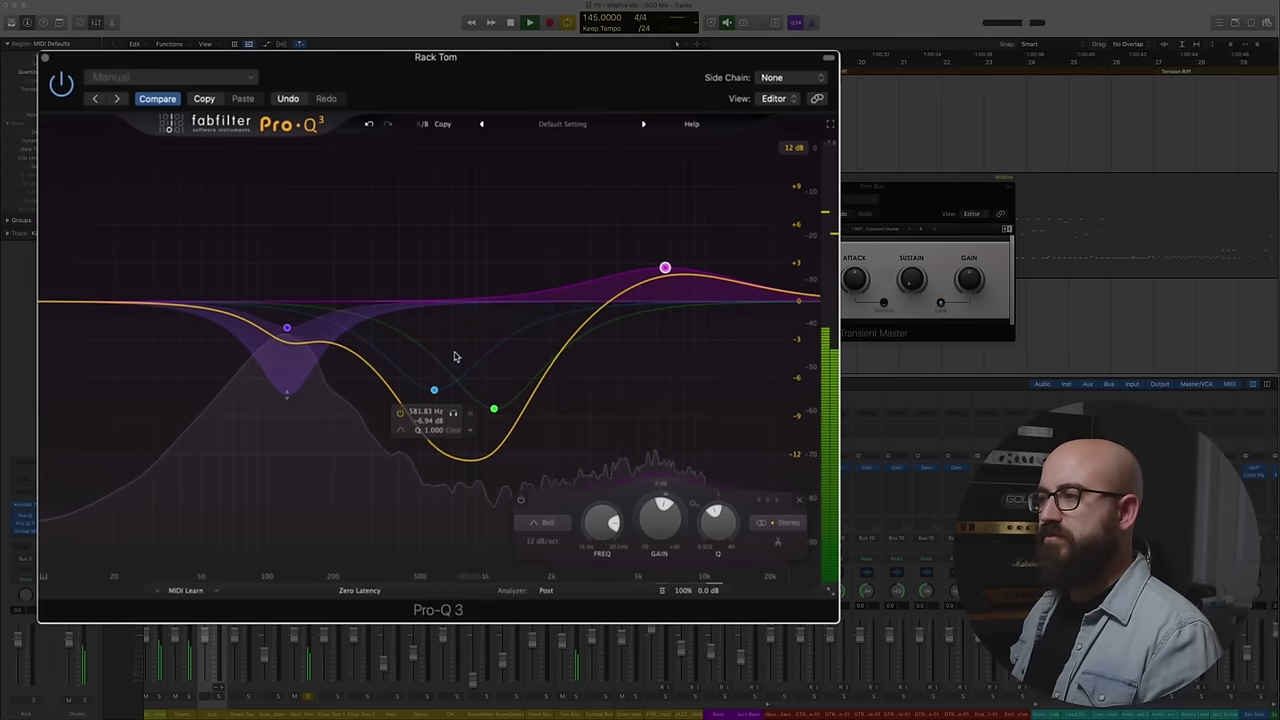
left_click_drag(436, 390, 424, 392)
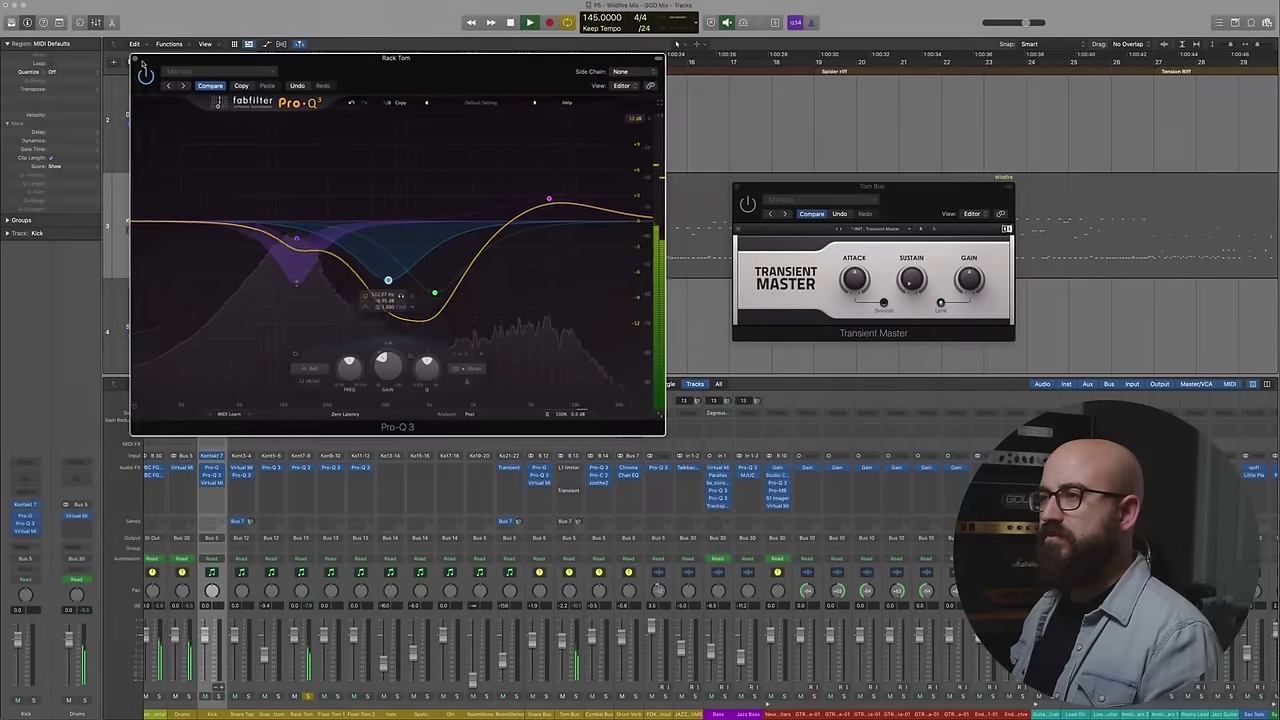
key("space")
left_click(142, 62)
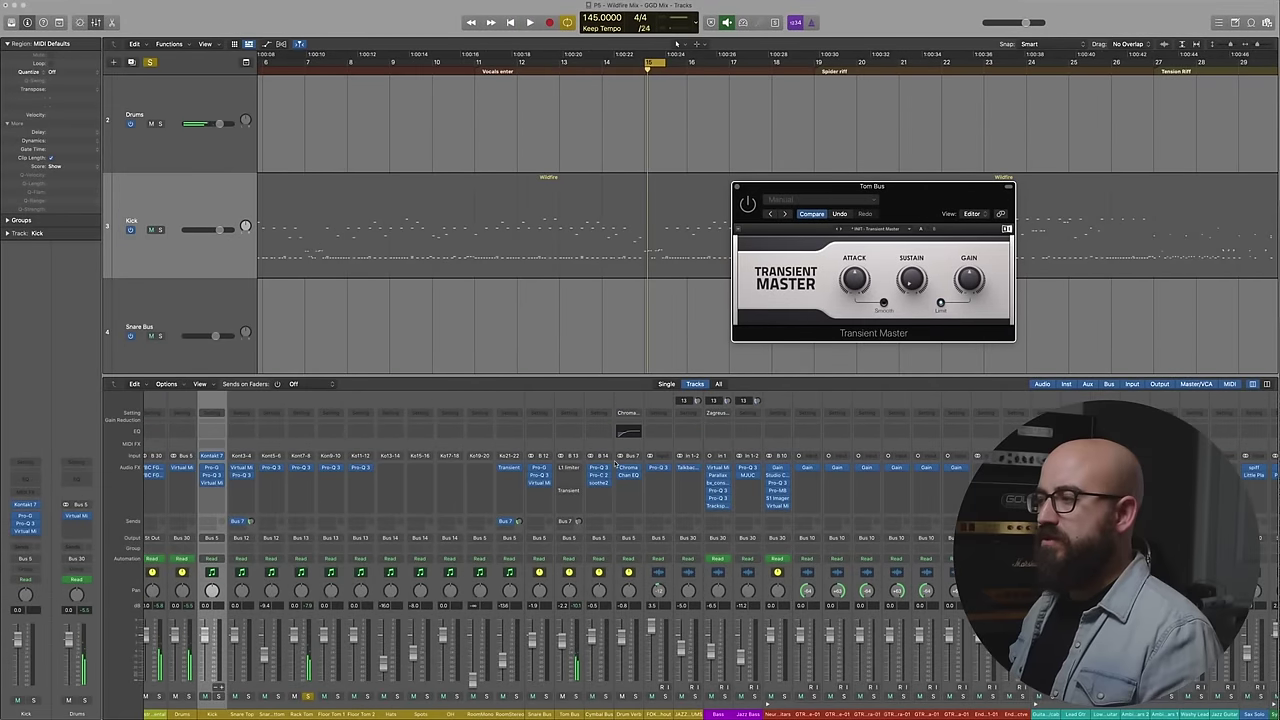
- Solo Floor Tom 1, open its Pro-Q 3 beside the Tom Bus Transient Master window, and start playback
left_click(334, 695)
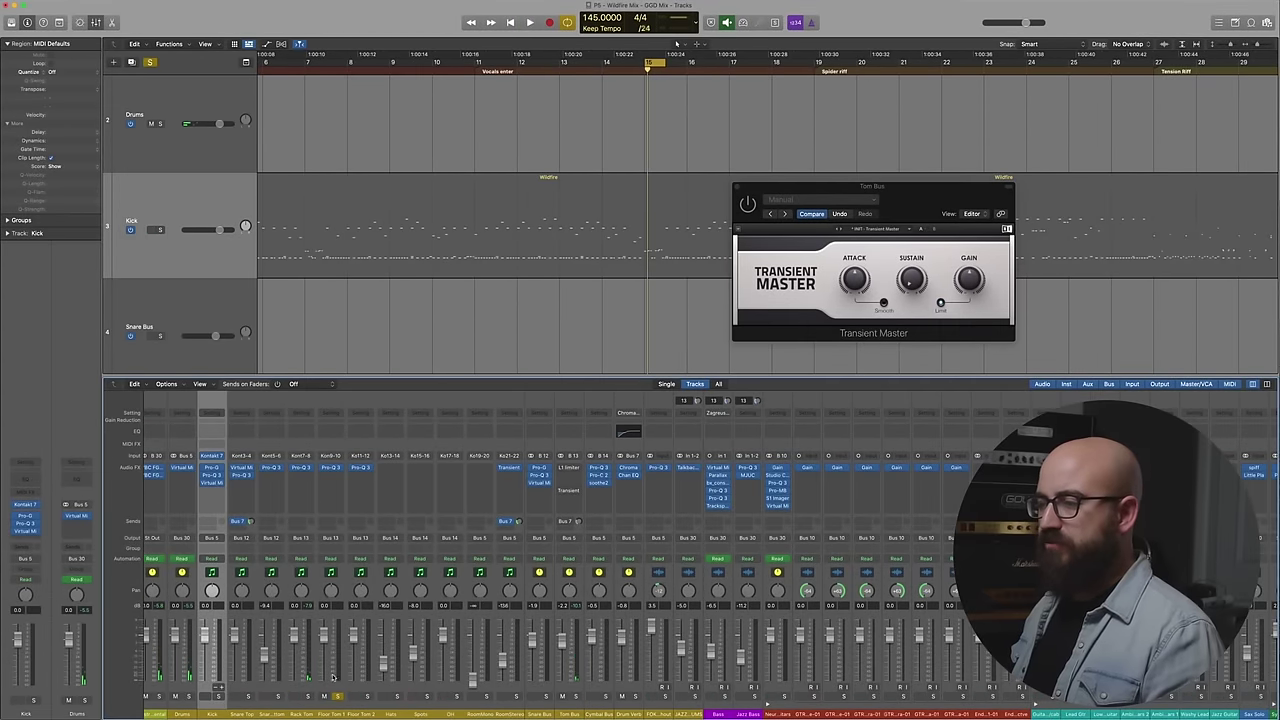
left_click(328, 468)
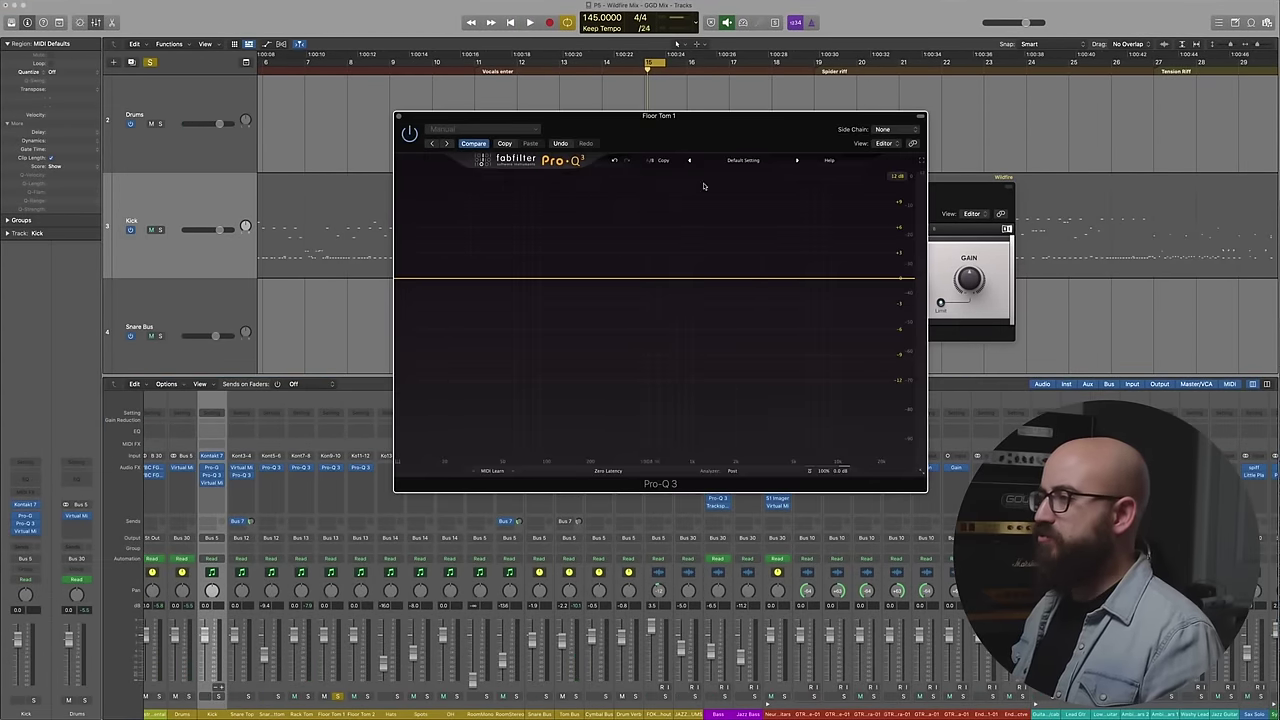
left_click(950, 193)
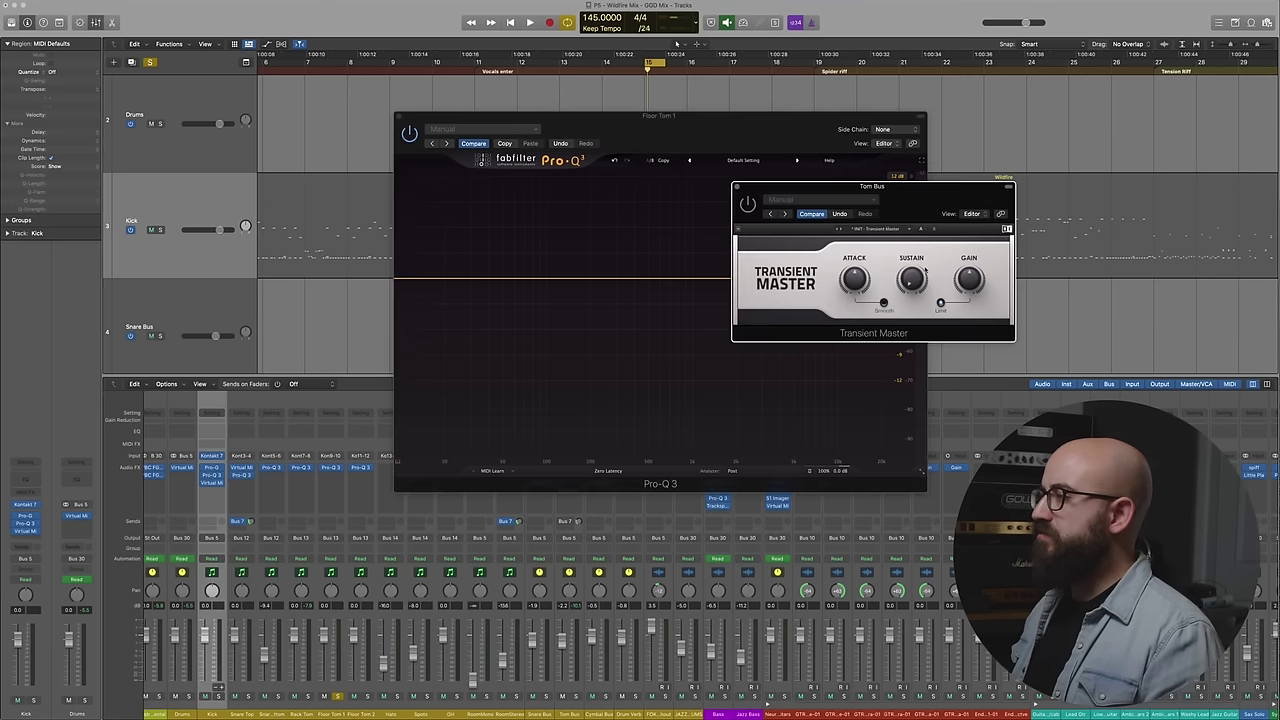
left_click_drag(725, 113, 555, 110)
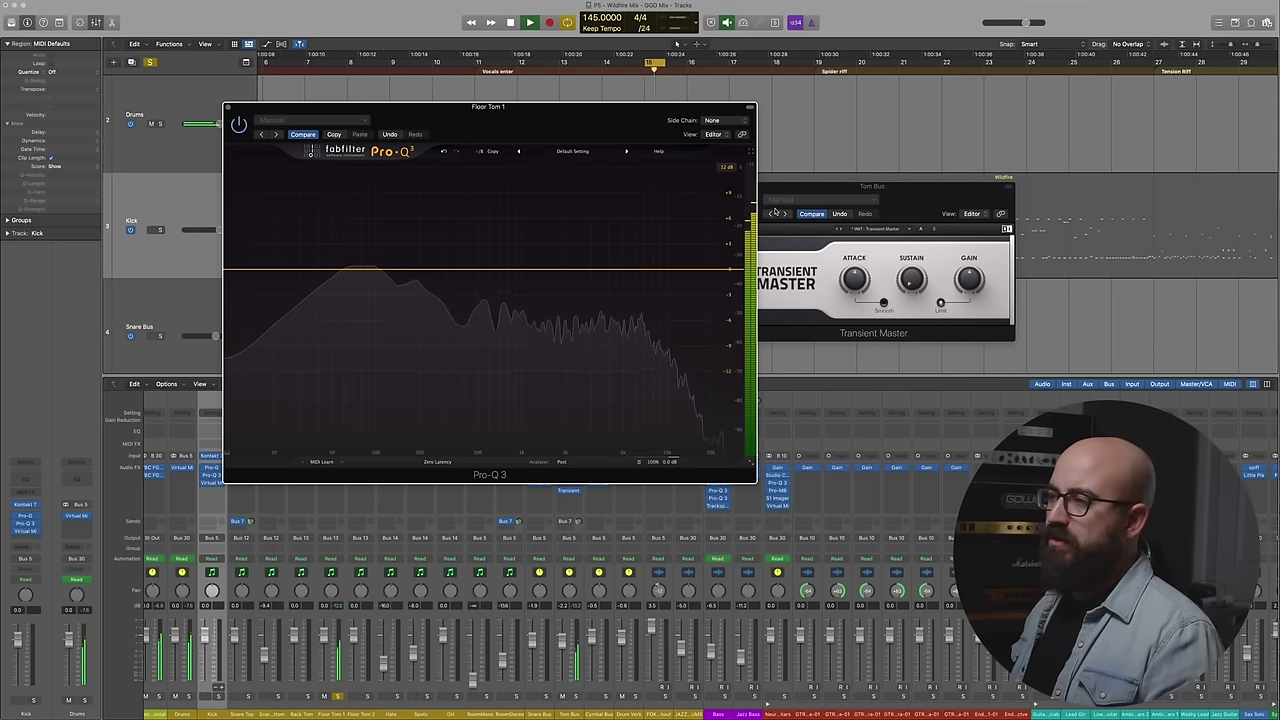
left_click(773, 200)
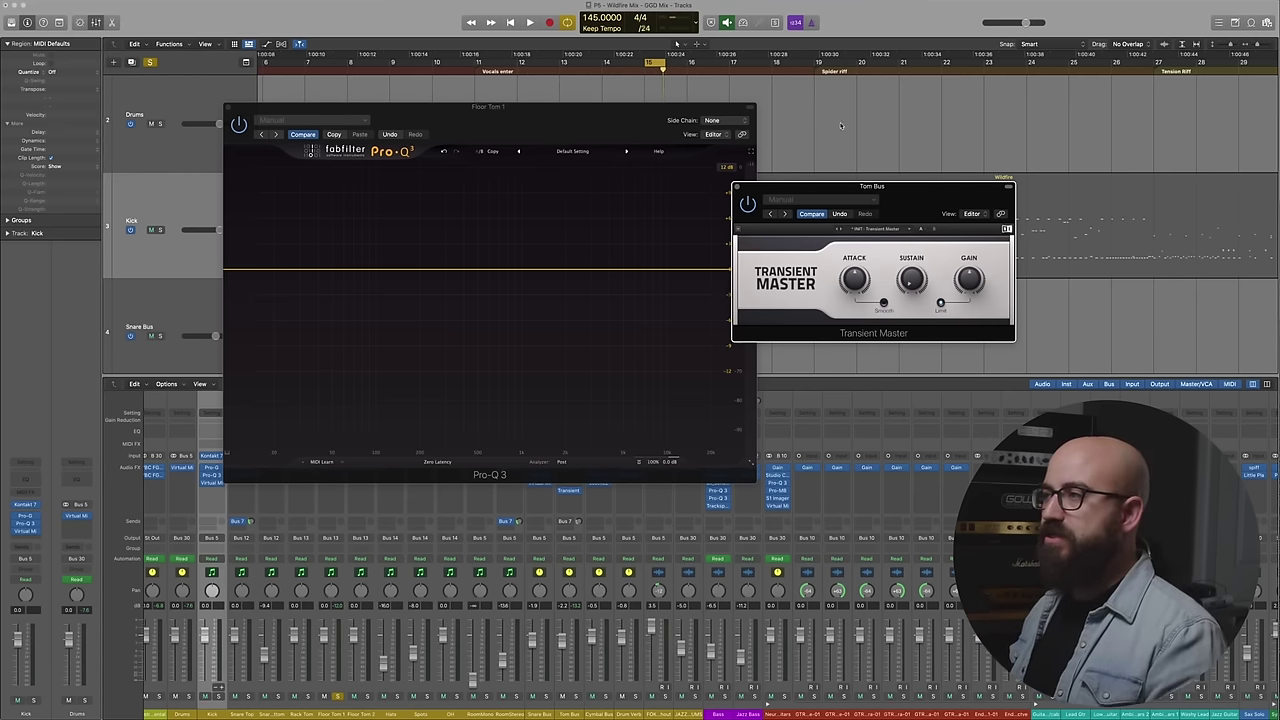
key("space")
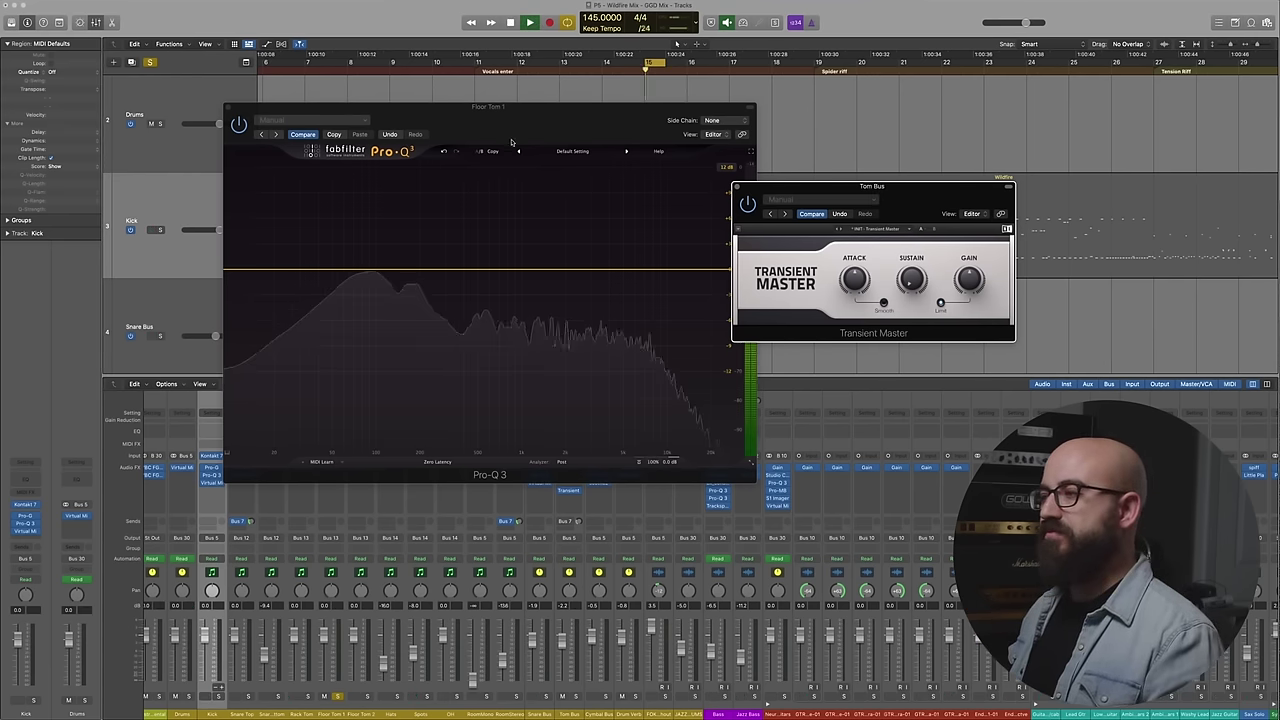
- Sweep for resonance on Floor Tom 1, then cut about 9.6 dB near 212 Hz with Q 2.251 and stop playback
left_click_drag(443, 269, 419, 196)
scroll(375, 161, "up", 5)
left_click_drag(373, 161, 382, 352)
scroll(386, 350, "up", 3)
scroll(382, 352, "up", 2)
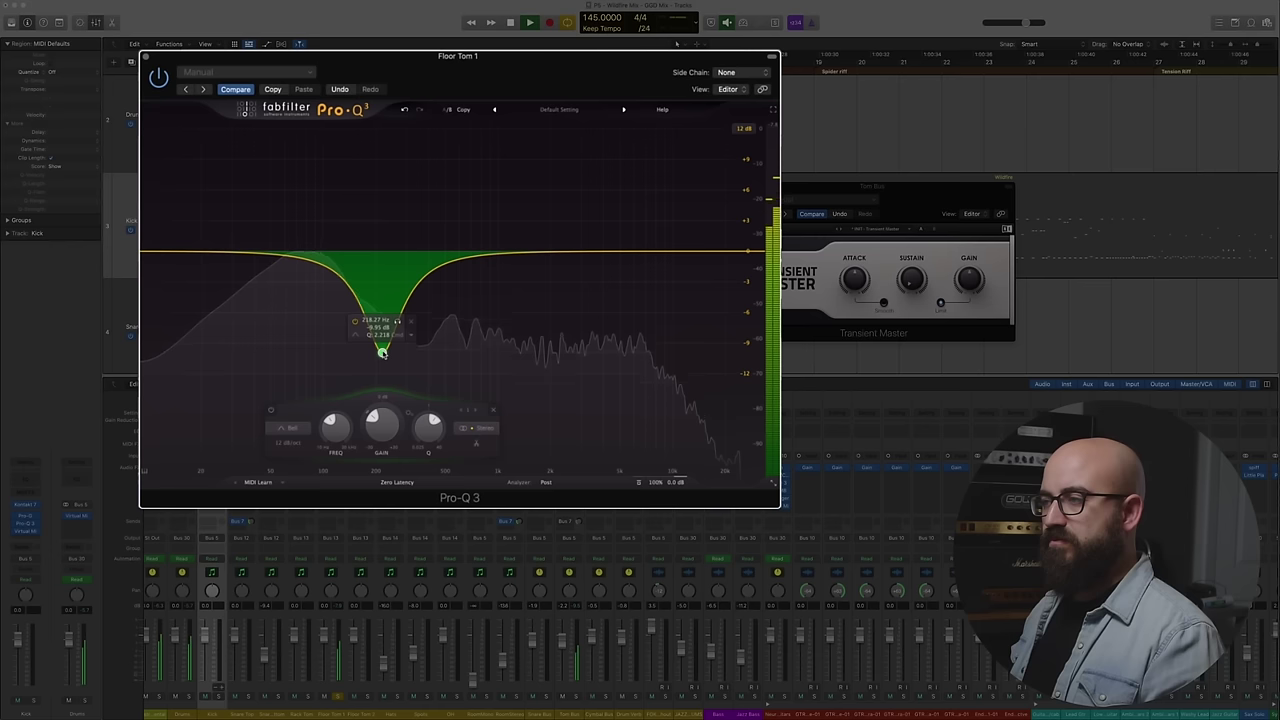
left_click_drag(382, 352, 381, 349)
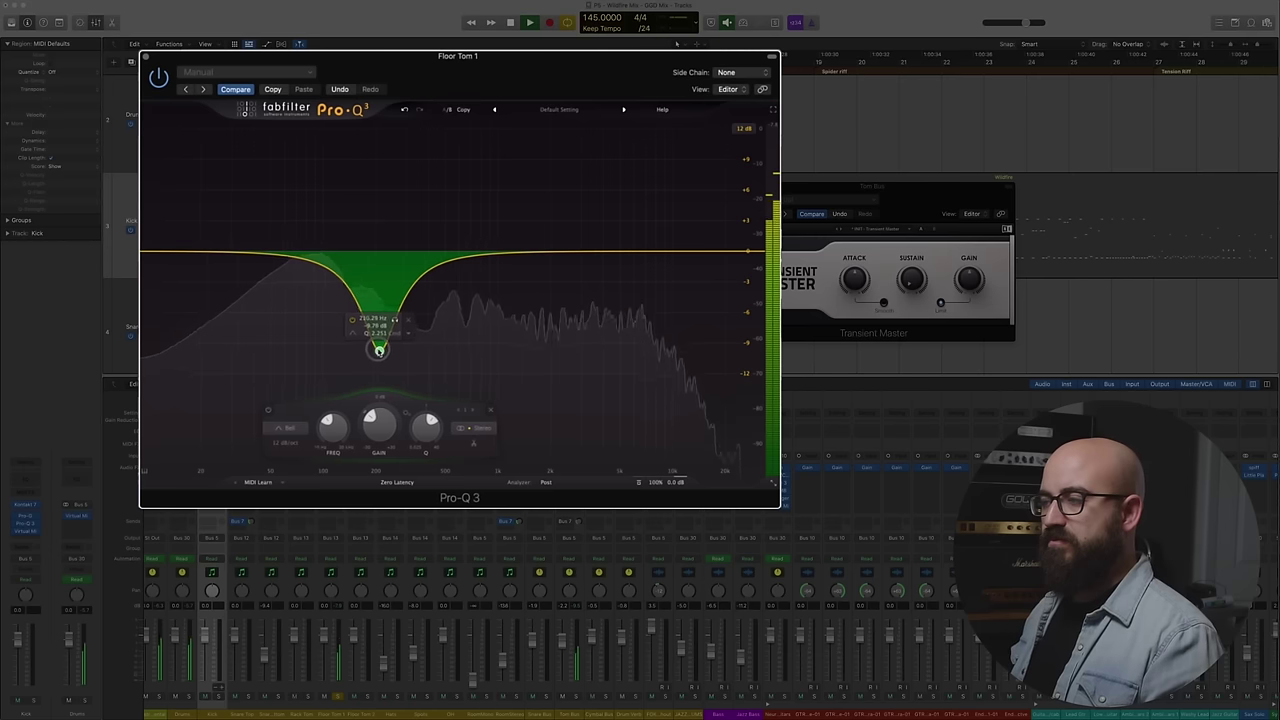
key("space")
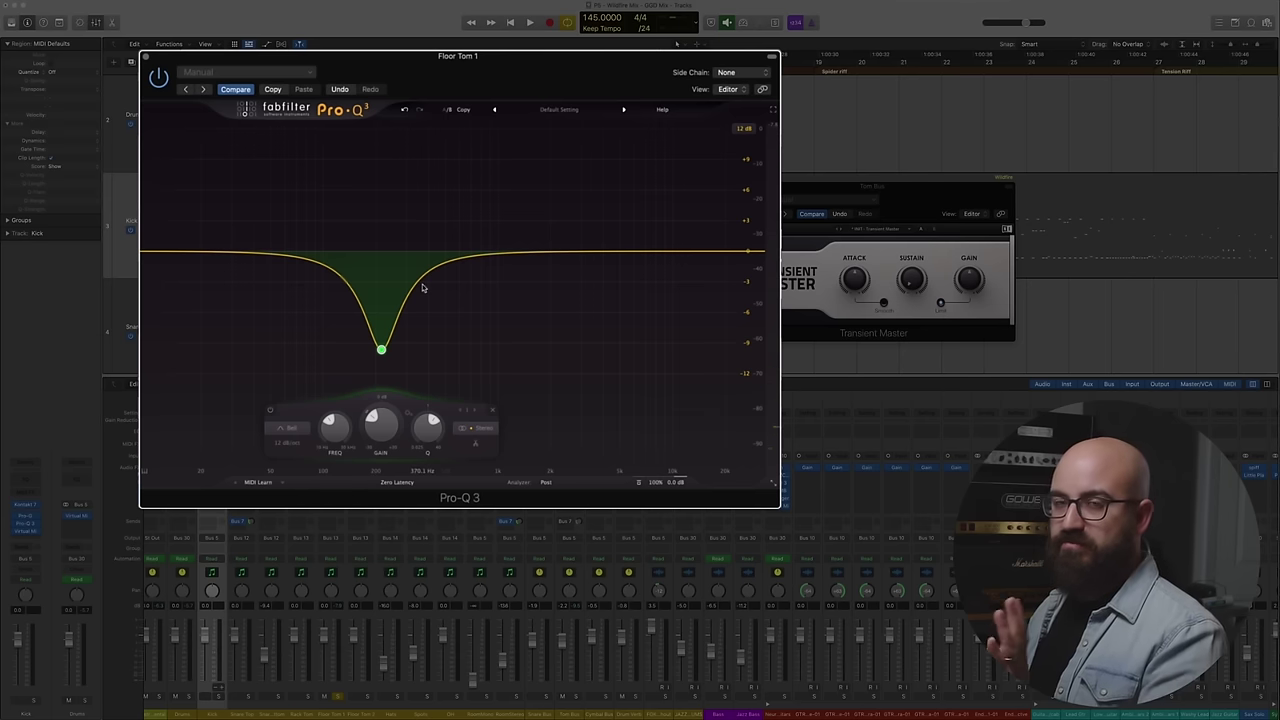
- Add a wide mid cut of about 8.5 dB on Floor Tom 1 at about 779 Hz with Q 0.801
left_click(511, 251)
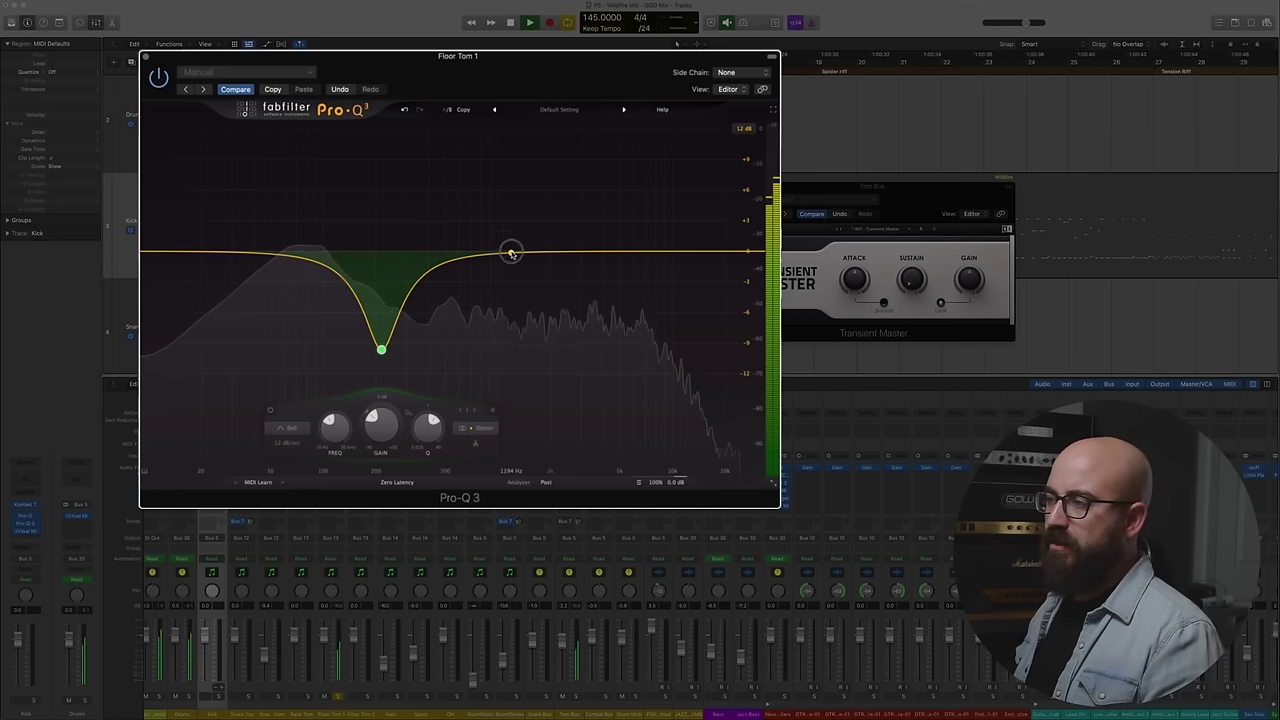
left_click_drag(509, 246, 487, 340)
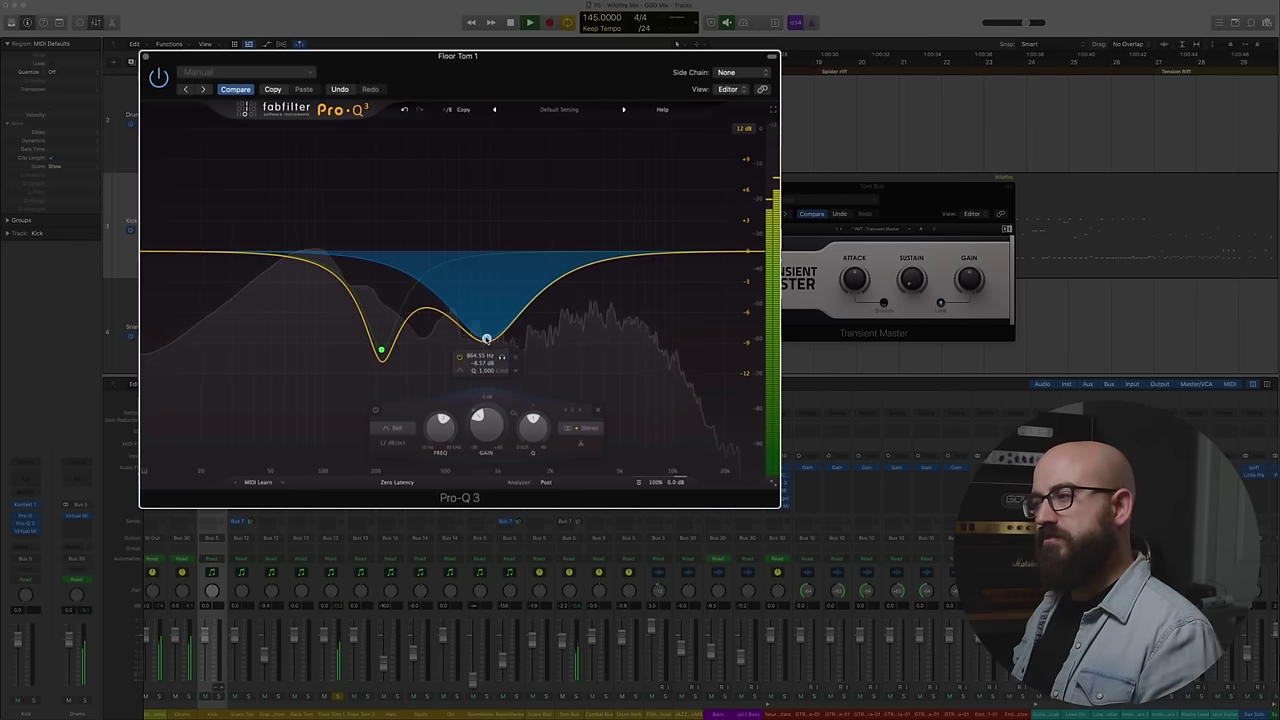
scroll(487, 340, "down", 2)
left_click_drag(487, 340, 478, 338)
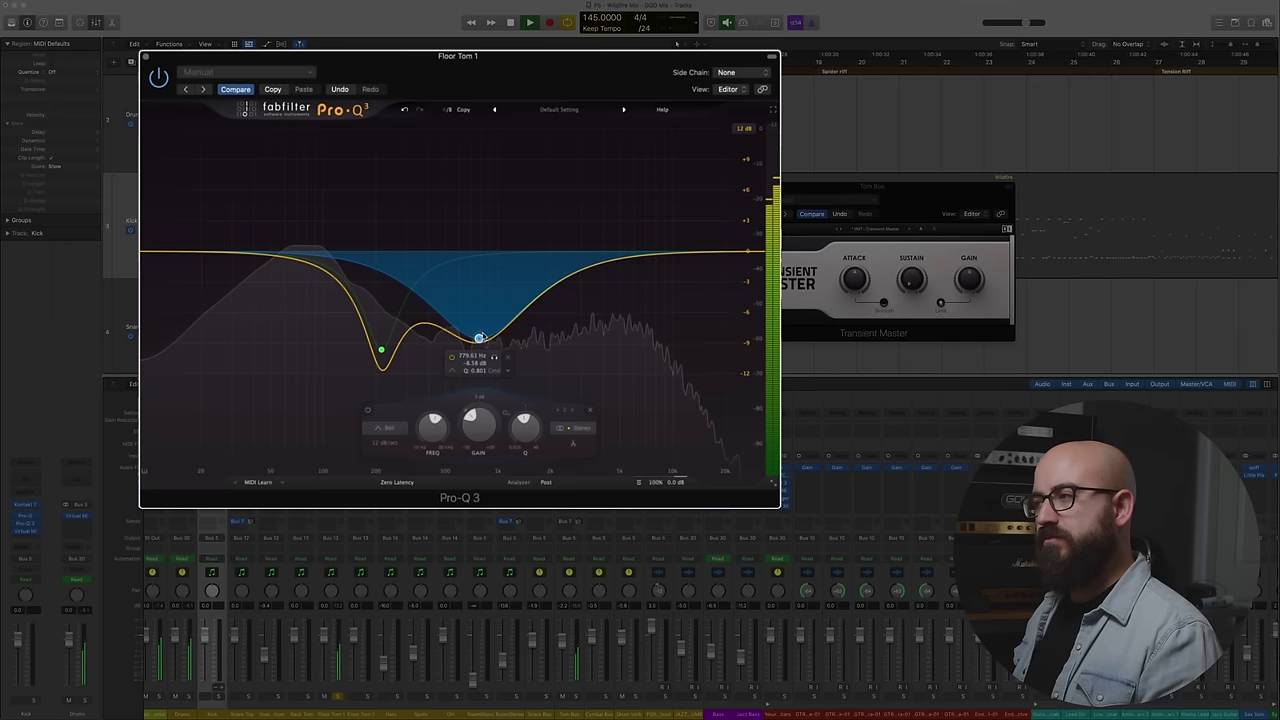
key("space")
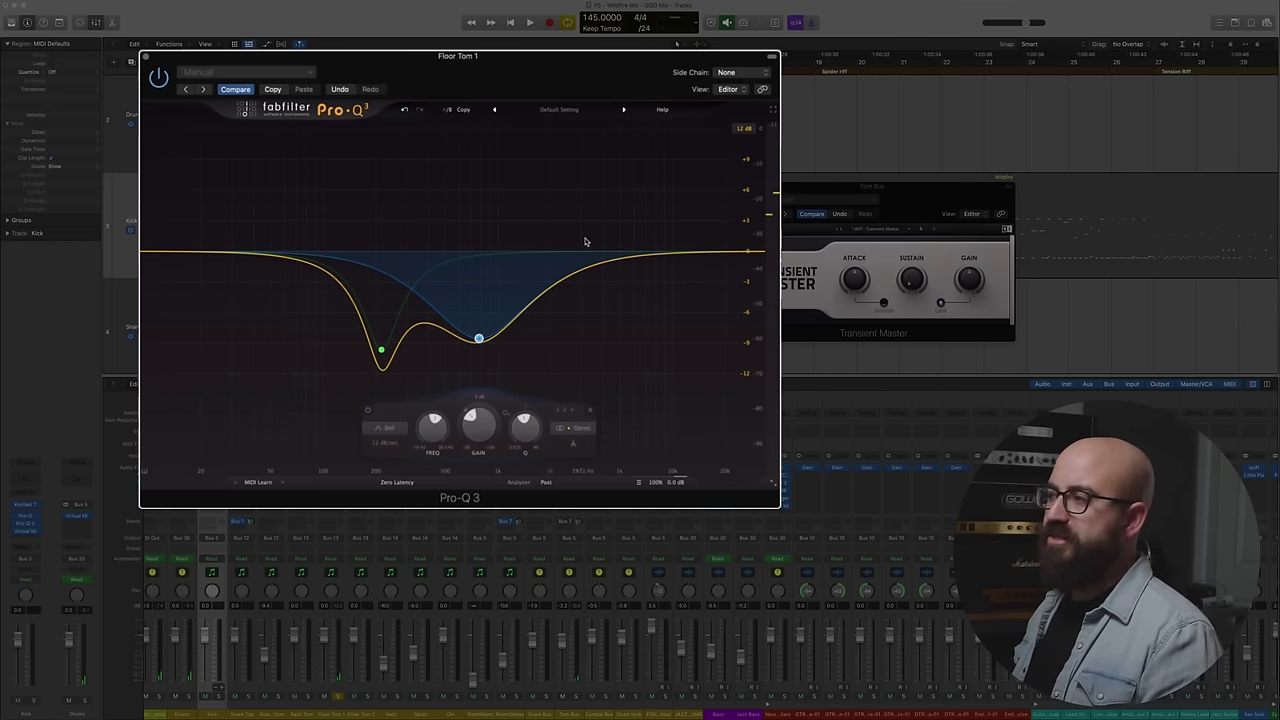
- Boost Floor Tom 1's highs by 5.27 dB with a wide bell at 6857.2 Hz, Q 0.485, during playback
key("space")
left_click(768, 172)
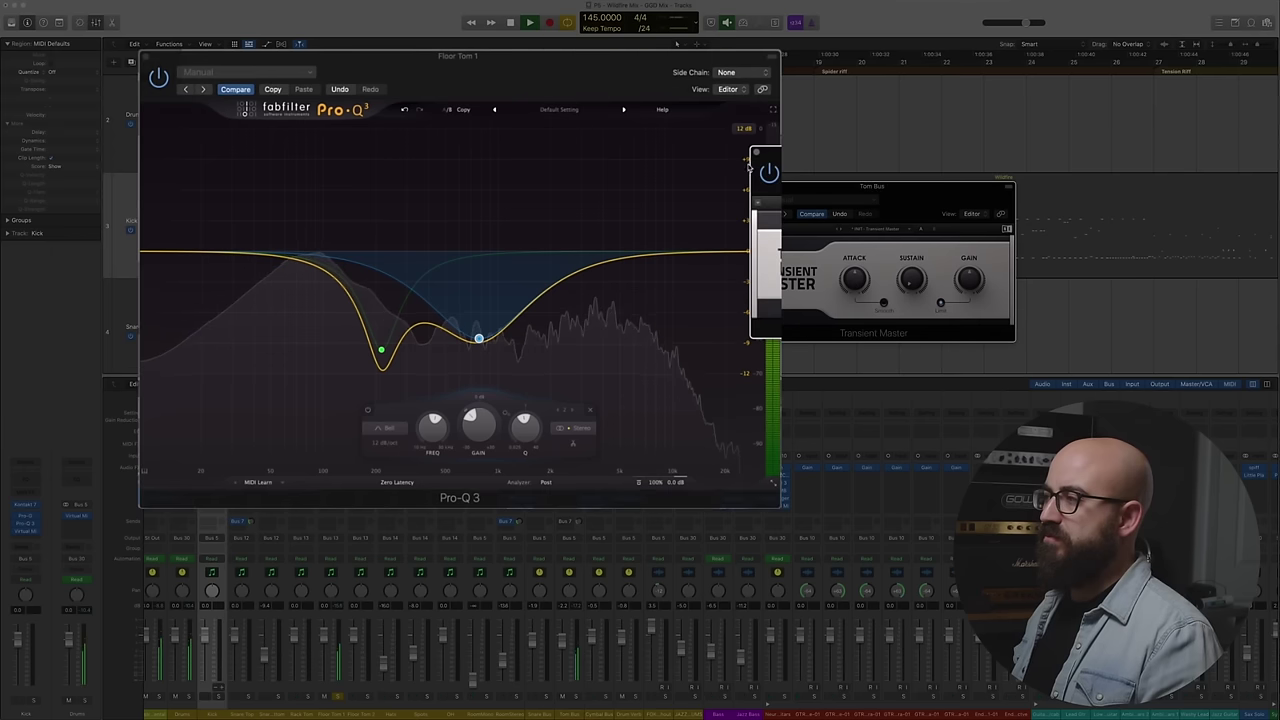
left_click(612, 261)
left_click_drag(623, 251, 644, 198)
- Add a dynamic bell cut at about 80 Hz on Floor Tom 1 and compare the EQ bypassed and active
mouse_move(310, 260)
left_mouse_down()
mouse_move(320, 192)
mouse_move(306, 182)
mouse_move(306, 257)
left_mouse_up()
left_click_drag(297, 450, 285, 455)
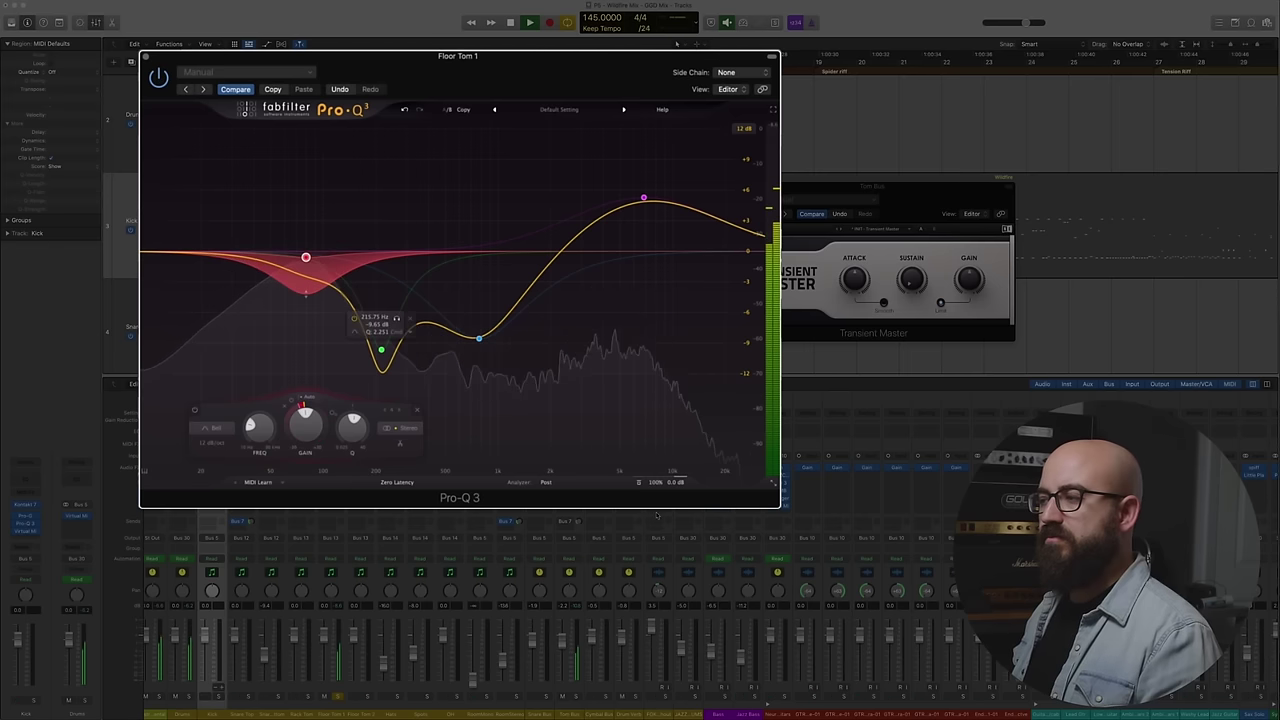
left_click(639, 483)
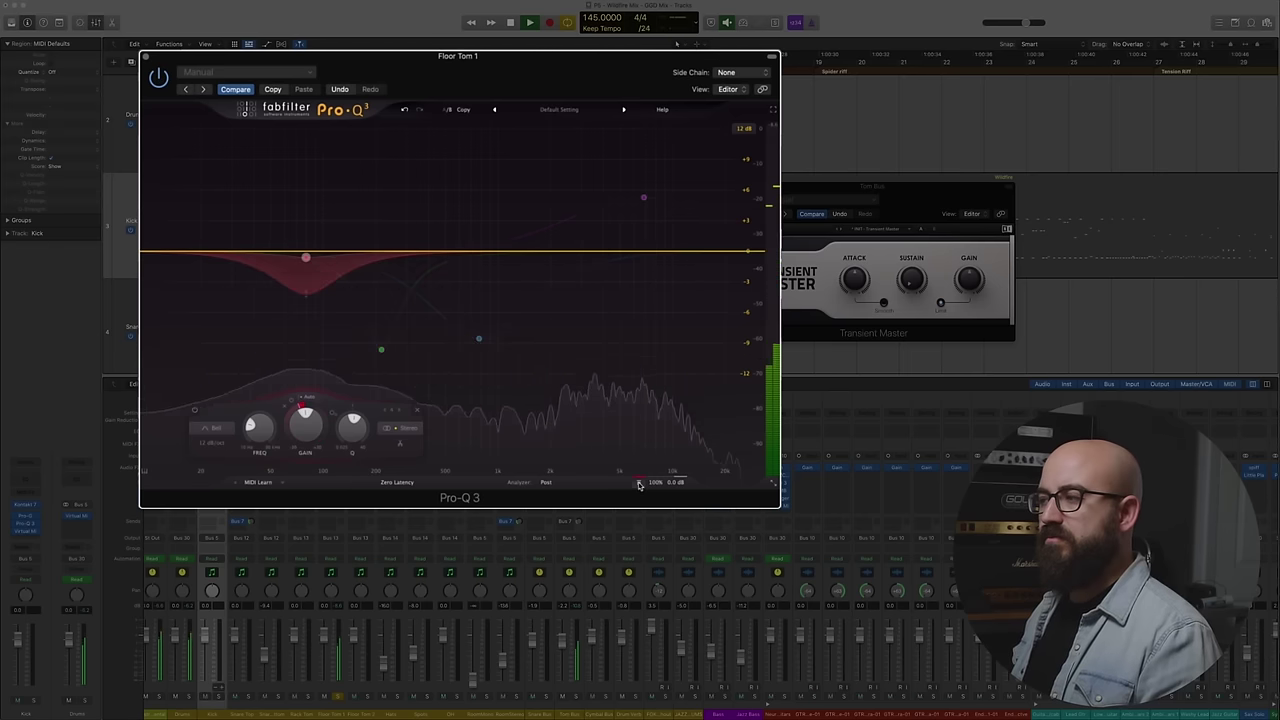
left_click(639, 483)
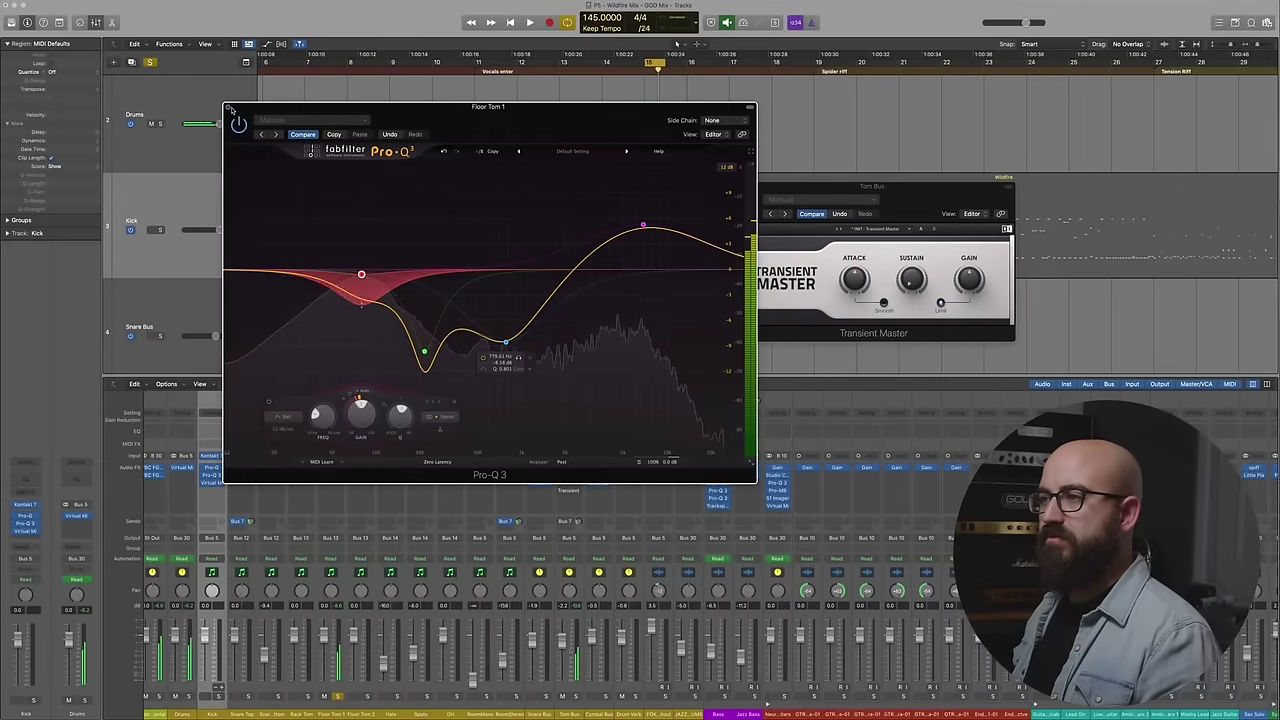
- Close the Floor Tom 1 EQ, solo Floor Tom 2, and open its Pro-Q 3 for playback
key("super+w")
left_click(366, 697)
left_click(359, 468)
key("space")
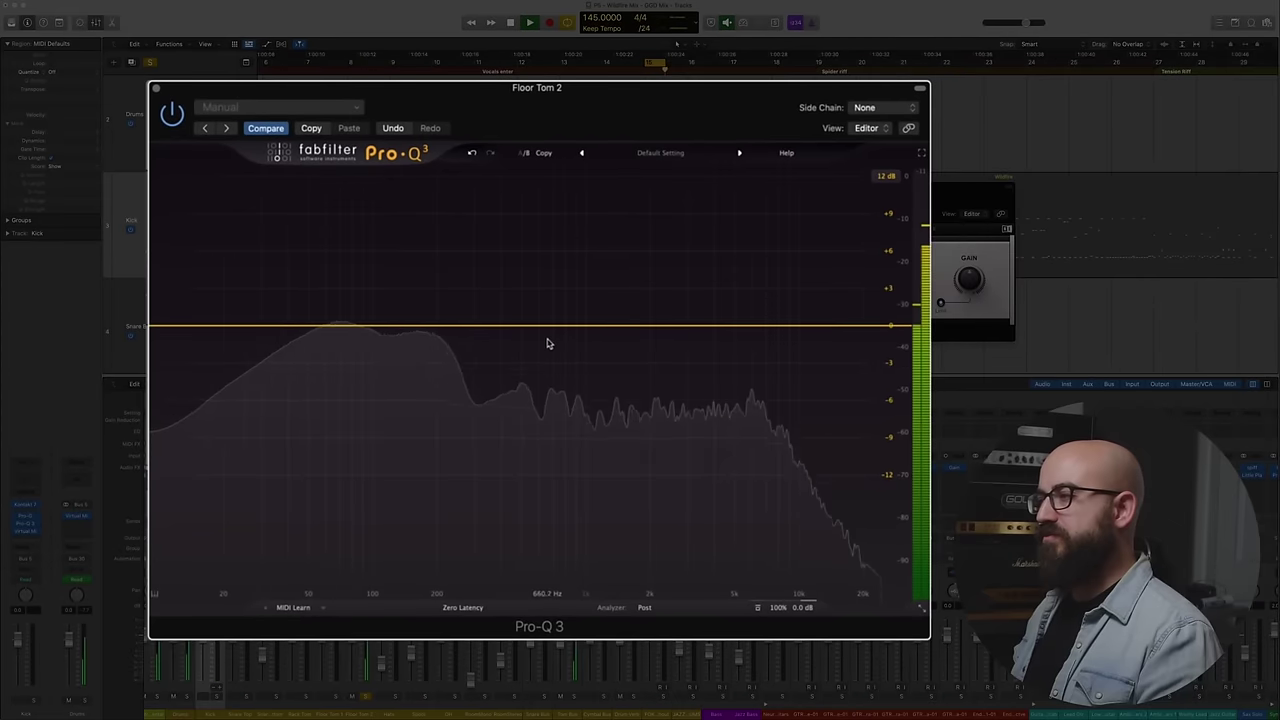
- Cut Floor Tom 2 by 12.3 dB at about 189 Hz, Q 1.627, and by 6.08 dB at about 521 Hz, Q 1
key("space")
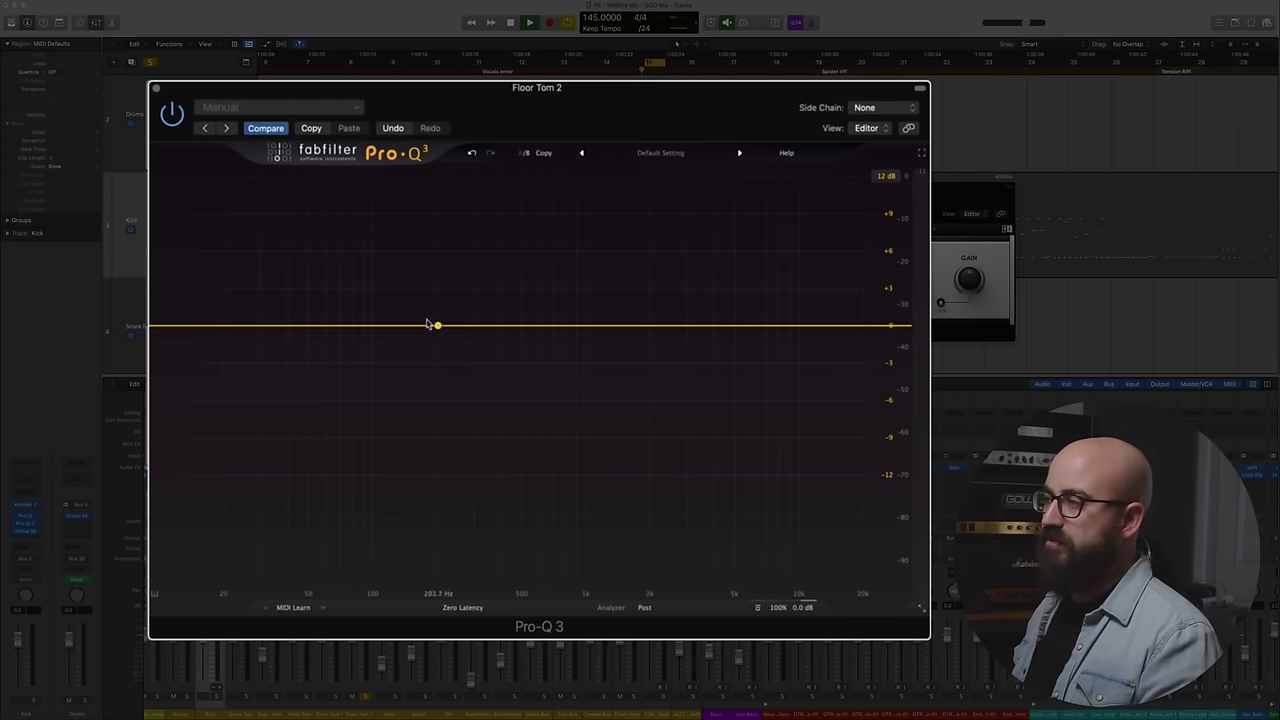
left_click_drag(466, 327, 431, 480)
scroll(431, 224, "up", 3)
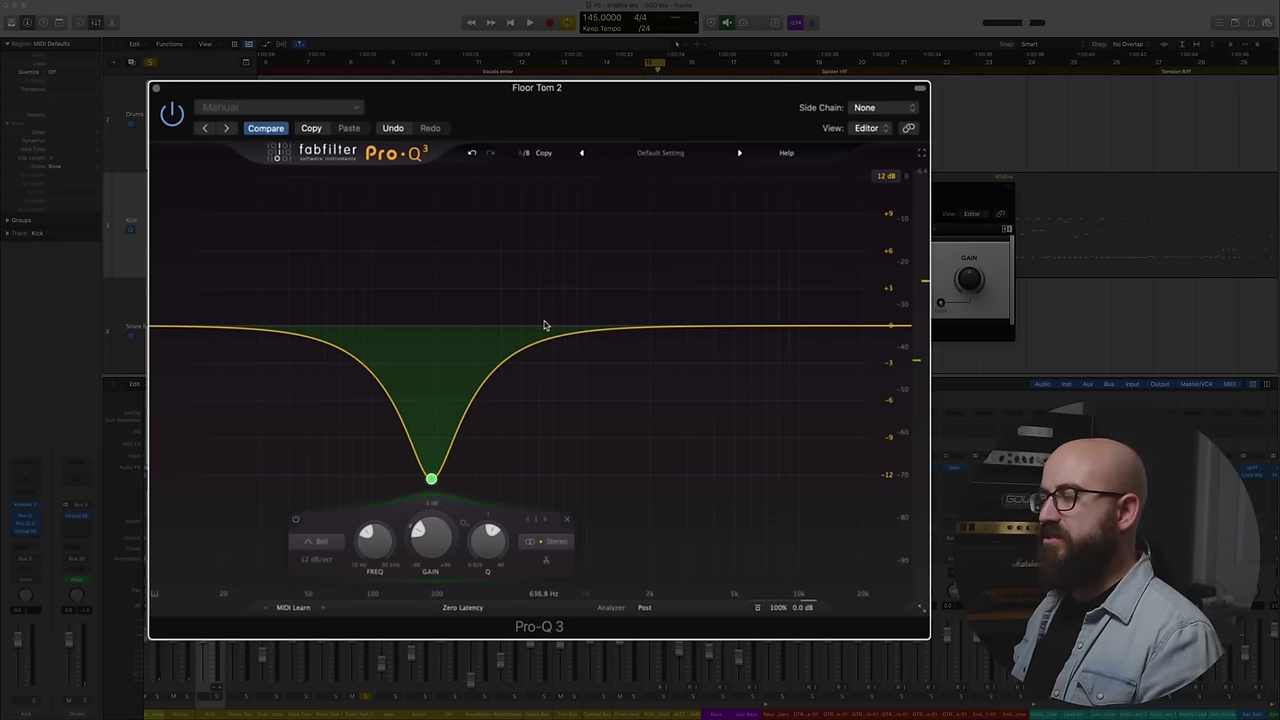
left_click_drag(549, 328, 525, 410)
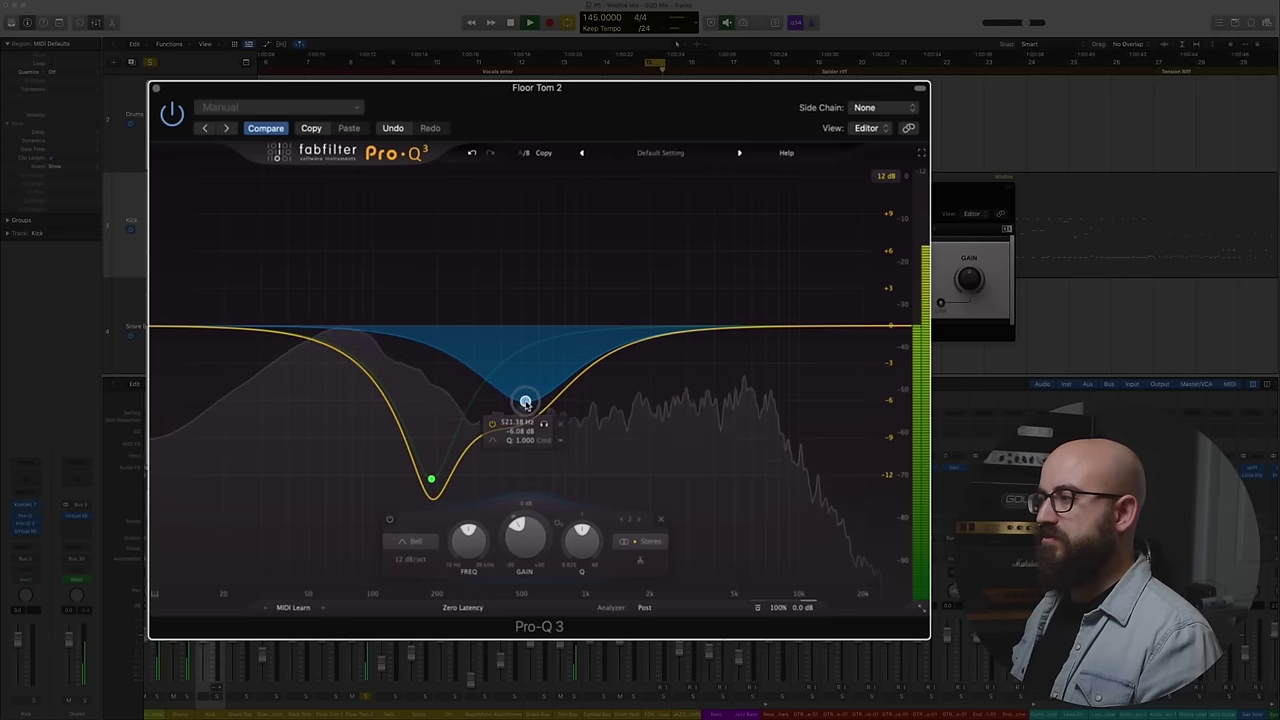
- Discard a trial mid boost and boost Floor Tom 2's highs by about 4.4 dB at 6185.7 Hz, Q 0.413
left_click_drag(628, 329, 609, 200)
key("BackSpace")
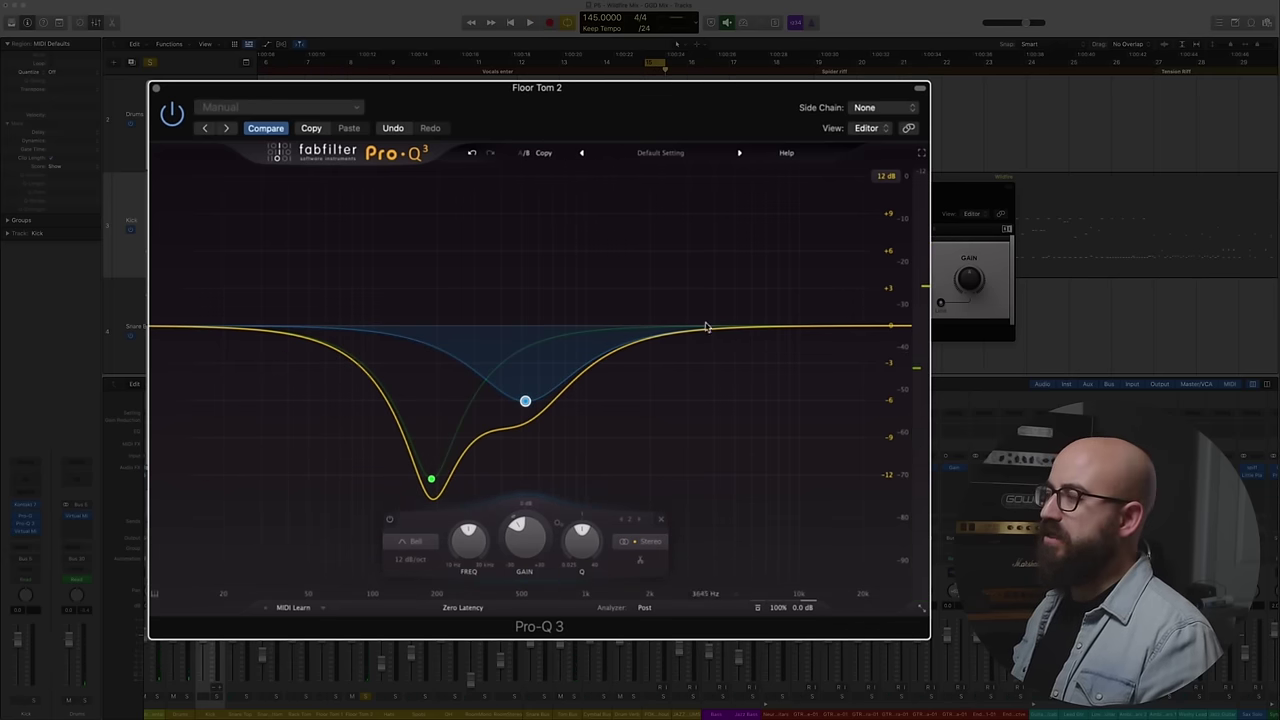
left_click_drag(700, 331, 770, 251)
left_click_drag(779, 250, 754, 271)
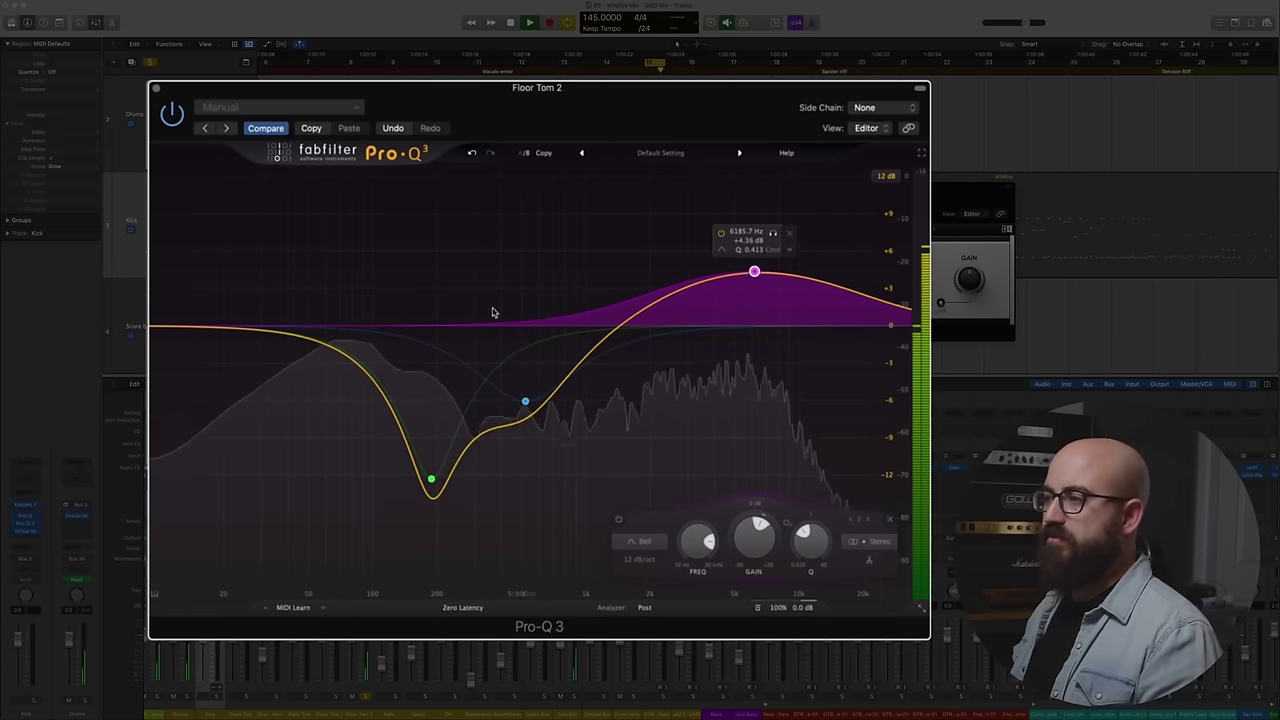
- Add a dynamic bell cut at 71.207 Hz on Floor Tom 2, and change the high boost to 3.37 dB at 7542.4 Hz, Q 0.778
mouse_move(349, 330)
left_mouse_down()
mouse_move(337, 286)
mouse_move(341, 336)
left_mouse_up()
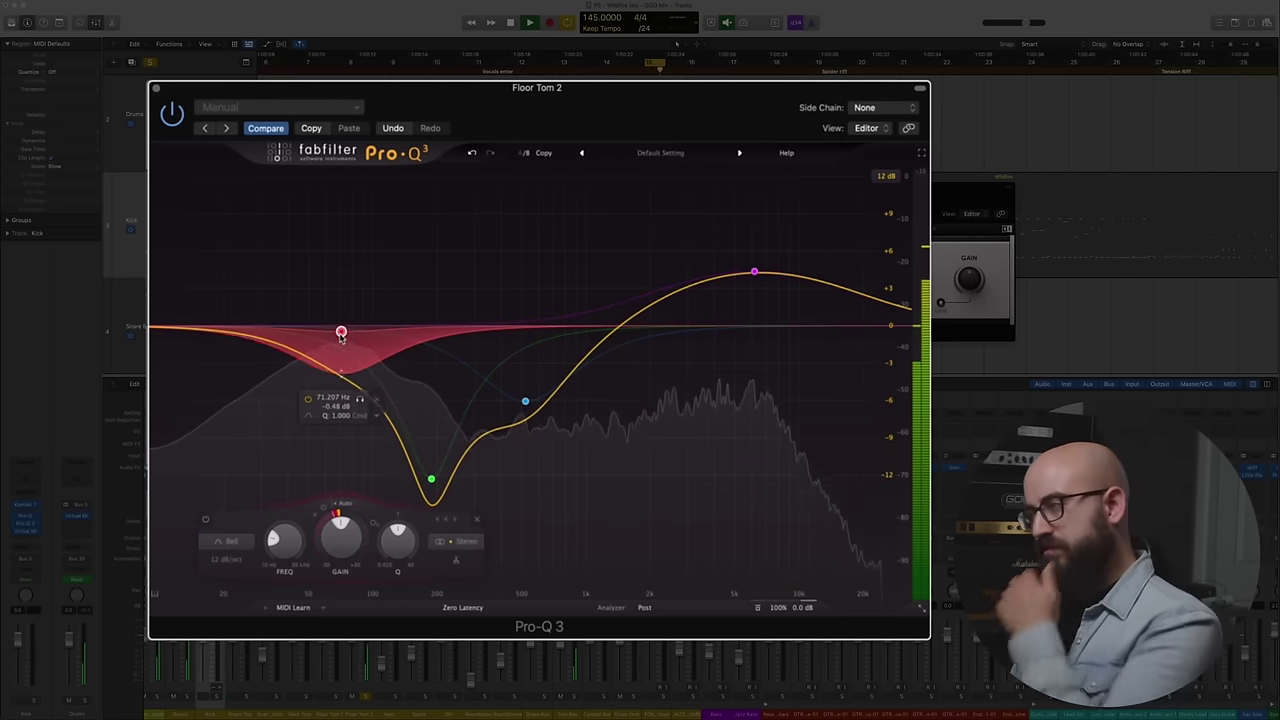
mouse_move(752, 273)
left_mouse_down()
mouse_move(771, 263)
mouse_move(772, 285)
left_mouse_up()
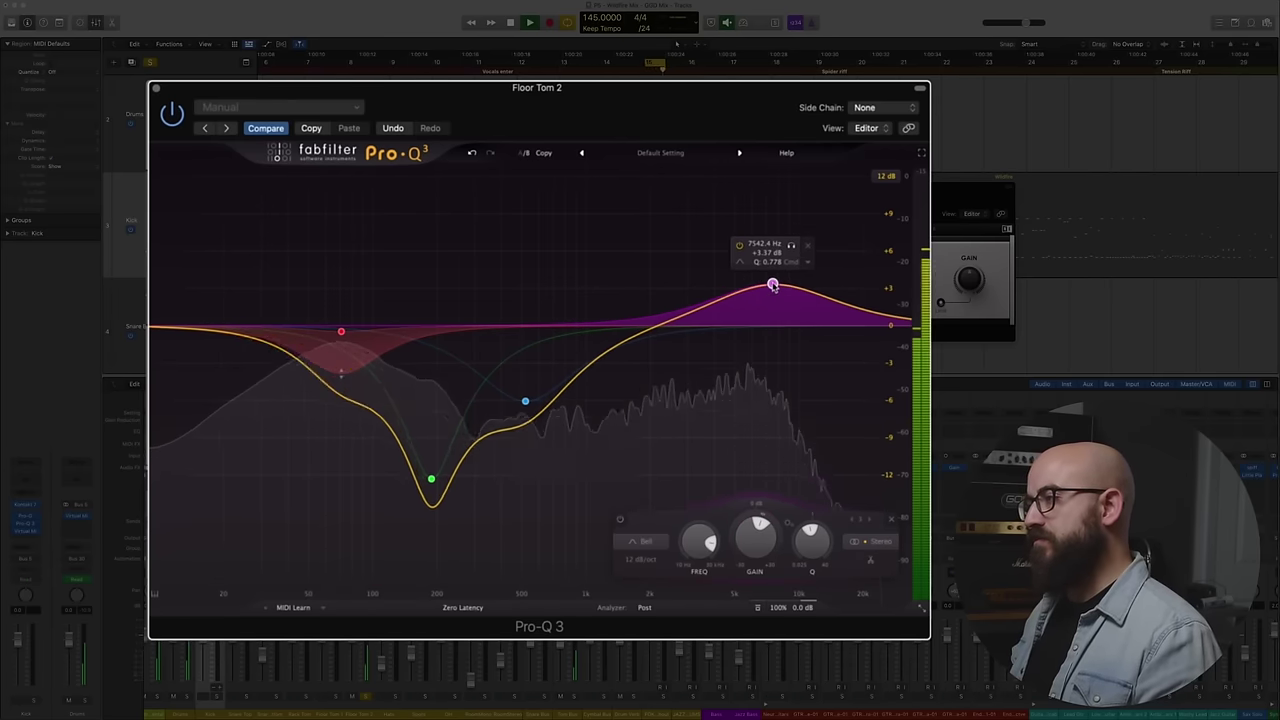
- Cut Floor Tom 2 by 3.27 dB at 1073.9 Hz with Q 1.701, and stop playback
left_click_drag(651, 329, 593, 367)
scroll(593, 367, "up", 3)
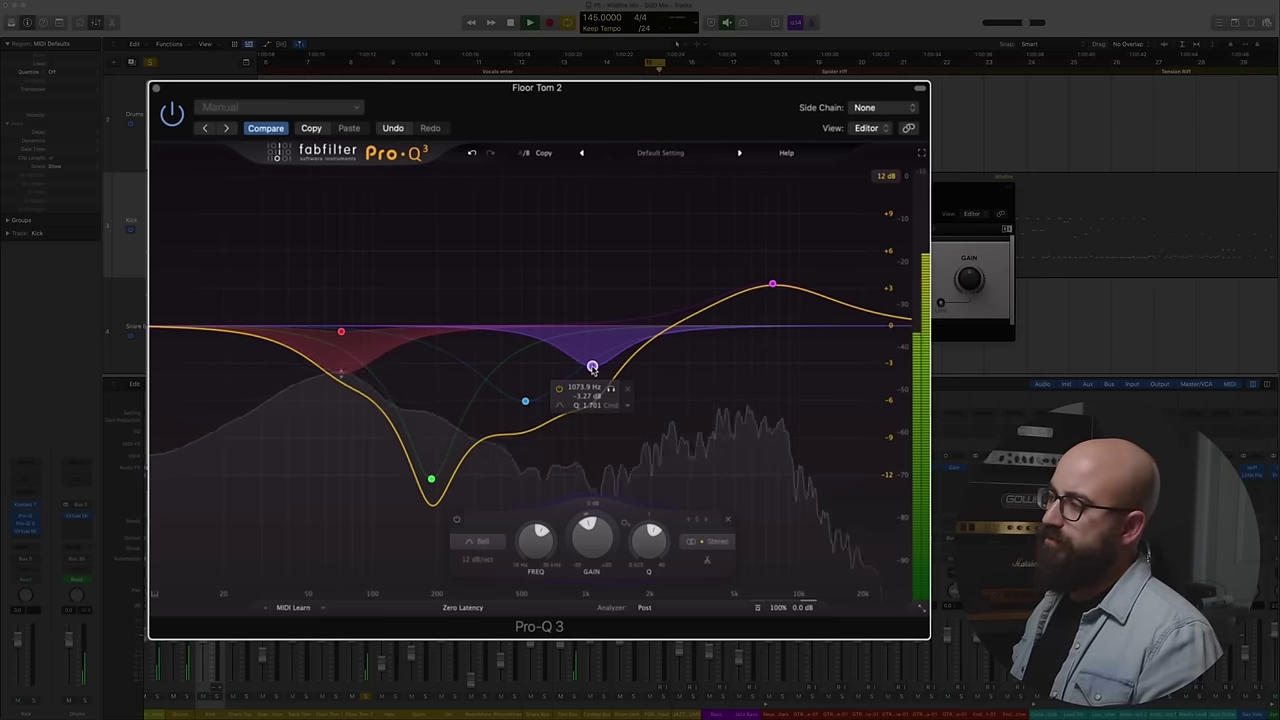
key("space")
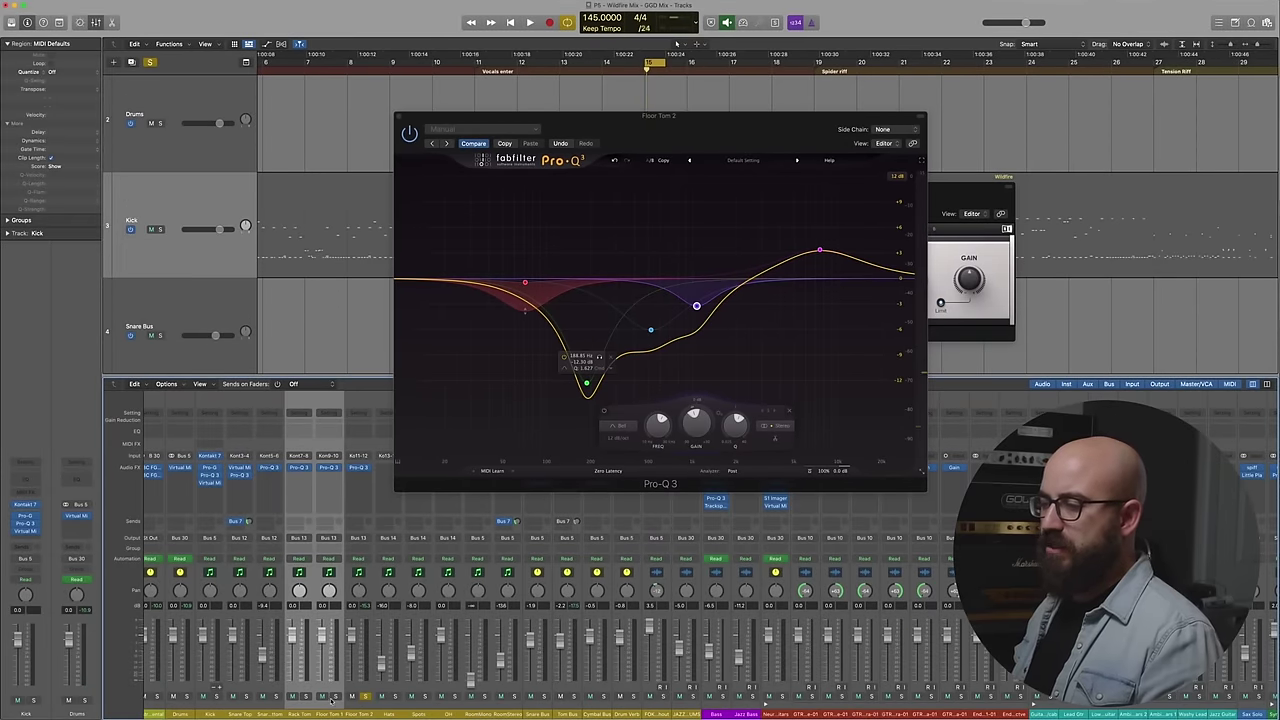
- Play the three toms soloed together, compare the Rack Tom and Floor Tom 2 EQ curves, and close both EQ windows
key("space")
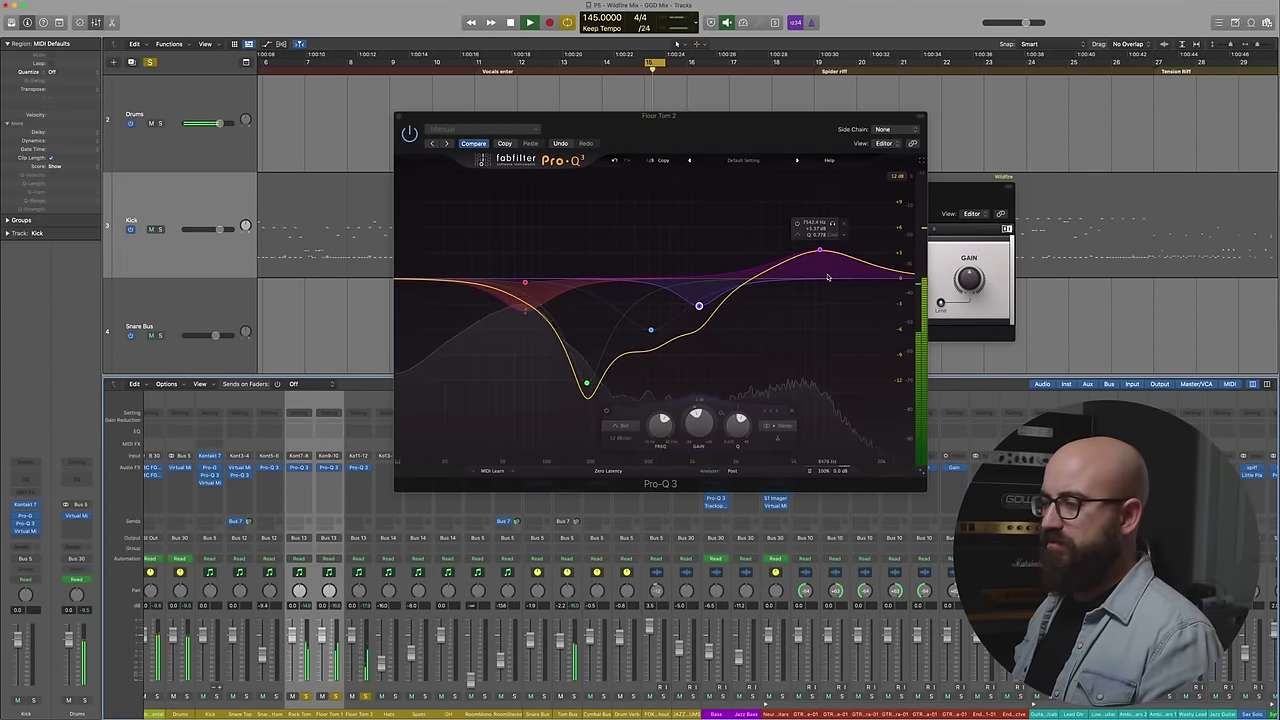
key("space")
left_click(304, 468)
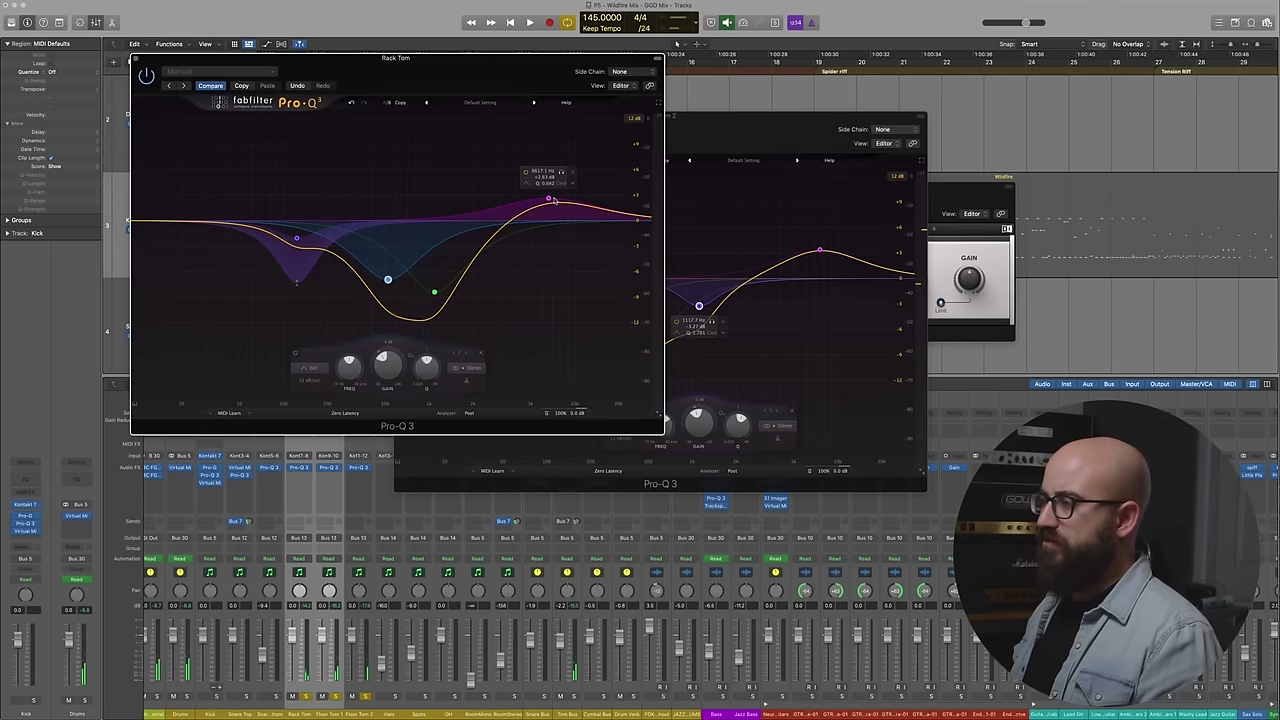
left_click_drag(473, 74, 406, 48)
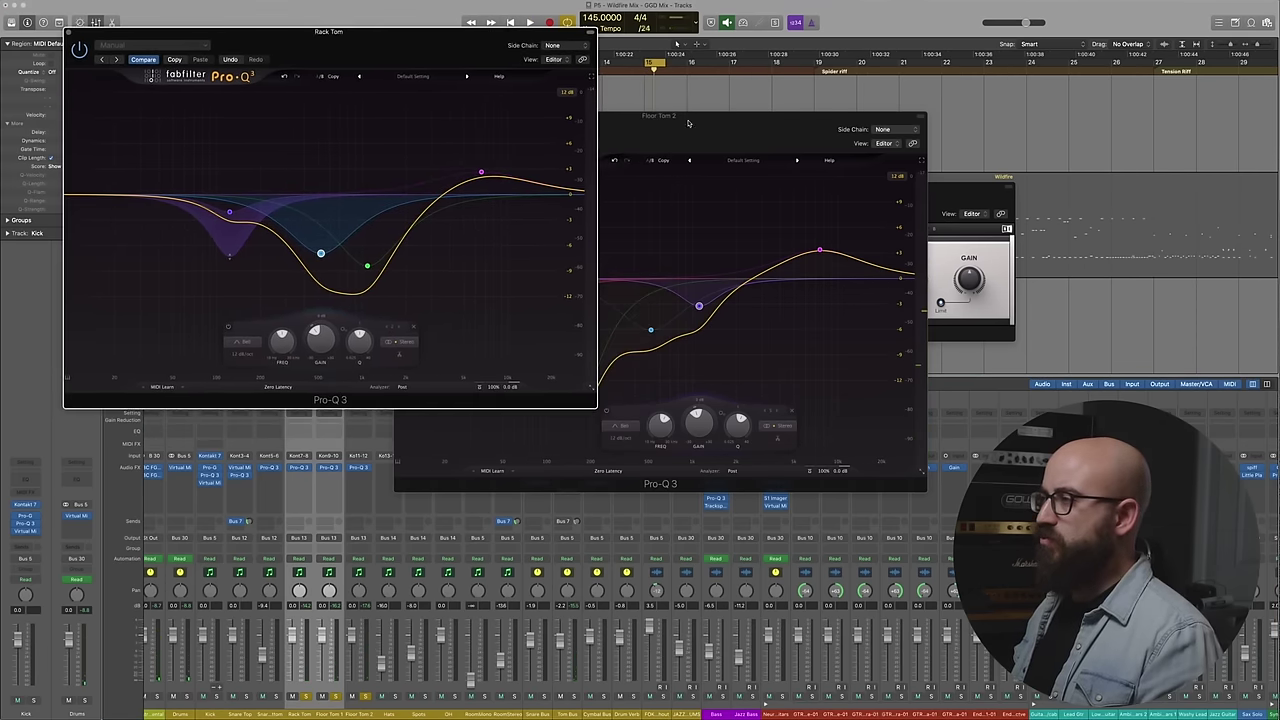
left_click(688, 123)
left_click(70, 33)
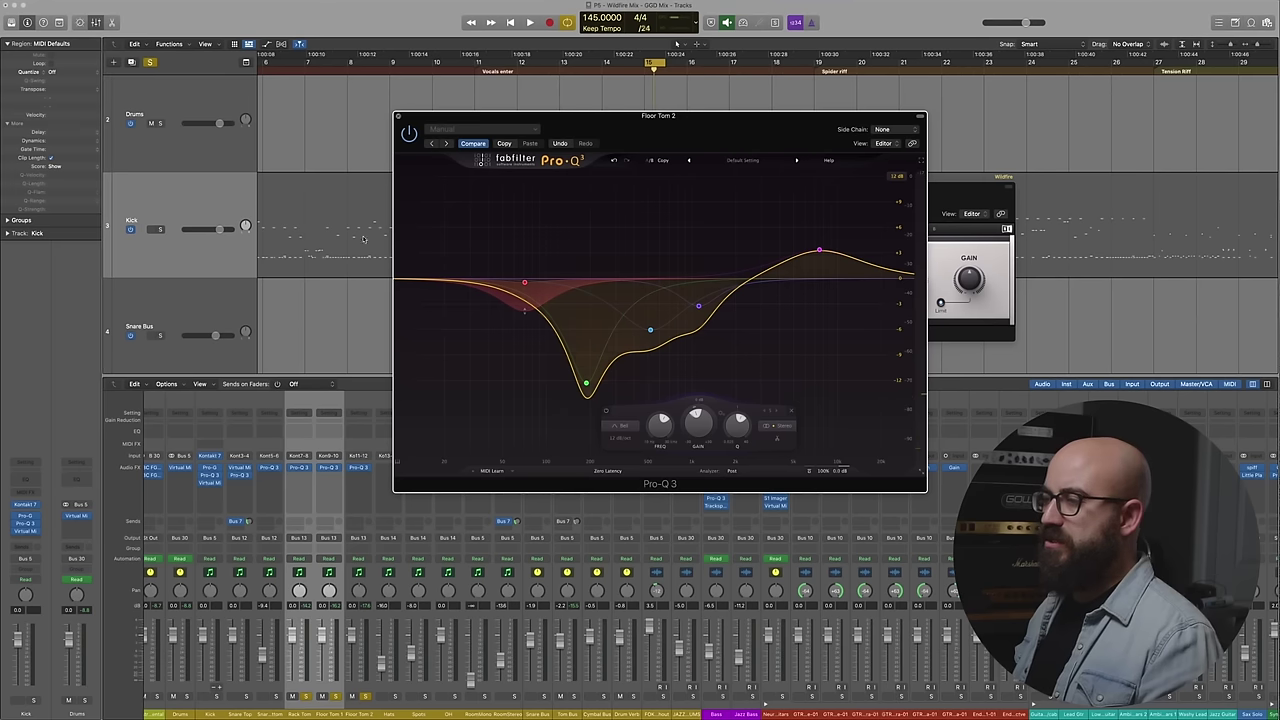
key("super+w")
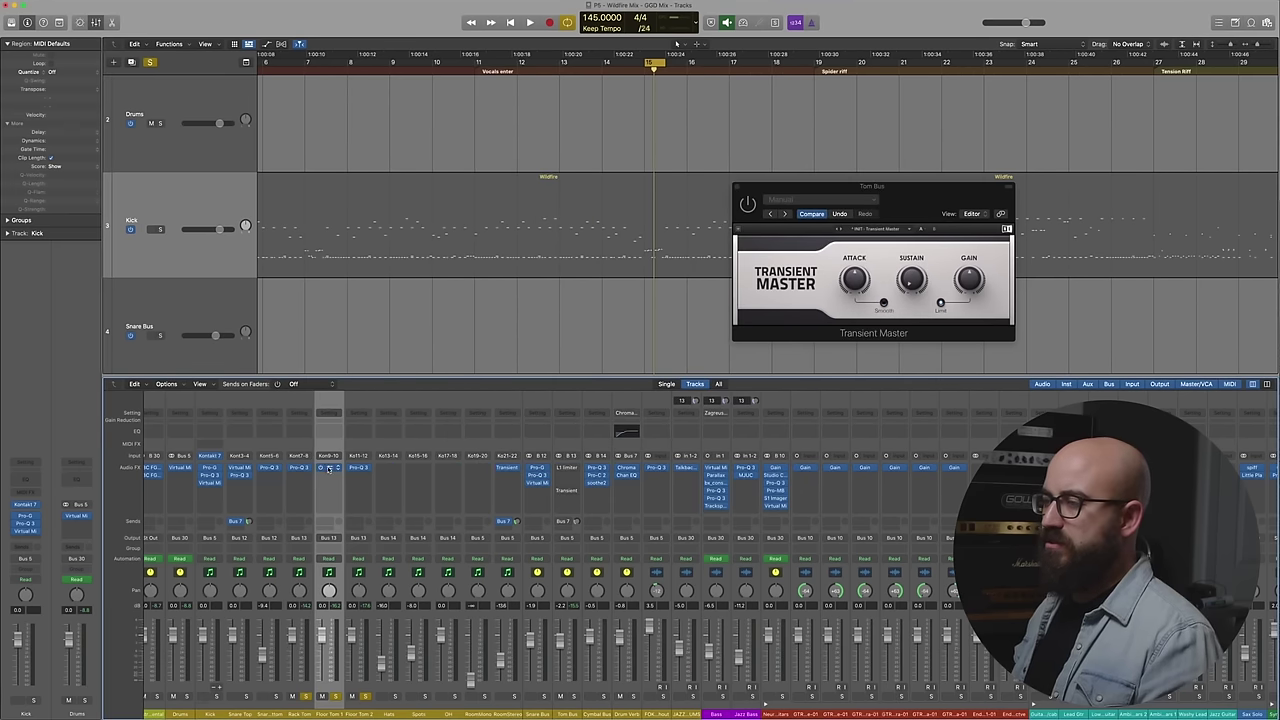
- Reopen the Floor Tom 1 EQ and reduce its high boost to about 3.6 dB with a narrower bell during playback
left_click(331, 467)
key("space")
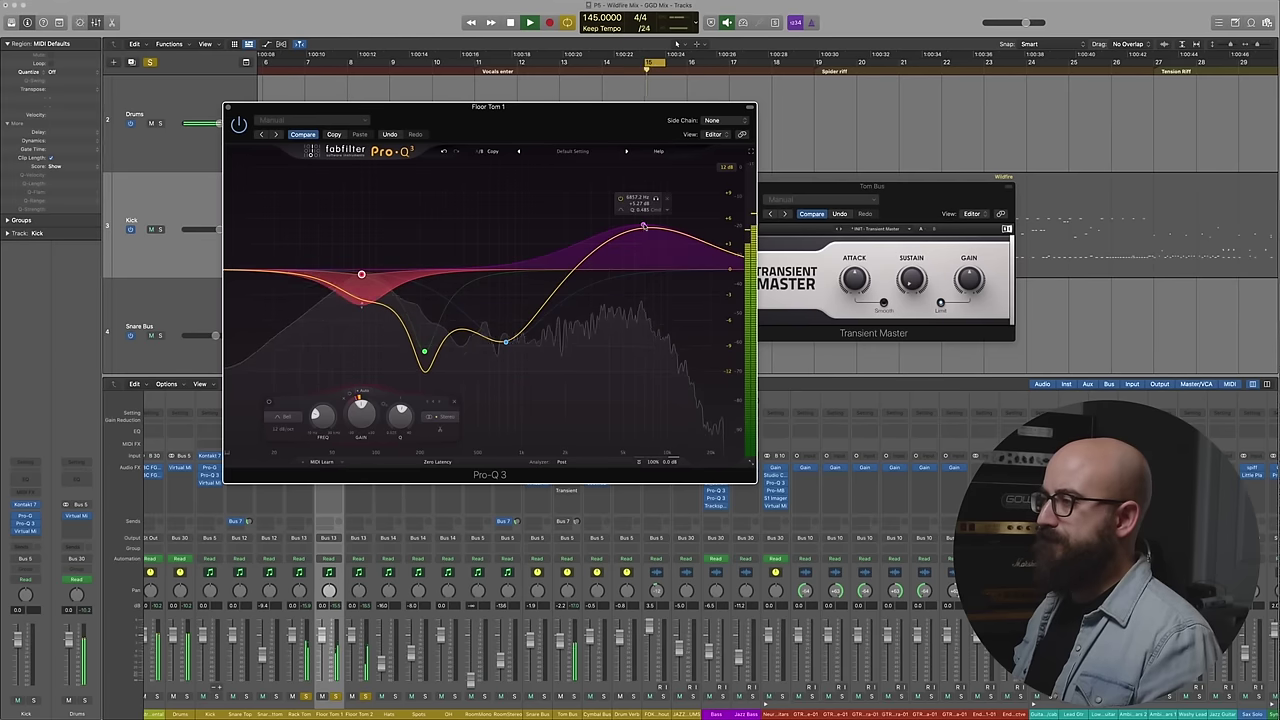
left_click_drag(648, 221, 646, 241)
key("space")
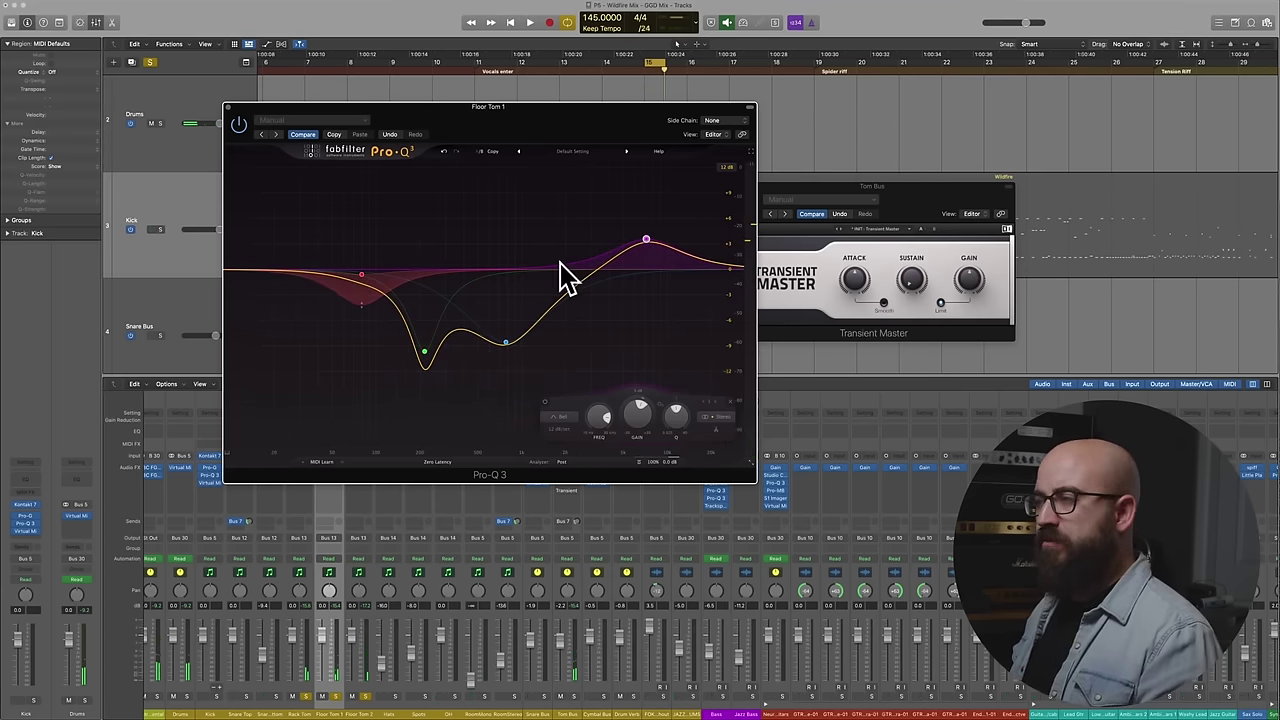
- Add a slight bell cut of about 1.4 dB near 1.9 kHz on Floor Tom 1, and stop playback
key("space")
mouse_move(569, 274)
left_mouse_down()
mouse_move(577, 200)
mouse_move(555, 306)
mouse_move(563, 280)
left_mouse_up()
key("space")
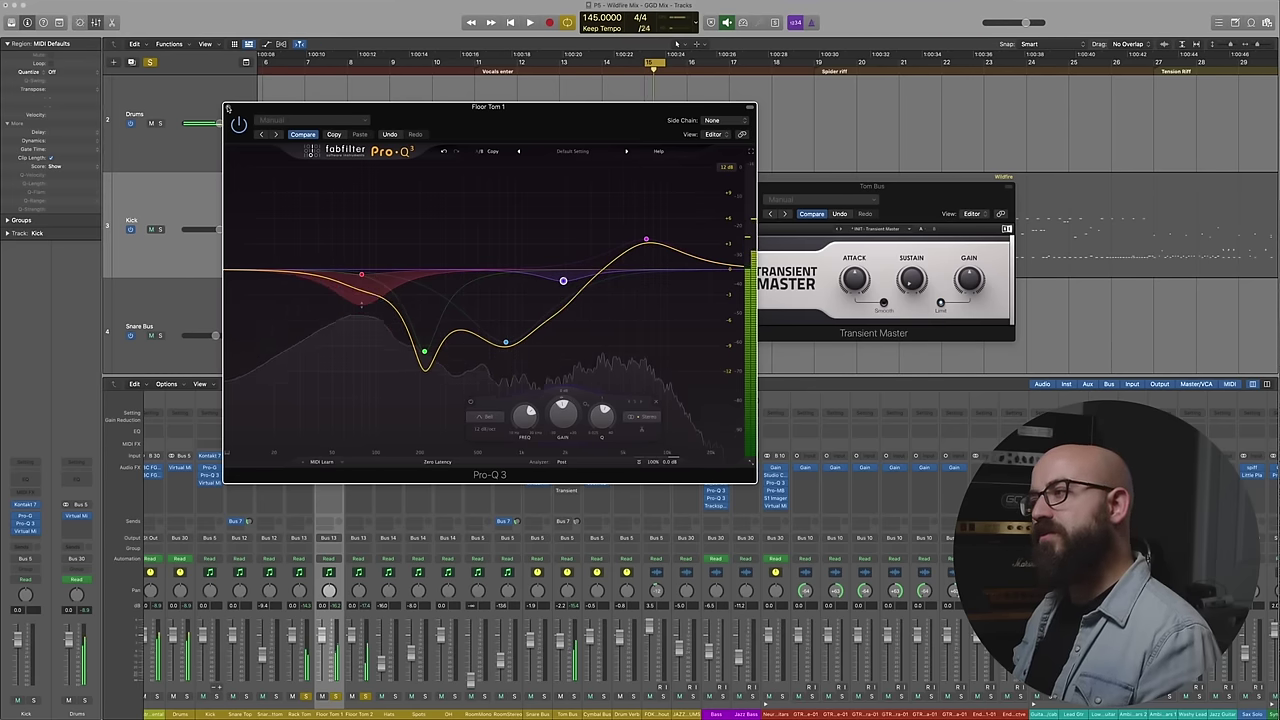
- Close the Floor Tom 1 EQ and Tom Bus Transient Master windows, and clear the solos on all three tom channels
left_click(227, 108)
left_click(738, 187)
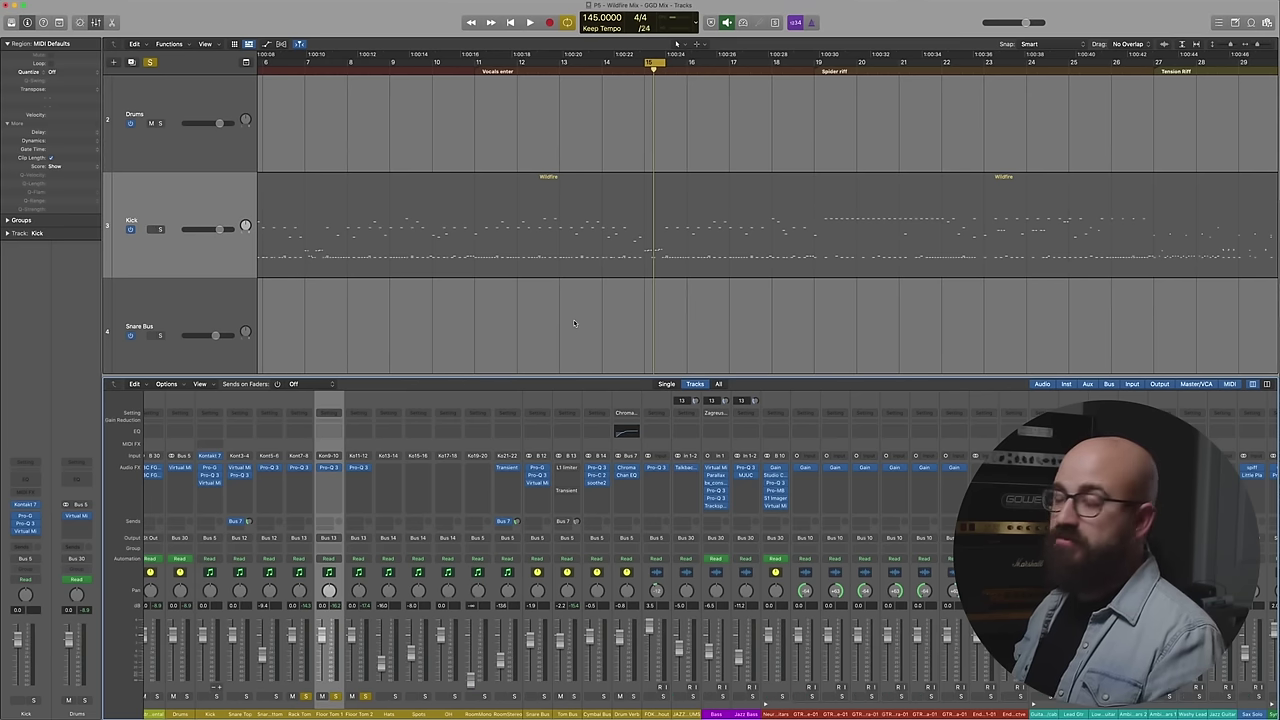
left_click_drag(363, 714, 300, 714)
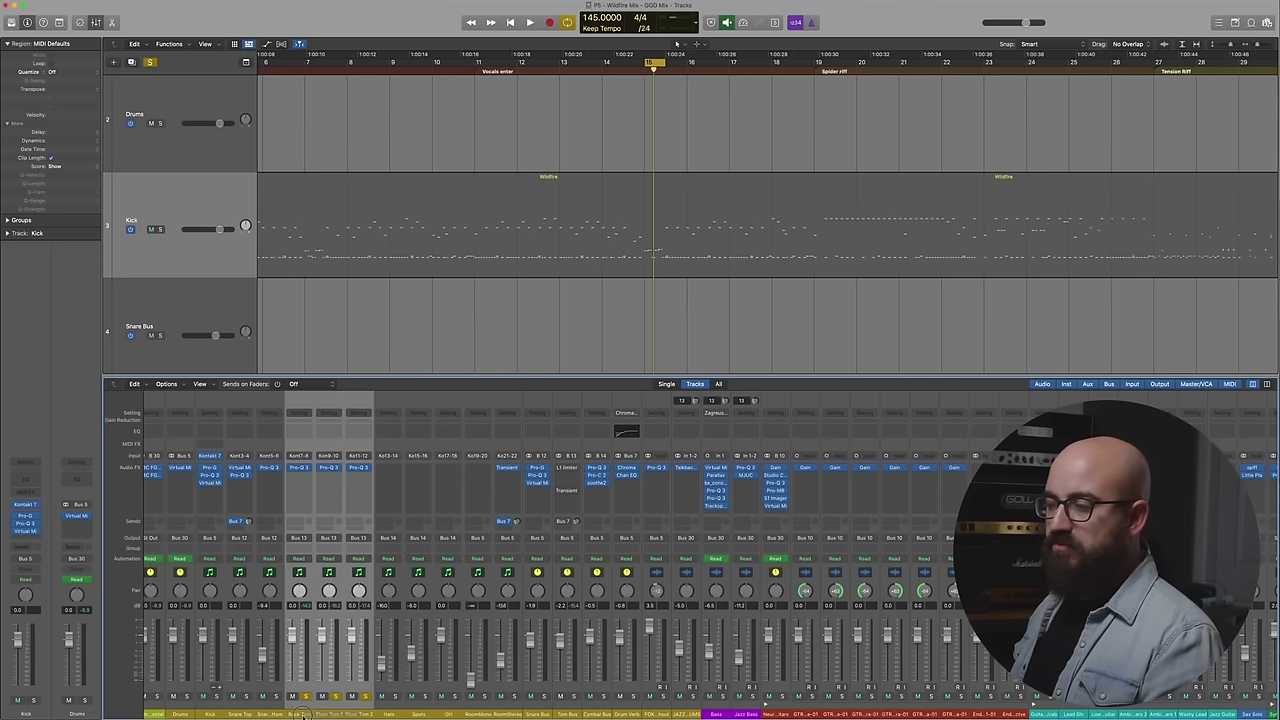
left_click(470, 698)
- Open the L1 limiter on the Tom Bus and reset its threshold and out ceiling to 0.0
left_click(558, 712)
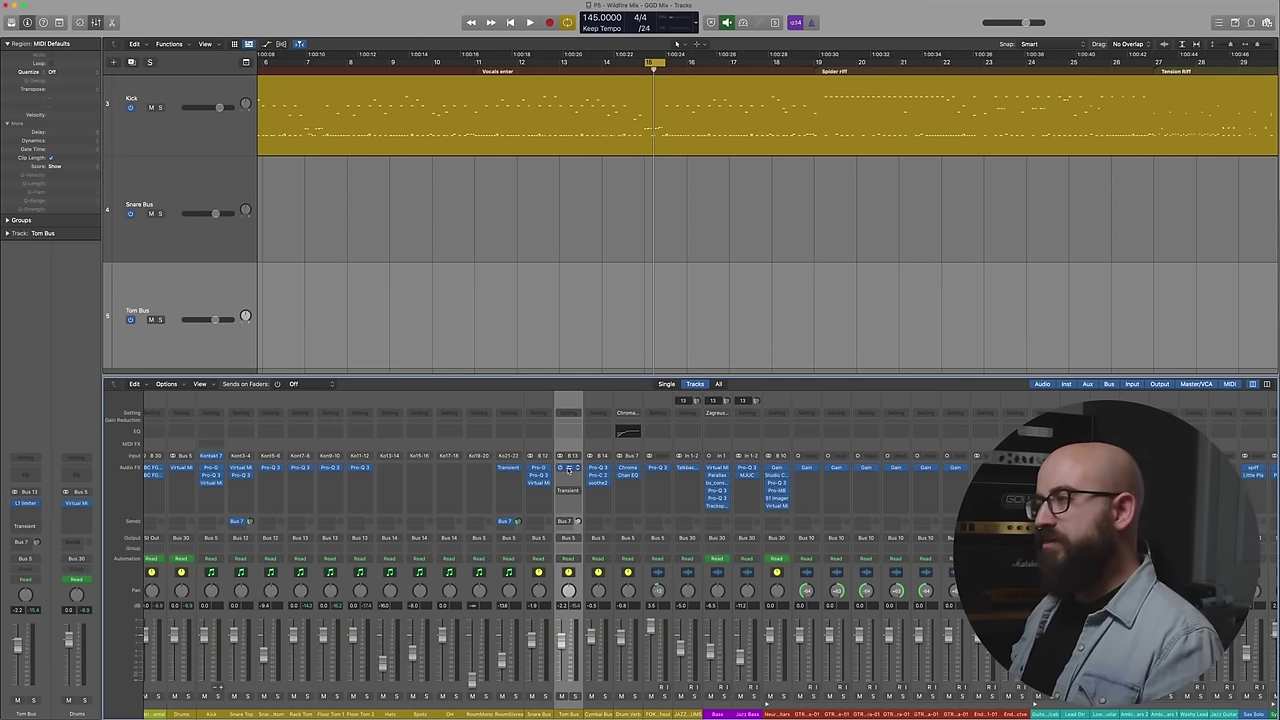
left_click(569, 469)
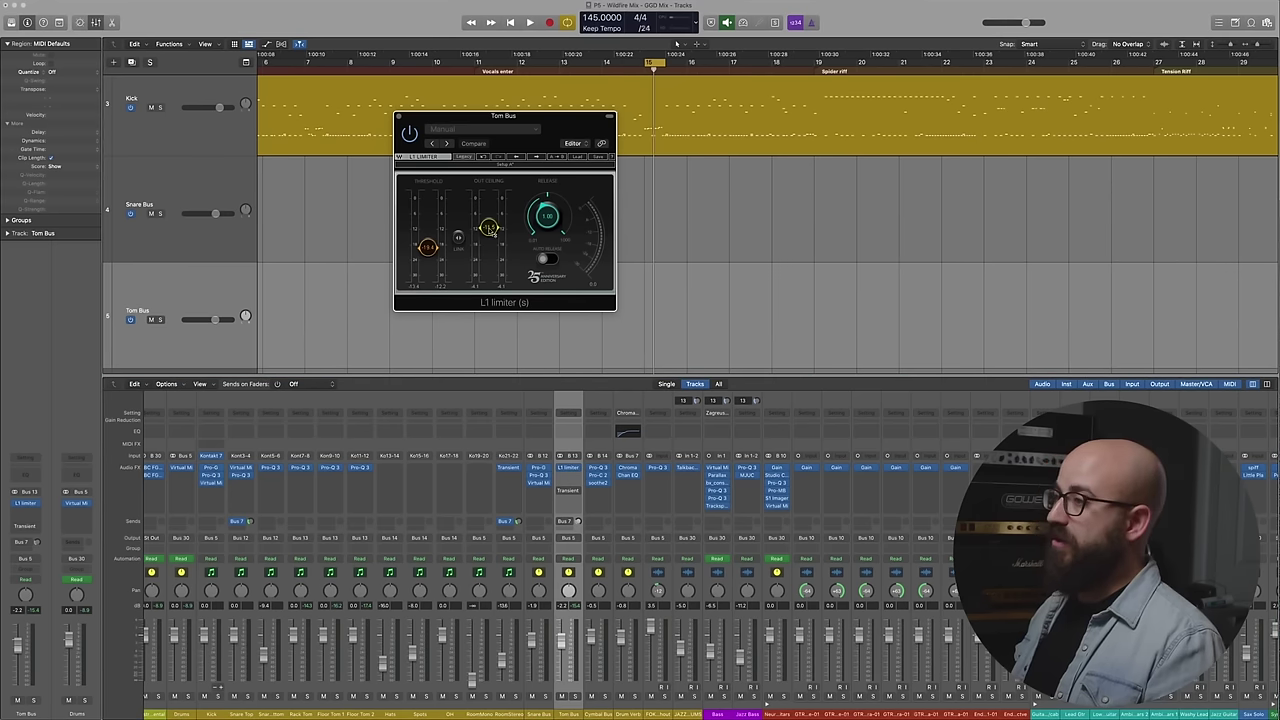
scroll(458, 240, "up", 5)
scroll(434, 203, "up", 5)
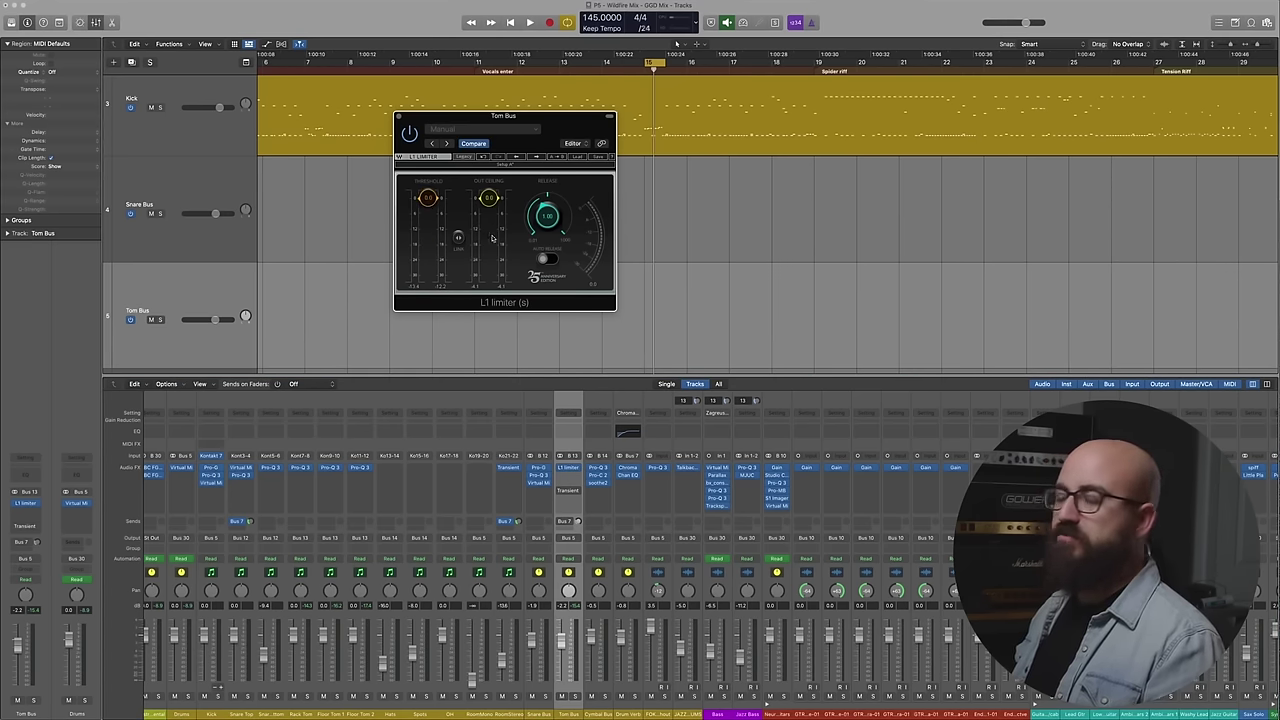
scroll(449, 321, "down", 1)
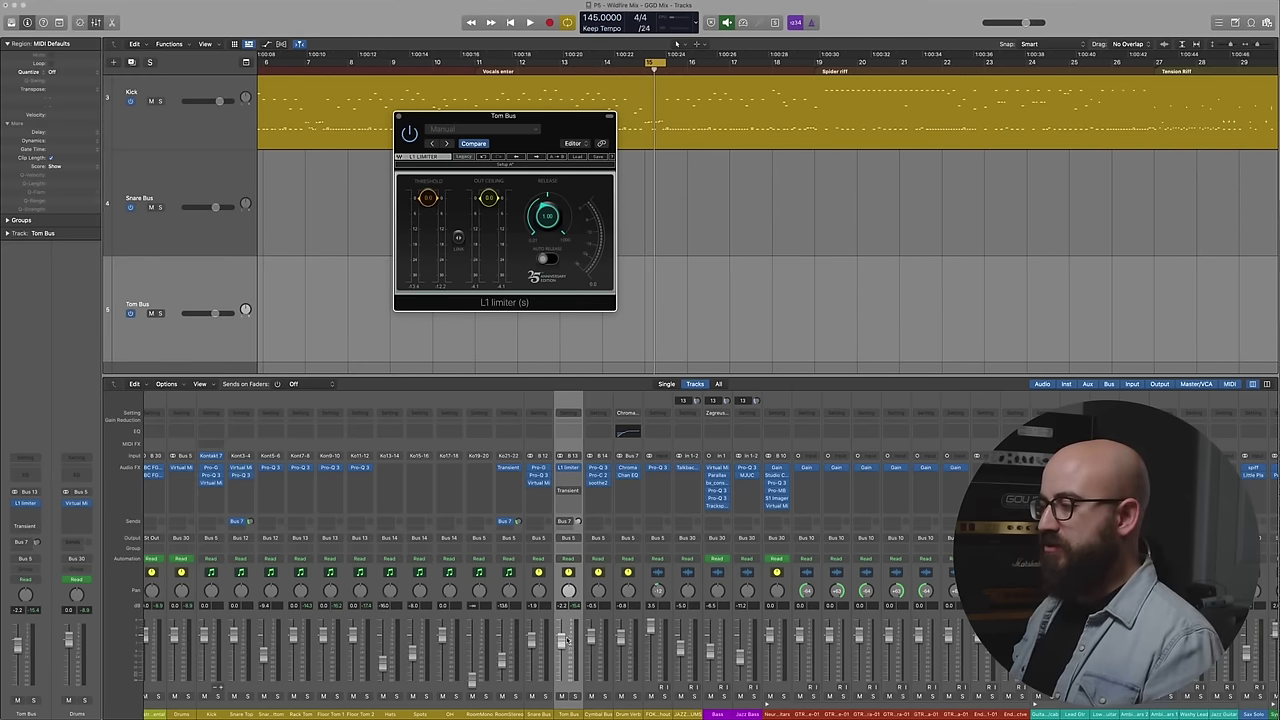
- With the Tom Bus soloed and playing, set its limiter threshold to -17.2 and out ceiling to -15.2, and raise its fader to -1.1 dB
key("s")
key("space")
mouse_move(471, 234)
left_mouse_down()
mouse_move(471, 280)
mouse_move(488, 236)
left_mouse_up()
left_click(458, 237)
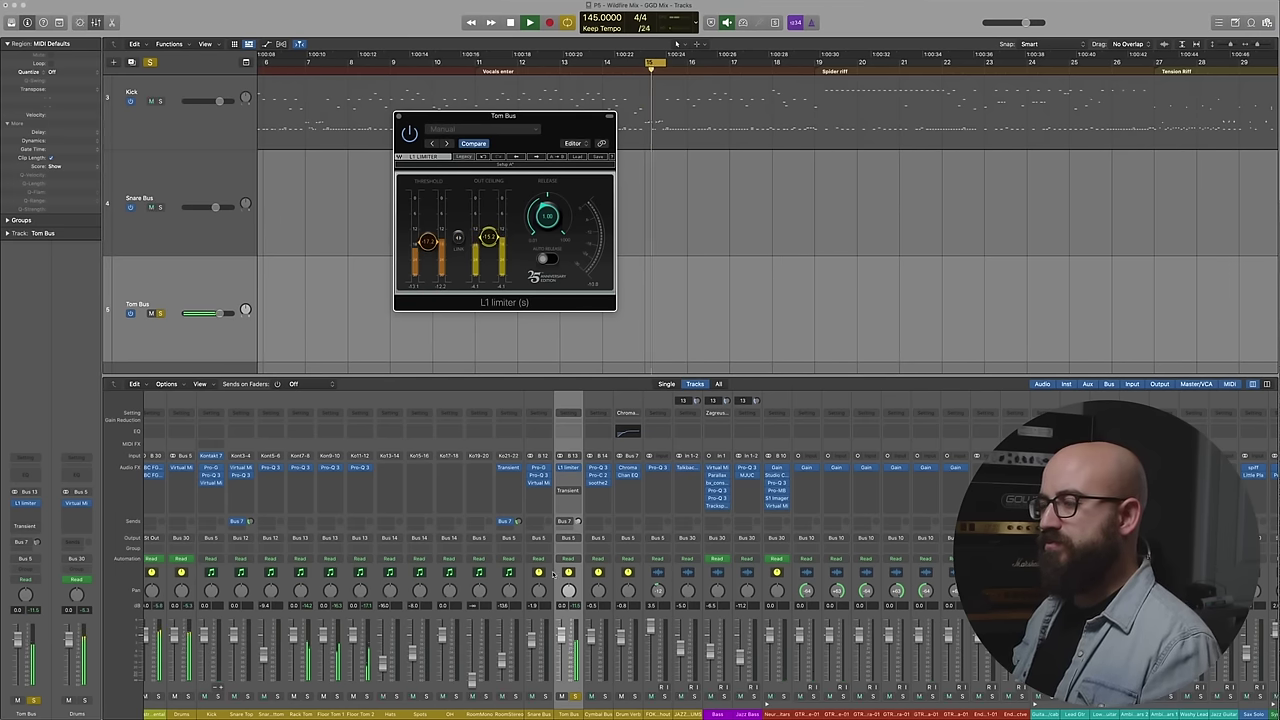
left_click(565, 643)
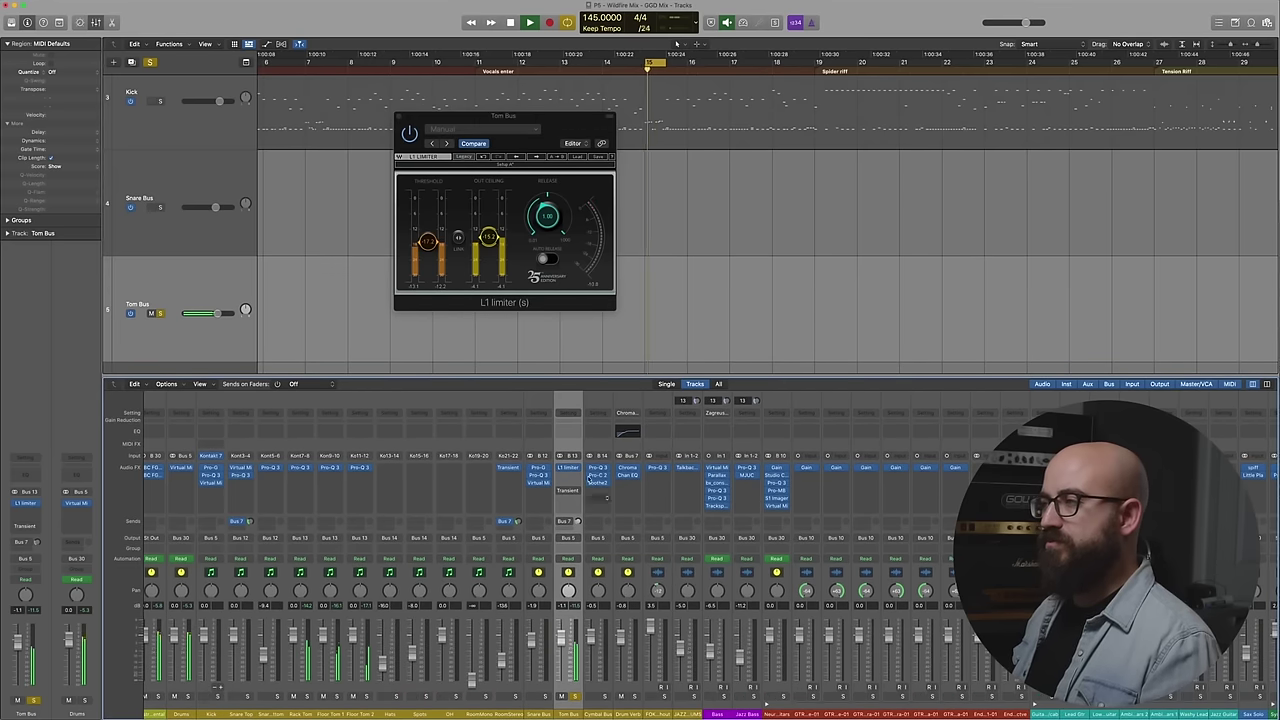
key("space")
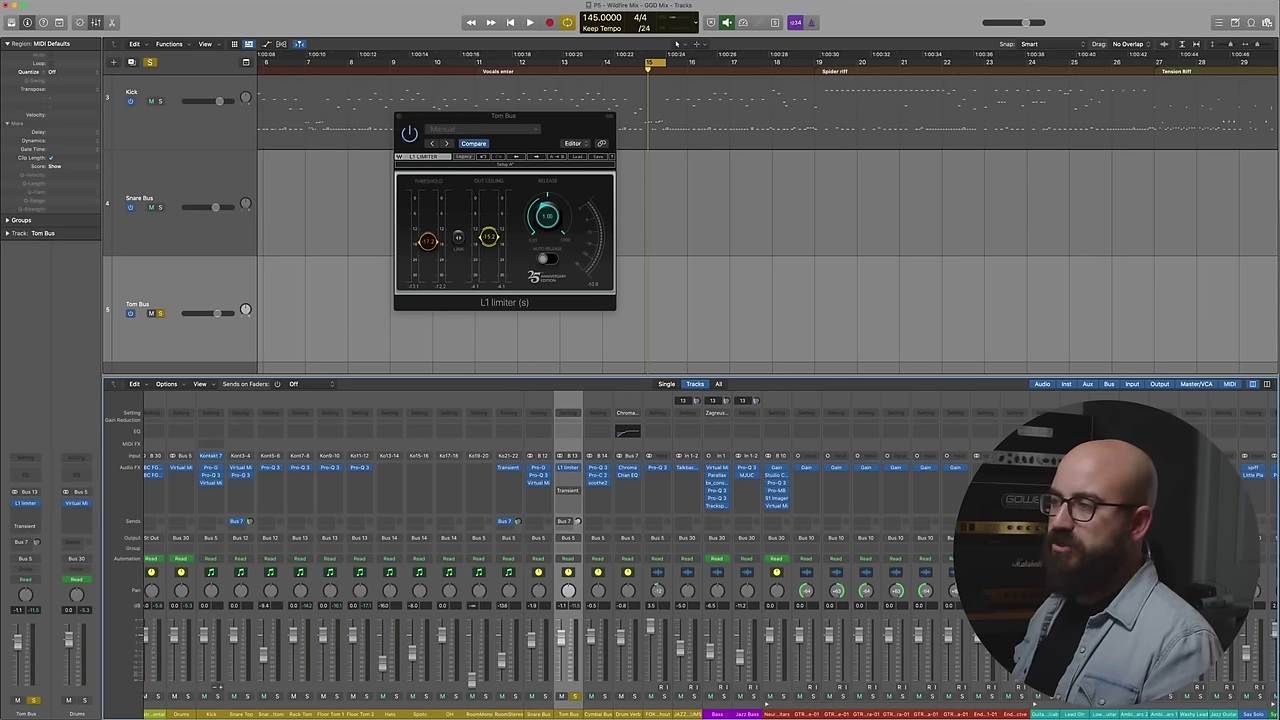
- Raise the Tom Bus limiter's out ceiling to about -14.9, check it during playback, and close the limiter
left_click_drag(488, 237, 478, 240)
key("space")
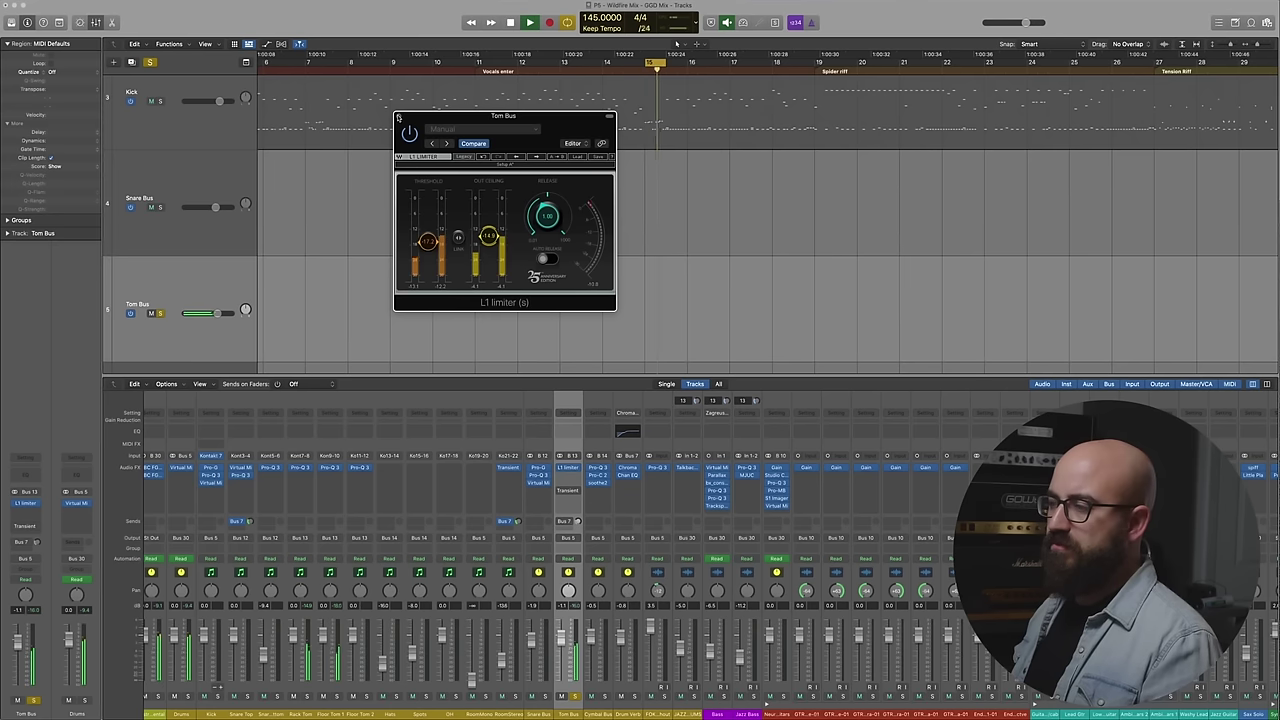
key("space")
left_click(398, 117)
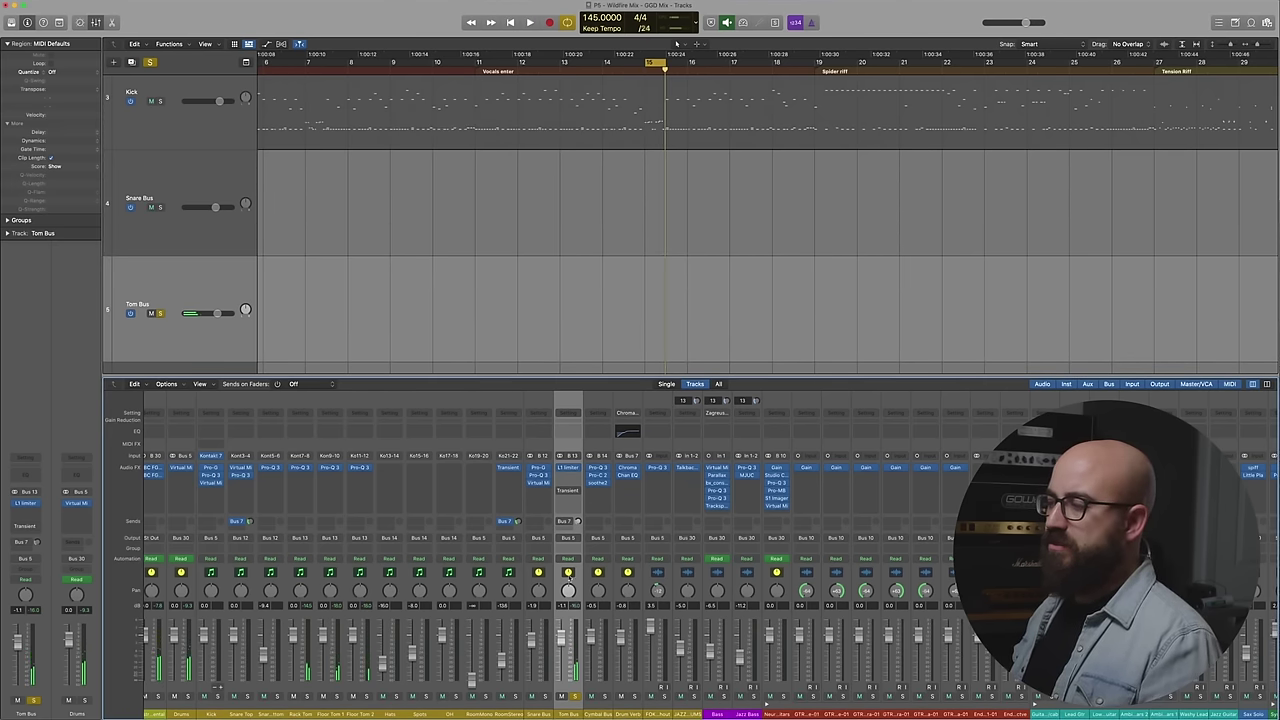
- Turn off cycling, raise the unsoloed Tom Bus to -0.4 dB while playing the full mix, and stop playback
key("space")
key("space")
left_click(600, 79)
key("space")
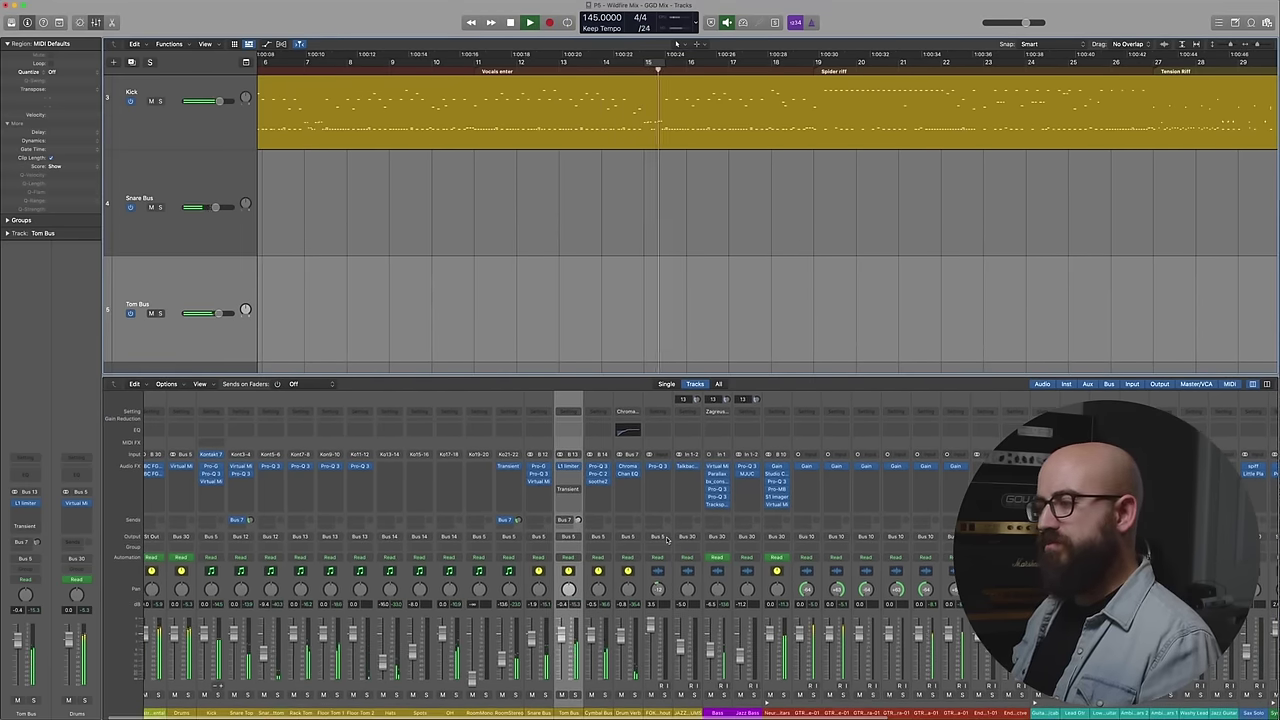
key("space")
key("space")
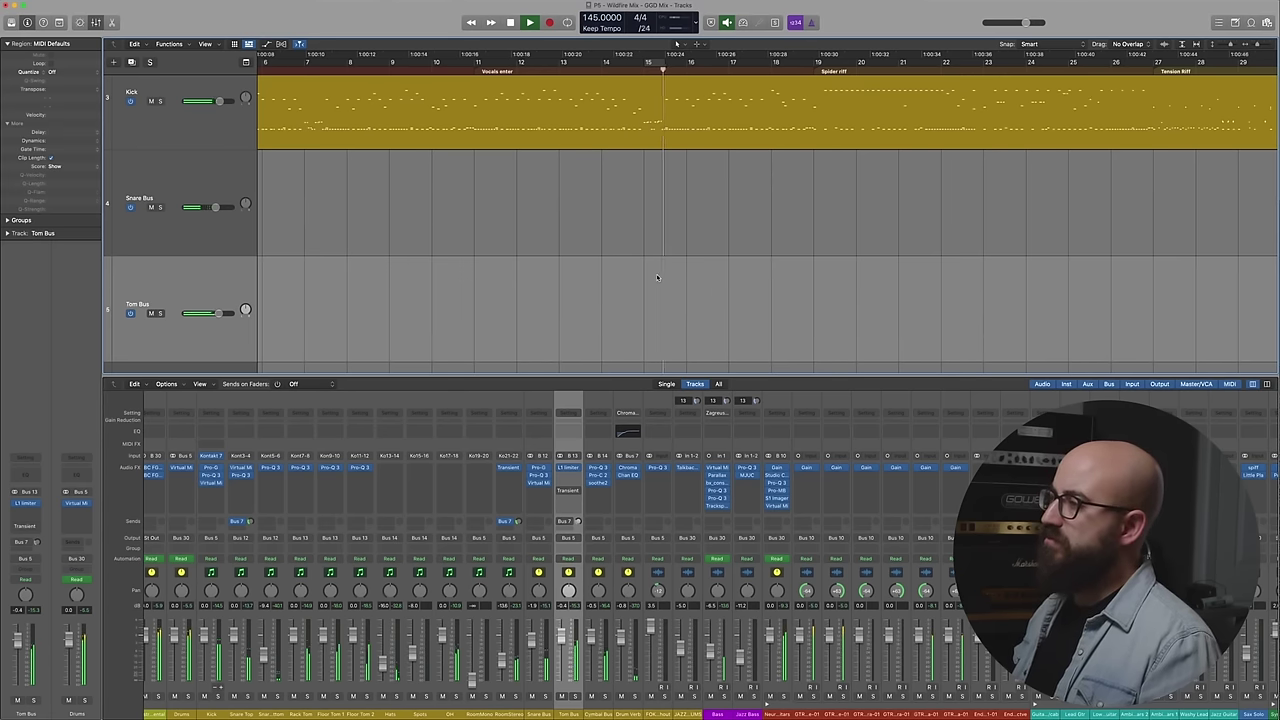
key("space")
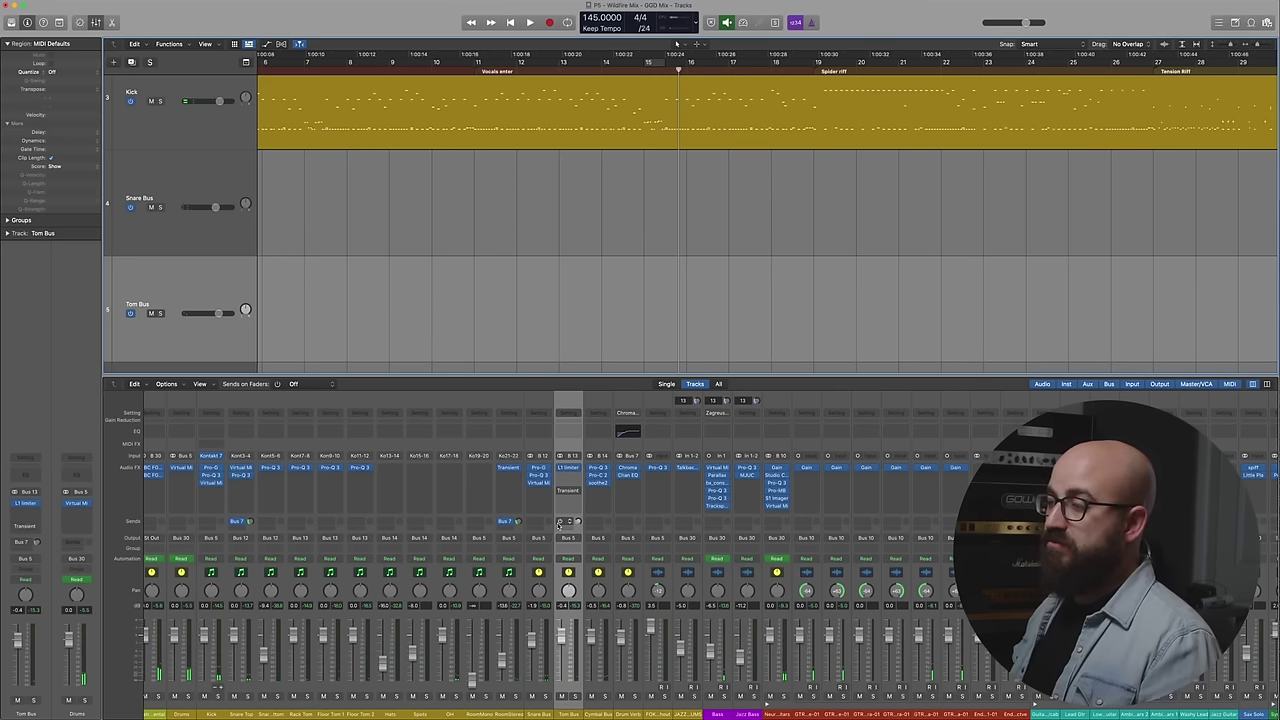
- Enable the Bus 7 send on the Tom Bus, audition it soloed, and clear the solo
left_click_drag(559, 522, 593, 539)
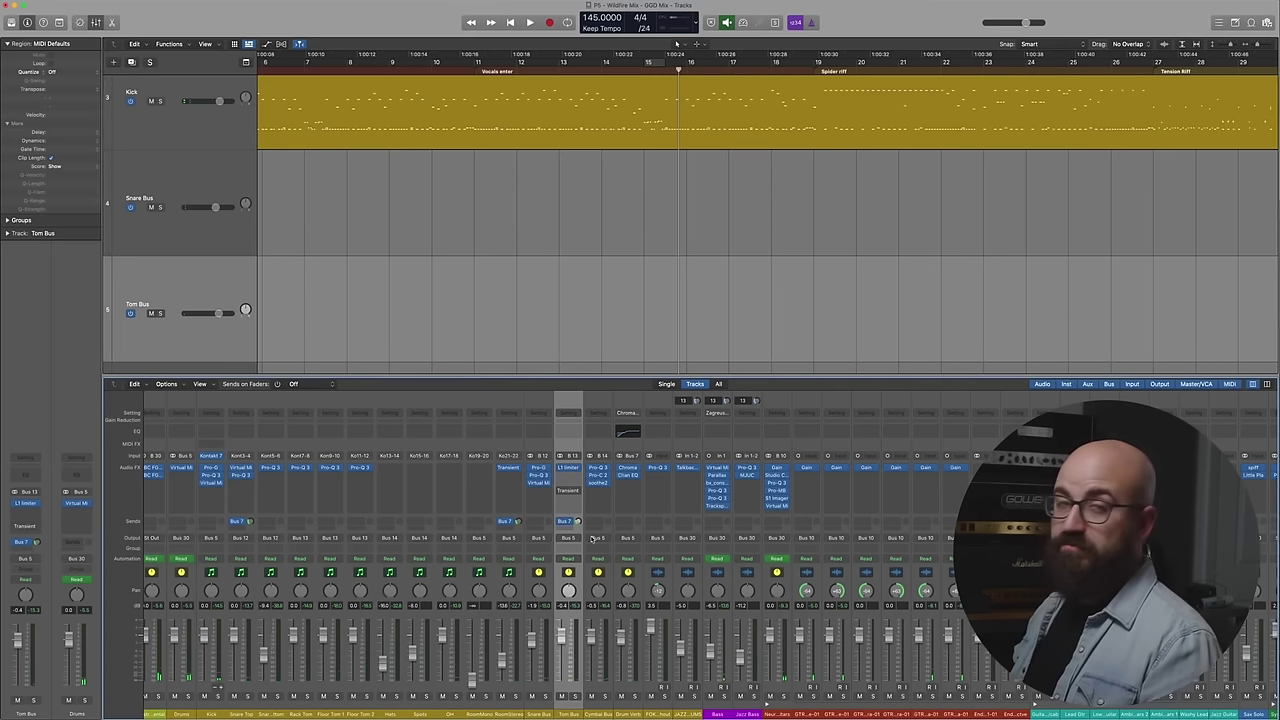
left_click(575, 697)
key("space")
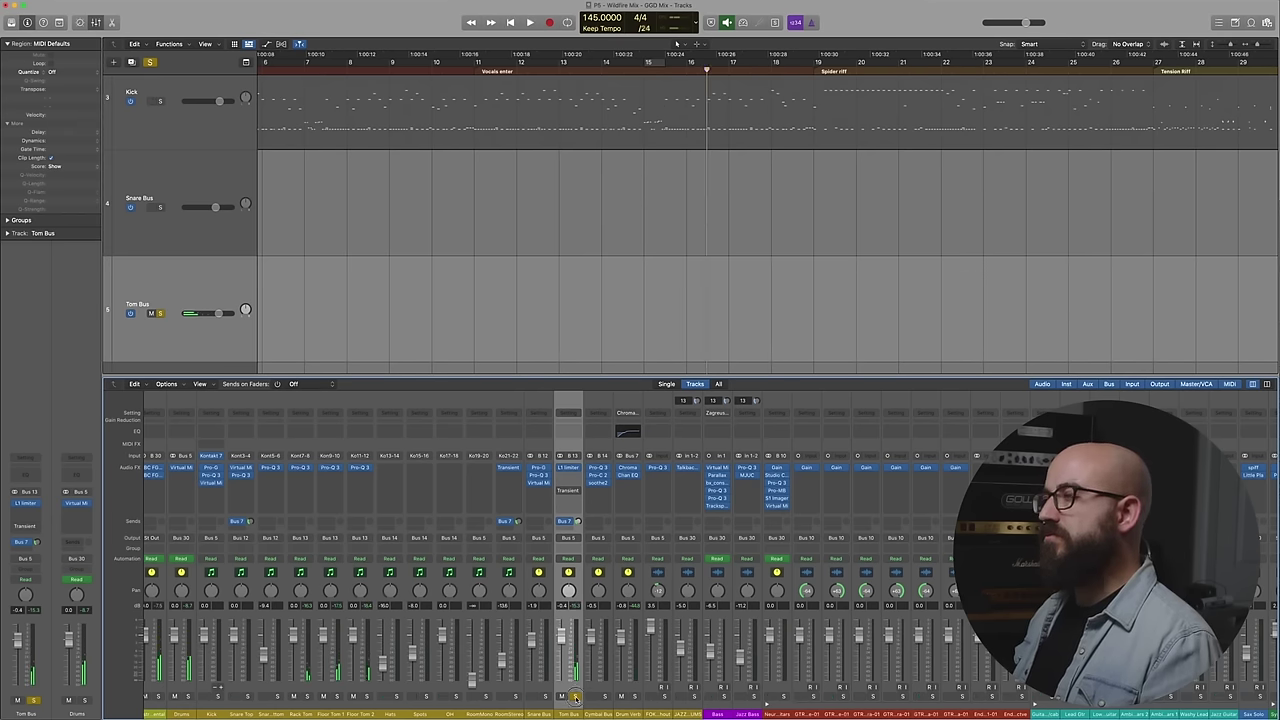
key("s")
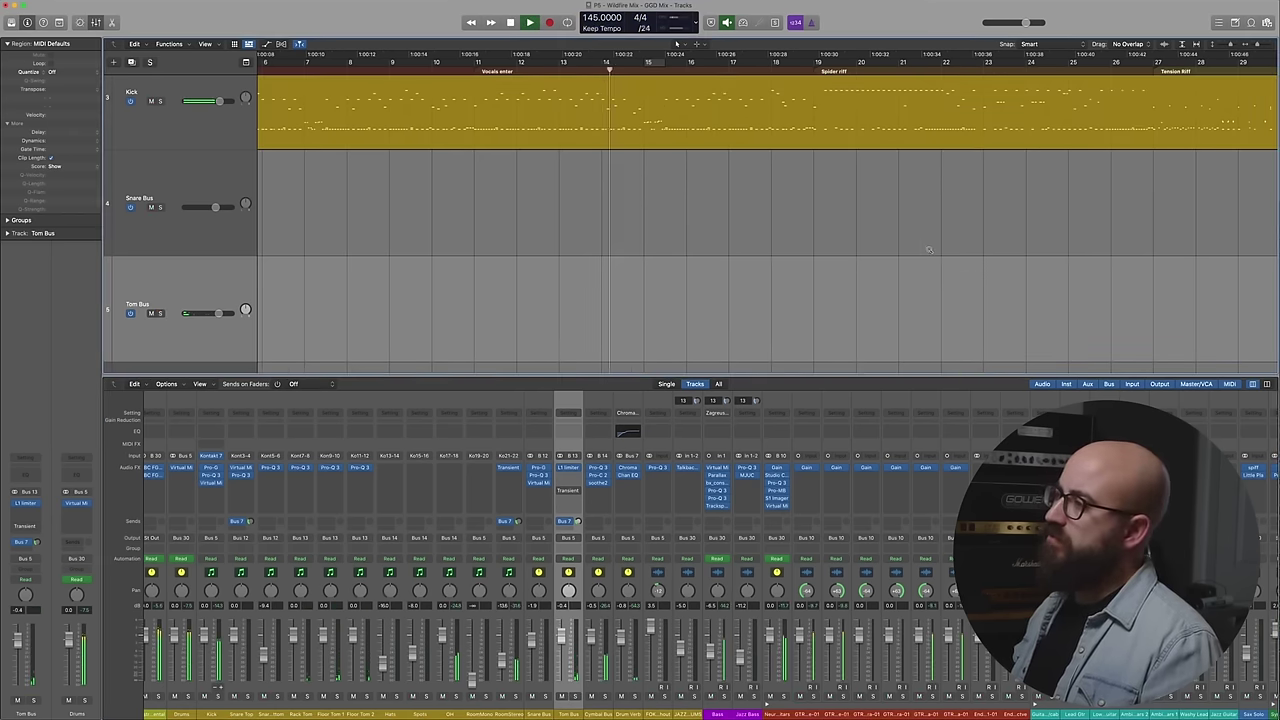
- Play the mix from the Breakdown Setup section, compare it with the Tom Bus muted and unmuted, then solo the bus and stop playback
key("super+Left")
key("super+Left")
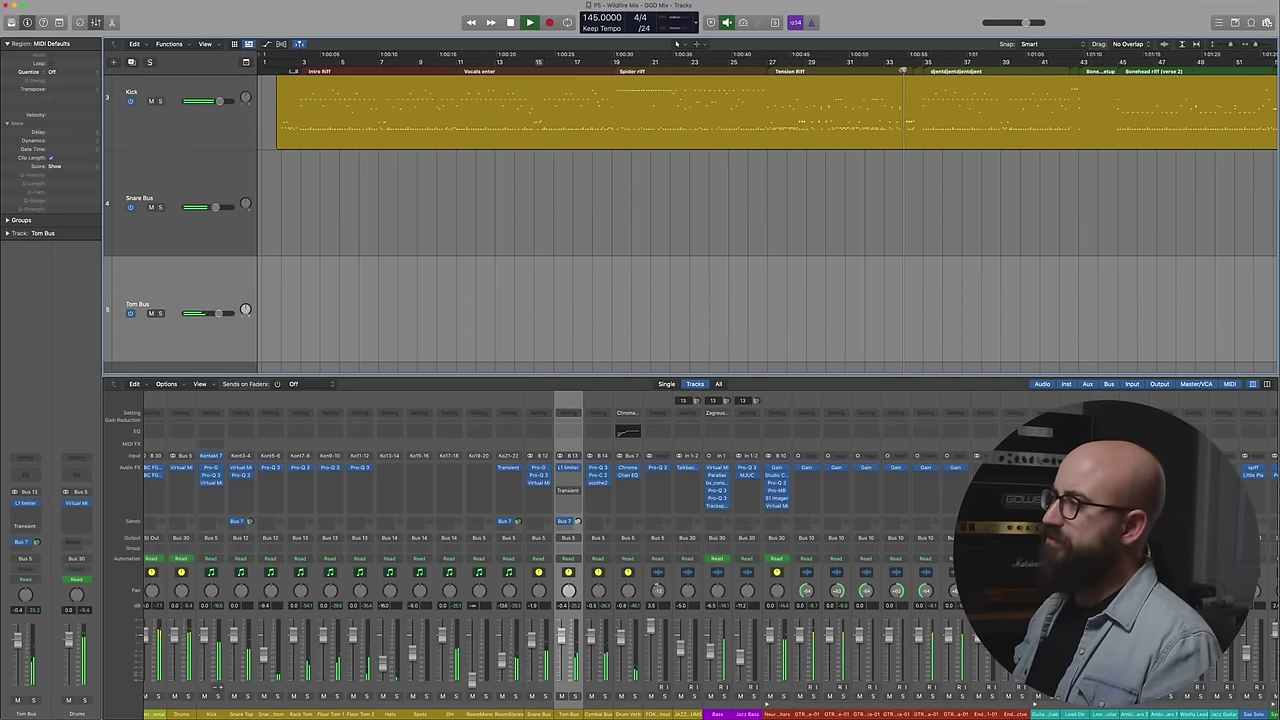
scroll(872, 127, "right", 1)
scroll(872, 127, "right", 10)
key("space")
scroll(794, 126, "right", 8)
key("space")
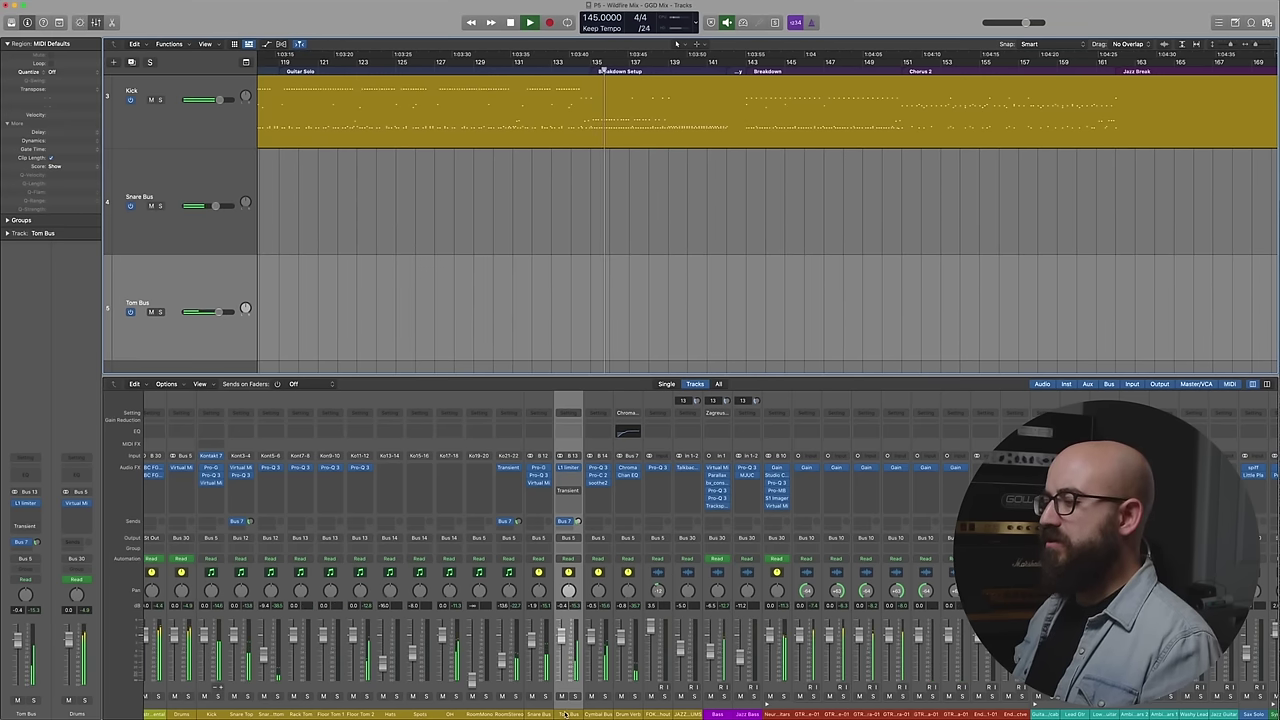
key("m")
key("m")
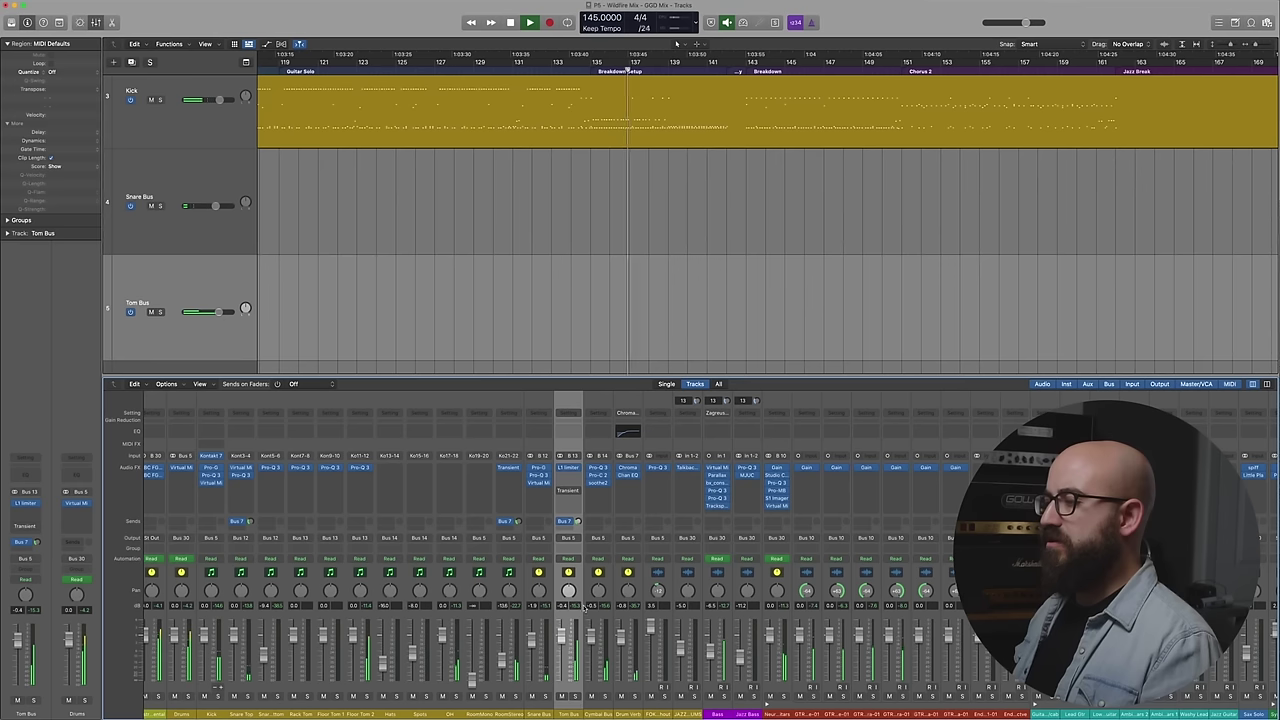
left_click(576, 696)
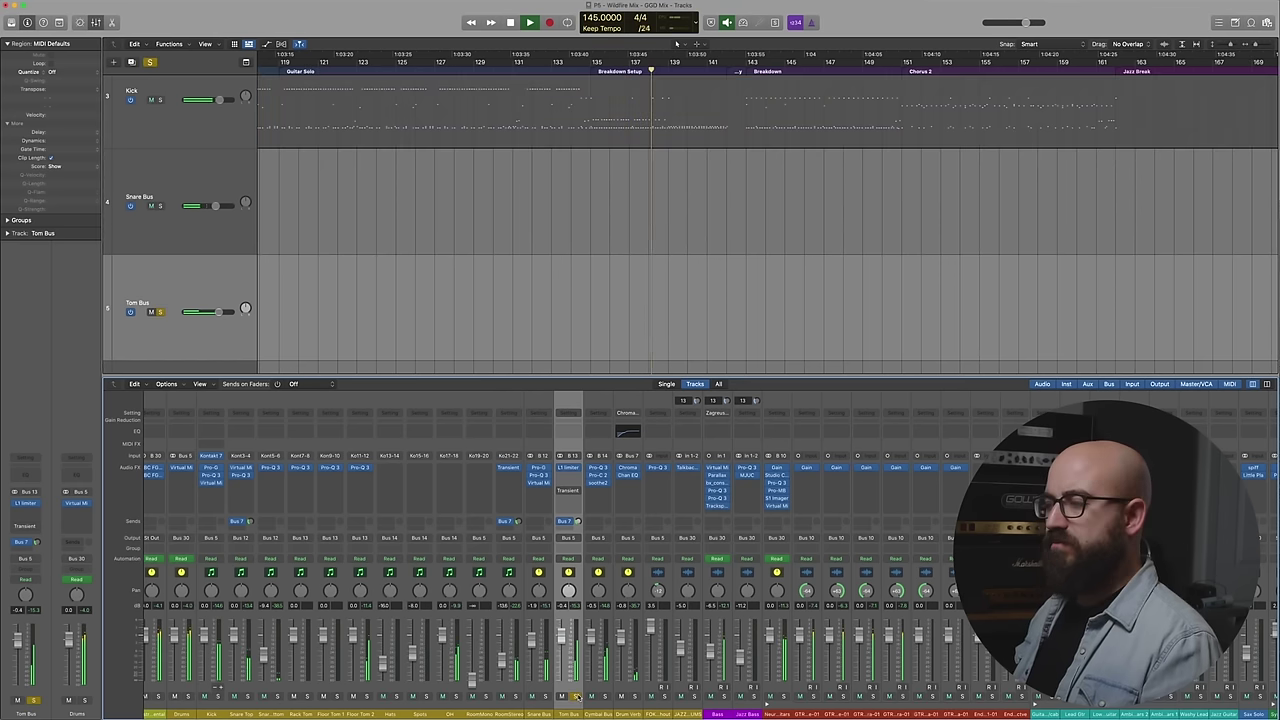
key("space")
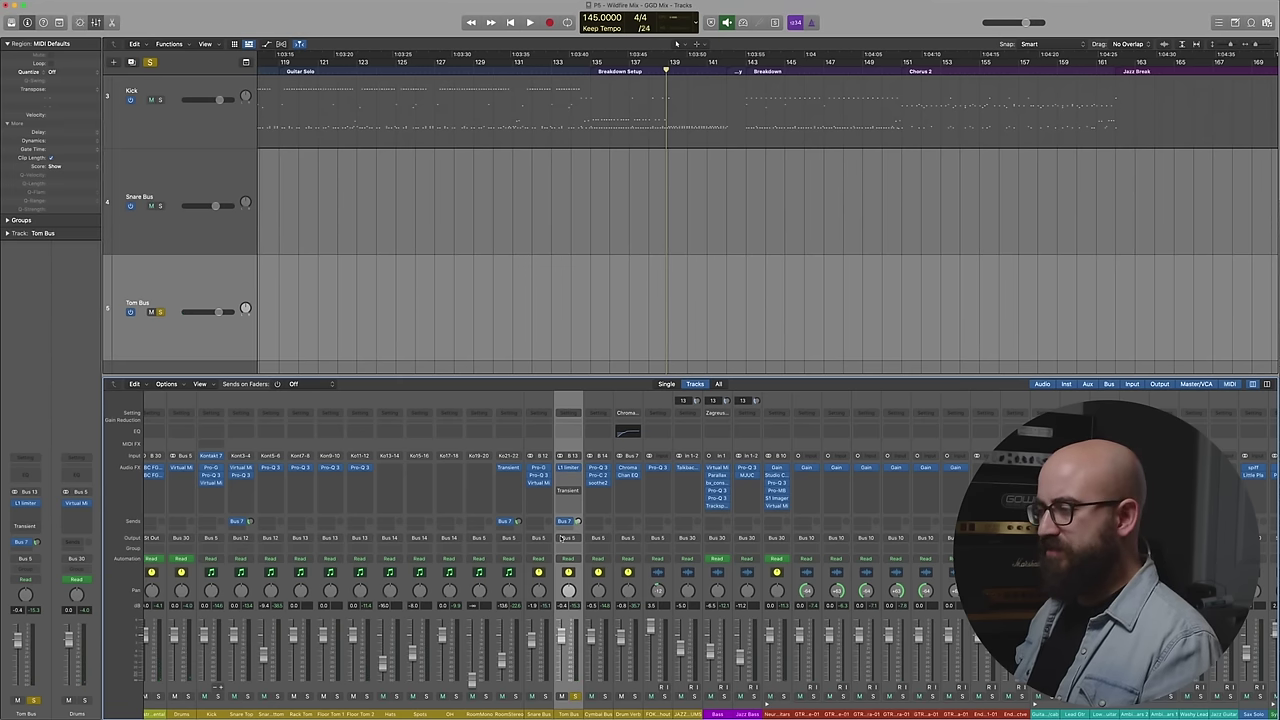
- Automate the Tom Bus reverb send down to about -33.5 dB across the Breakdown Setup, play it, clear the solo, and hide automation
key("a")
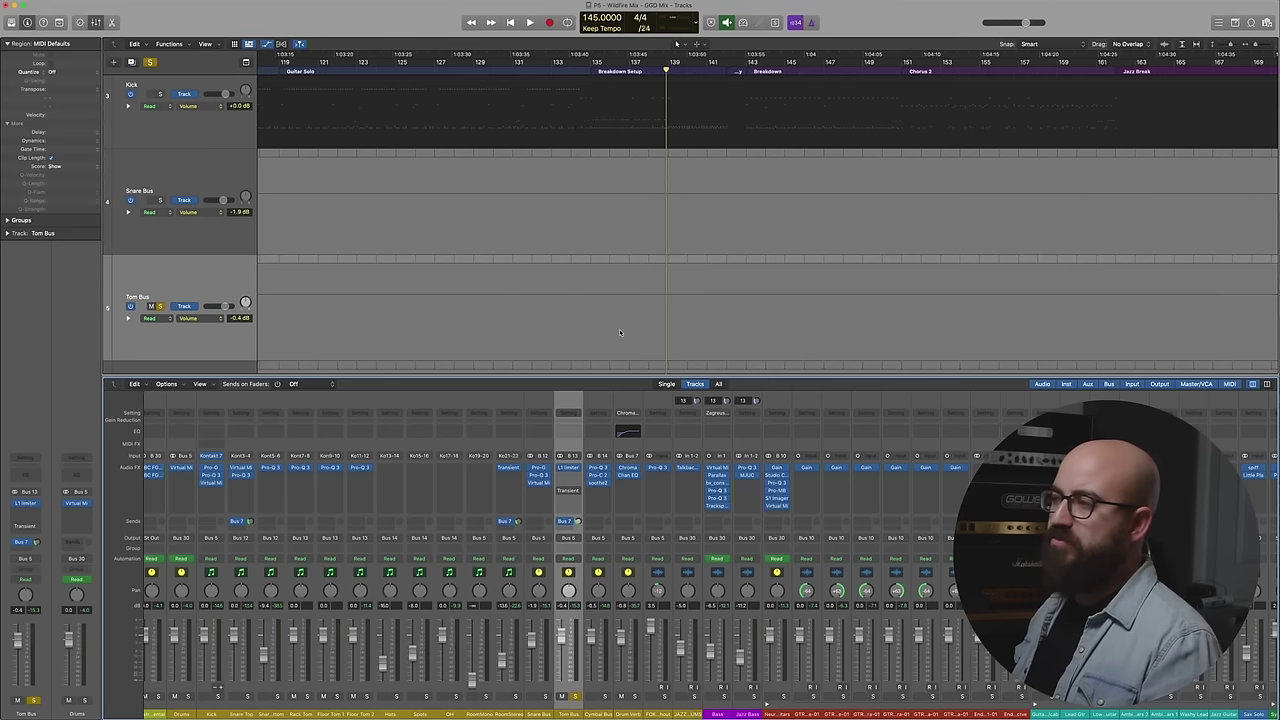
left_click(200, 318)
mouse_move(240, 378)
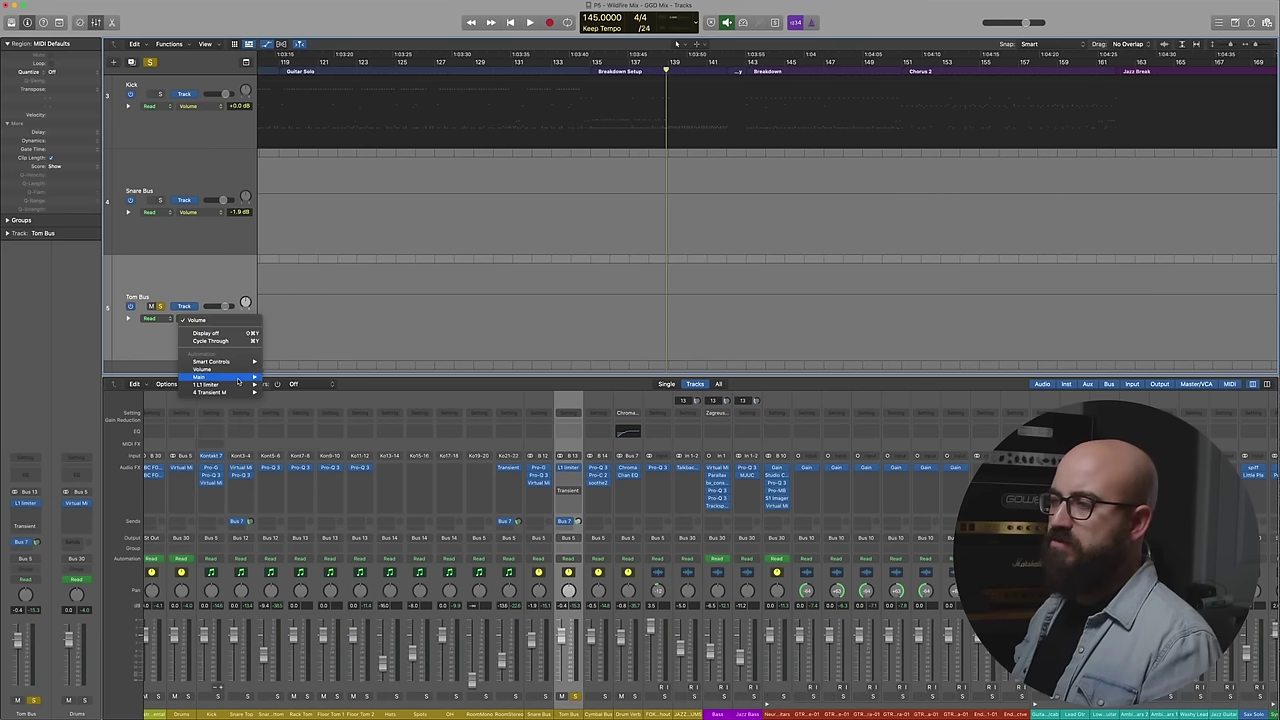
left_click(374, 410)
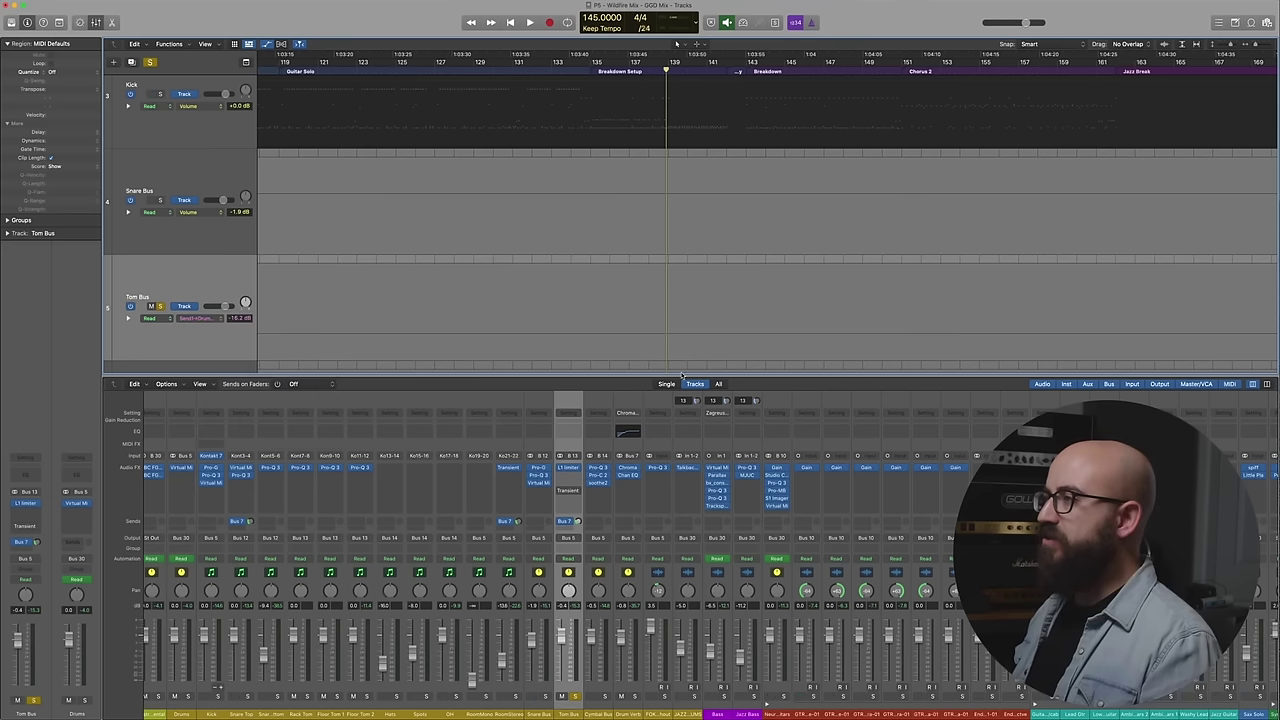
left_click_drag(595, 342, 649, 350)
key("space")
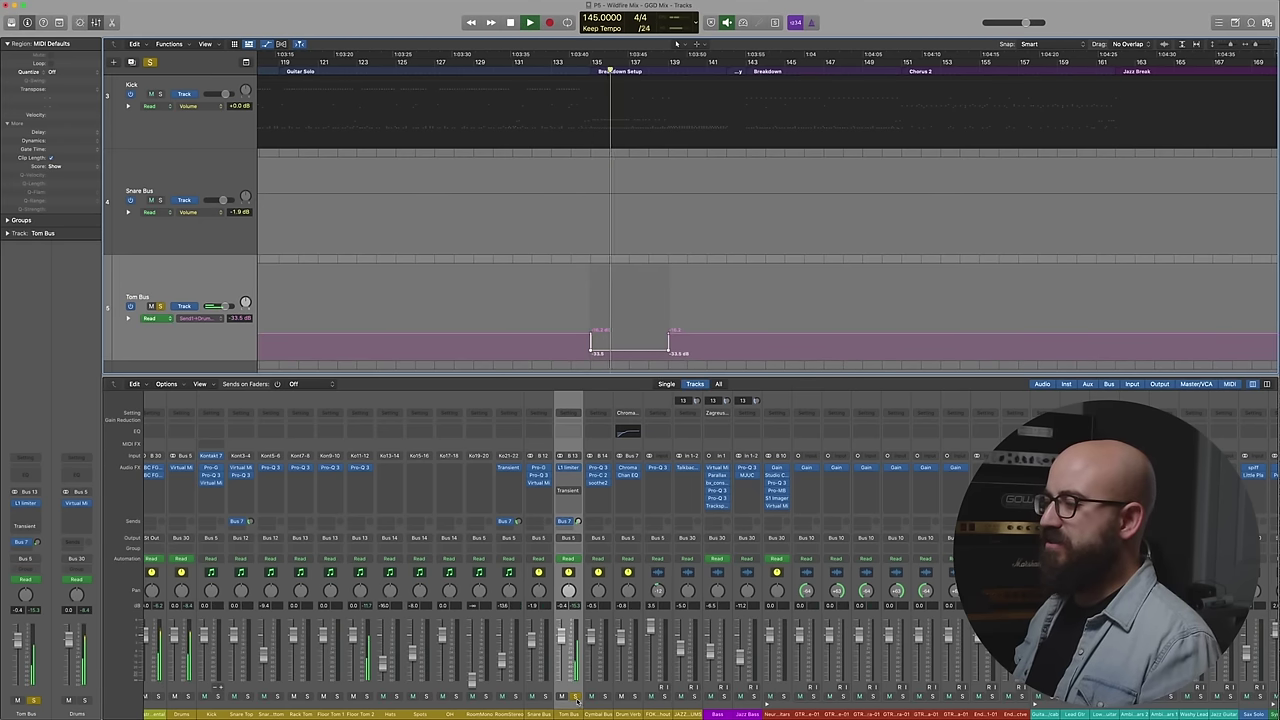
key("s")
key("a")
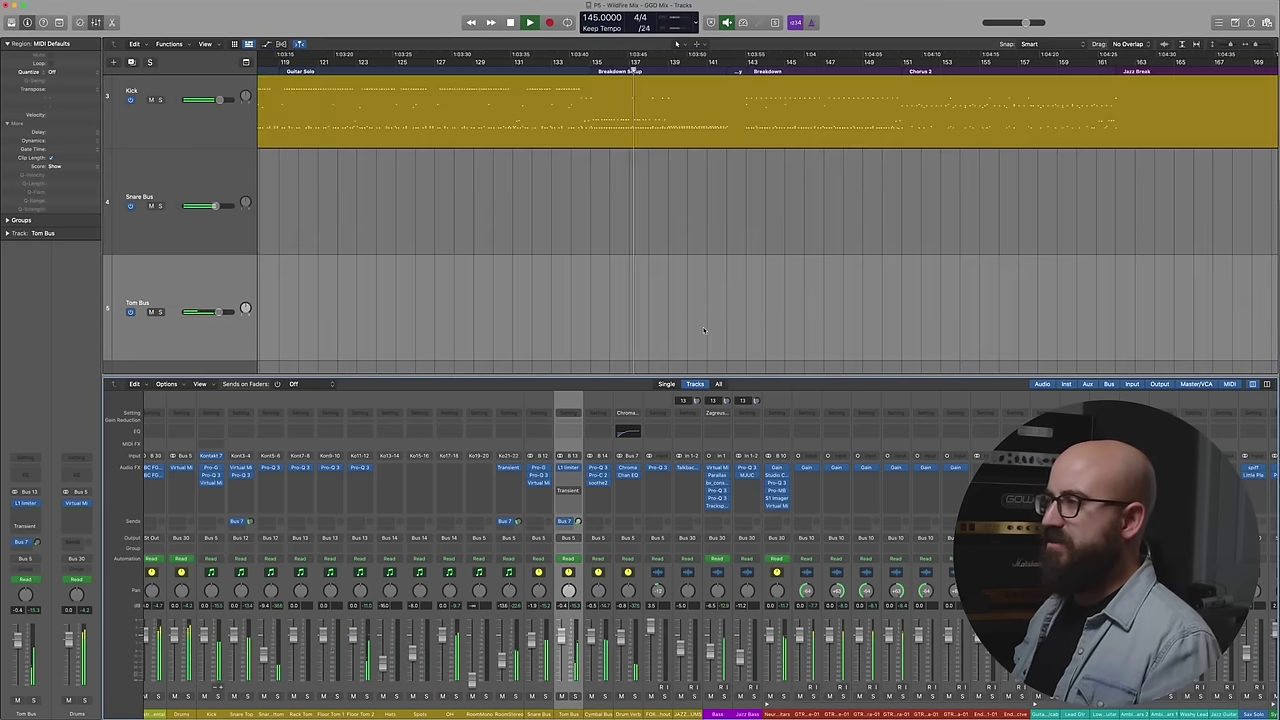
- Lower the Snare Bus fader to -2.2 dB while the breakdown plays, stop playback, and show the whole arrangement with the mixer open
key("super+Left")
key("x")
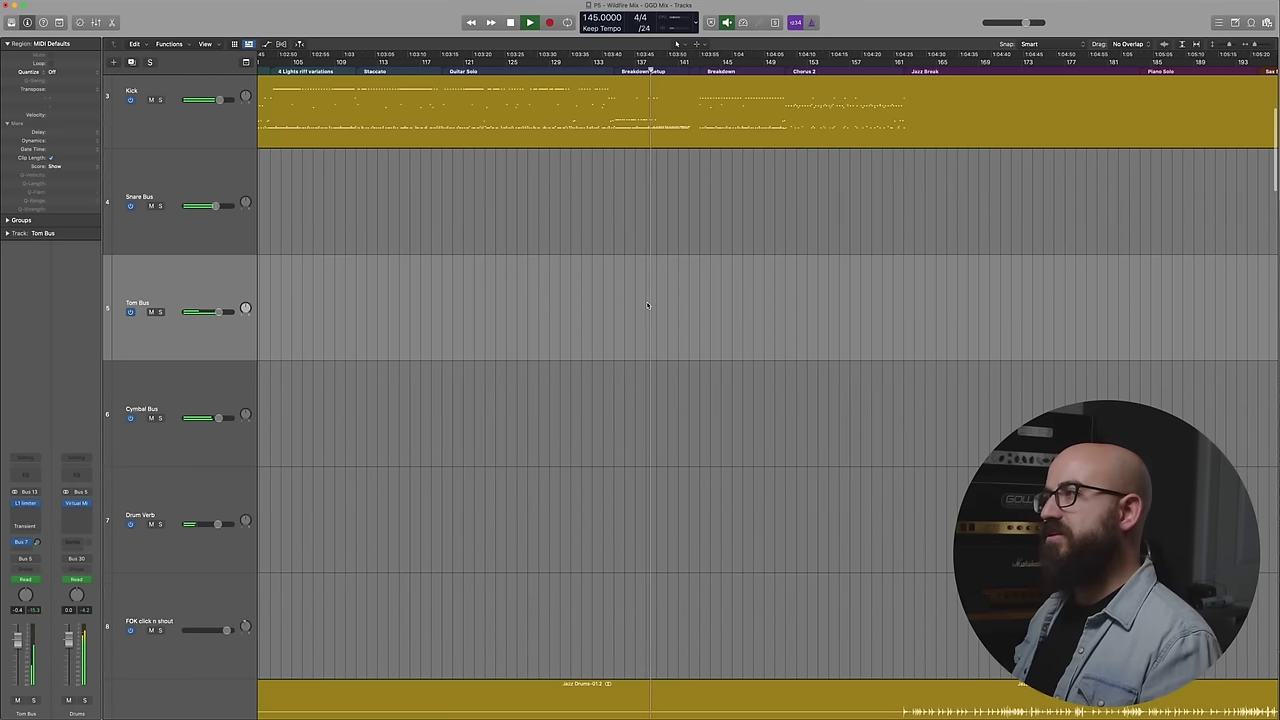
key("super+Left")
key("super+Left")
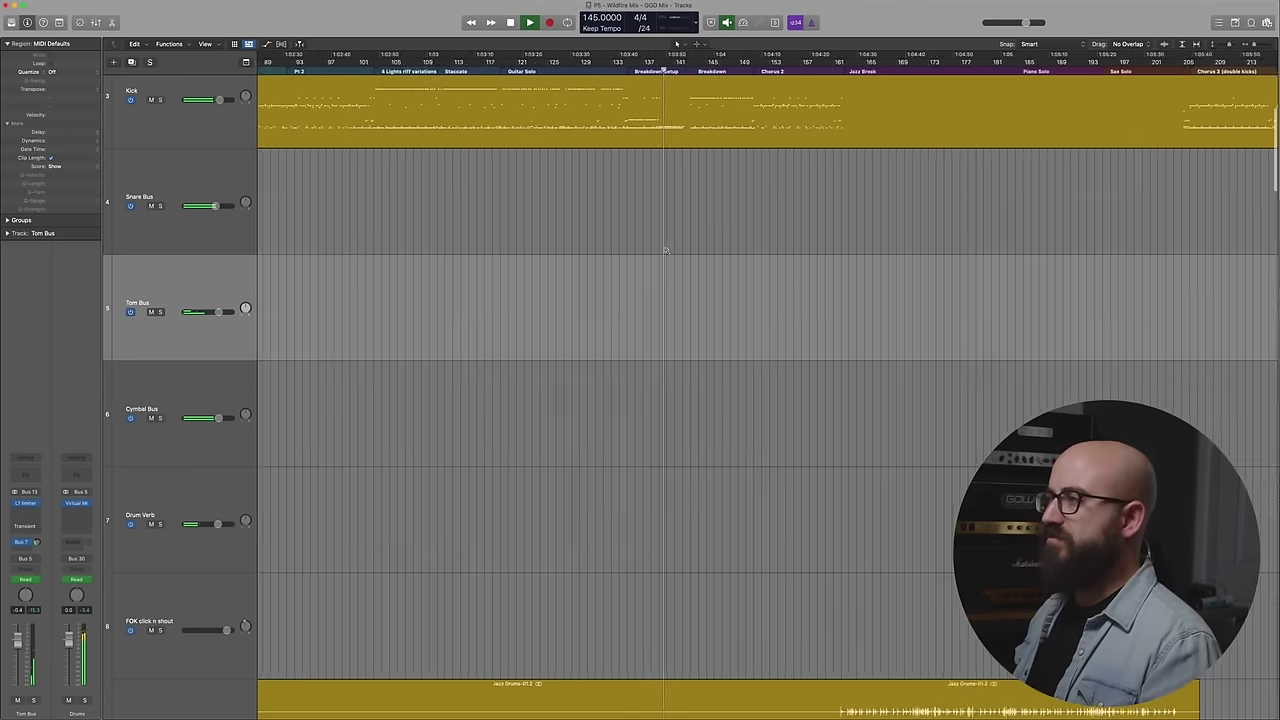
key("super+Up")
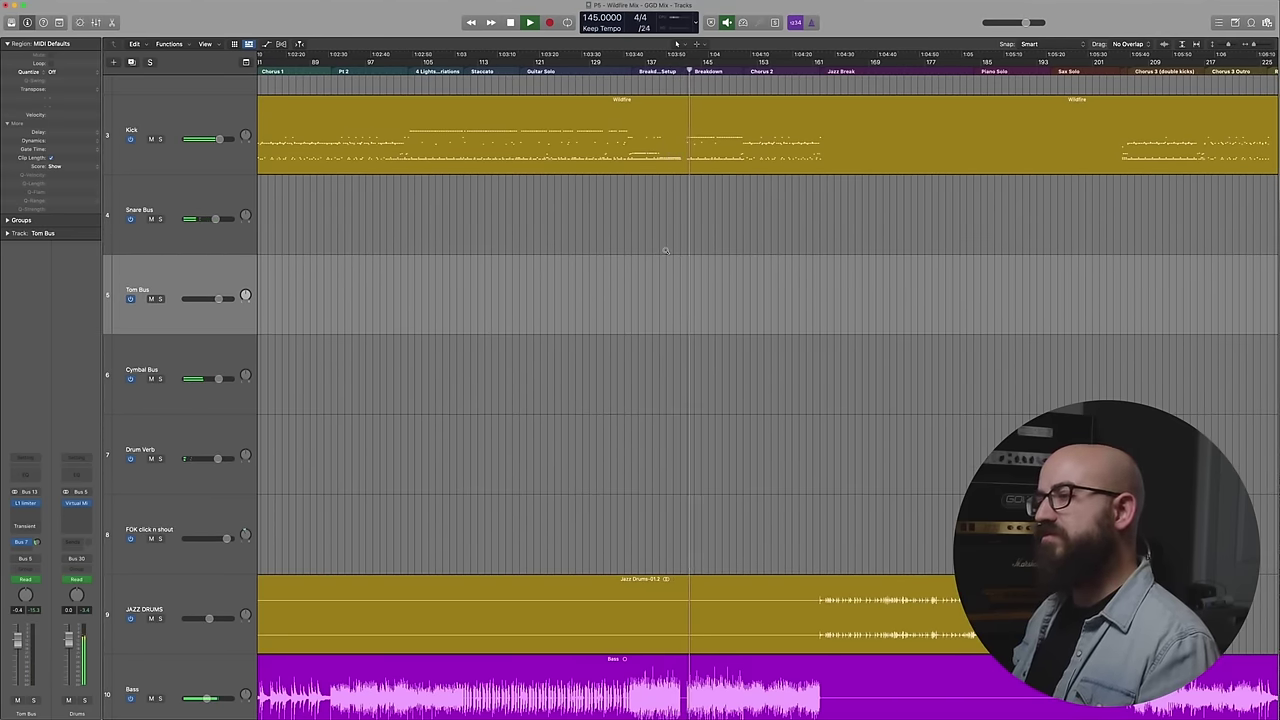
key("x")
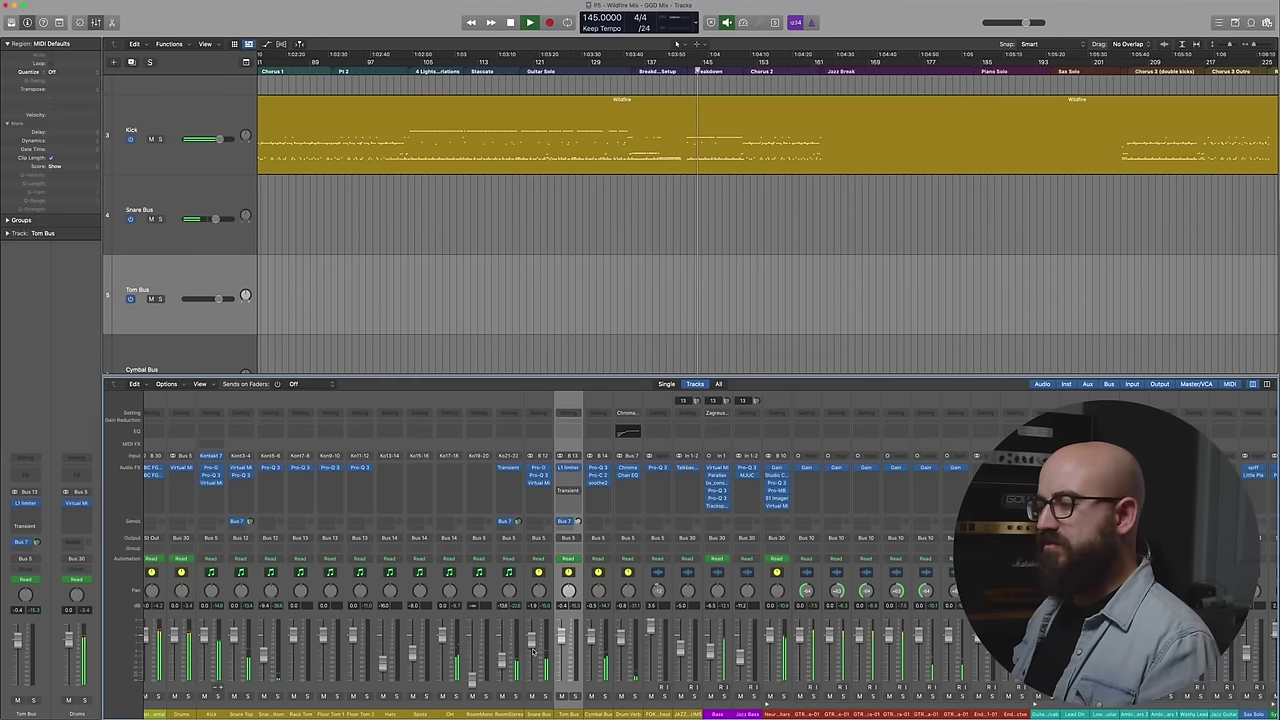
key("x")
key("space")
scroll(640, 200, "left", 3)
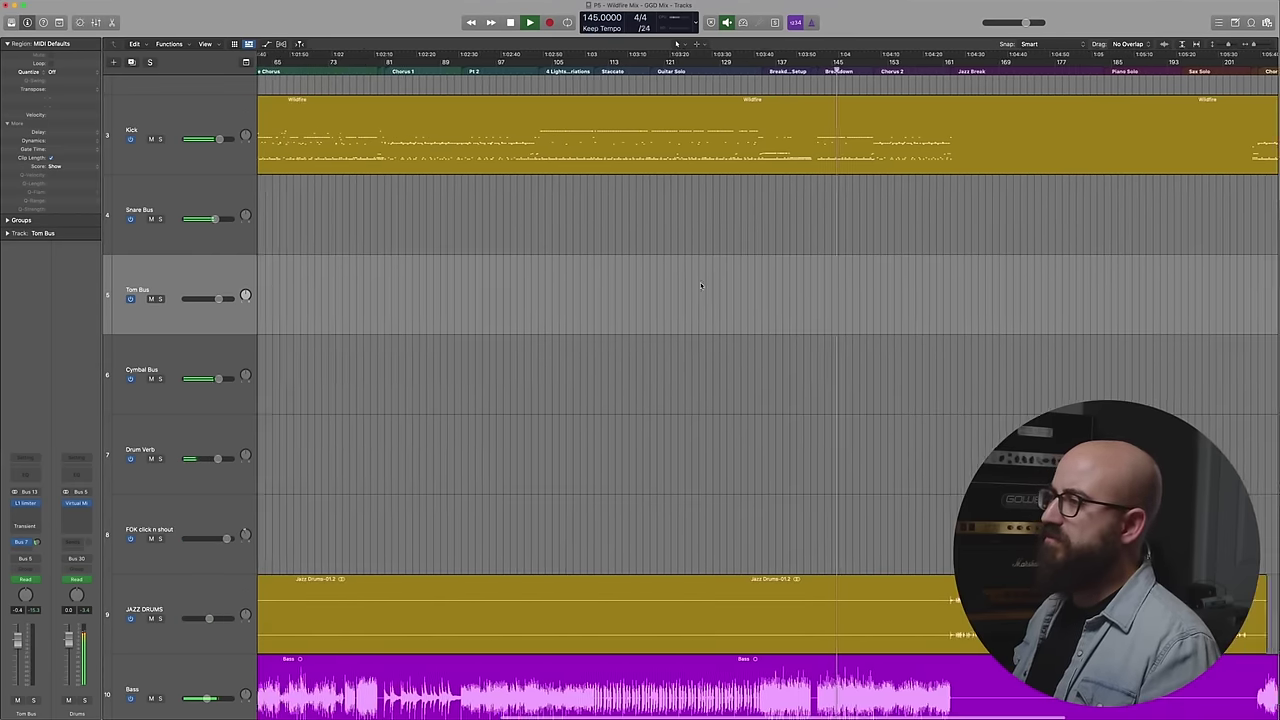
key("z")
key("x")
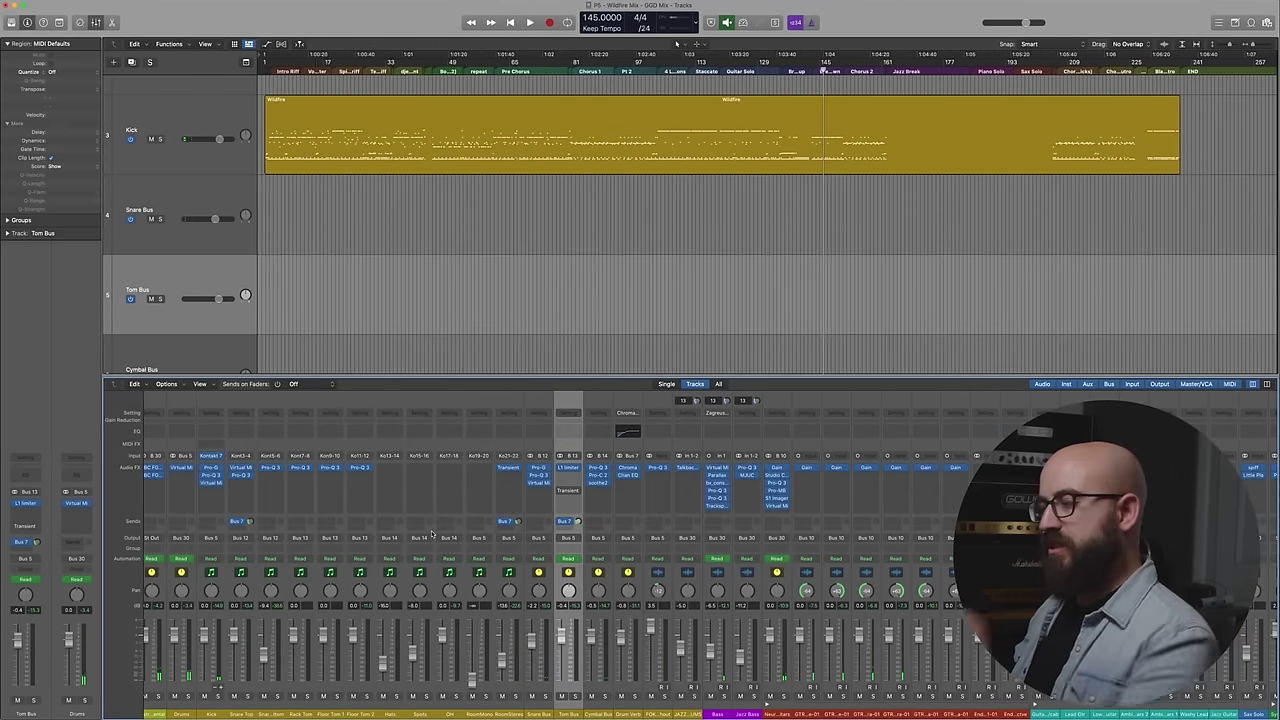
- Select the Cymbal Bus, open its Pro-Q 3 equalizer, and solo the bus
scroll(570, 539, "right", 1)
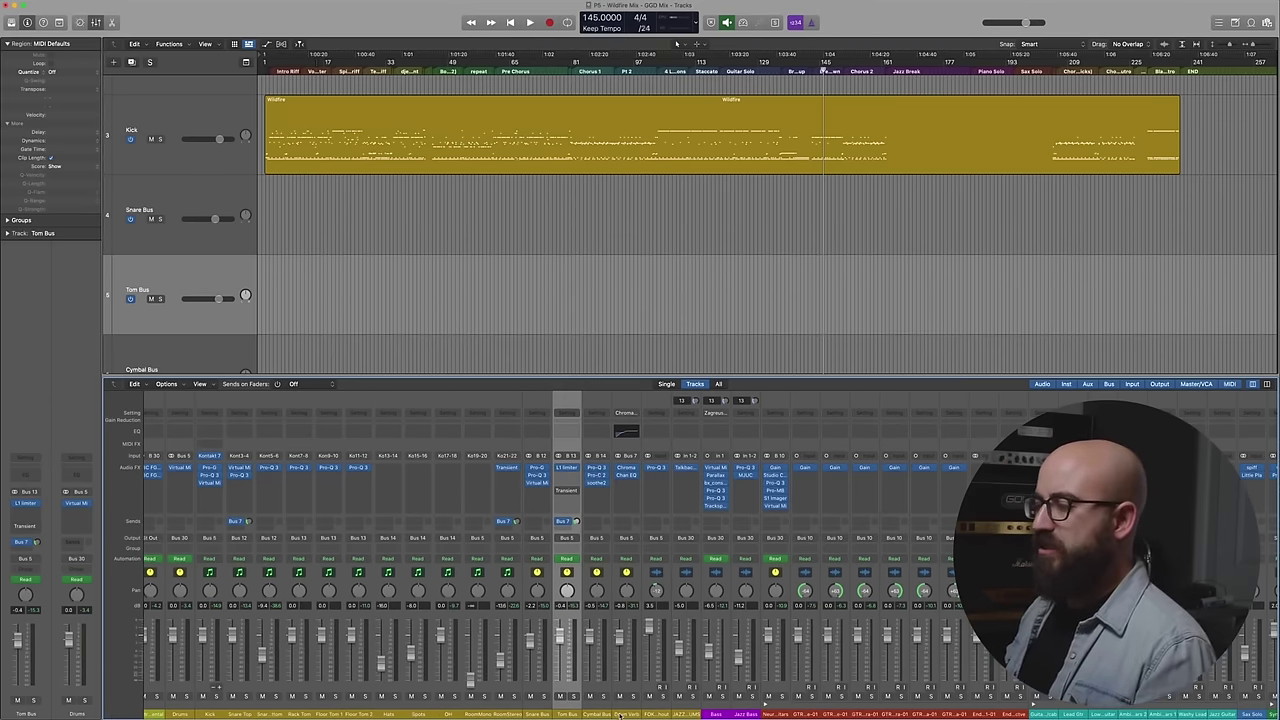
key("Down")
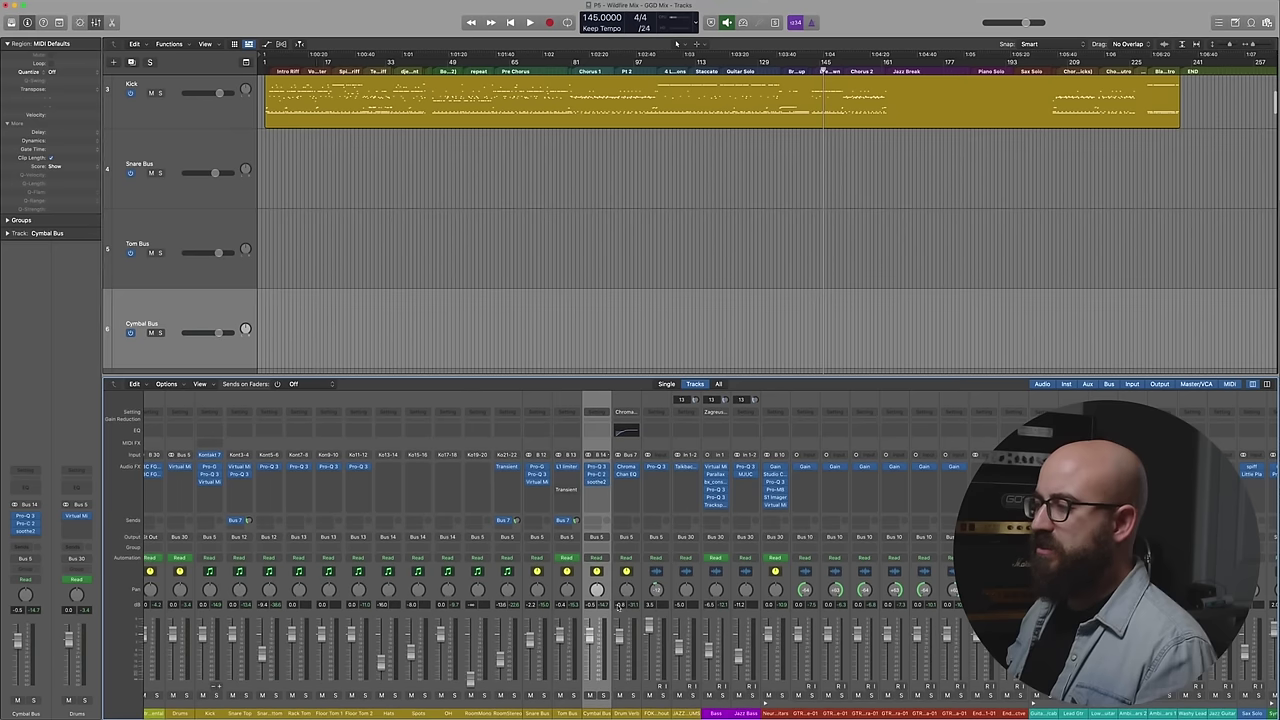
left_click(595, 474)
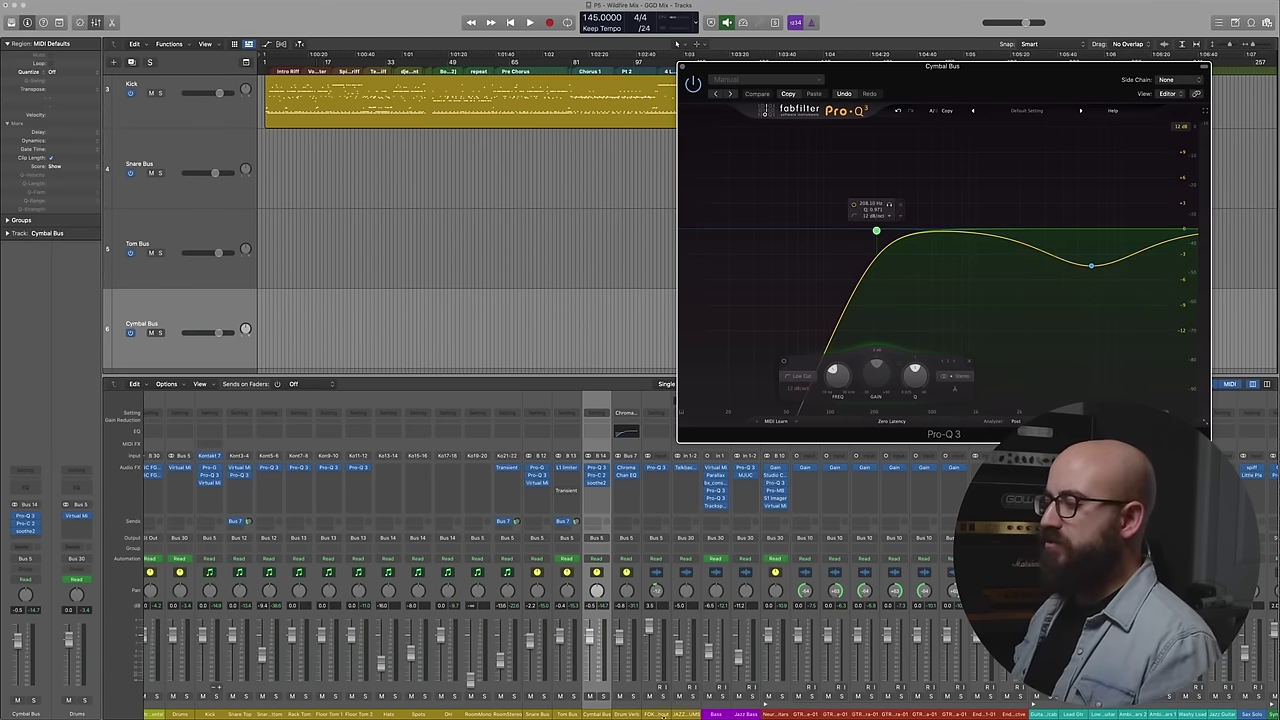
left_click(602, 696)
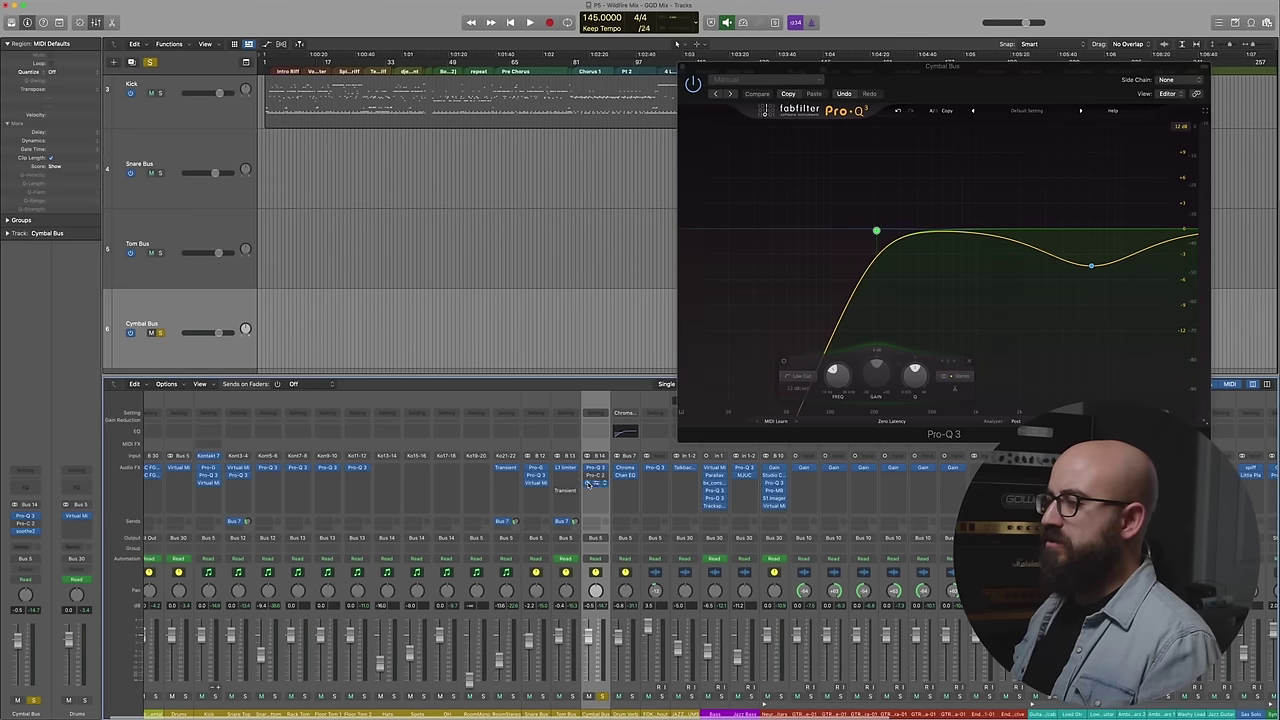
- Play the soloed cymbals, compare them with the Pro-Q 3 high-frequency cut band bypassed and re-enabled, and stop playback
key("space")
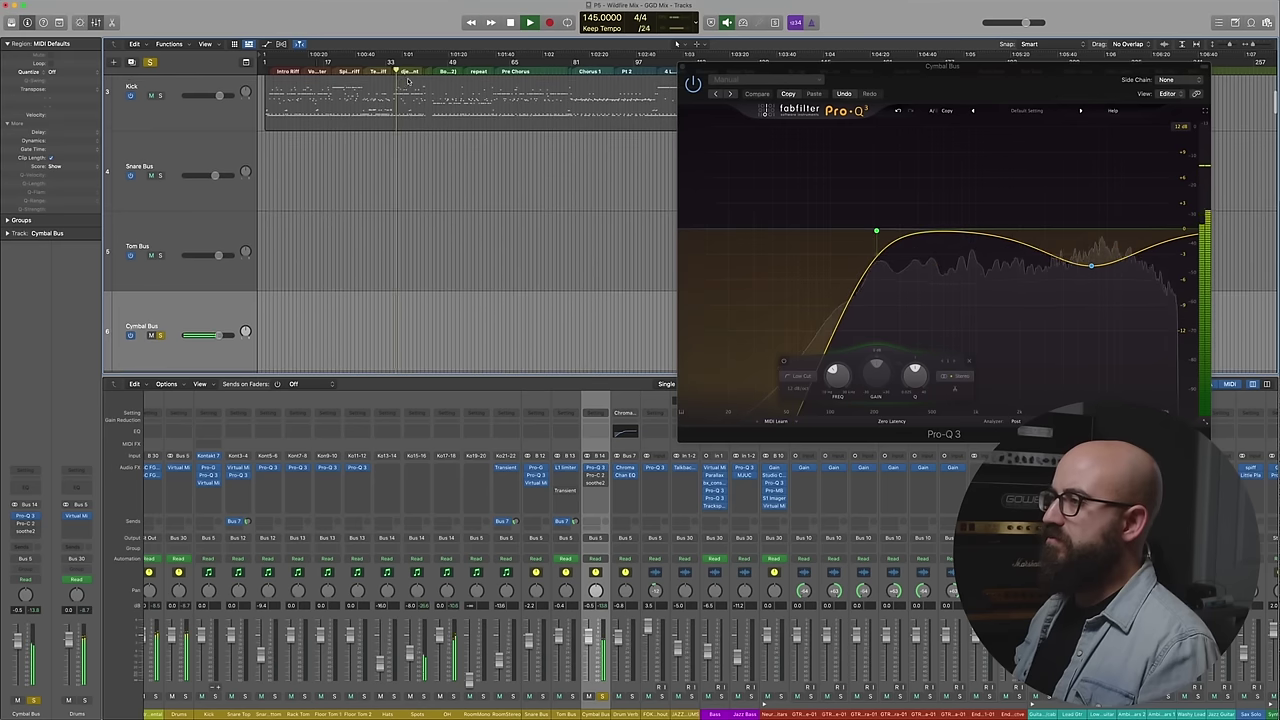
left_click(1068, 284)
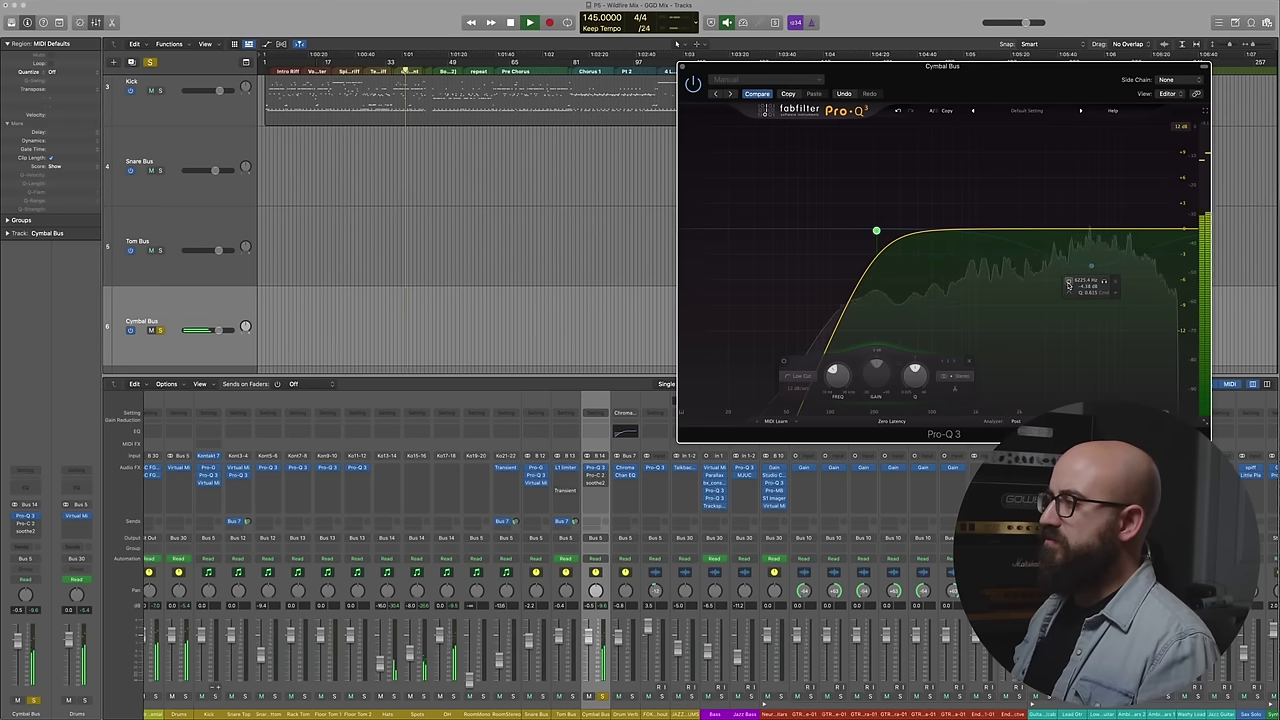
left_click(1068, 284)
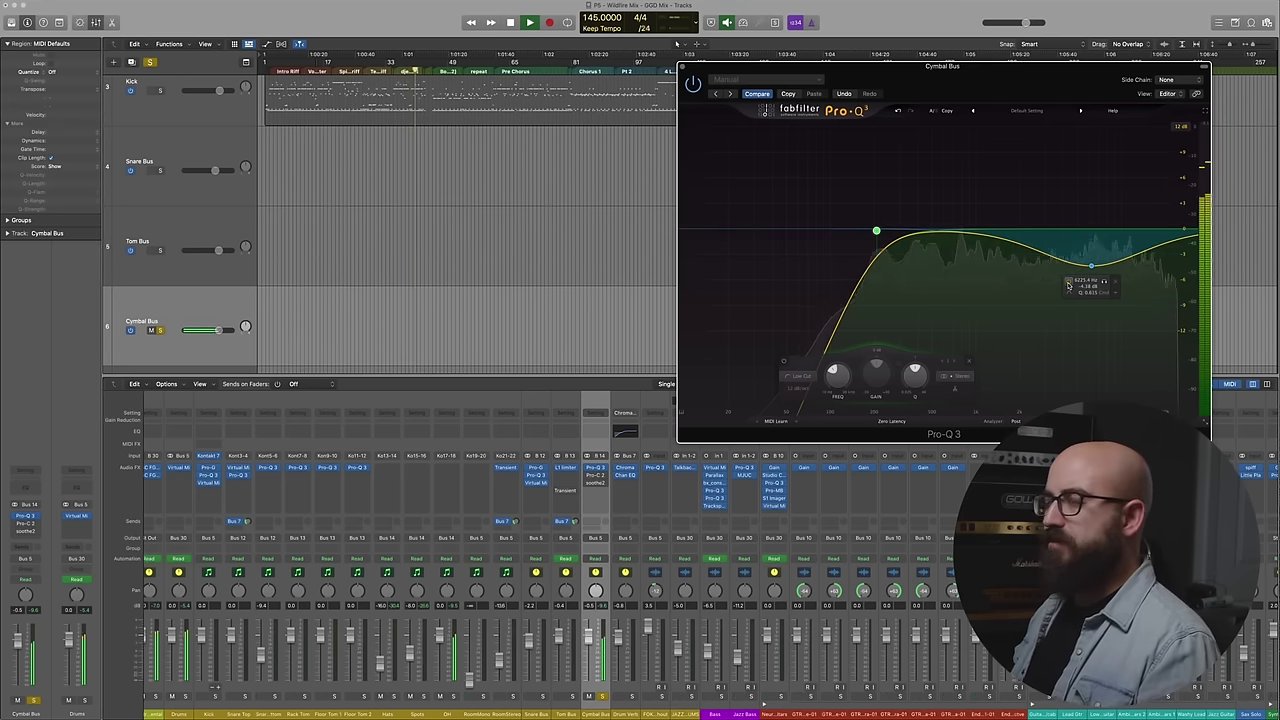
key("space")
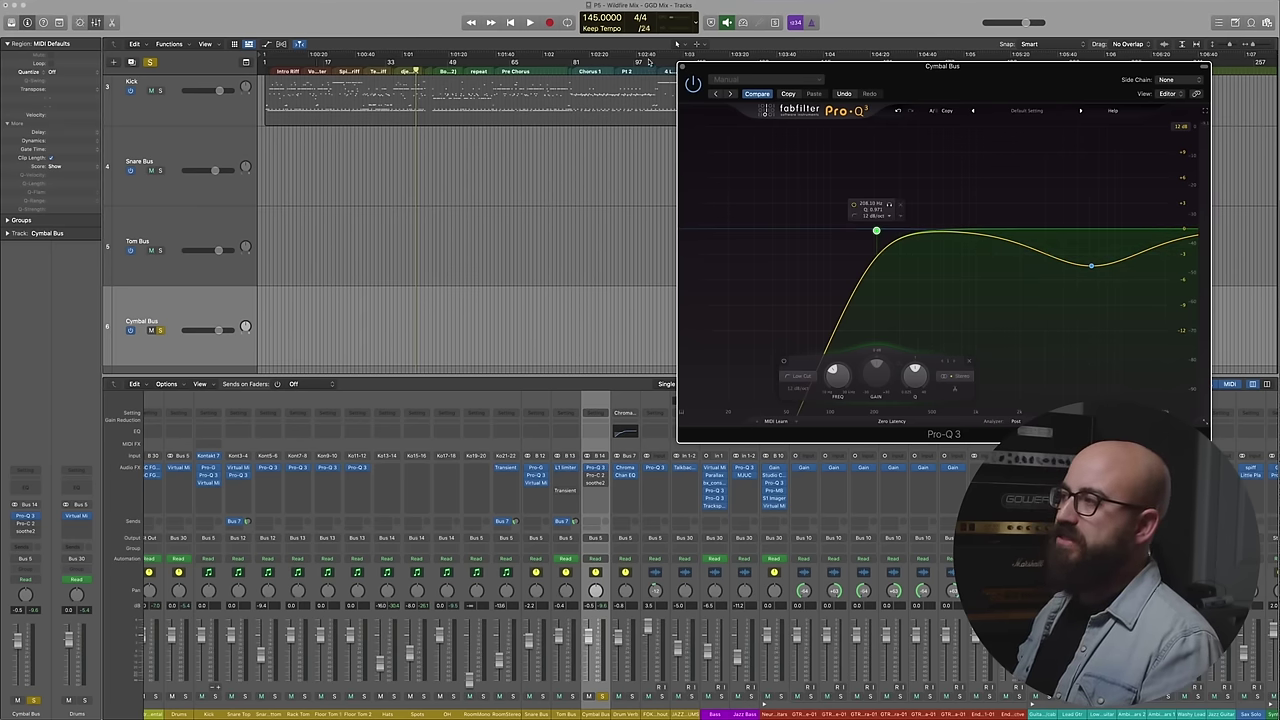
- Close the equalizer, open the Cymbal Bus Pro-C 2 compressor with the Overhead Squish preset, and inspect its Mix setting
left_click(682, 67)
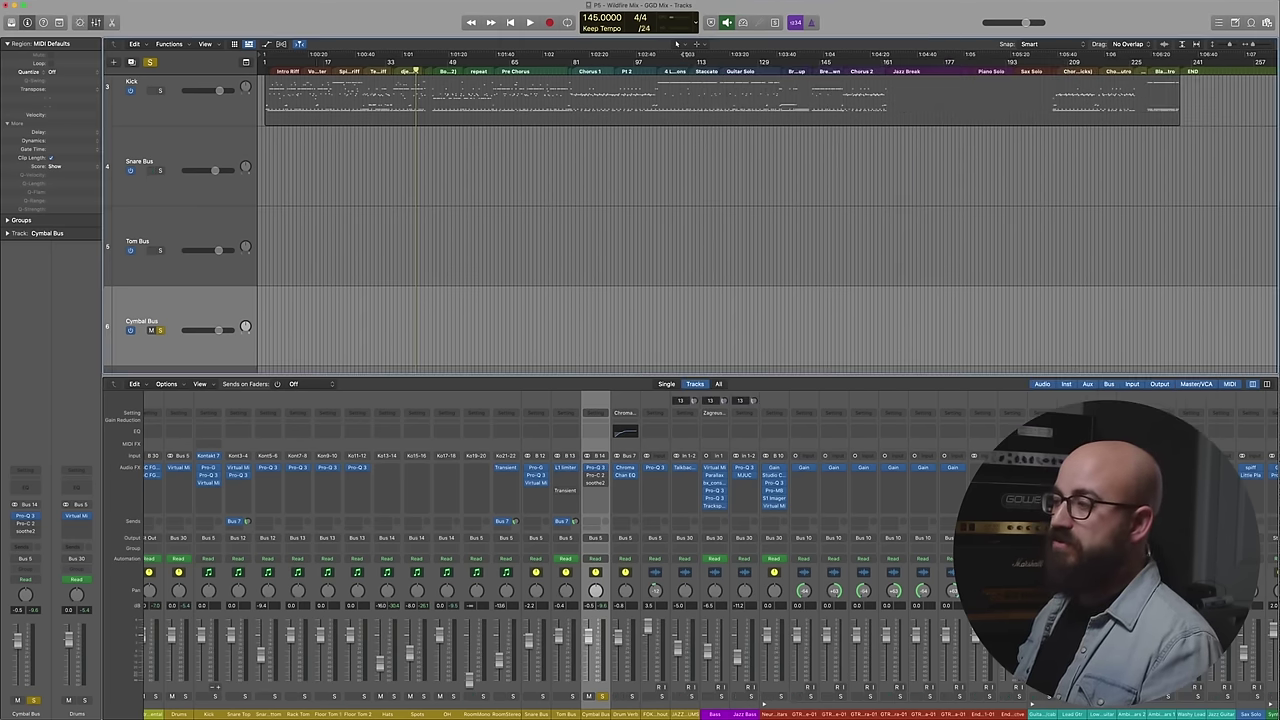
left_click(594, 476)
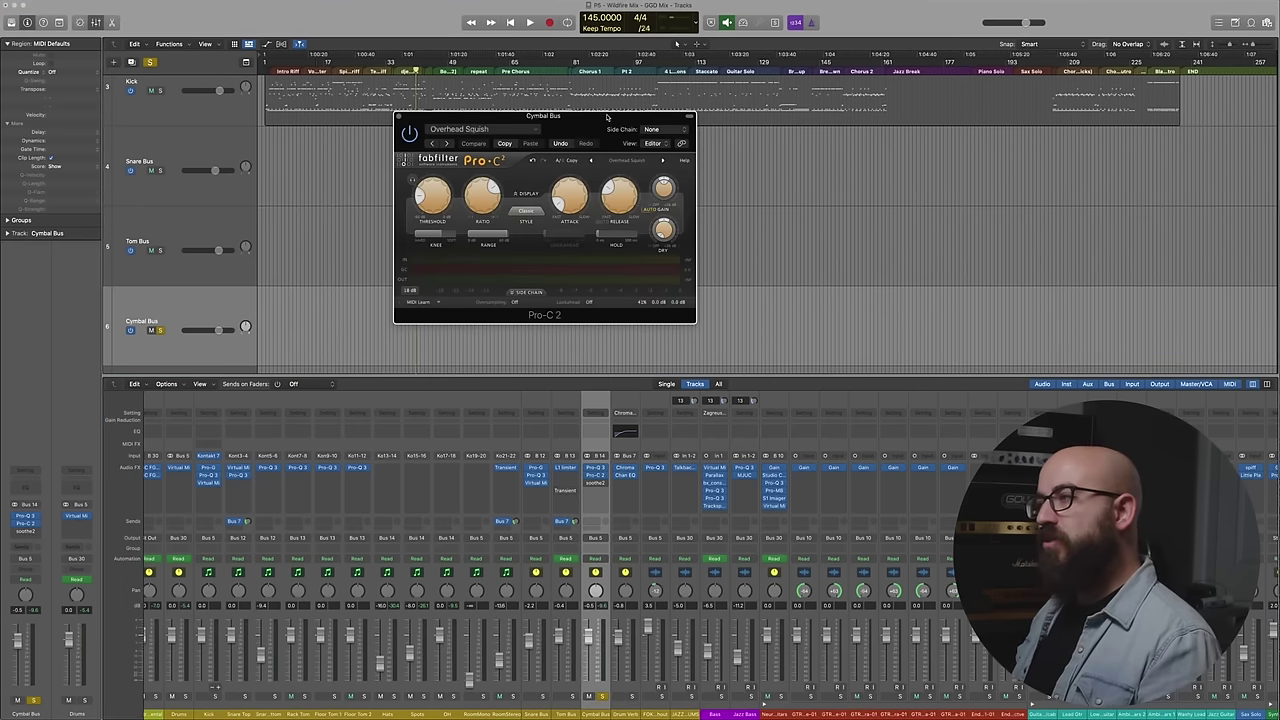
left_click_drag(594, 122, 598, 154)
mouse_move(561, 236)
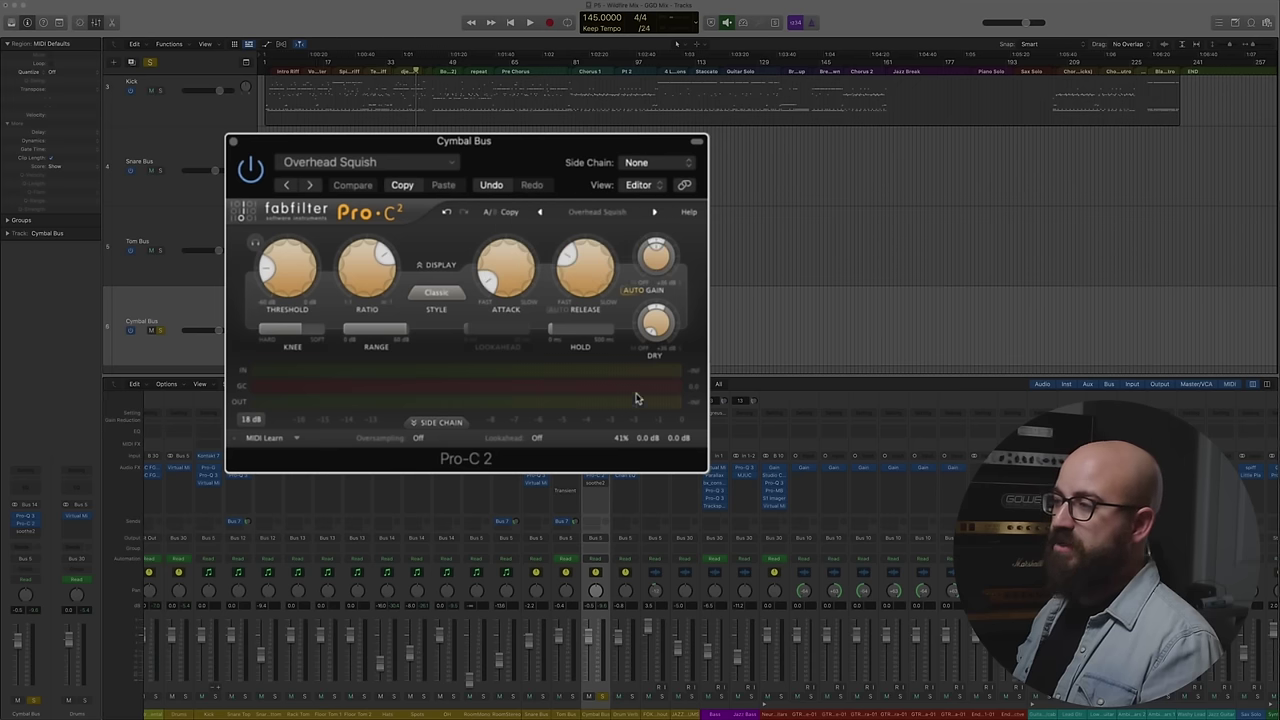
mouse_move(640, 440)
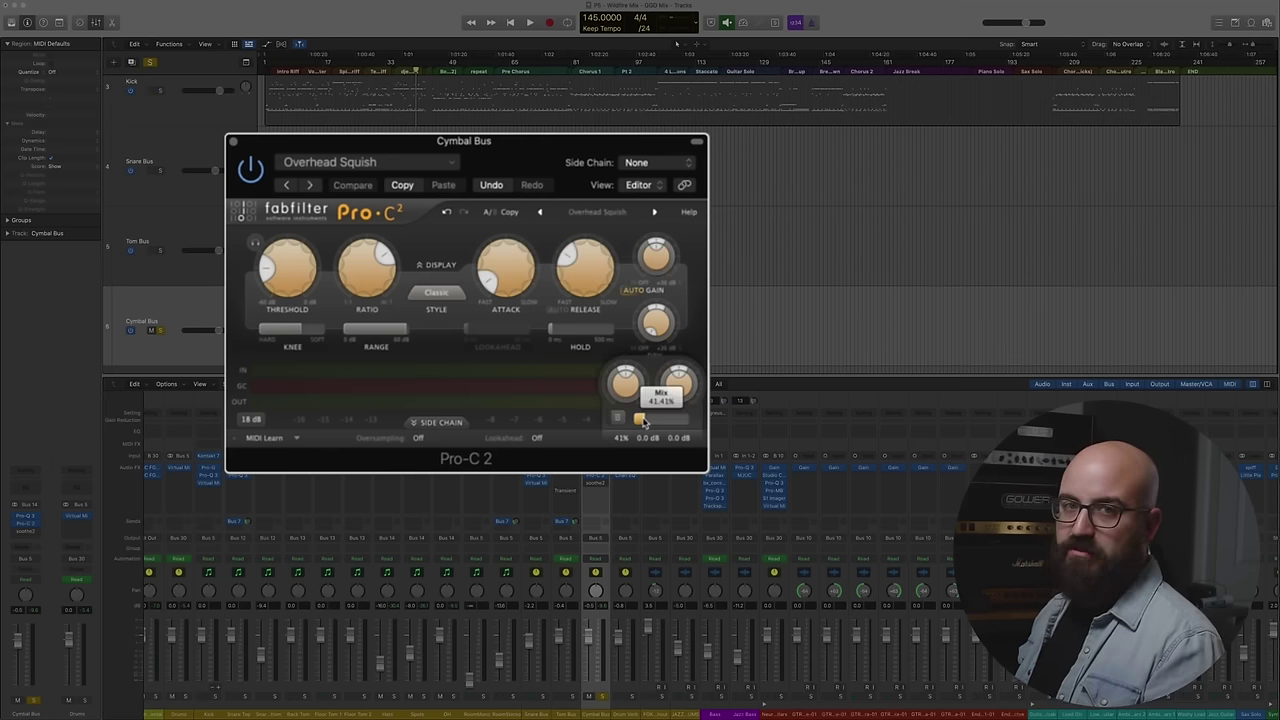